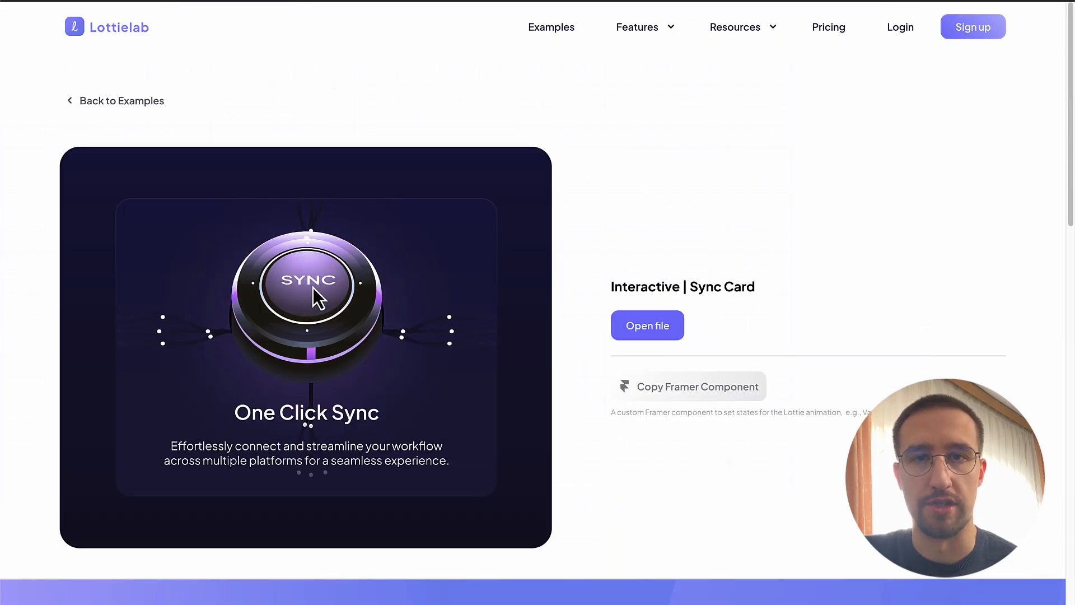
# - Trigger the SYNC button's animation in the Interactive Sync Card example
pyautogui.click(313, 287)
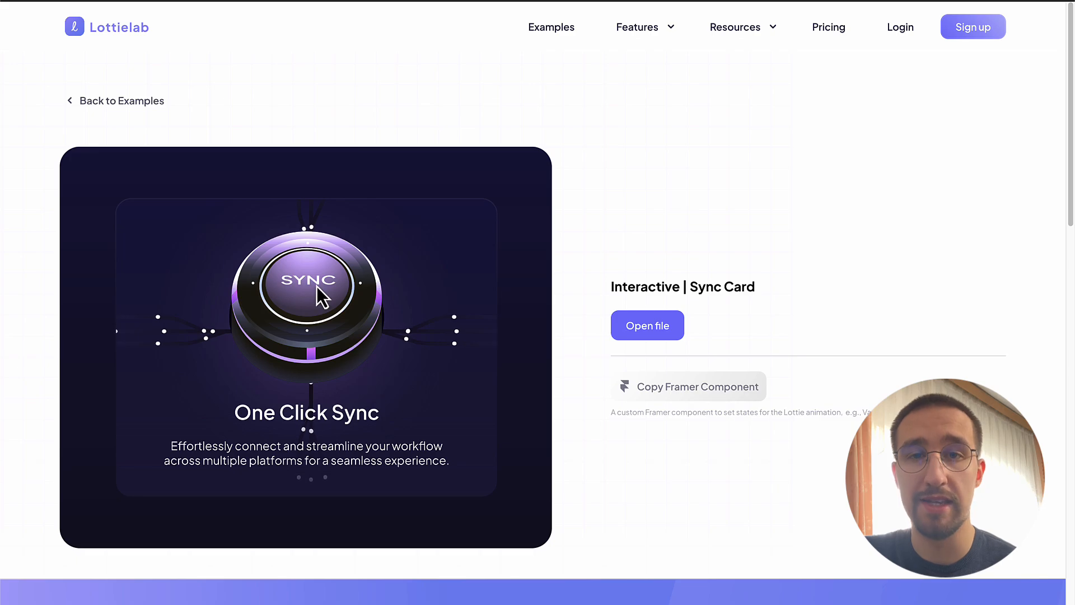
pyautogui.click(317, 286)
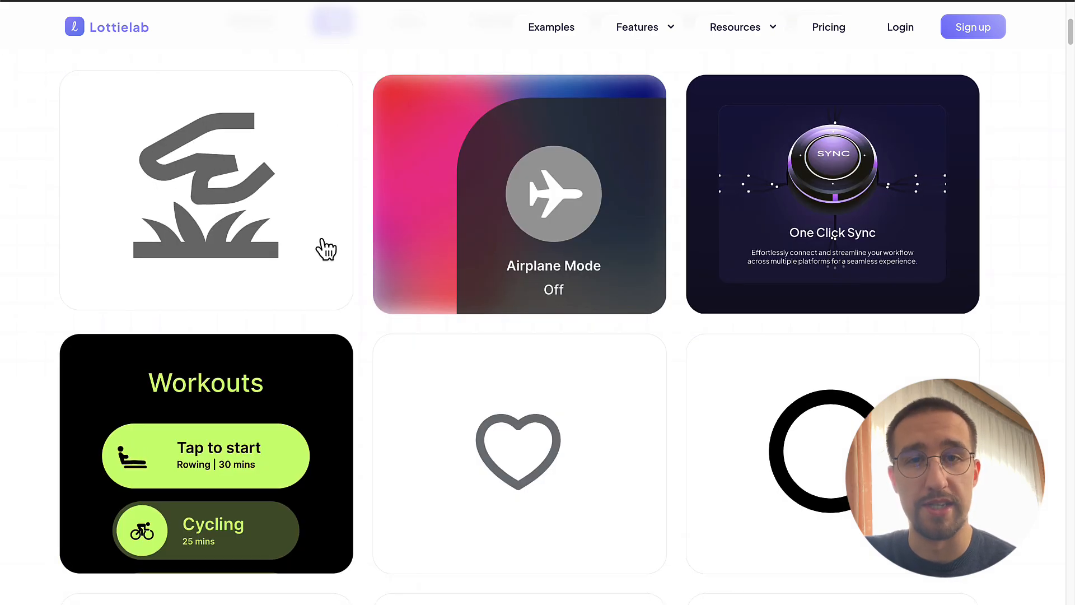
# - Open the Interactive Not Emoji Lightbulb example from the gallery and try its ON and OFF switch
pyautogui.scroll(-3, 320, 245)
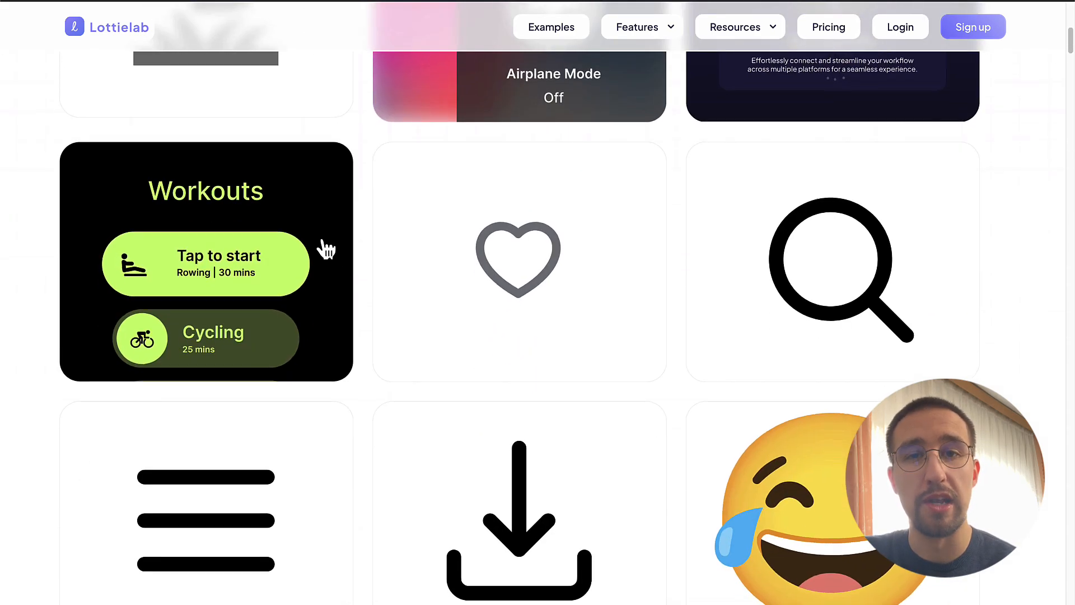
pyautogui.scroll(-10, 325, 247)
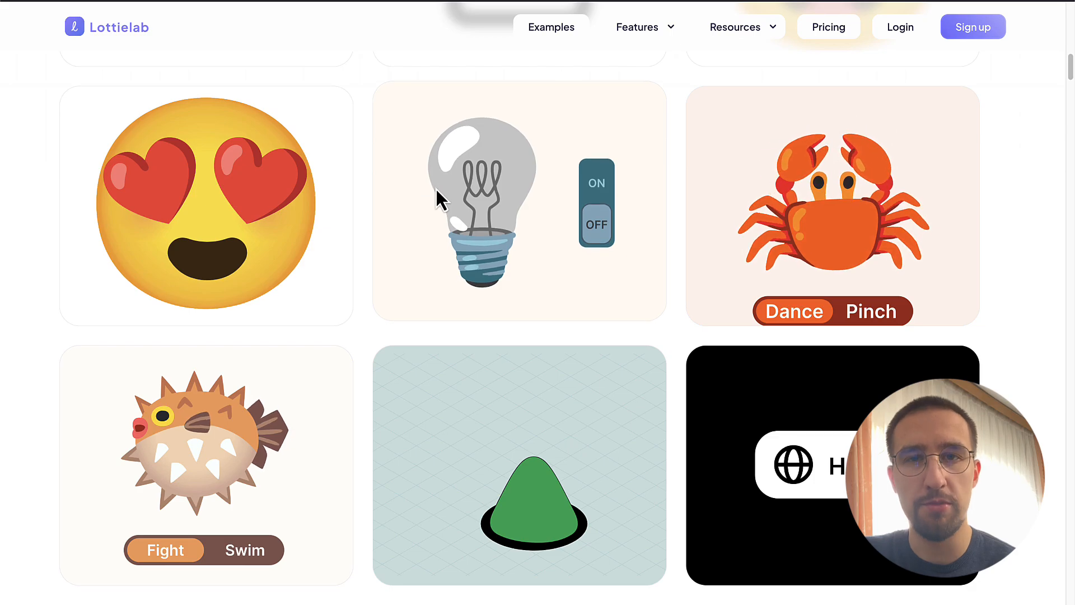
pyautogui.click(439, 198)
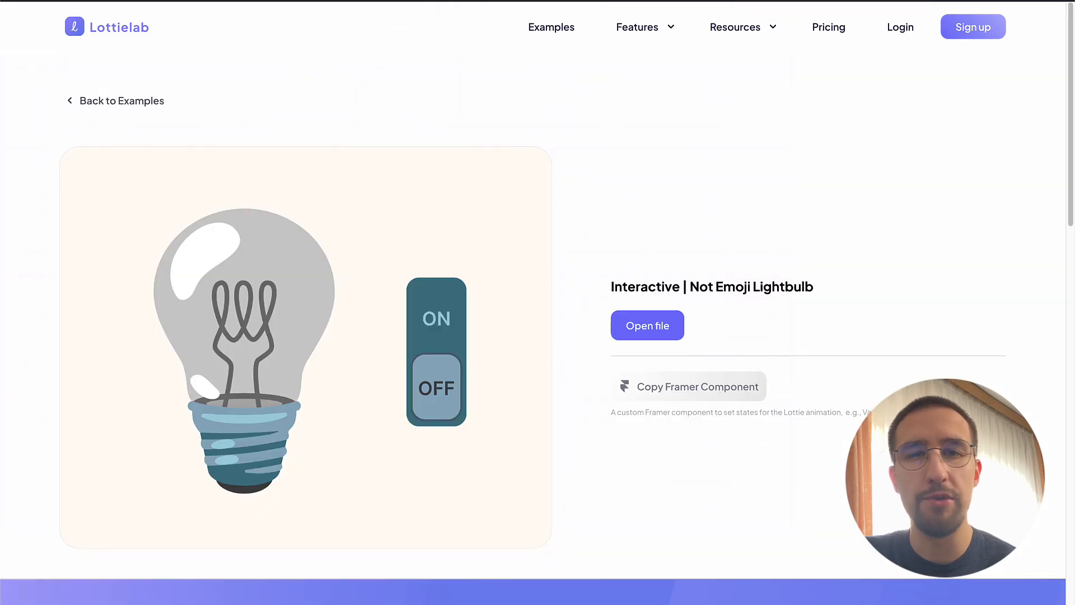
pyautogui.click(458, 339)
pyautogui.click(435, 392)
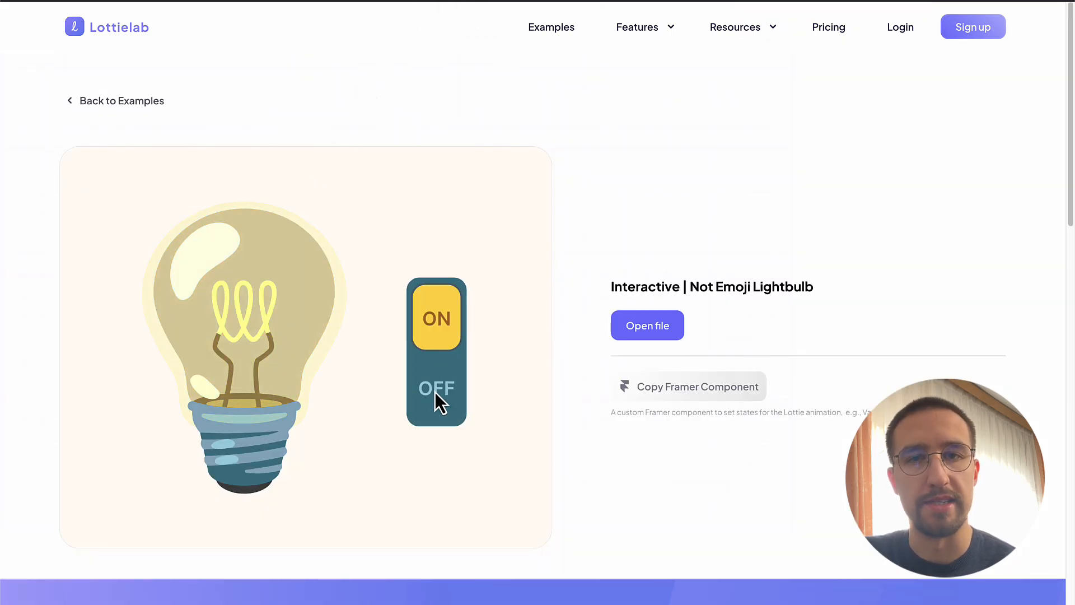
pyautogui.click(430, 320)
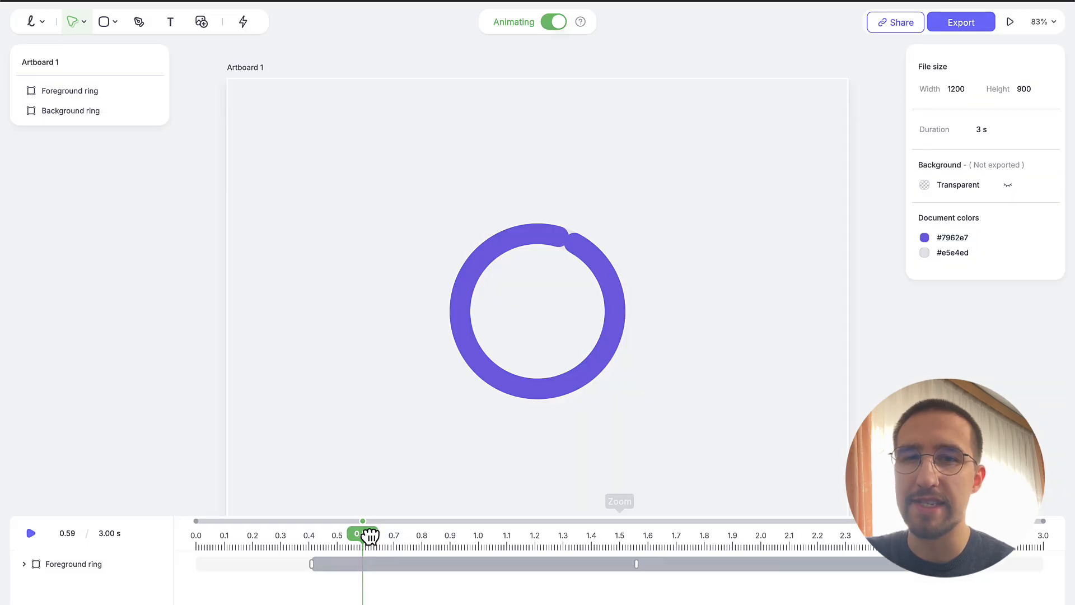
# - Scrub forward through the ring loader animation on the timeline
pyautogui.moveTo(370, 536); pyautogui.dragTo(525, 525)
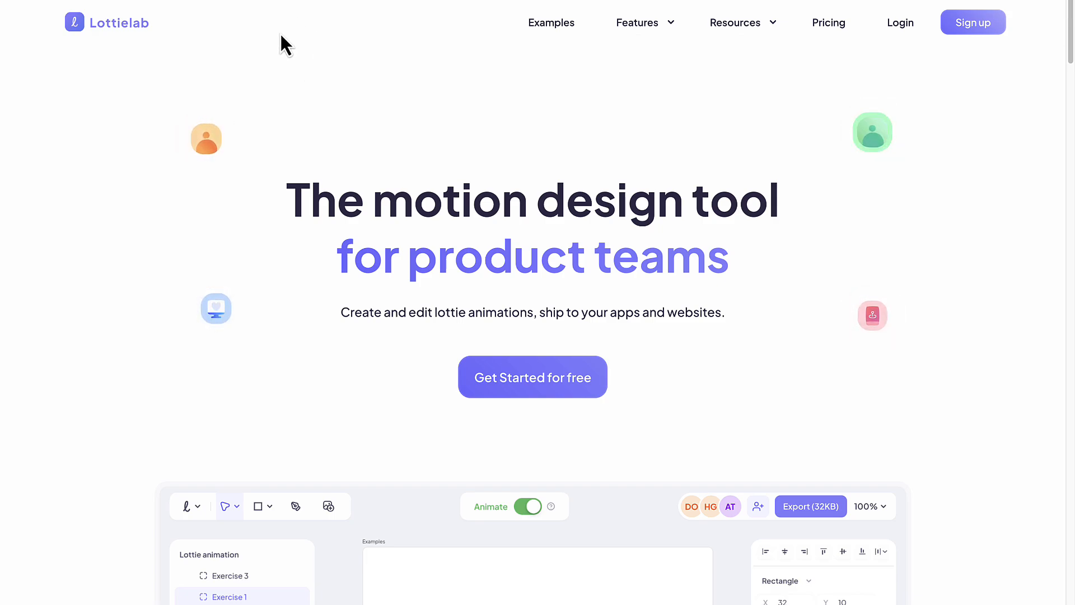
# - Open the Lottielab examples gallery and look through its animated icons, emojis, interactive pieces and logos
pyautogui.click(560, 34)
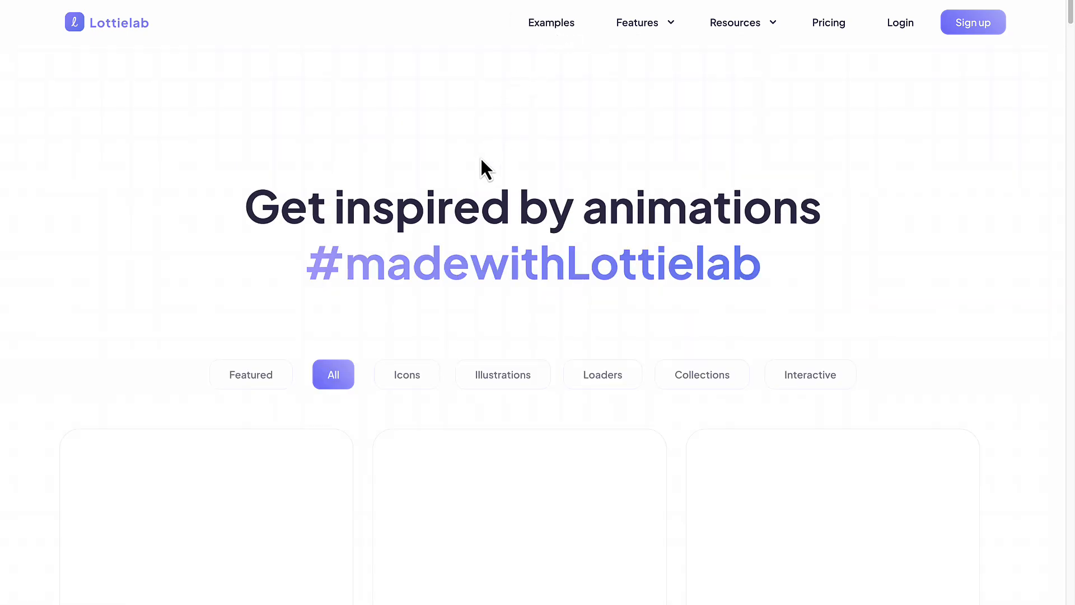
pyautogui.scroll(-1, 185, 224)
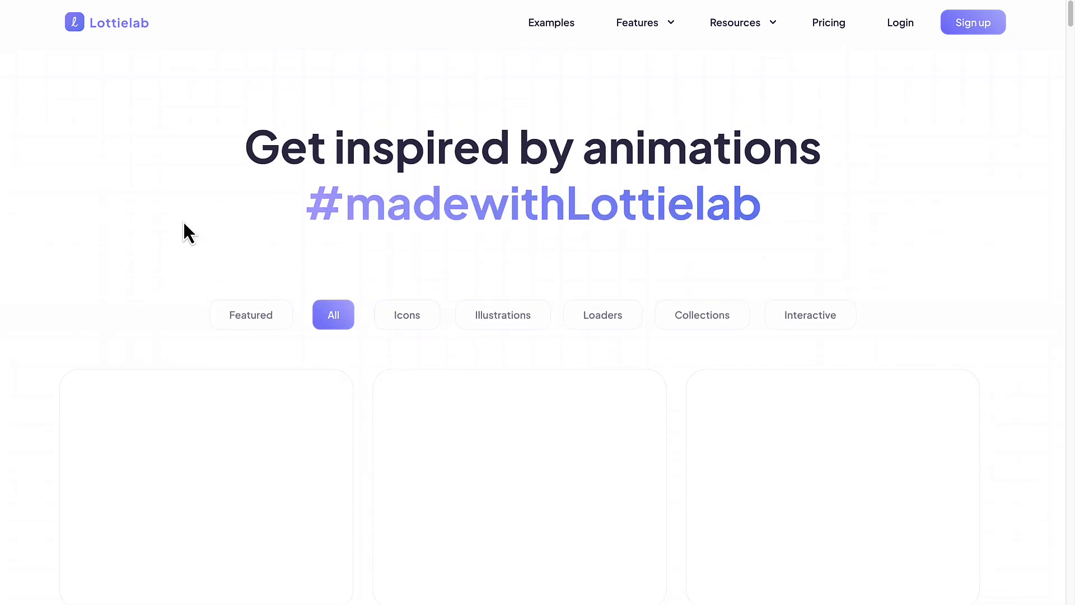
pyautogui.scroll(-1, 115, 211)
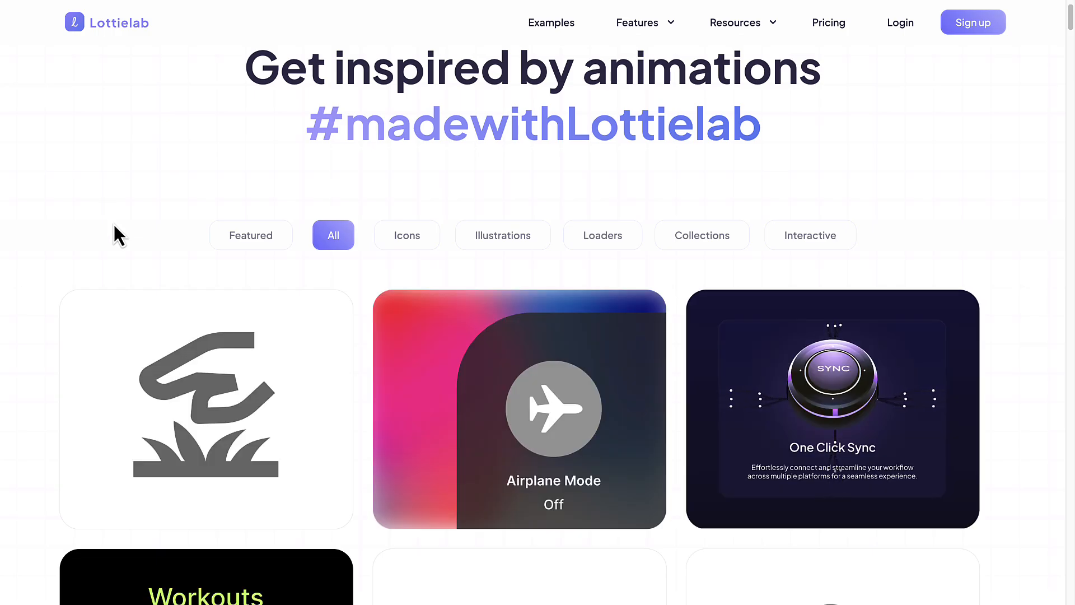
pyautogui.scroll(-5, 114, 227)
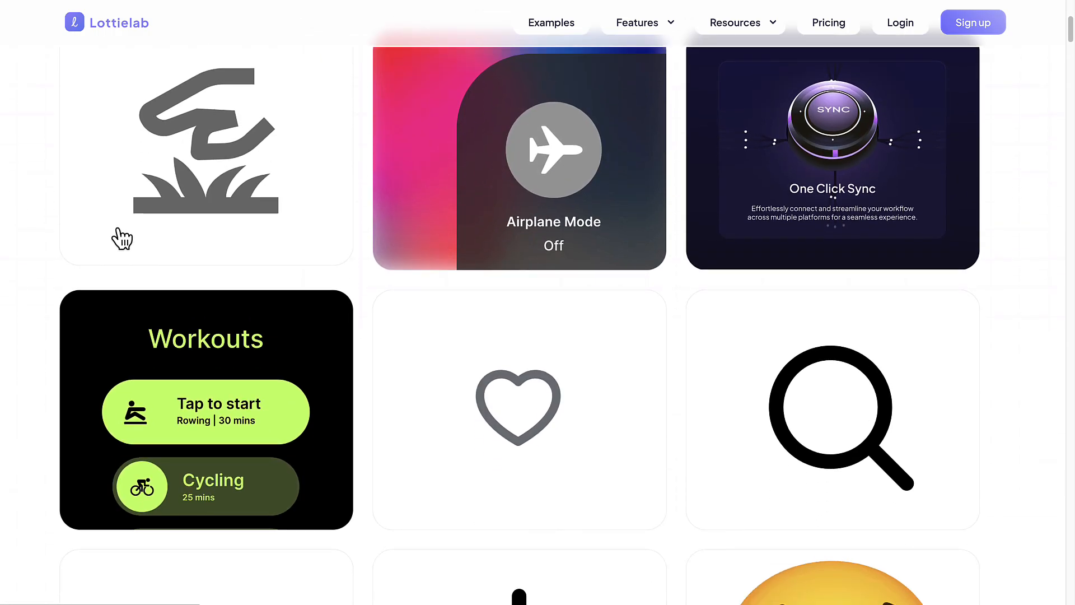
pyautogui.scroll(-10, 121, 238)
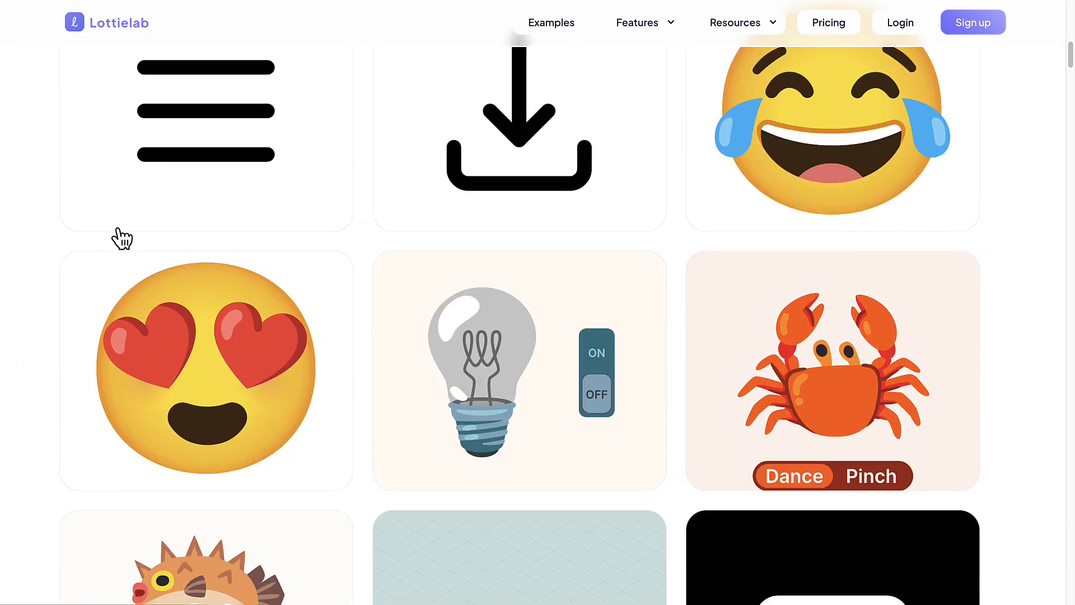
pyautogui.scroll(-3, 122, 238)
pyautogui.scroll(-5, 120, 235)
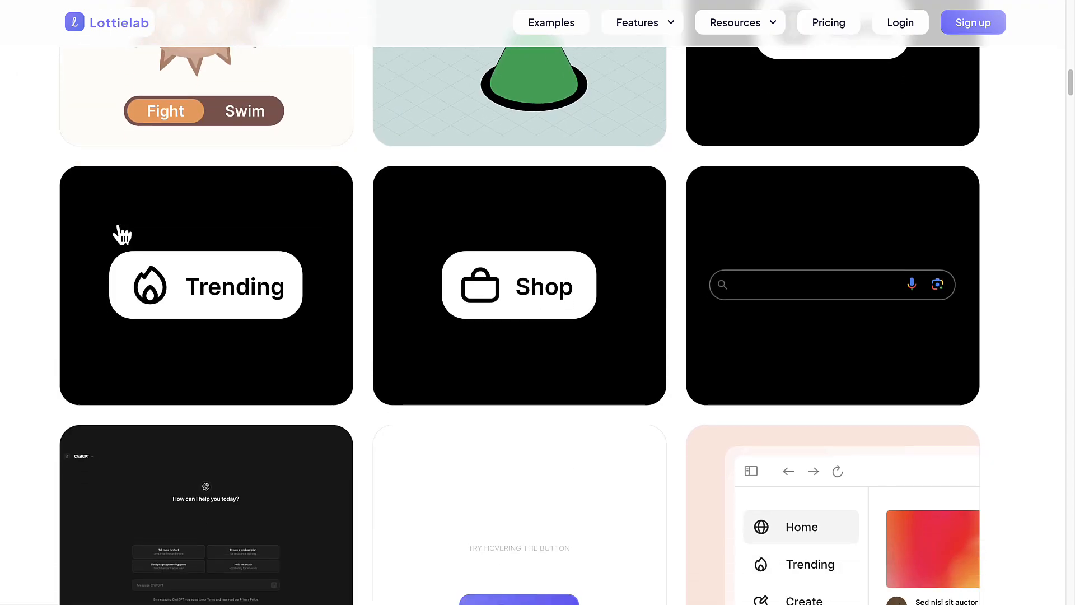
pyautogui.scroll(-2, 118, 227)
pyautogui.scroll(-4, 118, 225)
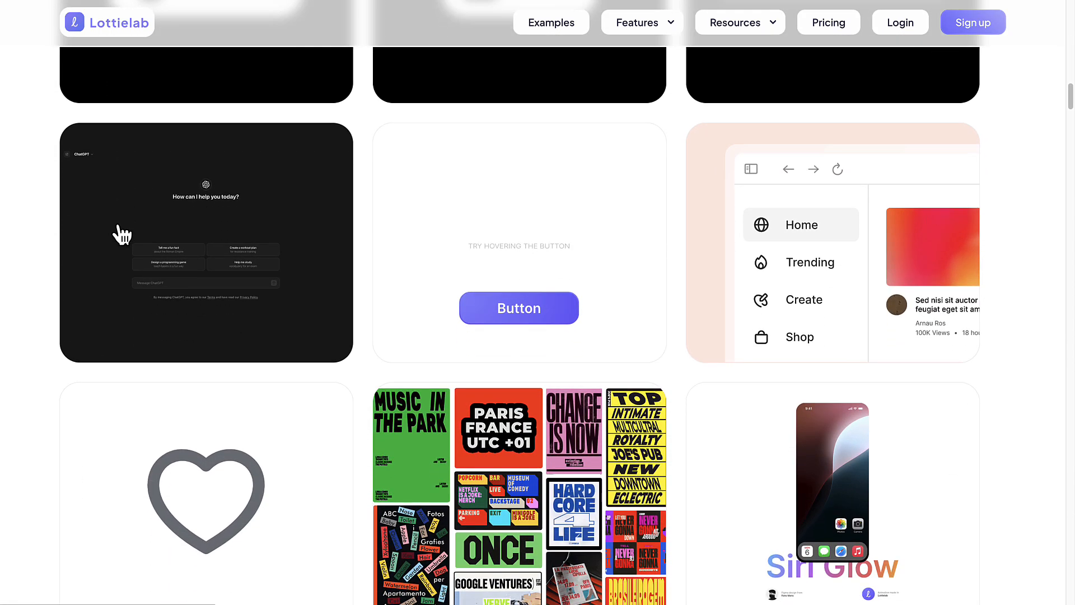
pyautogui.scroll(-5, 118, 226)
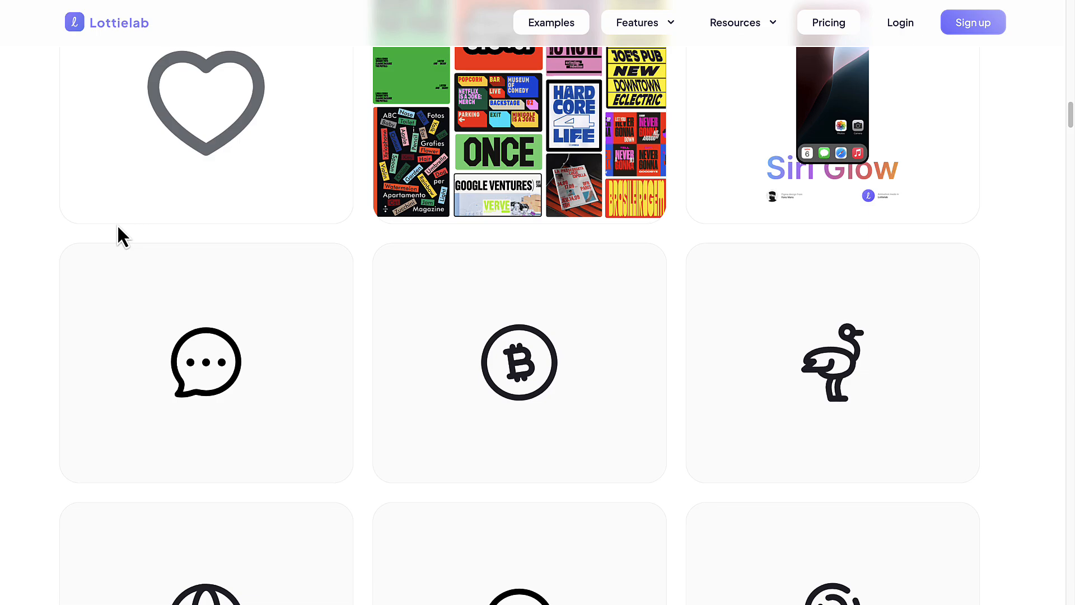
pyautogui.scroll(-14, 118, 226)
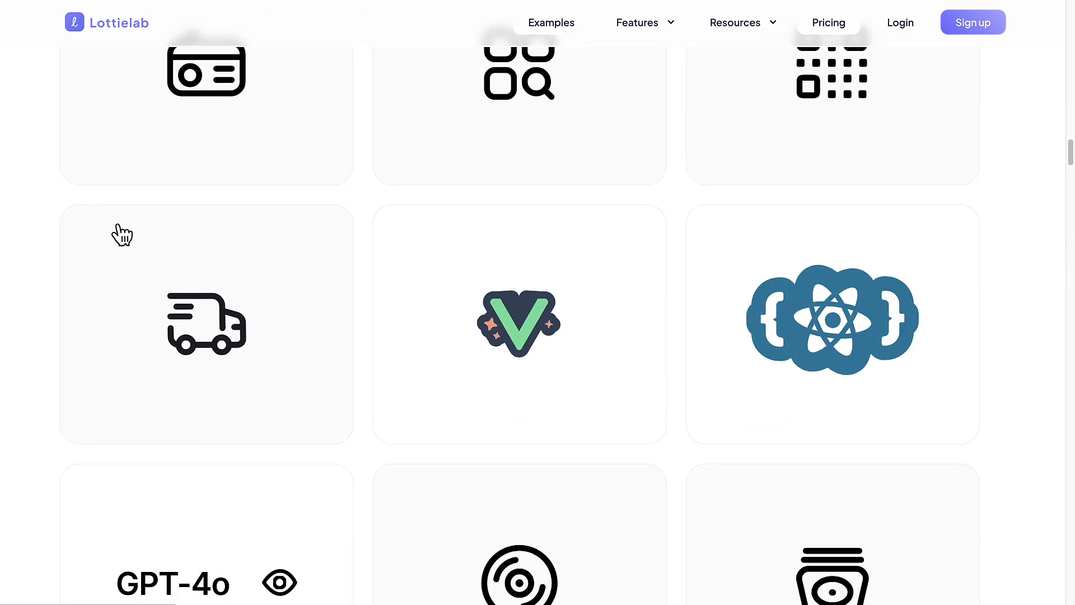
pyautogui.scroll(-2, 116, 229)
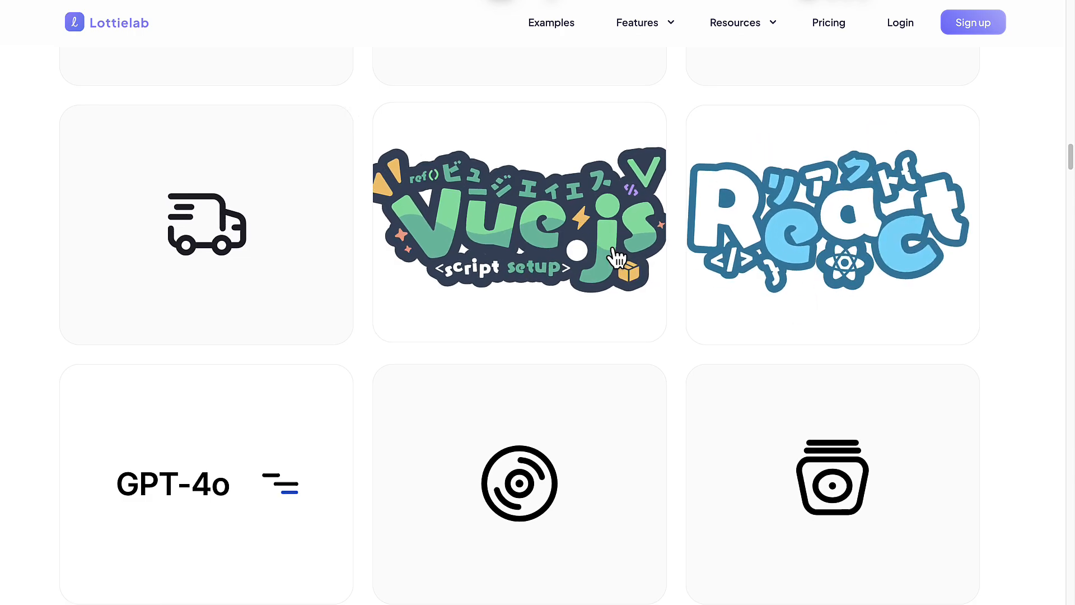
pyautogui.scroll(-17, 627, 263)
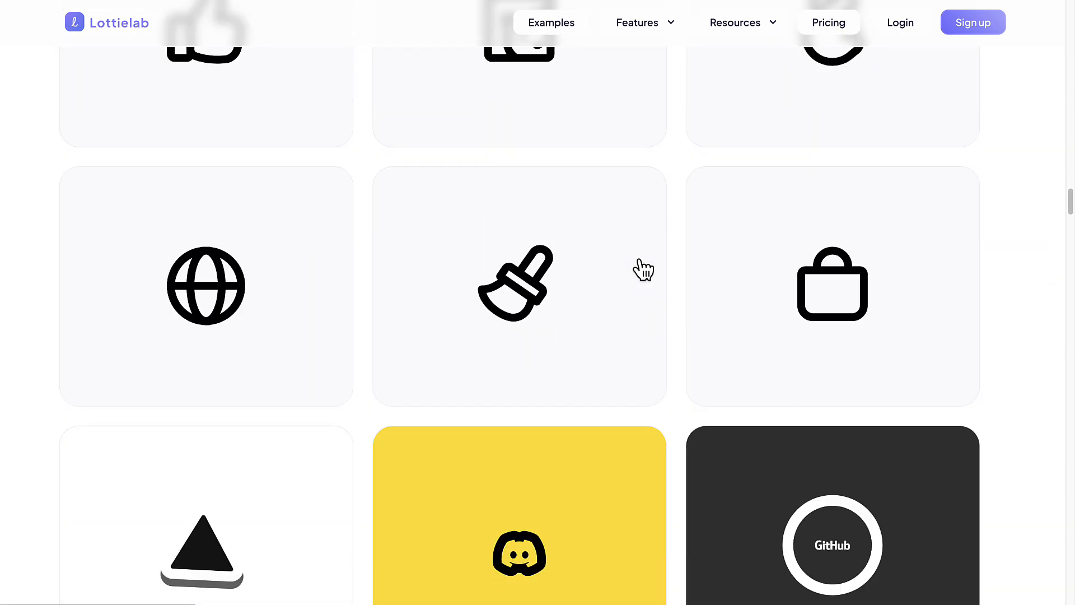
pyautogui.scroll(-3, 643, 271)
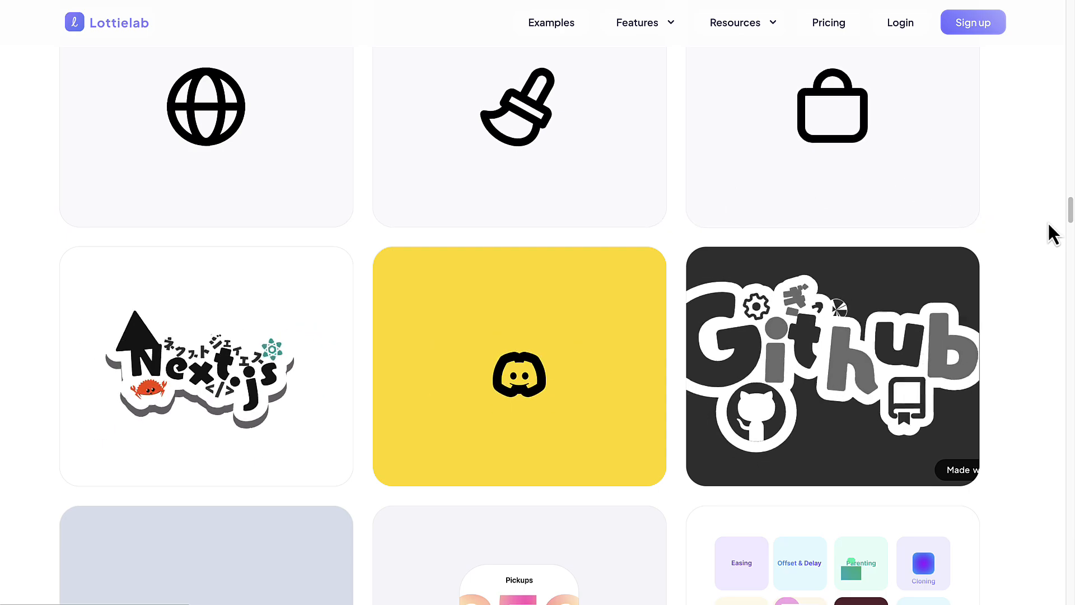
pyautogui.moveTo(1070, 211); pyautogui.dragTo(1068, 288)
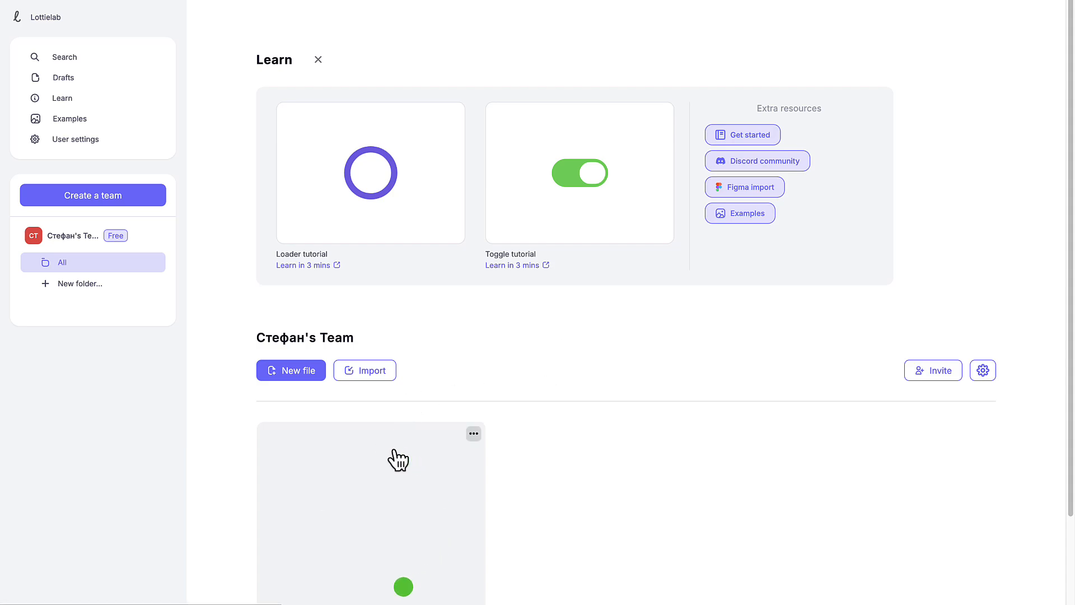
# - Create a new file in the team workspace
pyautogui.scroll(-1, 398, 458)
pyautogui.scroll(-1, 398, 458)
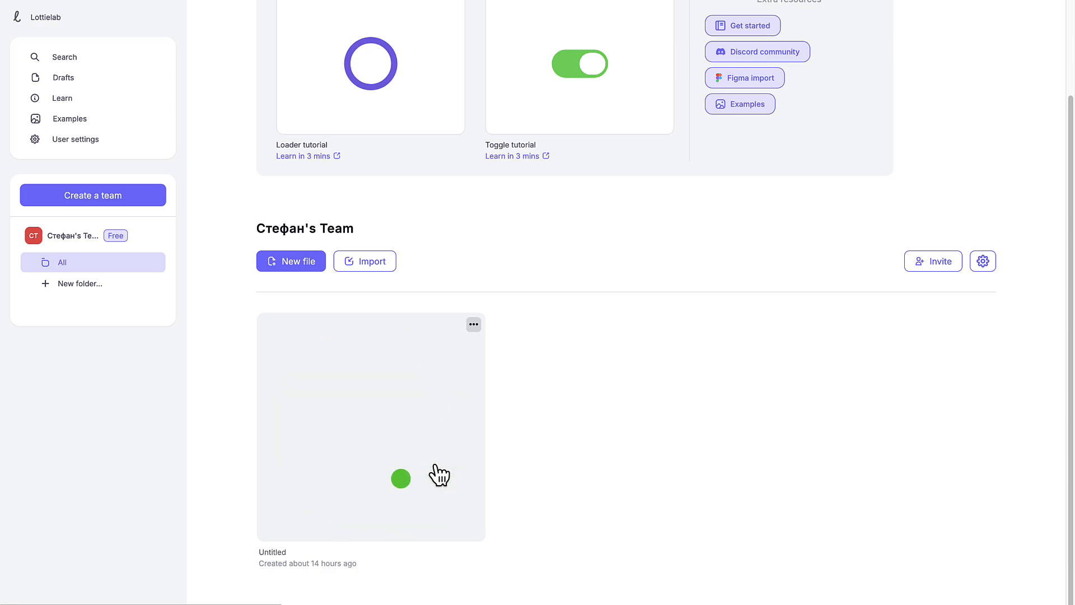
pyautogui.scroll(2, 532, 398)
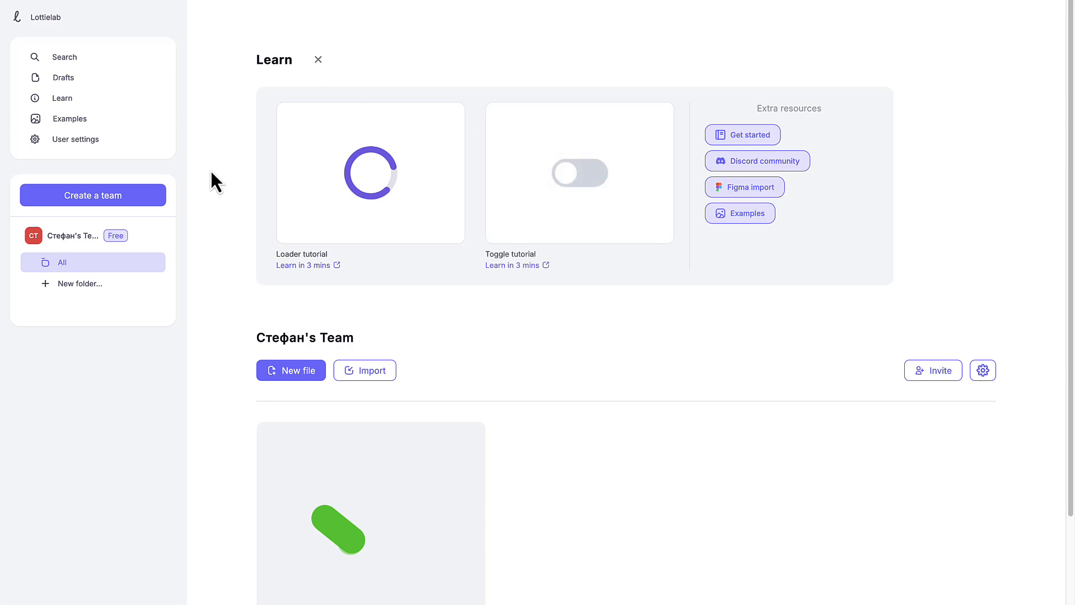
pyautogui.click(318, 377)
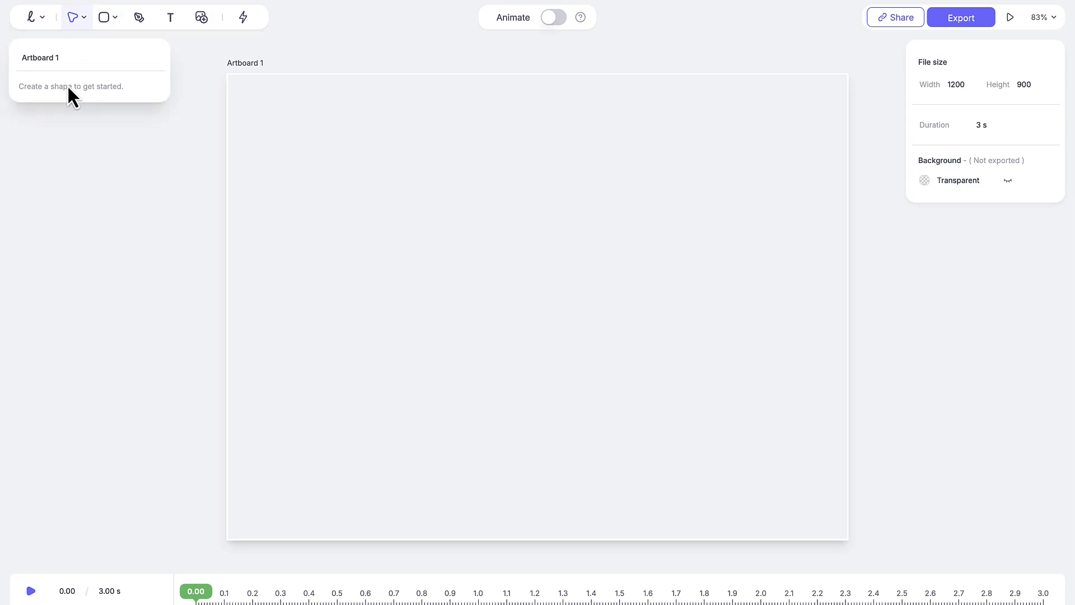
pyautogui.click(84, 21)
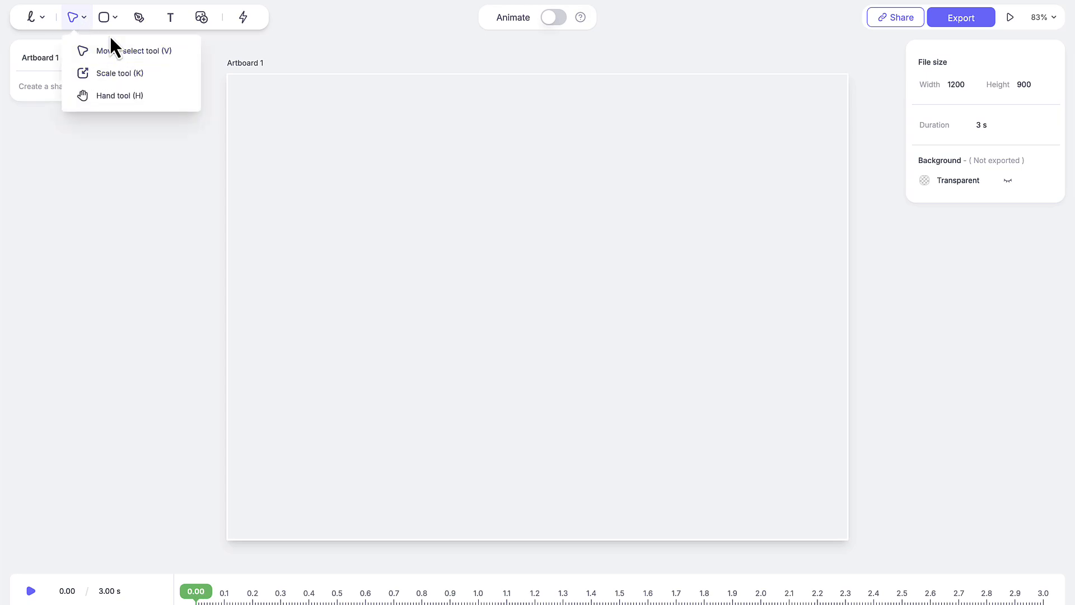
pyautogui.click(110, 16)
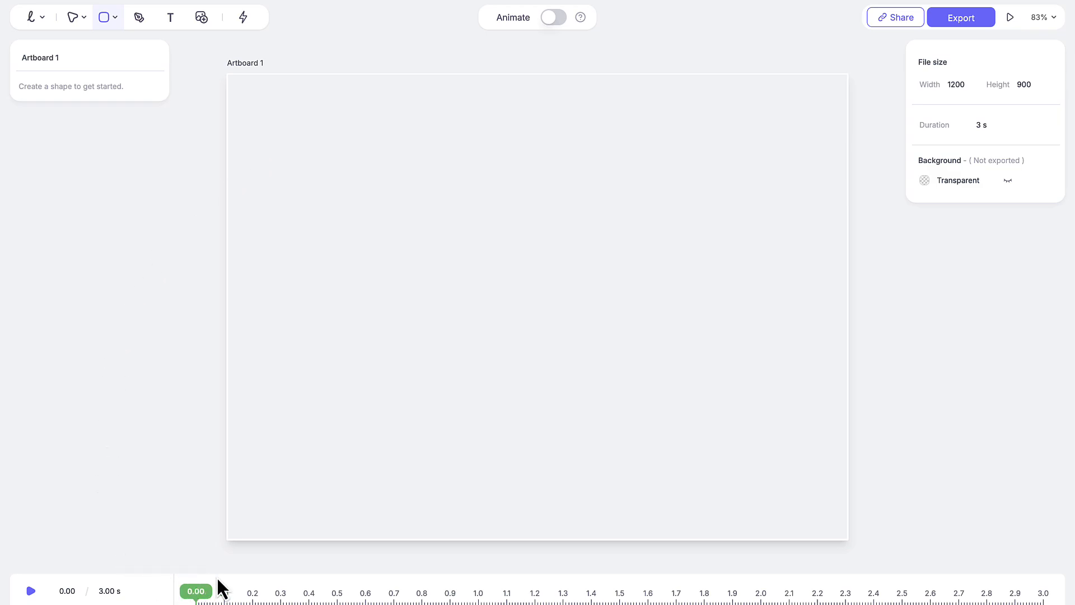
# - Move the playhead to 0.39 s and turn on Animate mode with a taller timeline area
pyautogui.moveTo(220, 589); pyautogui.dragTo(305, 594)
pyautogui.click(553, 17)
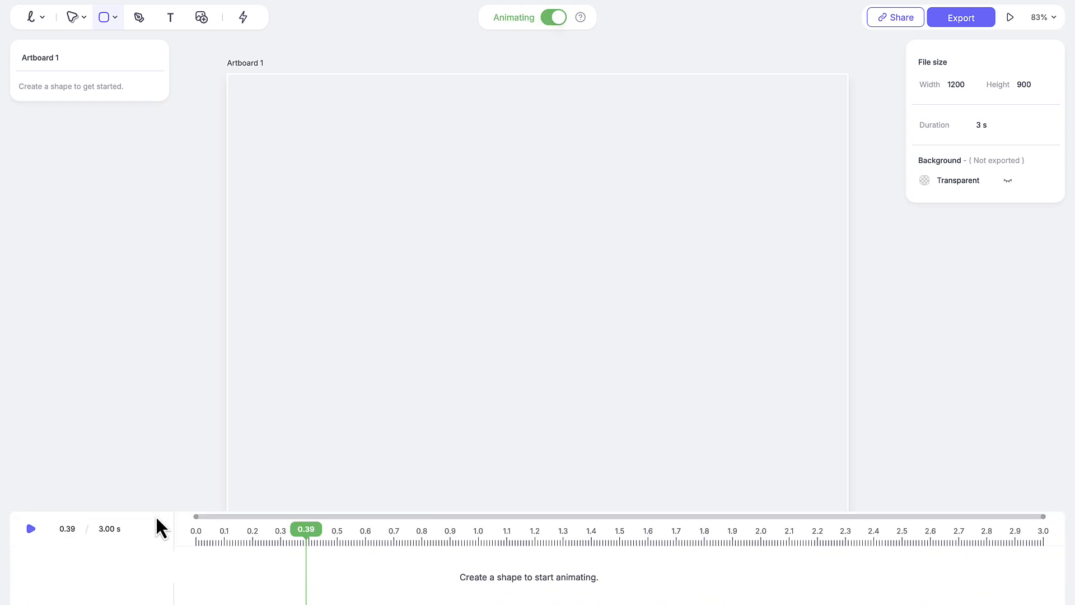
pyautogui.moveTo(168, 512); pyautogui.dragTo(176, 412)
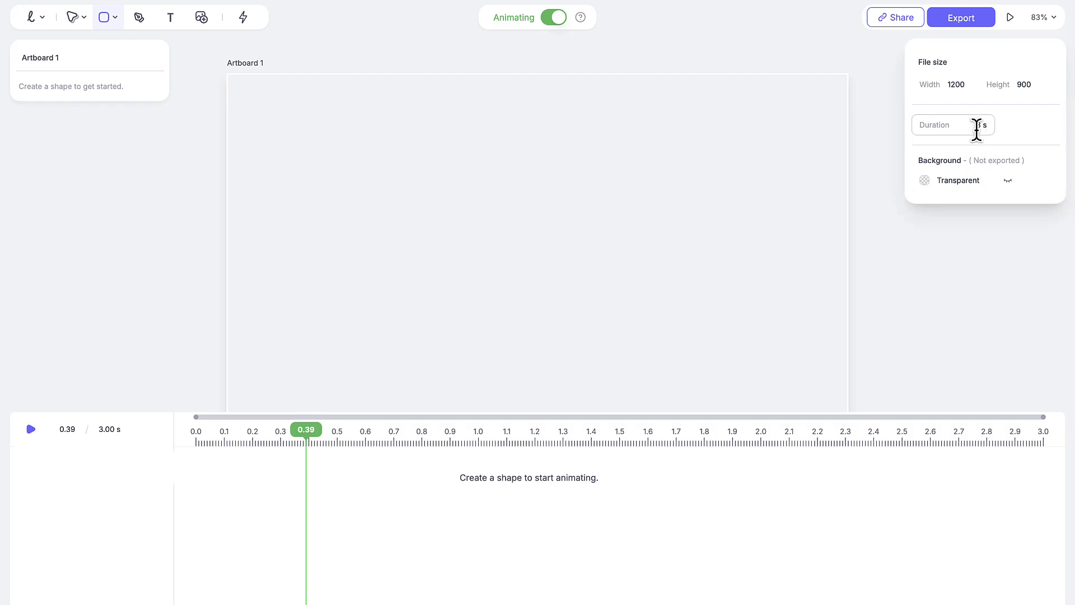
# - Set the file size to 512 wide by 512 high
pyautogui.click(961, 88)
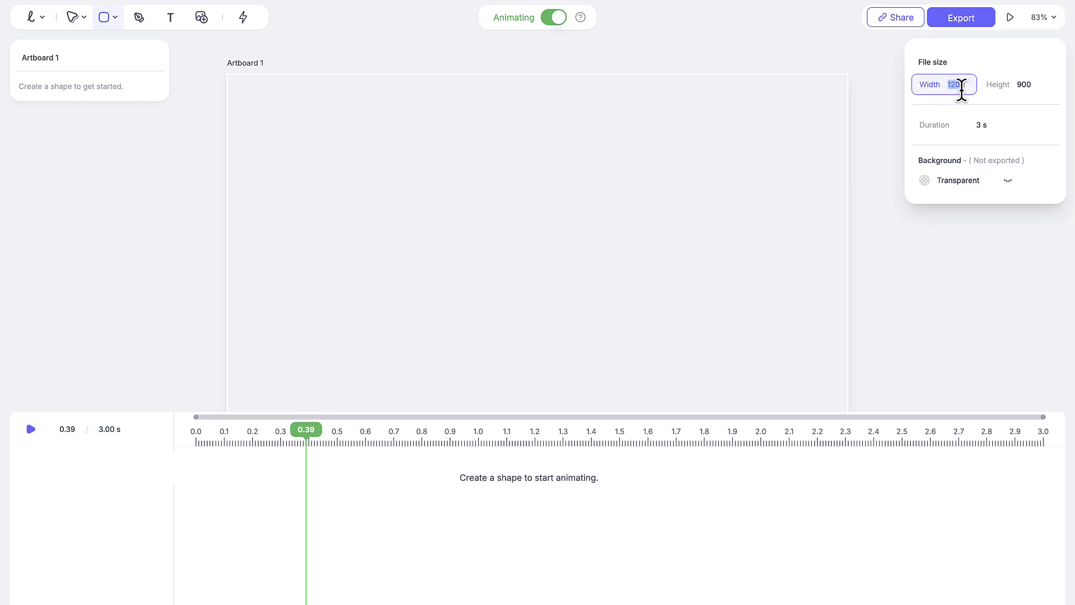
pyautogui.write('512')
pyautogui.press('Tab')
pyautogui.write('5')
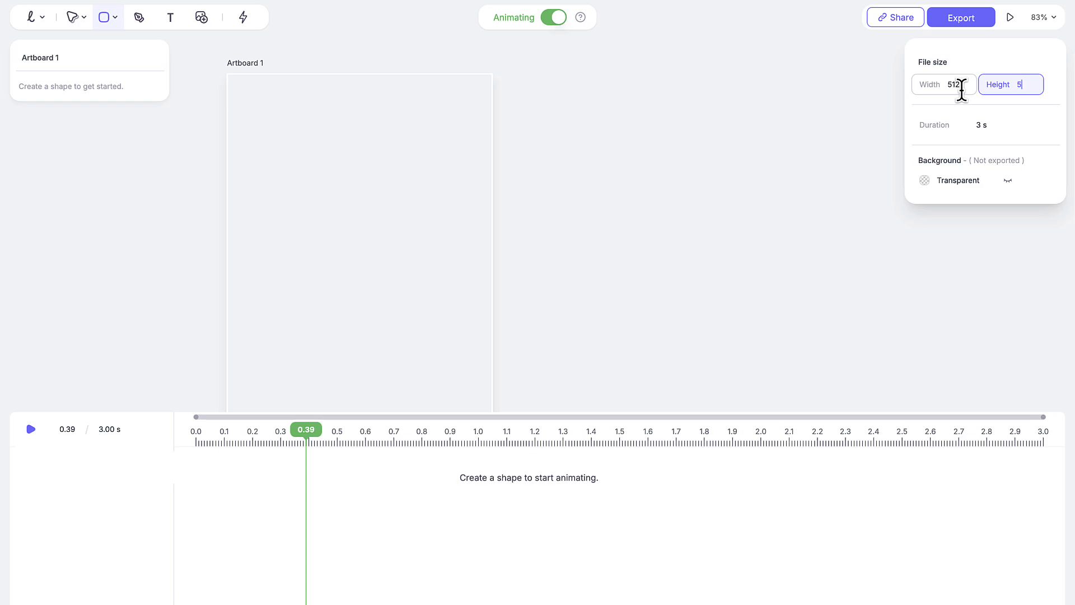
pyautogui.write('12')
pyautogui.press('Return')
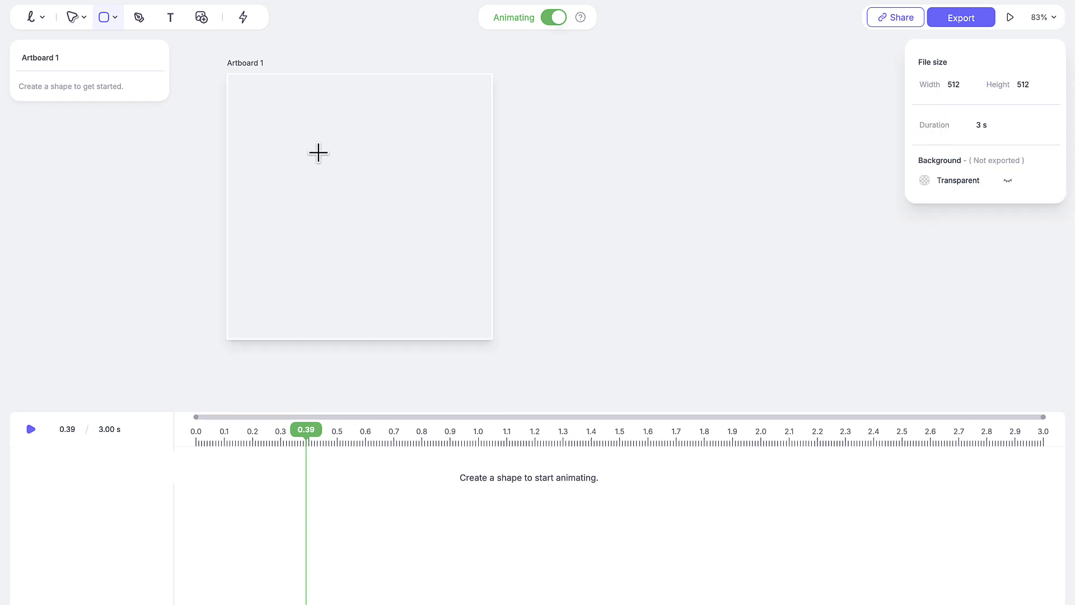
# - Draw a yellow circle about 55 px in diameter near the upper edge of the artboard
pyautogui.click(78, 19)
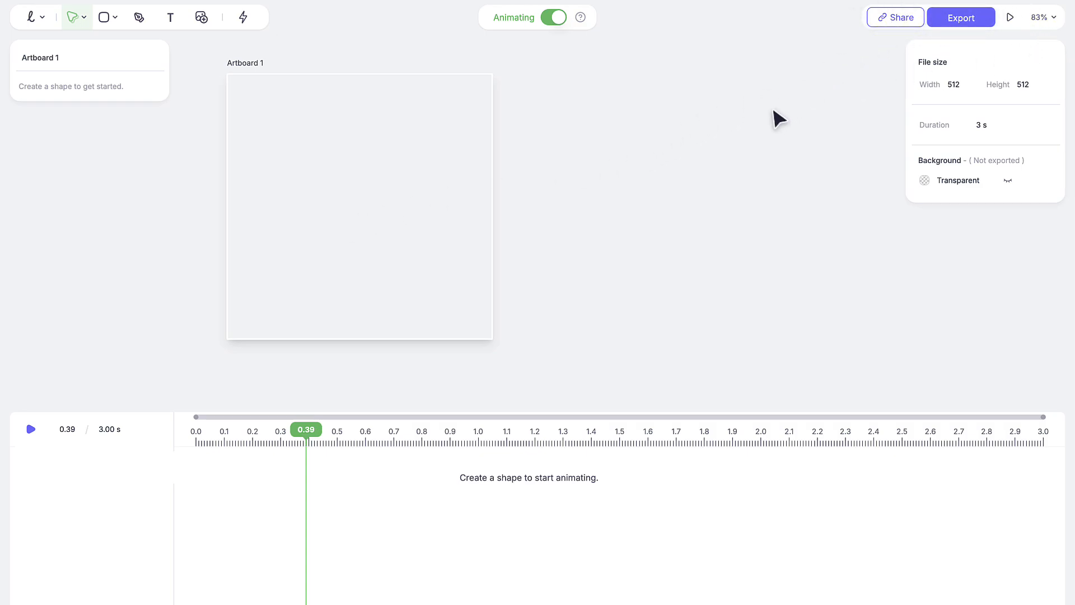
pyautogui.moveTo(547, 146); pyautogui.dragTo(731, 165)
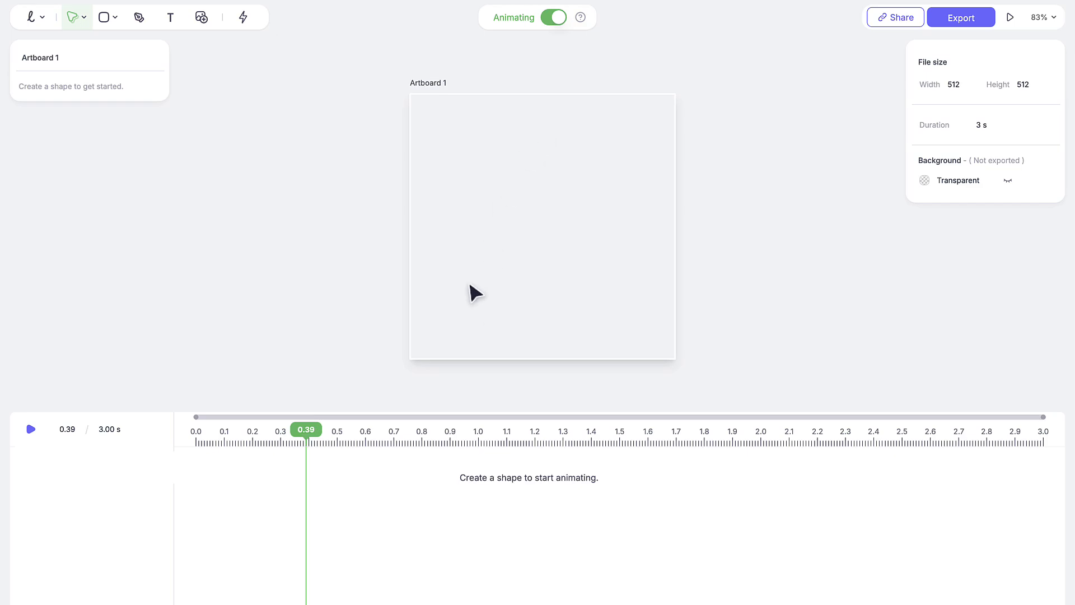
pyautogui.click(114, 17)
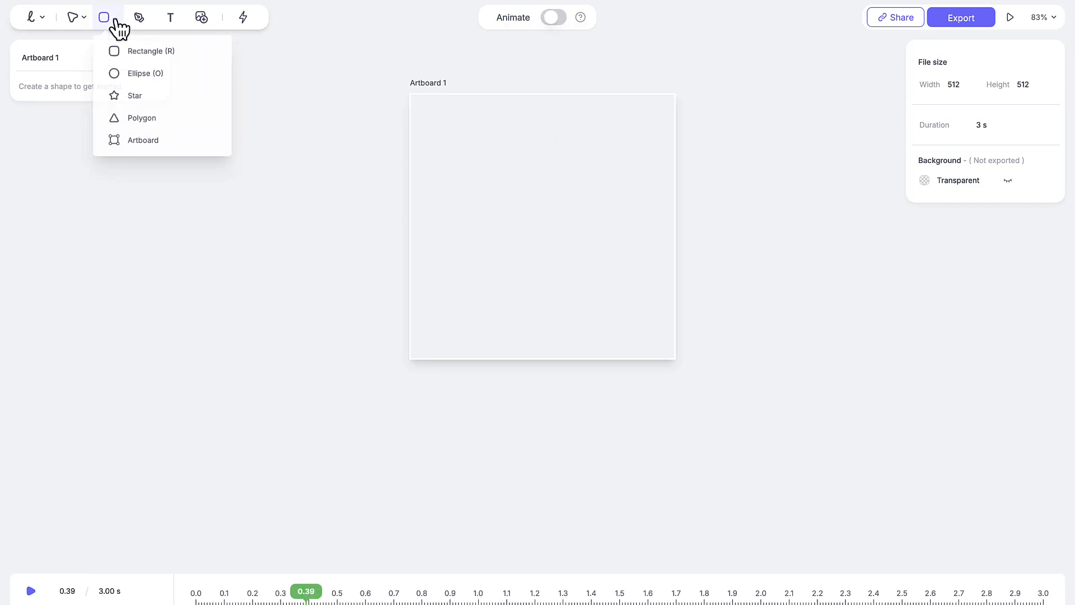
pyautogui.click(149, 79)
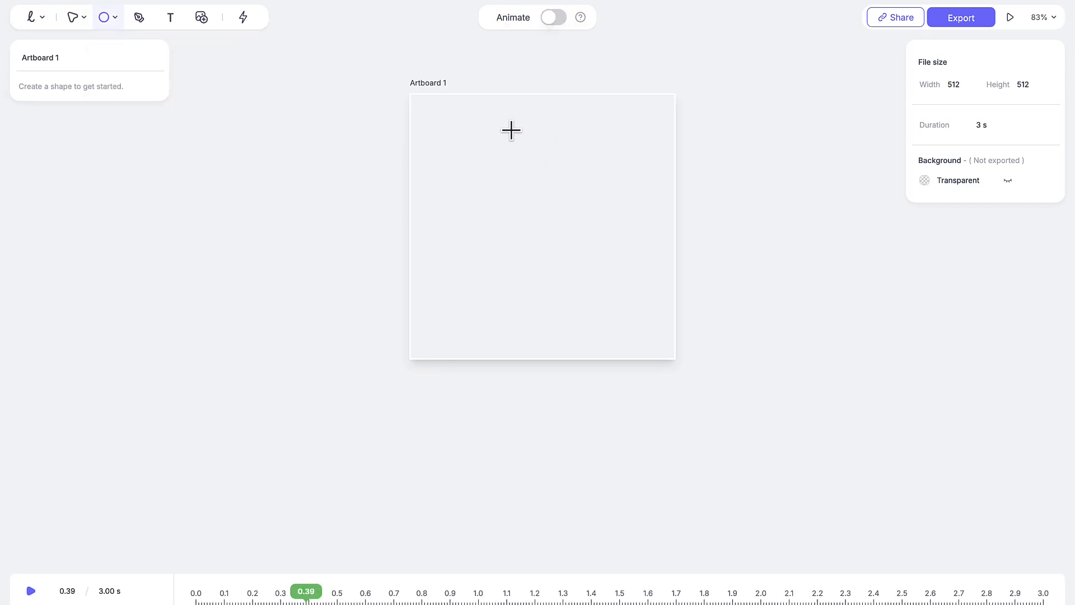
pyautogui.moveTo(505, 111)
pyautogui.mouseDown()
pyautogui.moveTo(555, 163)
pyautogui.moveTo(559, 137)
pyautogui.moveTo(543, 149)
pyautogui.moveTo(552, 170)
pyautogui.moveTo(568, 171)
pyautogui.moveTo(578, 149)
pyautogui.moveTo(535, 163)
pyautogui.moveTo(541, 186)
pyautogui.moveTo(526, 146)
pyautogui.moveTo(534, 139)
pyautogui.mouseUp()
pyautogui.press('shift')
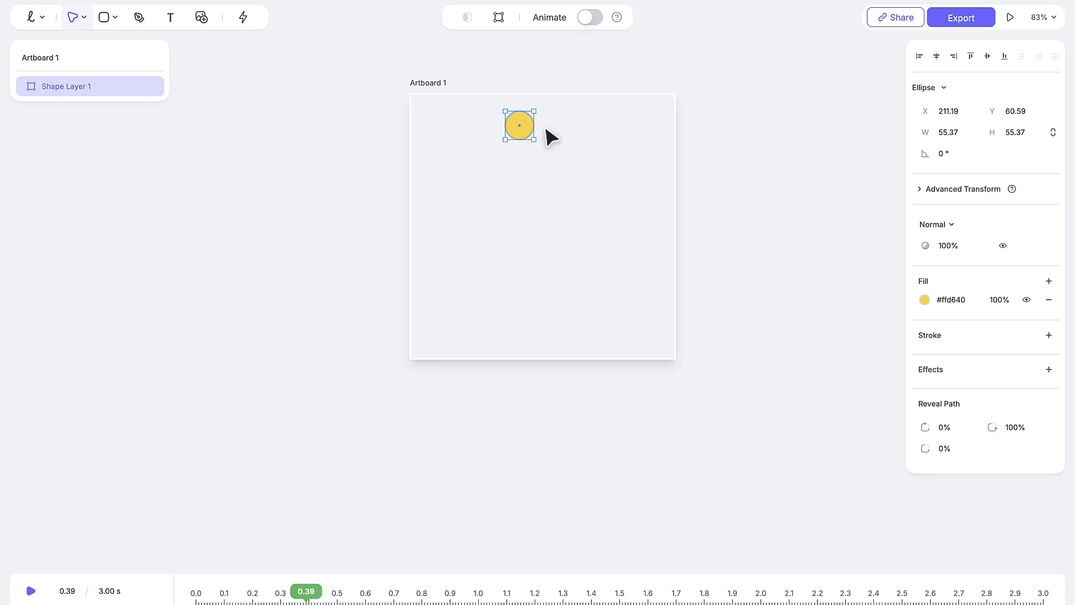
pyautogui.click(547, 92)
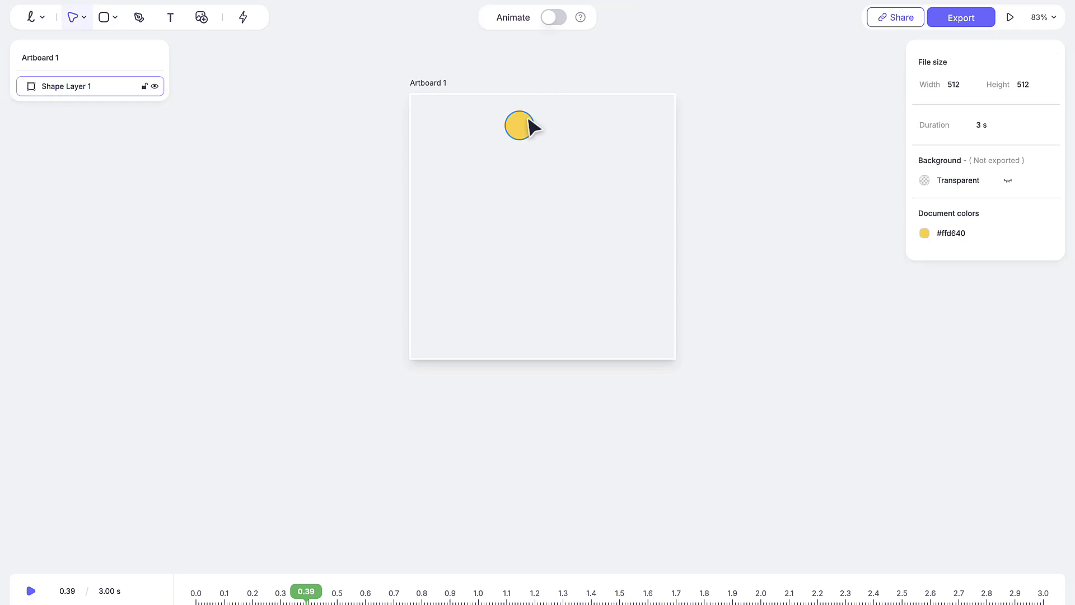
pyautogui.scroll(5, 532, 126)
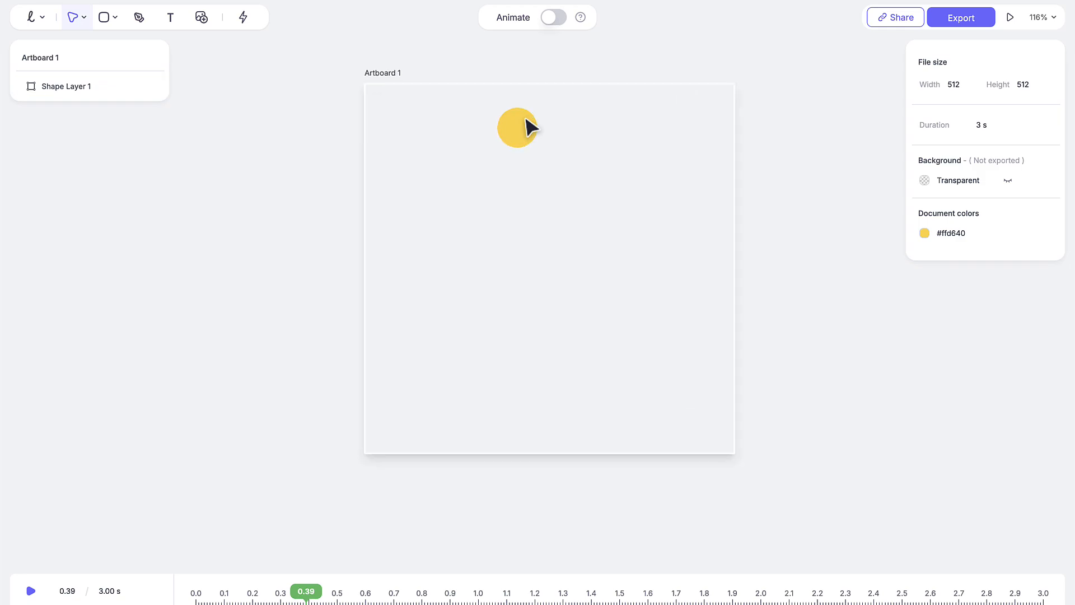
pyautogui.scroll(-5, 609, 90)
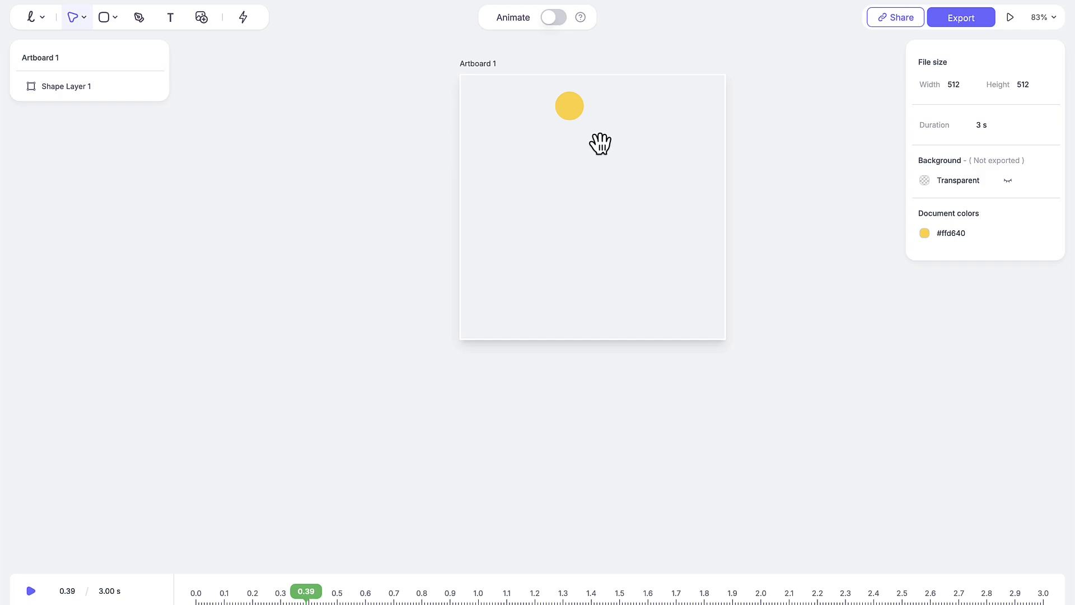
pyautogui.moveTo(636, 96); pyautogui.dragTo(601, 250)
pyautogui.moveTo(464, 143); pyautogui.dragTo(609, 103)
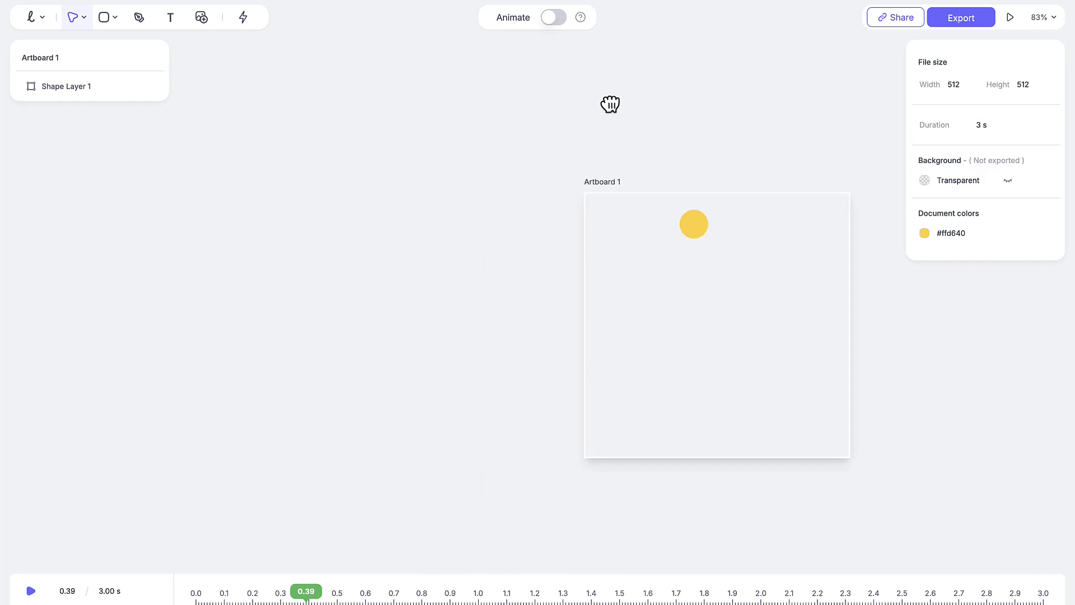
pyautogui.moveTo(802, 146); pyautogui.dragTo(632, 99)
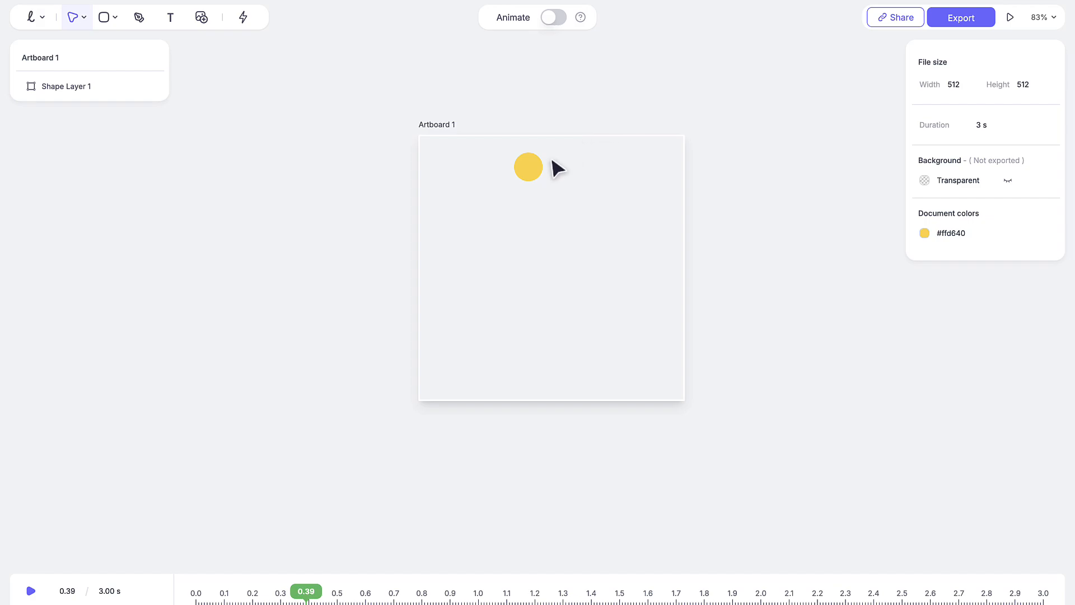
pyautogui.scroll(5, 526, 179)
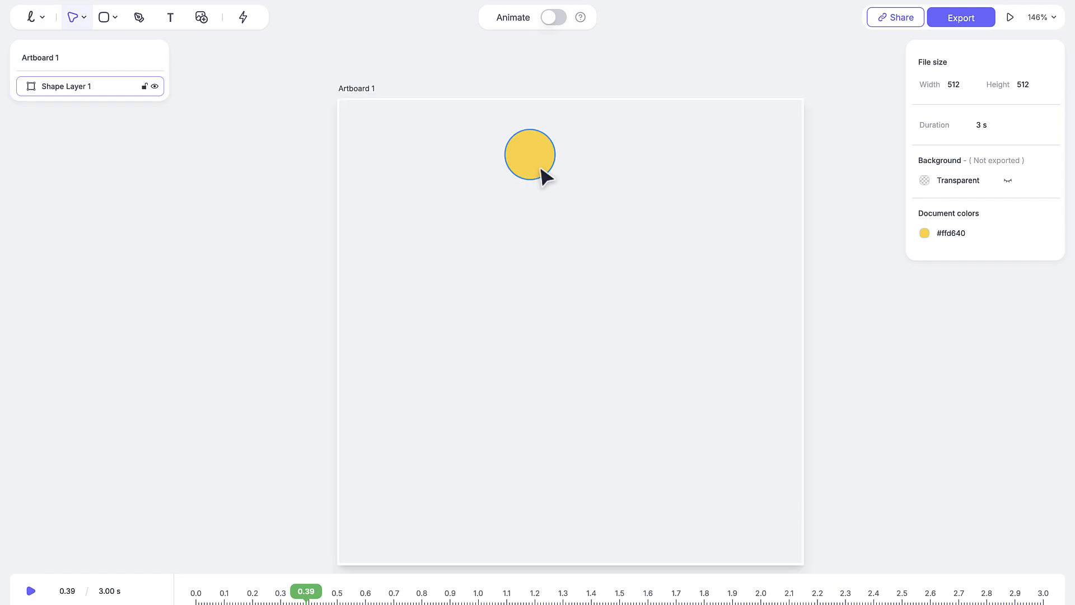
pyautogui.scroll(1, 541, 167)
pyautogui.scroll(-12, 541, 168)
pyautogui.scroll(7, 535, 279)
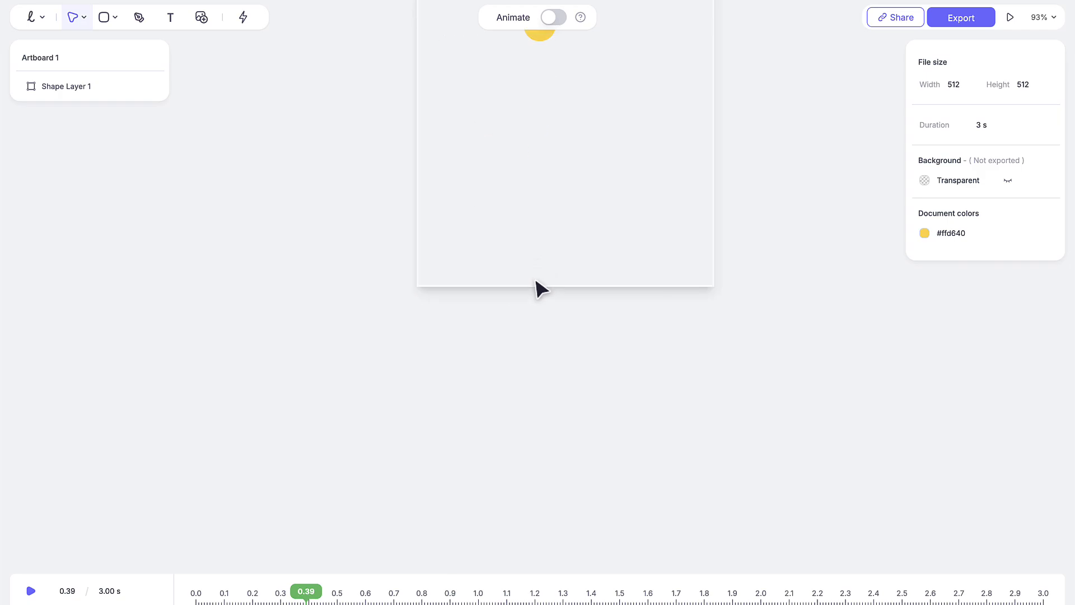
pyautogui.scroll(-6, 564, 113)
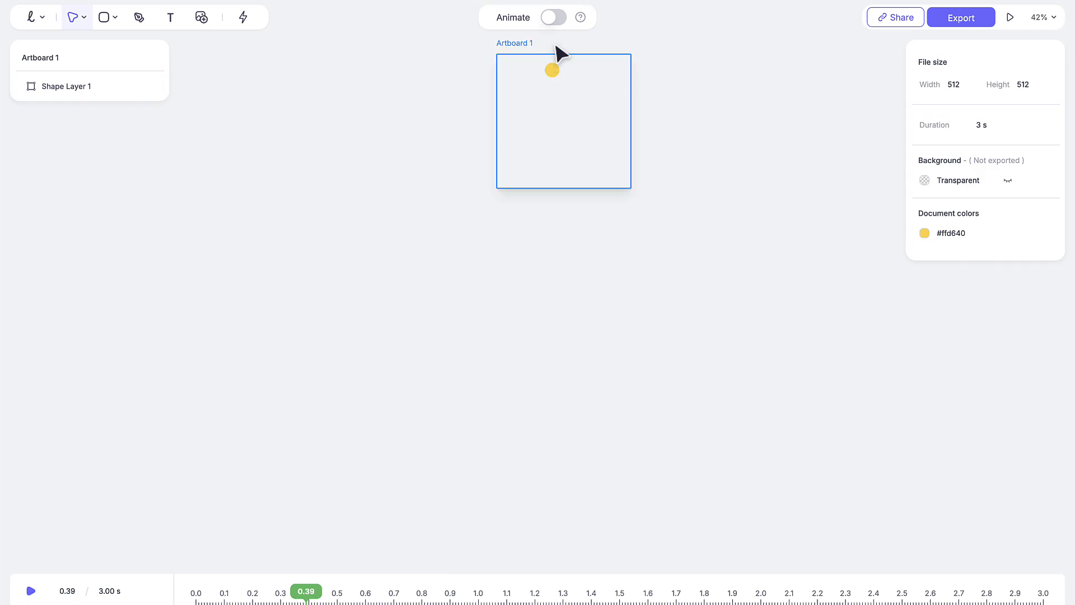
pyautogui.scroll(8, 556, 47)
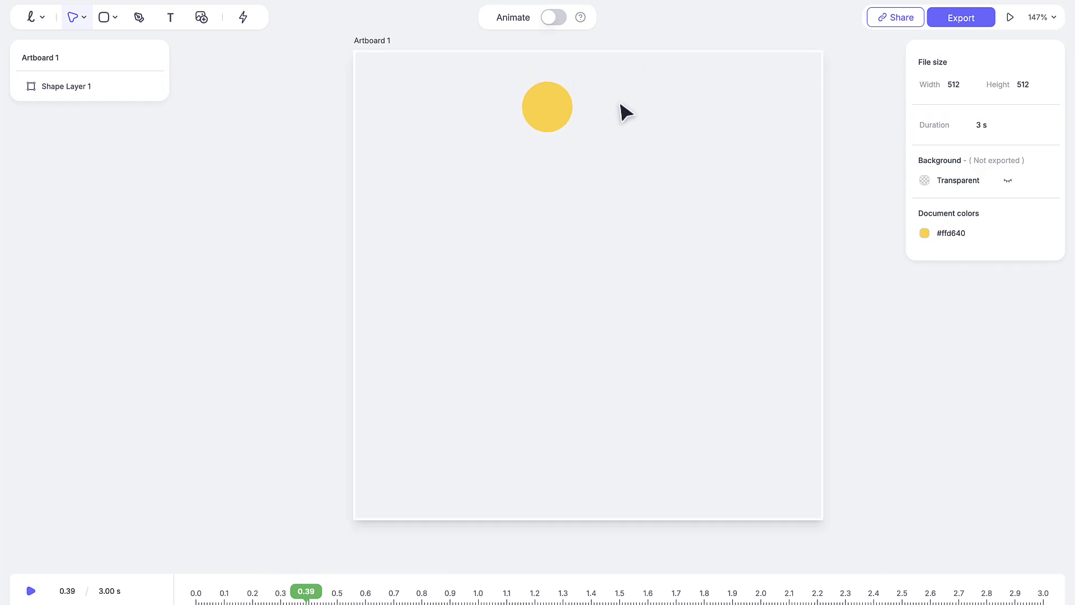
# - Move the circle sideways to X 256 so it is centred horizontally on the artboard
pyautogui.moveTo(703, 108); pyautogui.dragTo(682, 125)
pyautogui.click(497, 115)
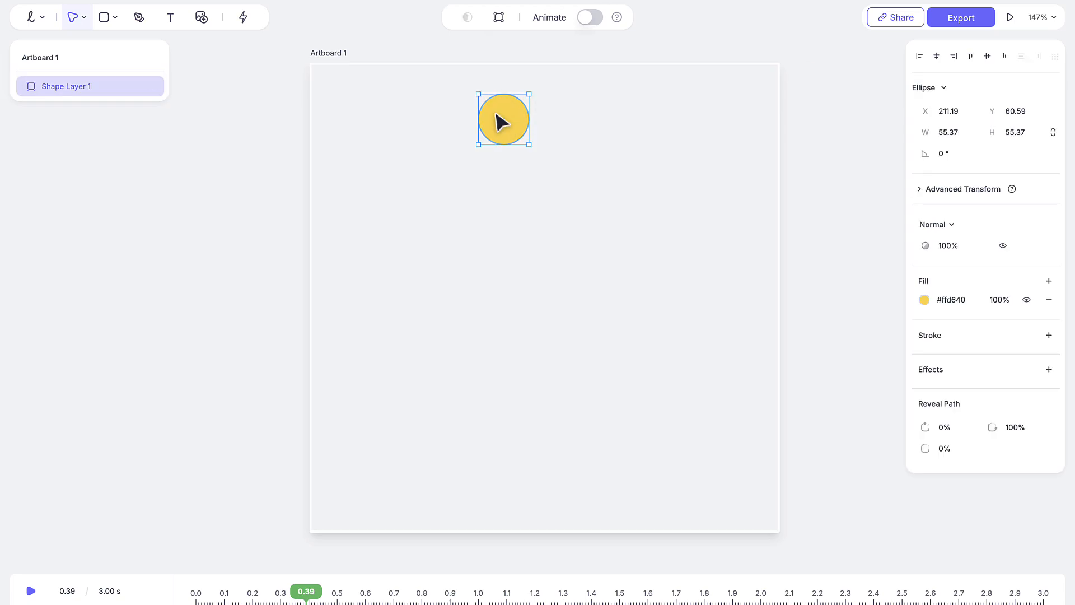
pyautogui.moveTo(496, 114); pyautogui.dragTo(545, 127)
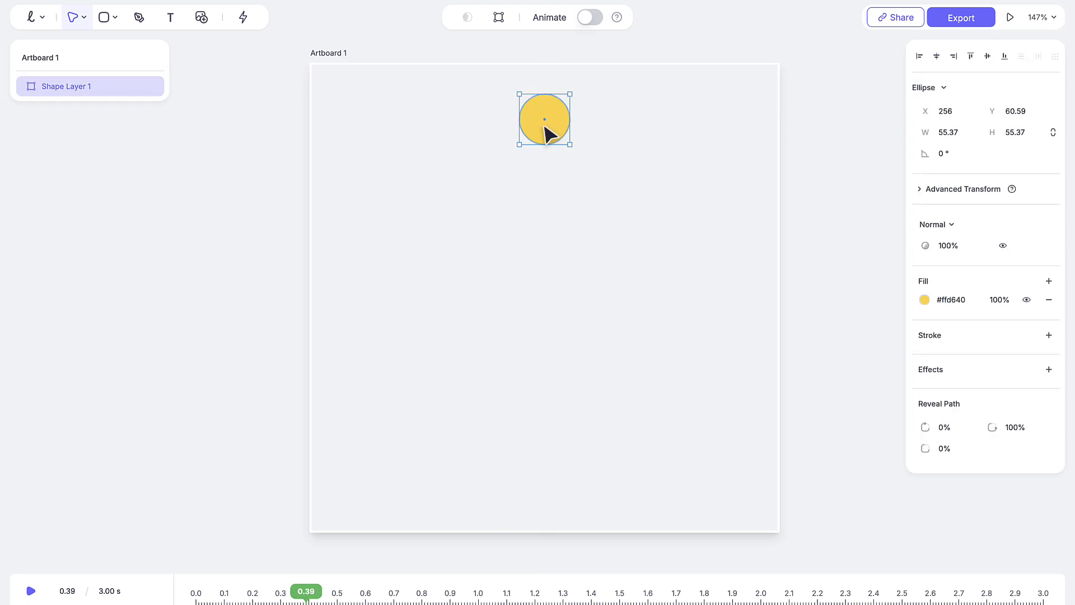
# - Resize the circle to 20 wide by 20 high and move it to X 100, Y 166
pyautogui.click(946, 132)
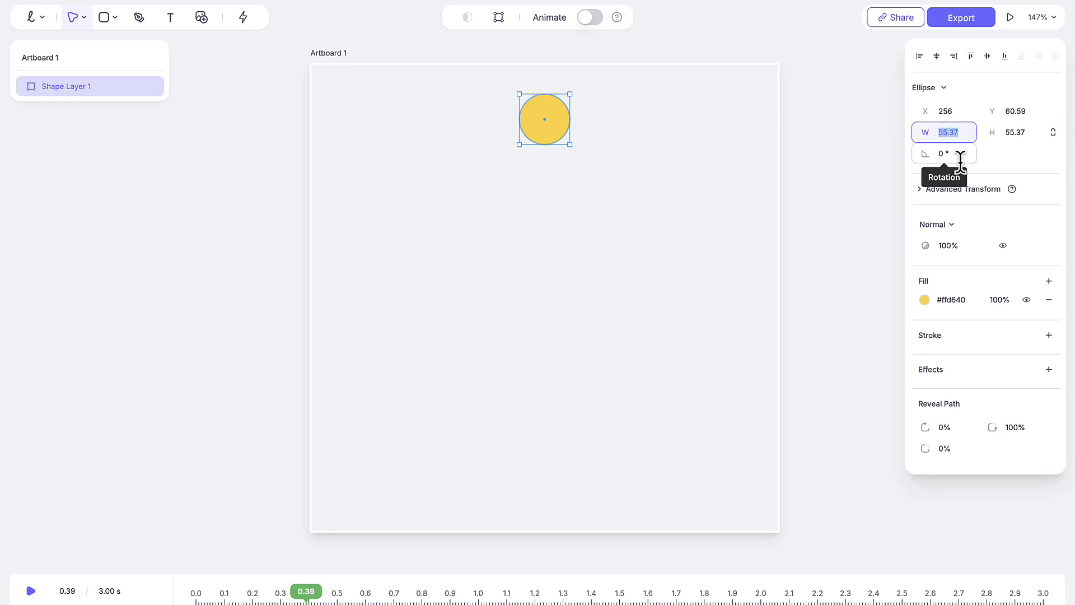
pyautogui.write('20')
pyautogui.press('Return')
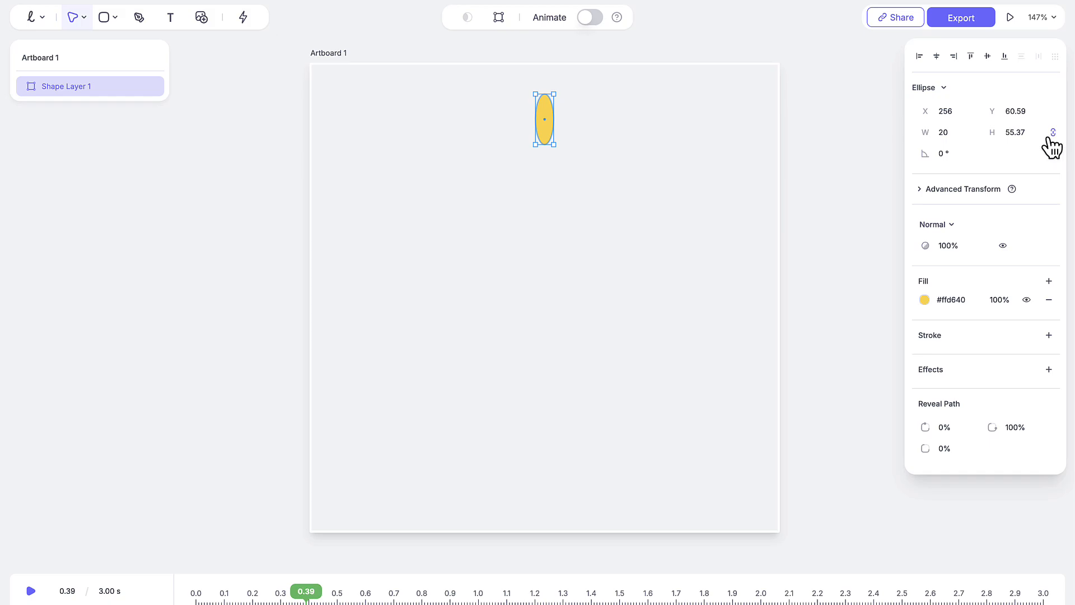
pyautogui.click(1009, 132)
pyautogui.write('20')
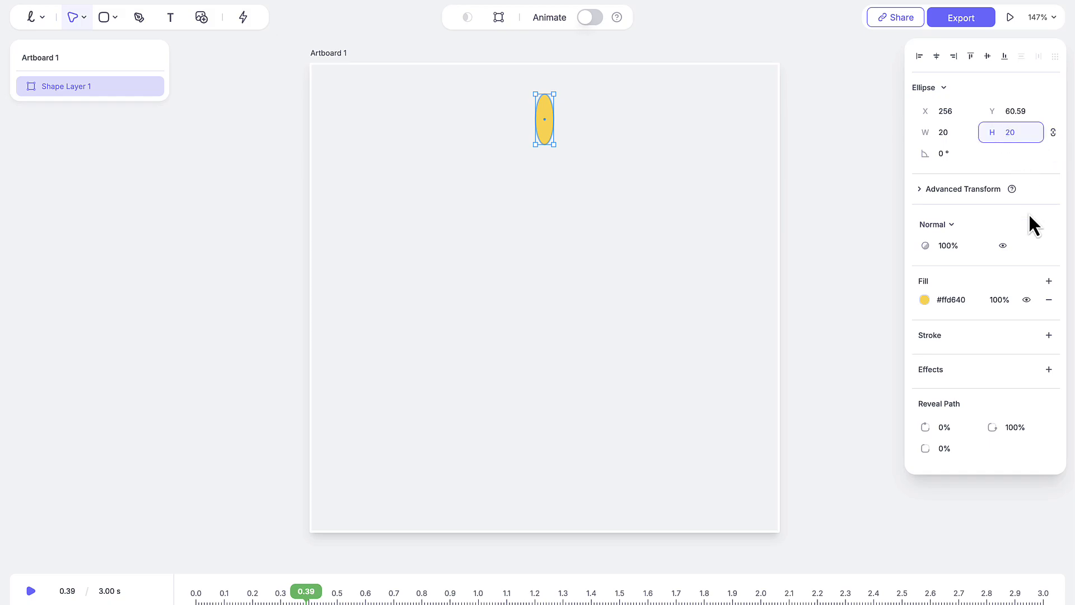
pyautogui.press('Return')
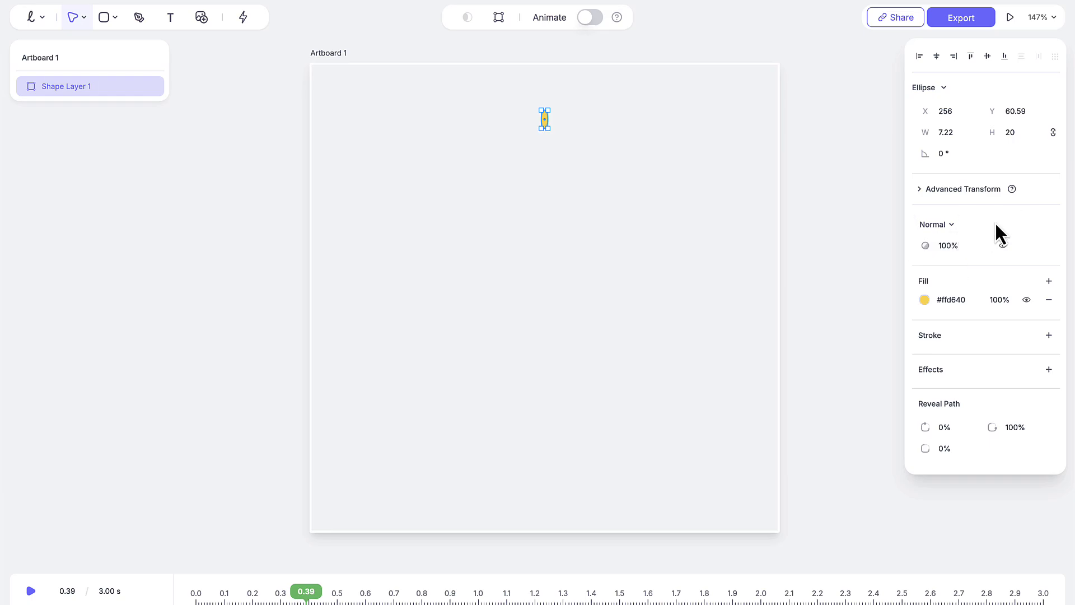
pyautogui.click(1052, 132)
pyautogui.click(961, 132)
pyautogui.write('20')
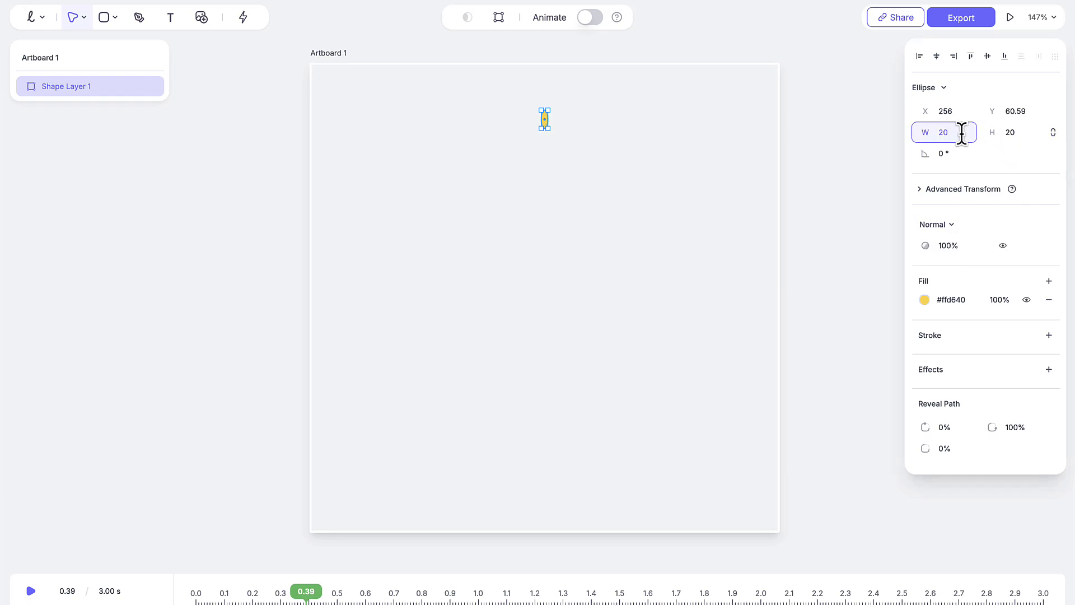
pyautogui.press('Return')
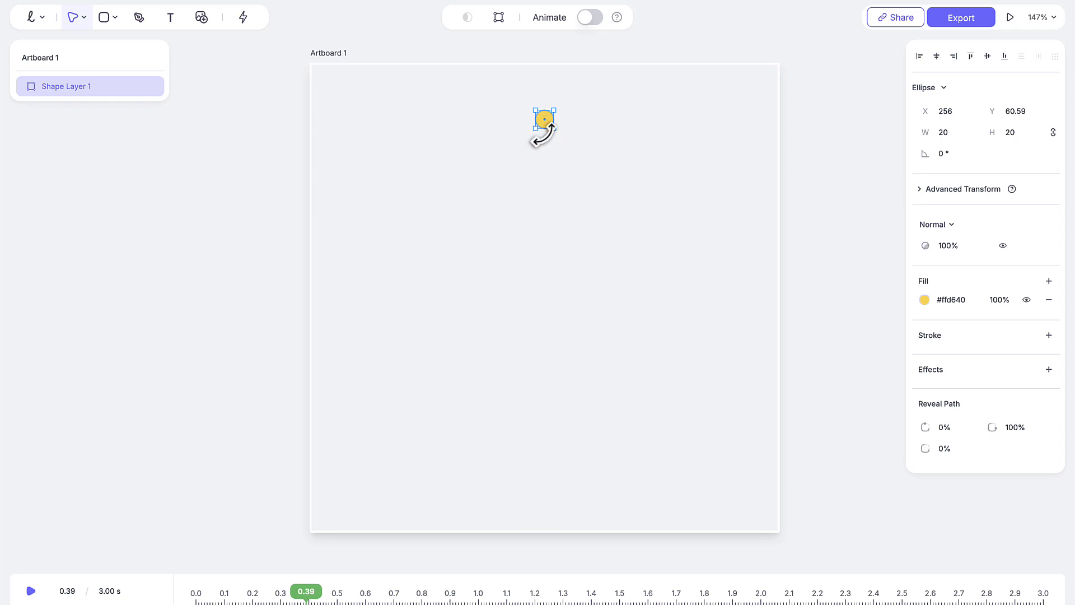
pyautogui.moveTo(549, 120); pyautogui.dragTo(403, 214)
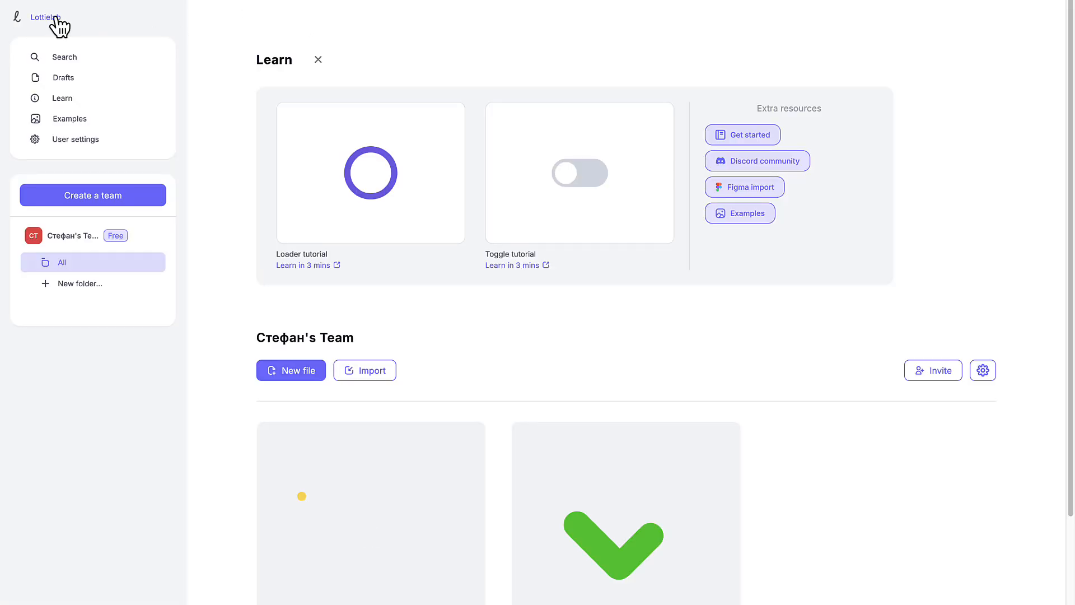
# - Open the older team file with the green checkmark and play its animation as a reference
pyautogui.scroll(-2, 616, 447)
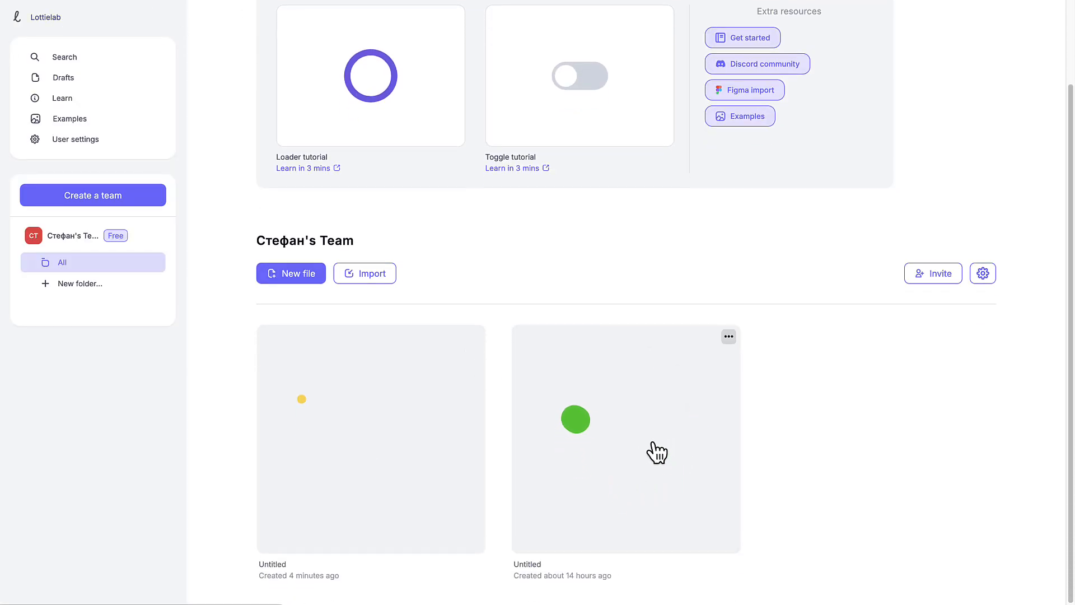
pyautogui.click(654, 451)
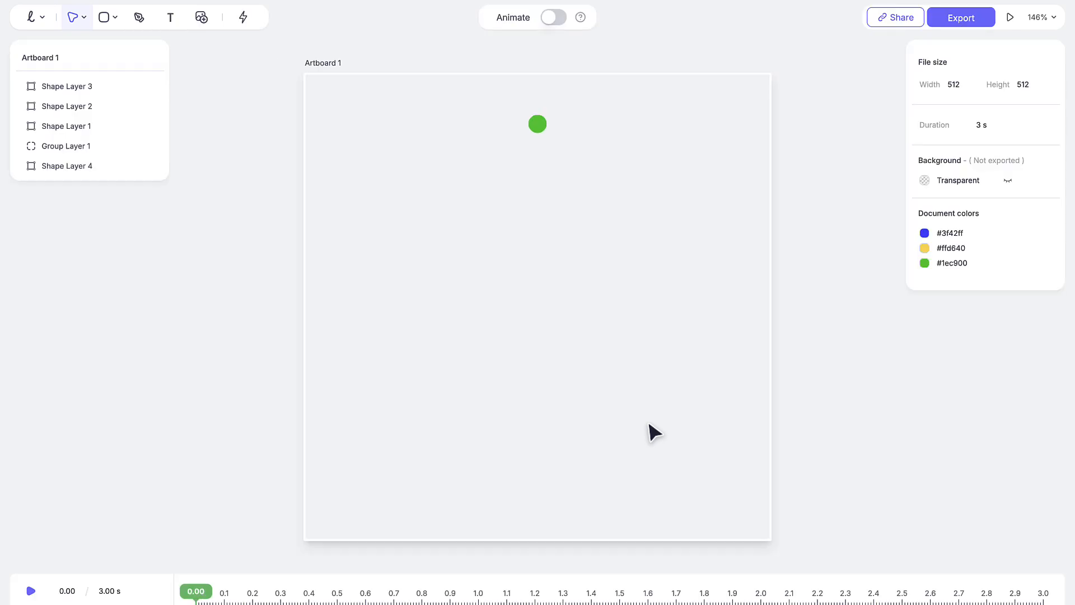
pyautogui.click(30, 590)
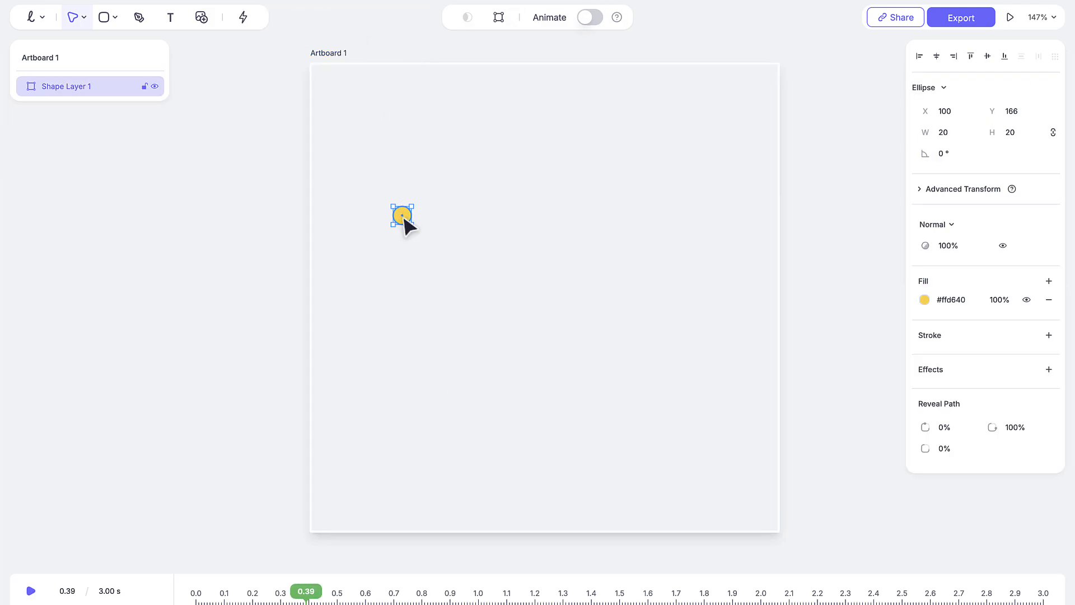
# - Move the small circle to X 256, Y 35 and enlarge a duplicate of it to about 258 by 258
pyautogui.moveTo(405, 223); pyautogui.dragTo(546, 97)
pyautogui.hotkey('ctrl', 'd')
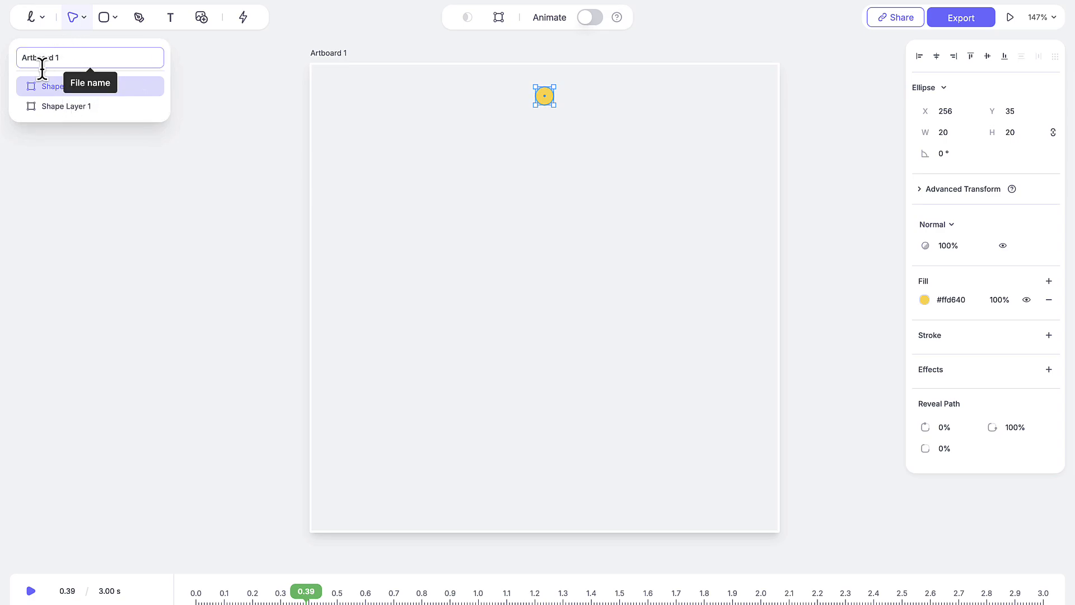
pyautogui.moveTo(554, 105); pyautogui.dragTo(651, 323)
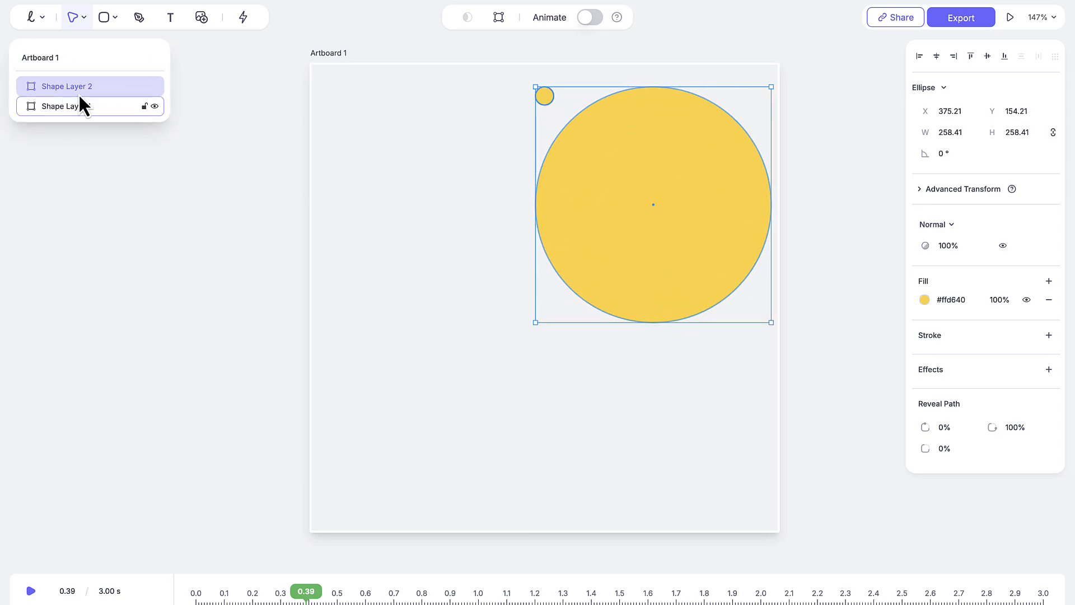
# - Place the large circle behind the small one, centred at X 256, Y 256 and scaled to 462 by 462
pyautogui.moveTo(75, 85); pyautogui.dragTo(73, 114)
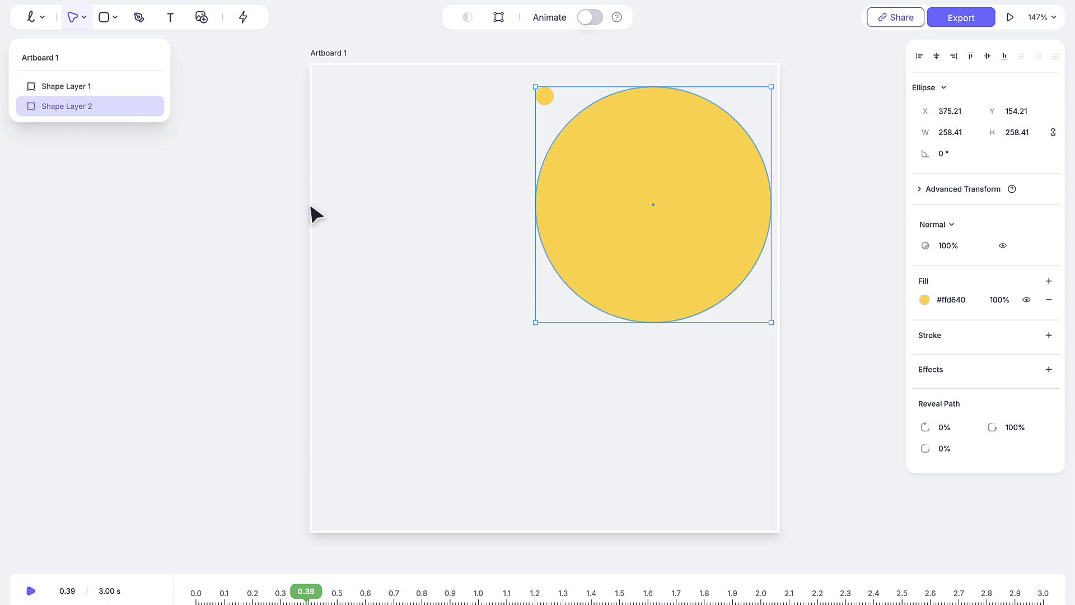
pyautogui.moveTo(706, 252); pyautogui.dragTo(603, 330)
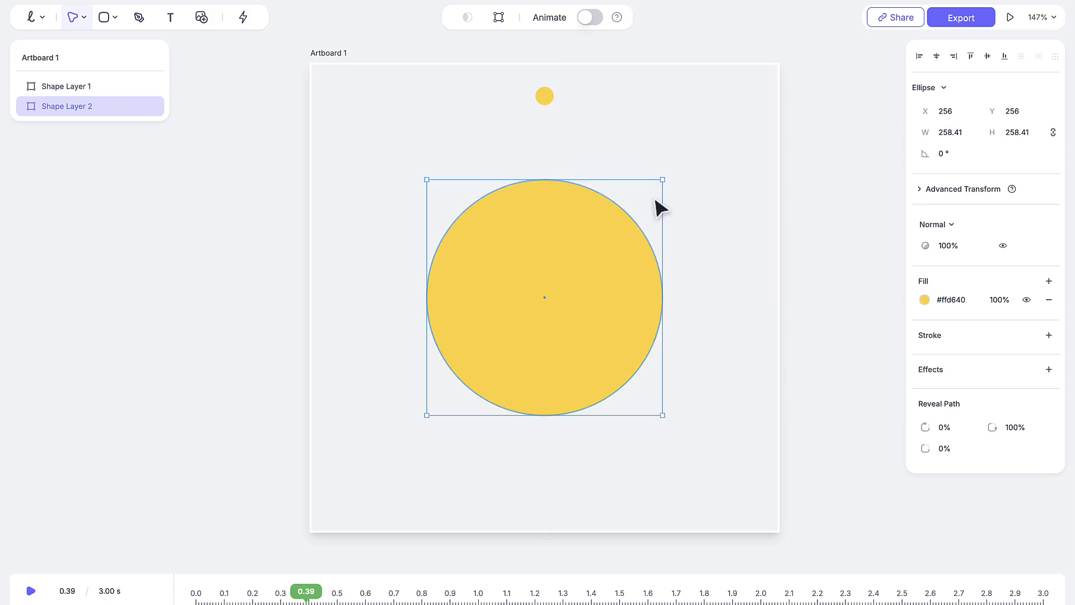
pyautogui.moveTo(662, 180); pyautogui.dragTo(737, 88)
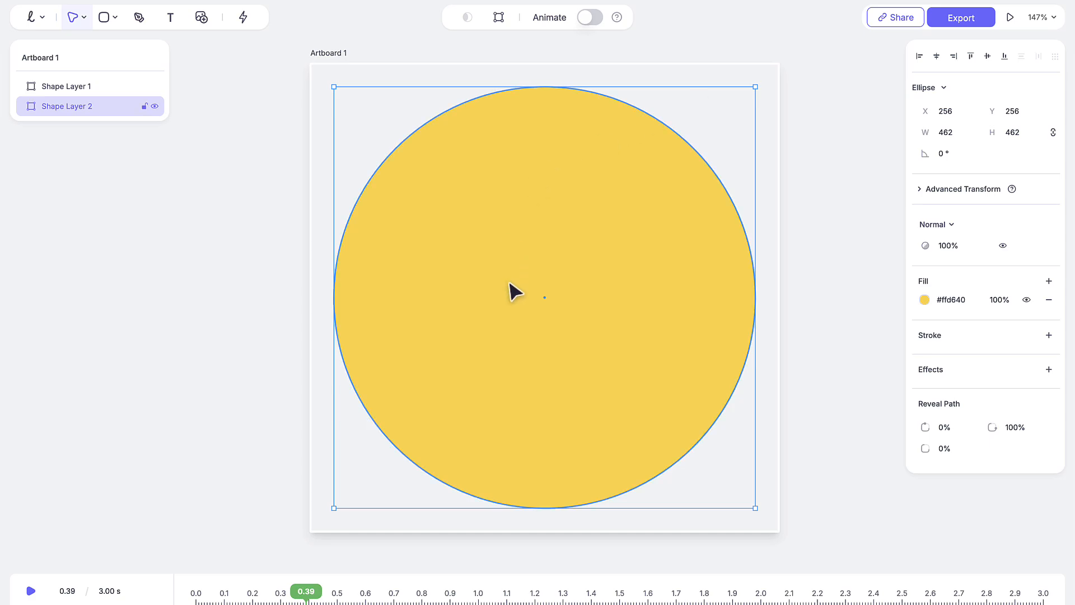
# - Change the large circle's solid fill to black, #000000
pyautogui.click(925, 301)
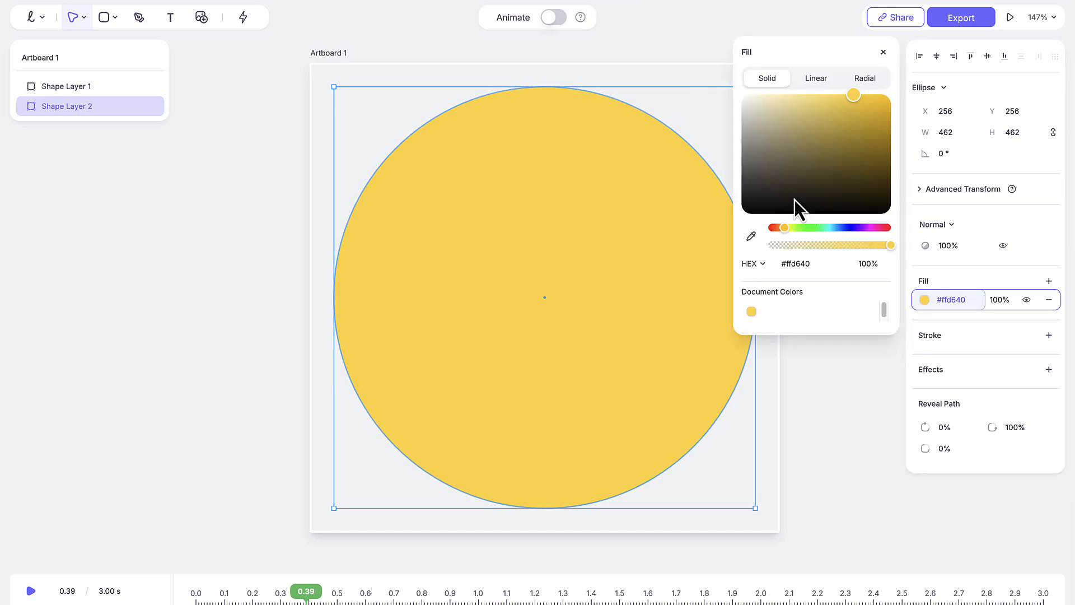
pyautogui.click(766, 209)
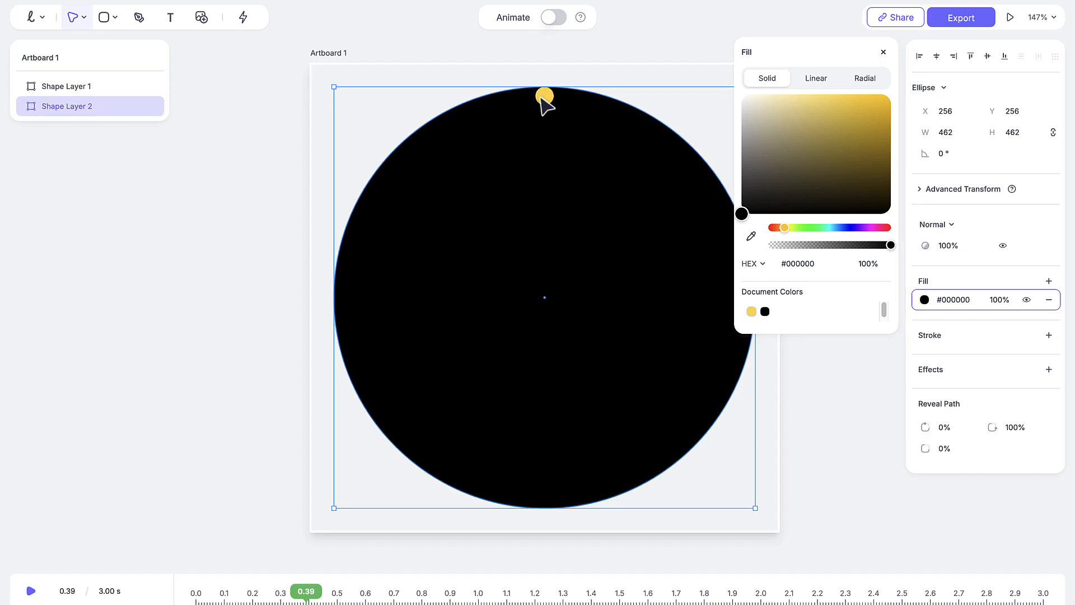
# - Group the small yellow circle together with the large black circle
pyautogui.click(544, 96)
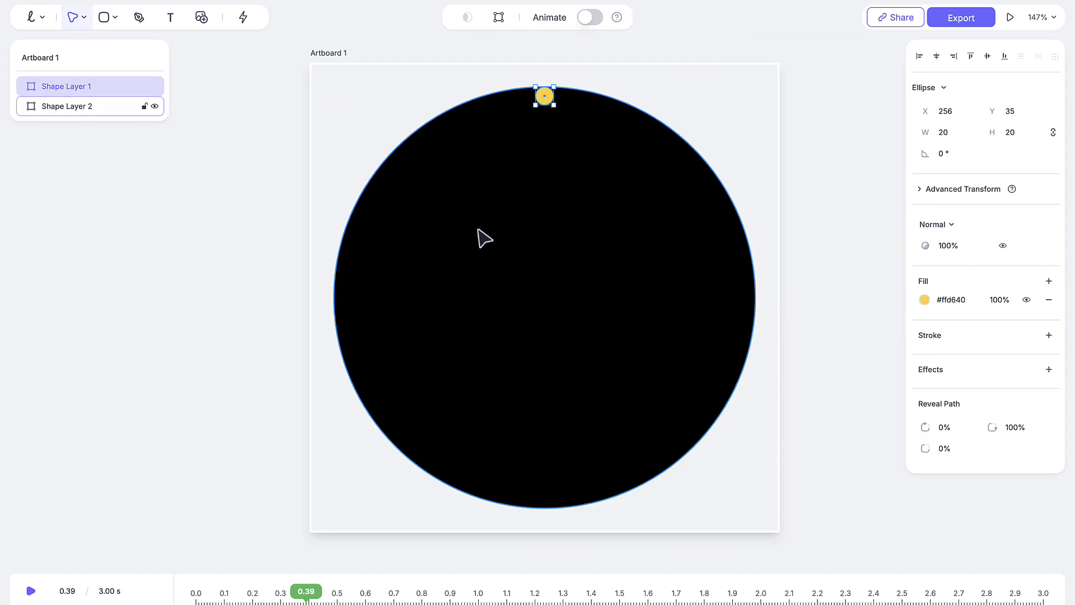
pyautogui.keyDown('shift'); pyautogui.click(566, 149); pyautogui.keyUp('shift')
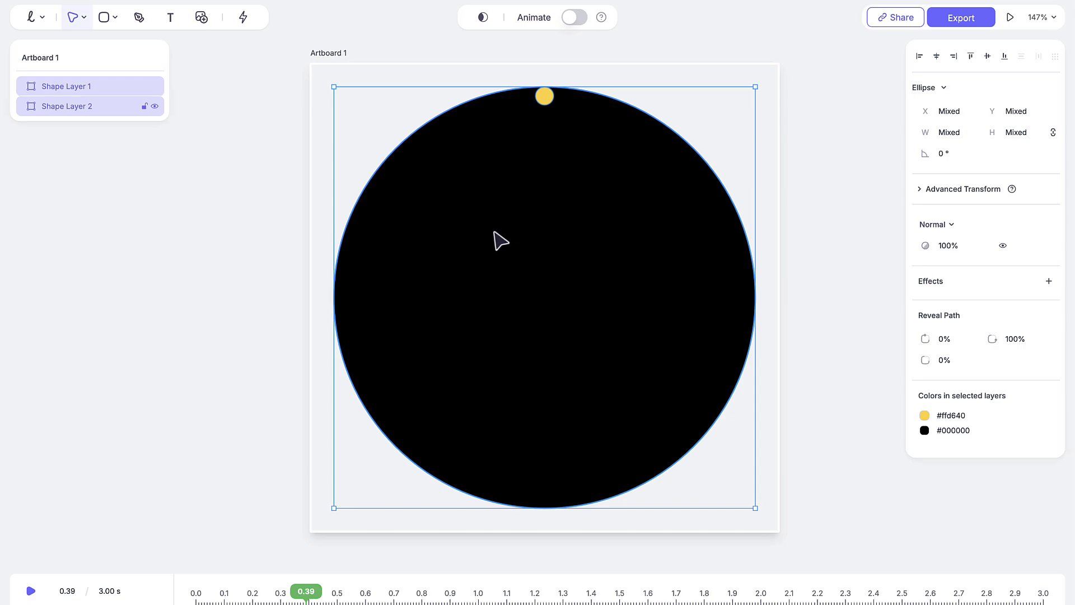
pyautogui.hotkey('ctrl', 'g')
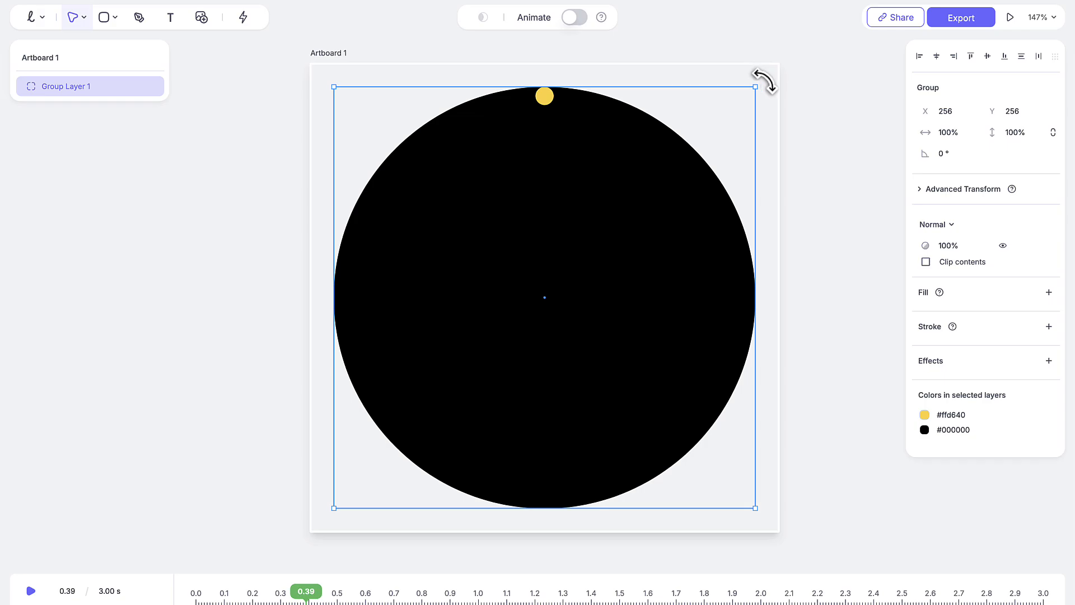
# - Try rotating the group to -60° about its centre and undo the rotation
pyautogui.moveTo(761, 79); pyautogui.dragTo(478, 136)
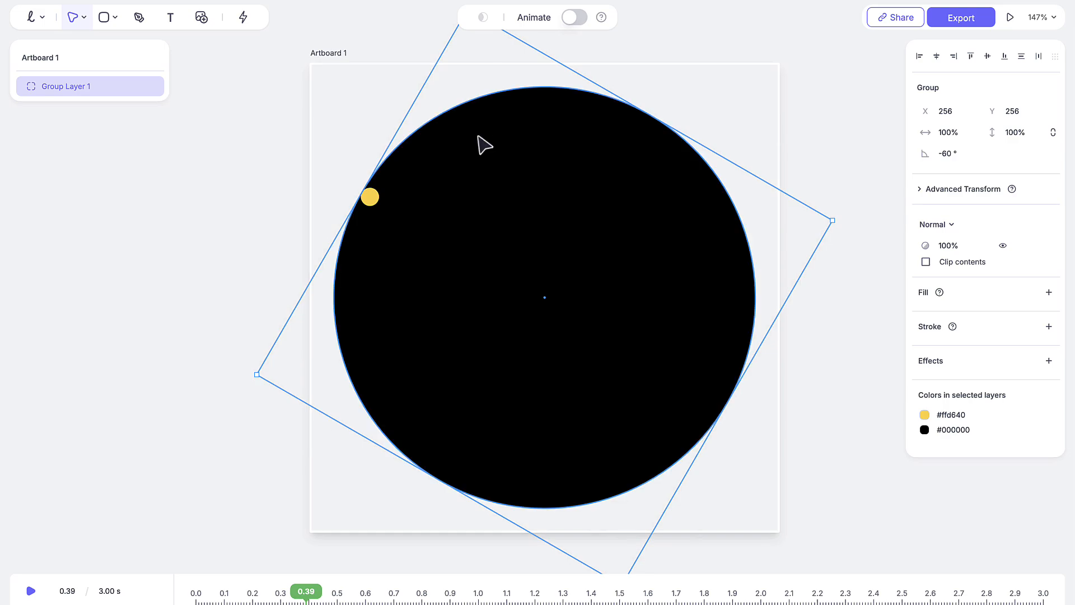
pyautogui.hotkey('ctrl', 'z')
pyautogui.hotkey('ctrl', 'z')
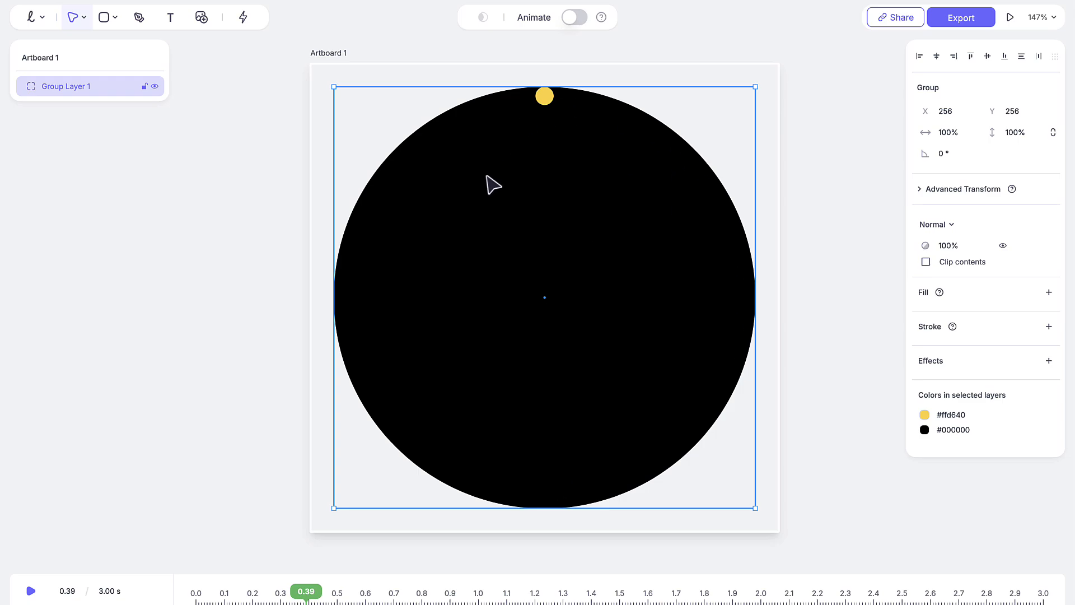
# - Set the opacity of the large black circle inside the group to 0%
pyautogui.click(20, 87)
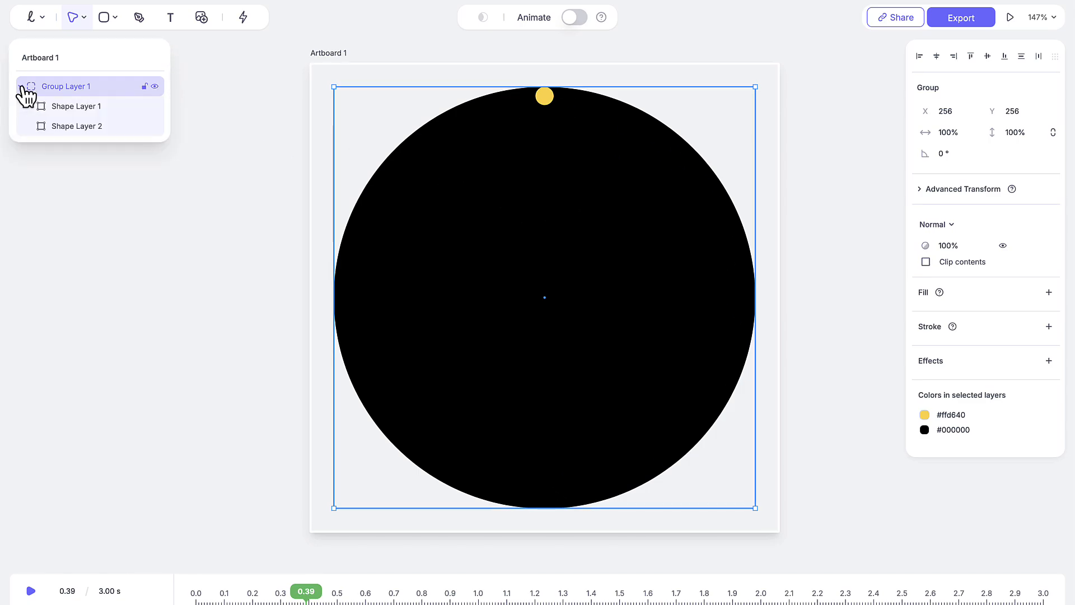
pyautogui.click(82, 124)
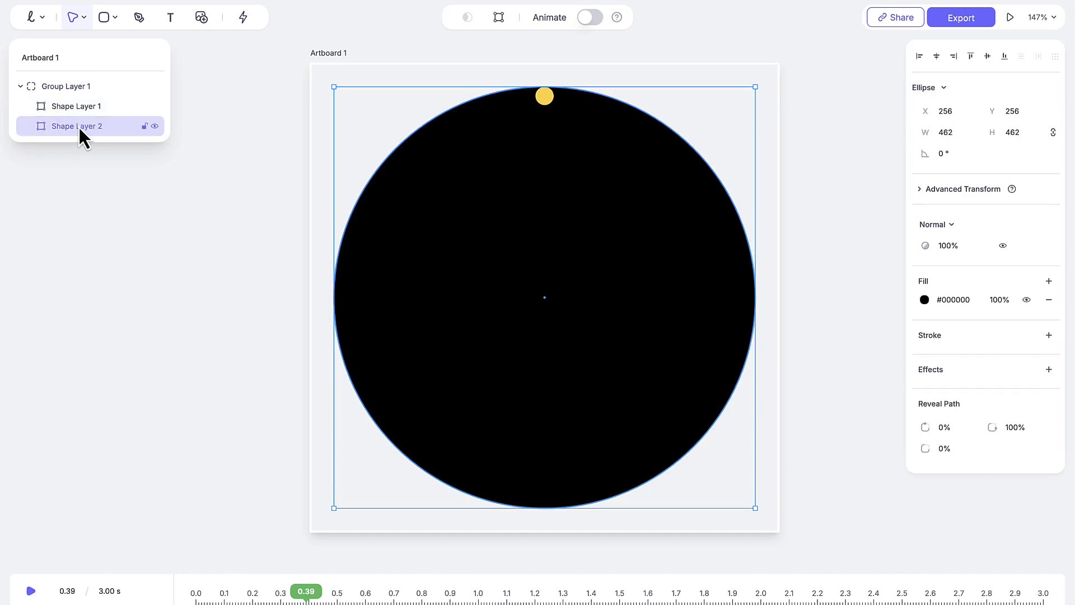
pyautogui.click(954, 245)
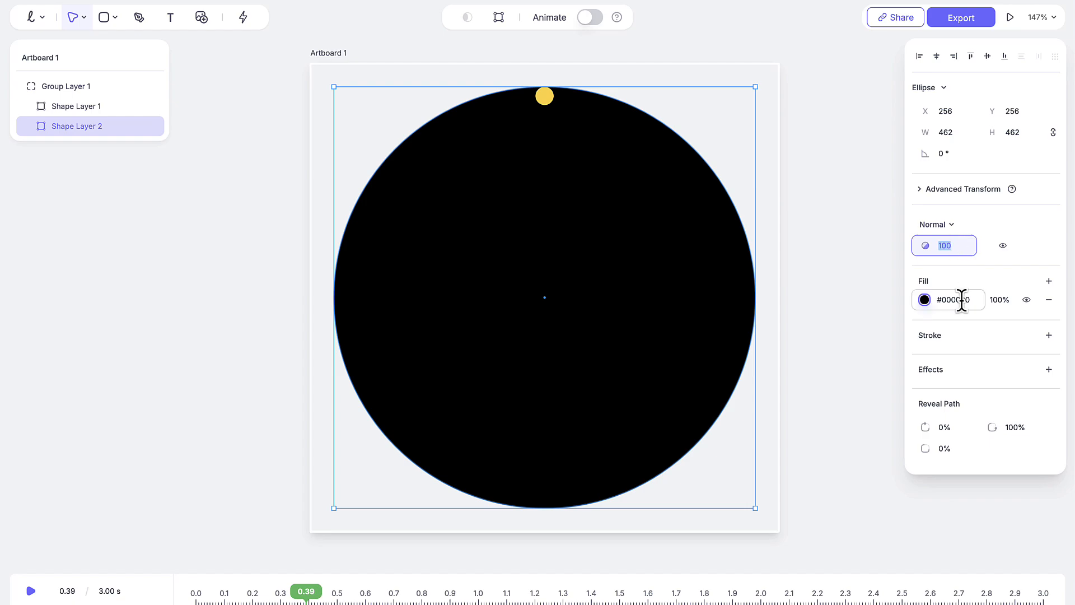
pyautogui.write('0')
pyautogui.press('Return')
pyautogui.click(626, 235)
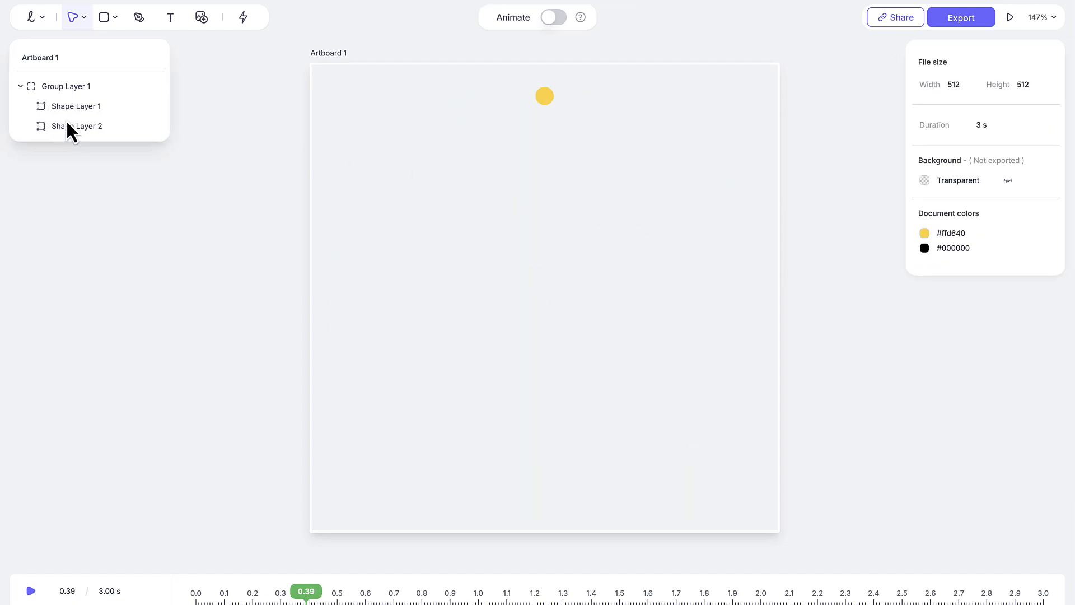
pyautogui.click(68, 121)
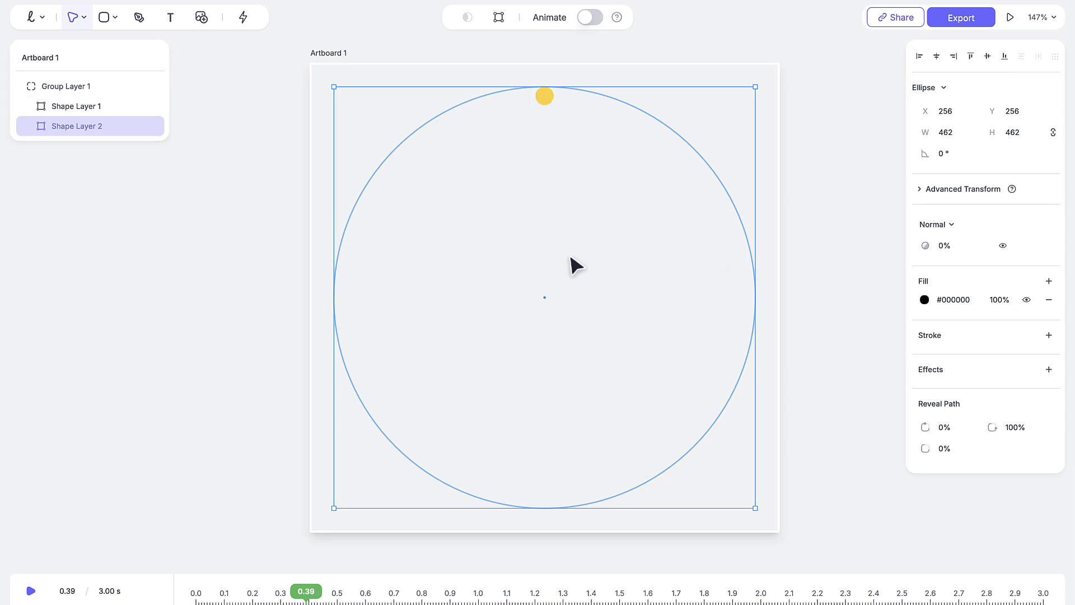
# - Change the small circle's solid fill to green, #00b805
pyautogui.click(543, 98)
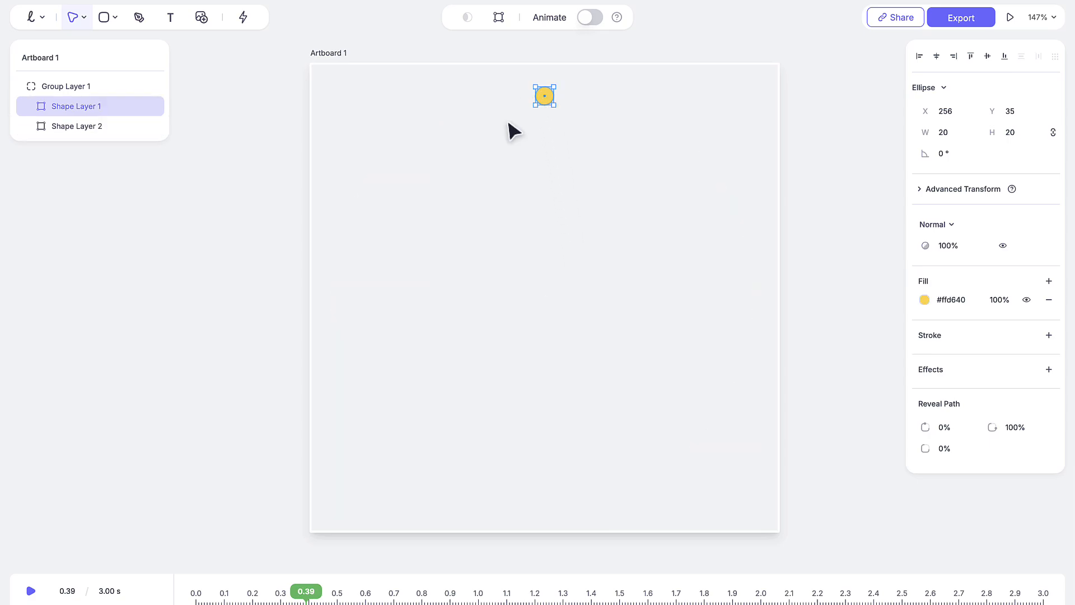
pyautogui.click(925, 300)
pyautogui.moveTo(801, 228); pyautogui.dragTo(810, 227)
pyautogui.moveTo(859, 122); pyautogui.dragTo(892, 108)
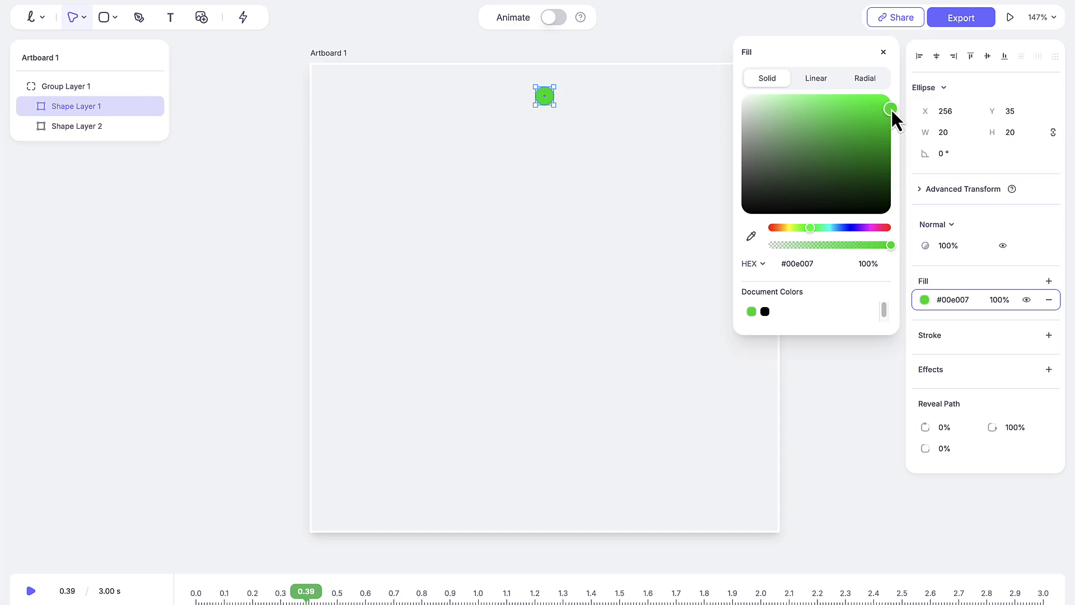
pyautogui.click(878, 409)
pyautogui.click(574, 102)
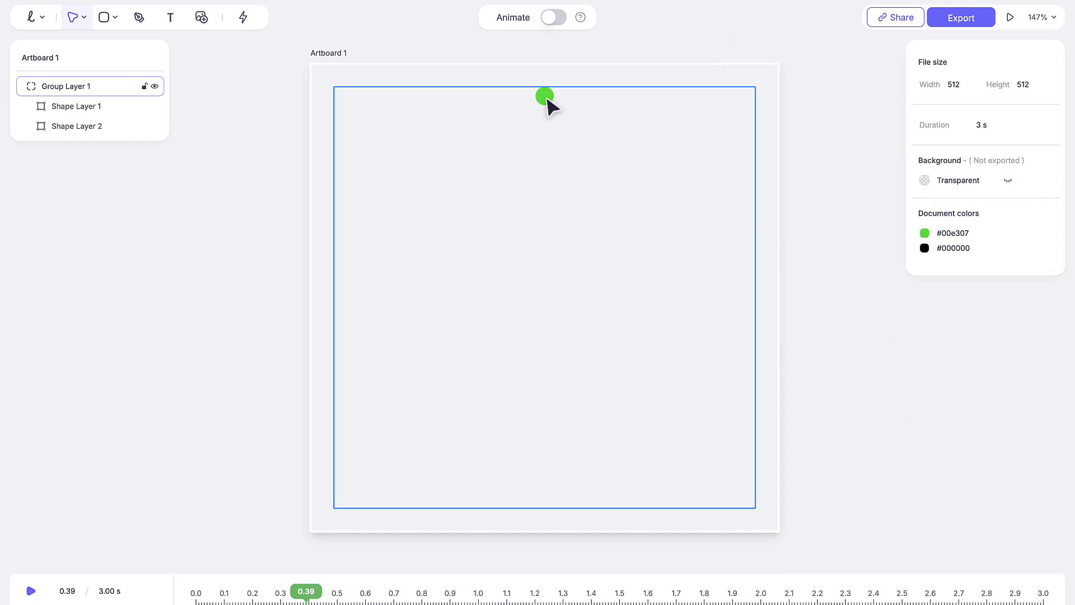
pyautogui.click(922, 414)
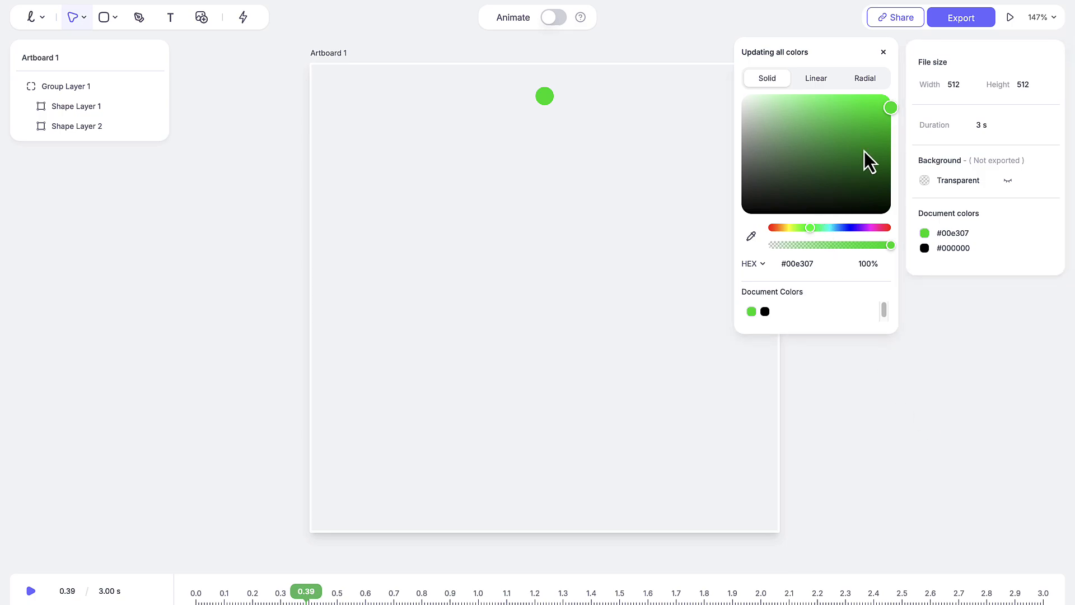
pyautogui.click(891, 129)
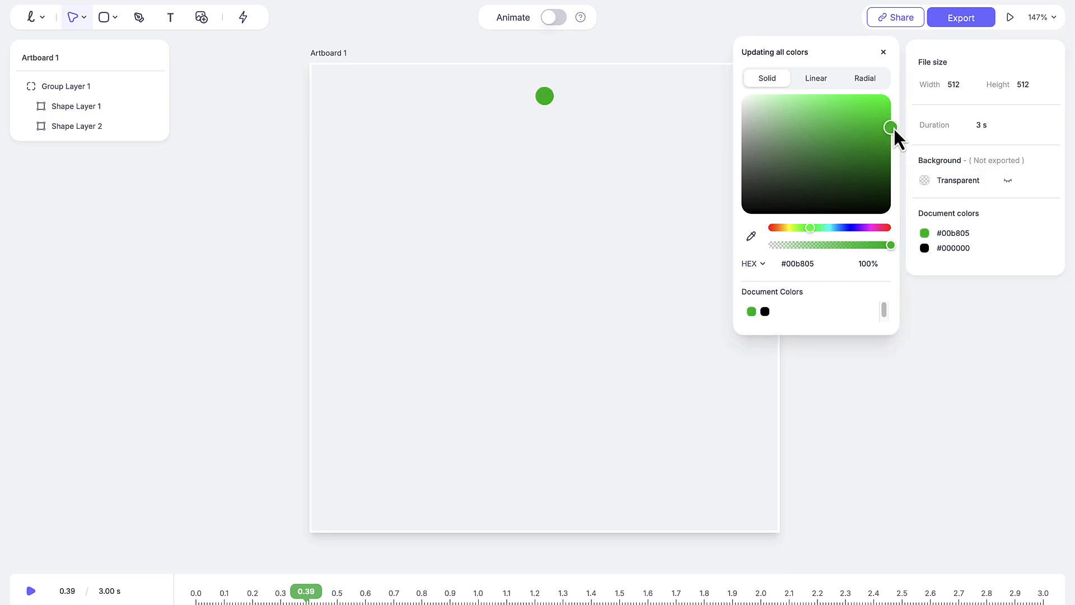
pyautogui.click(860, 439)
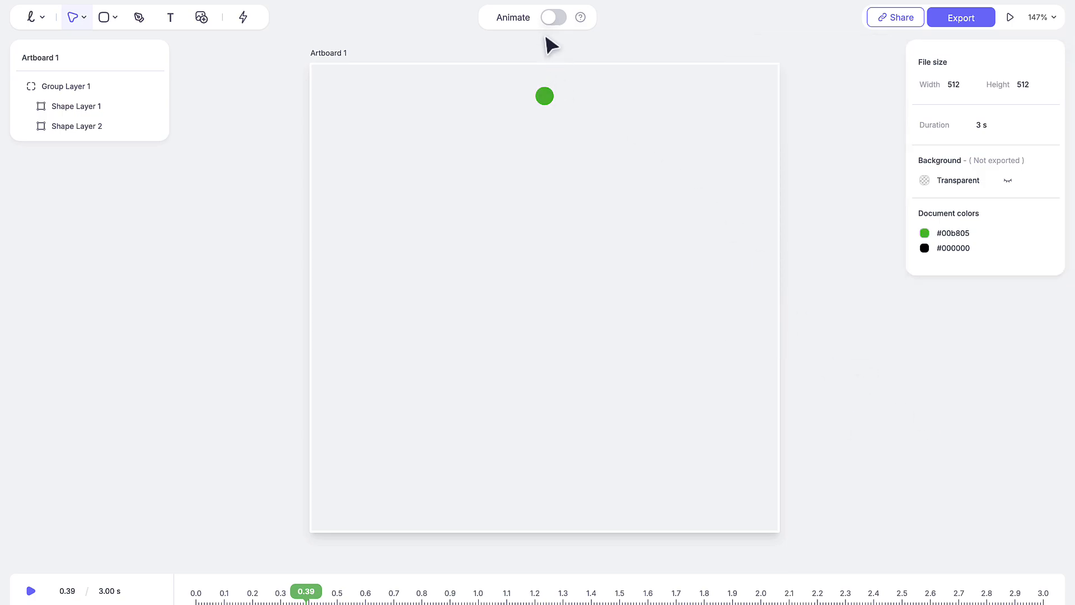
# - Turn on animation mode and animate the group's rotation from 0° at 0 s to 90° at 0.30 s
pyautogui.click(552, 18)
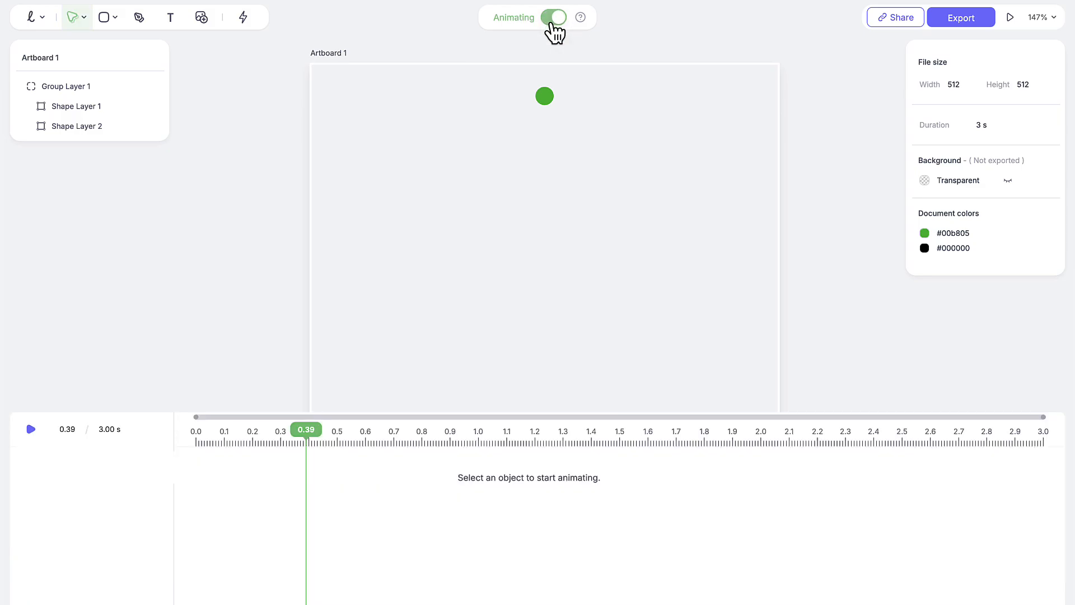
pyautogui.moveTo(307, 440); pyautogui.dragTo(170, 432)
pyautogui.click(542, 94)
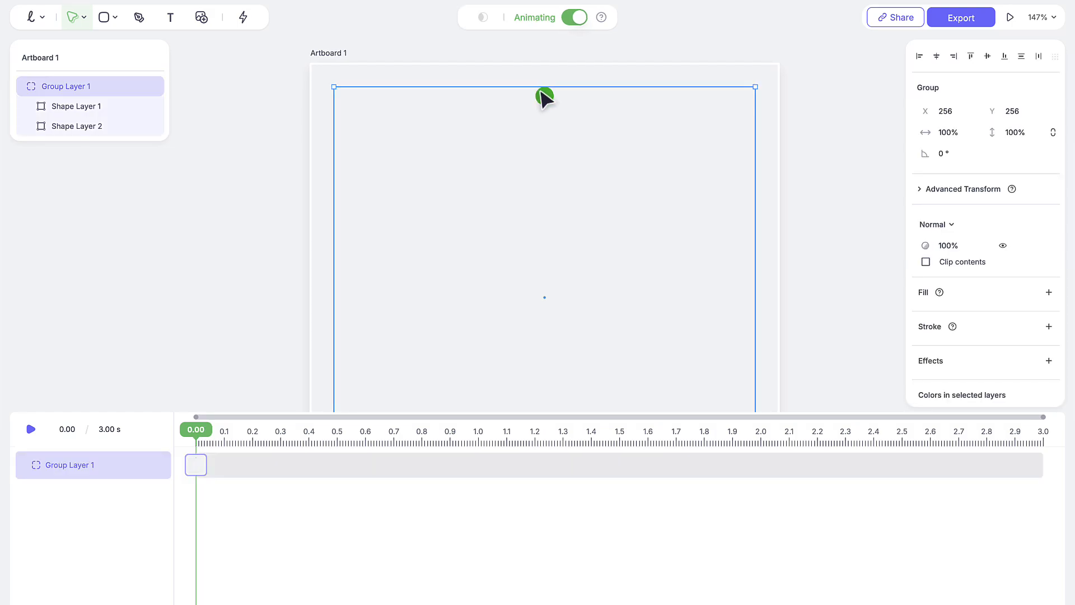
pyautogui.click(40, 468)
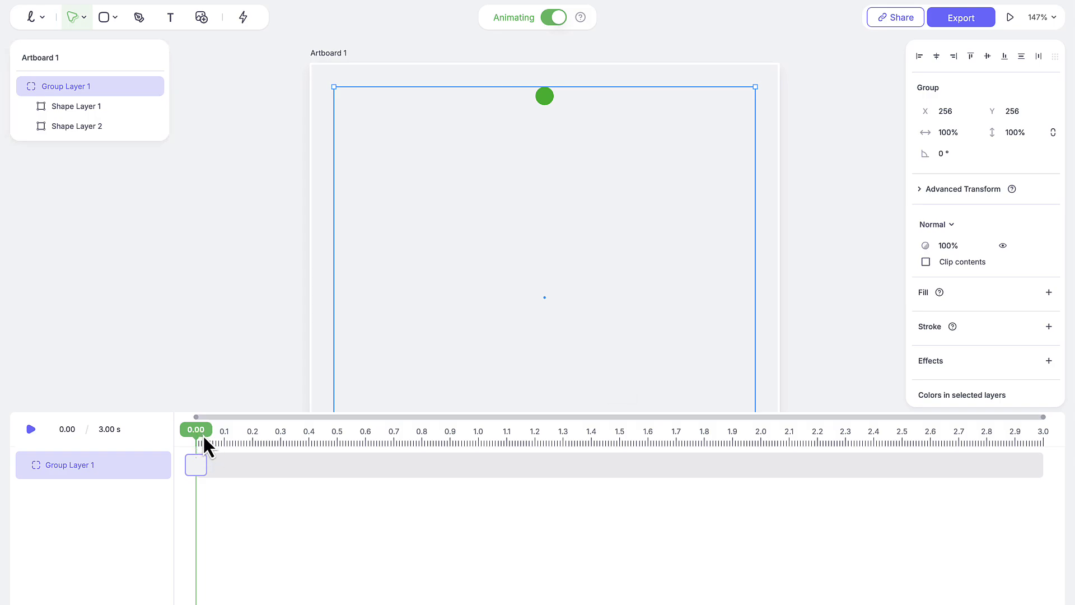
pyautogui.moveTo(203, 435); pyautogui.dragTo(285, 478)
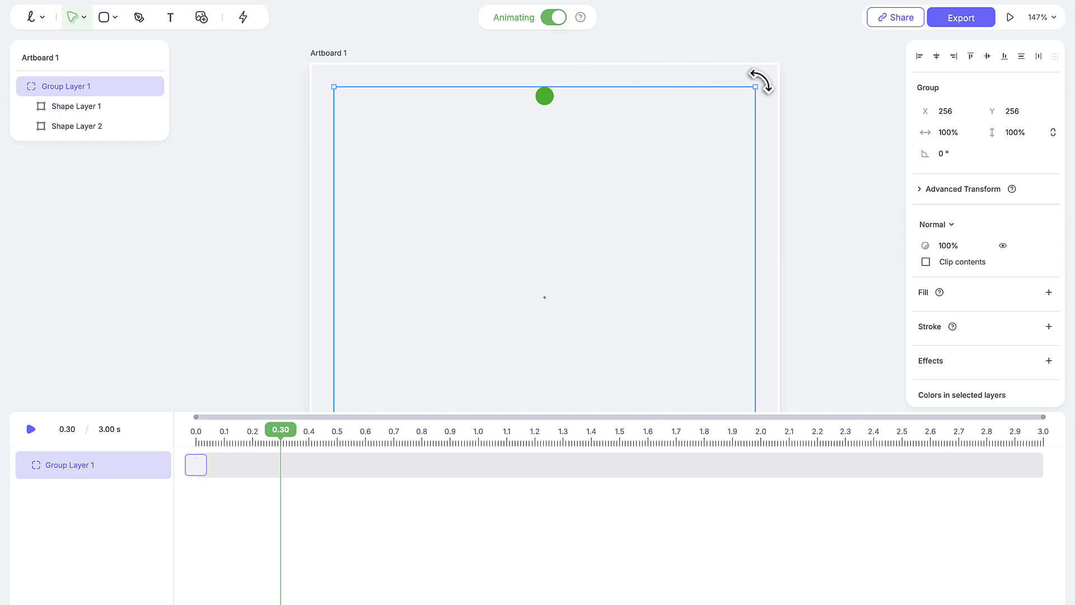
pyautogui.moveTo(760, 80); pyautogui.dragTo(847, 533)
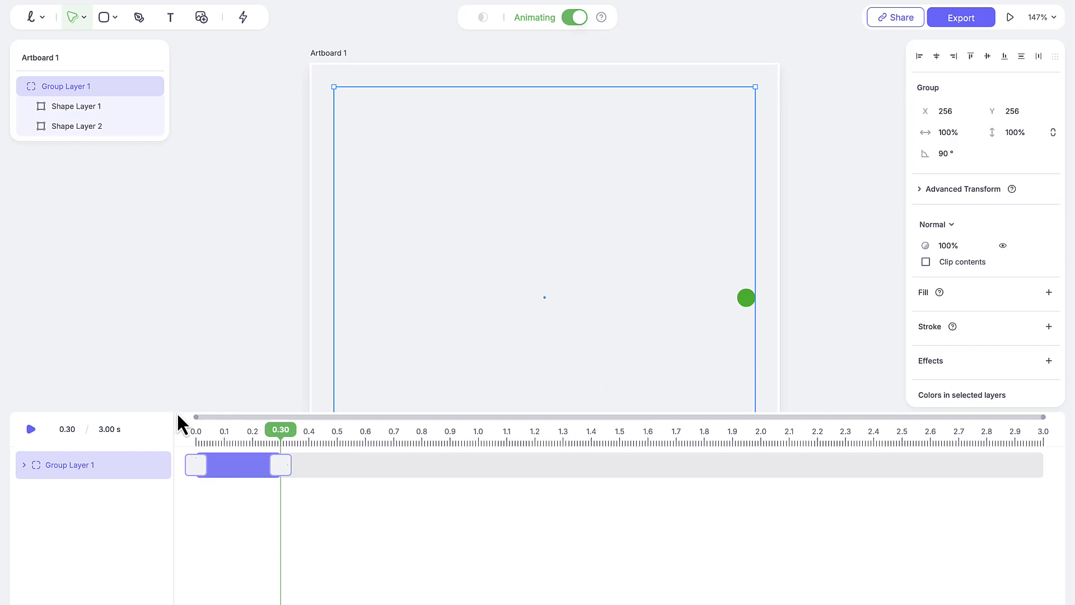
# - Fit the whole artboard in view above the timeline and play the rotation from the start several times
pyautogui.moveTo(177, 412); pyautogui.dragTo(184, 465)
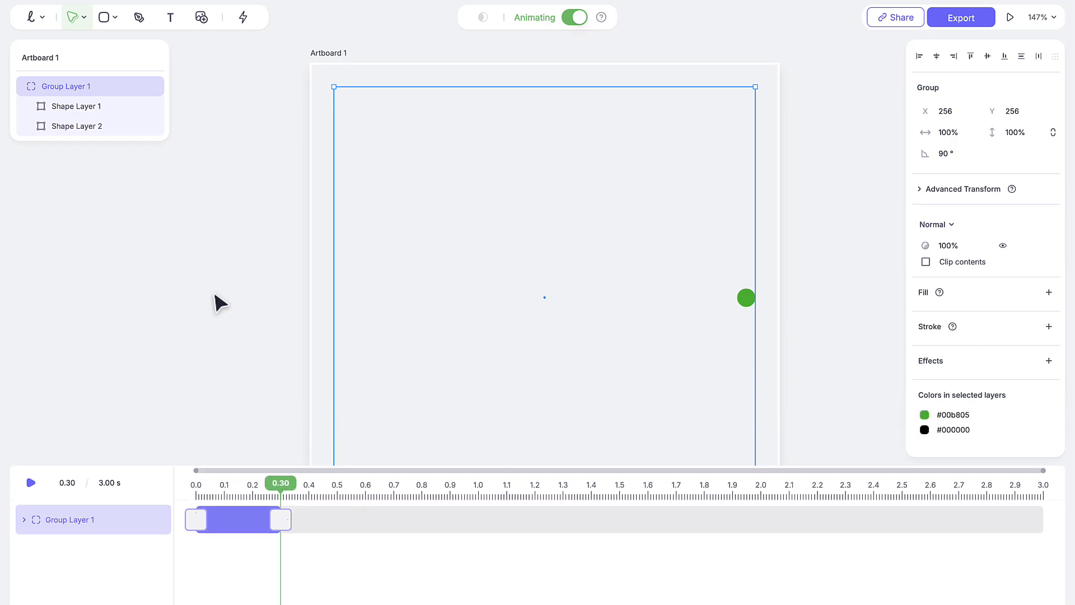
pyautogui.scroll(-2, 214, 295)
pyautogui.scroll(-3, 230, 264)
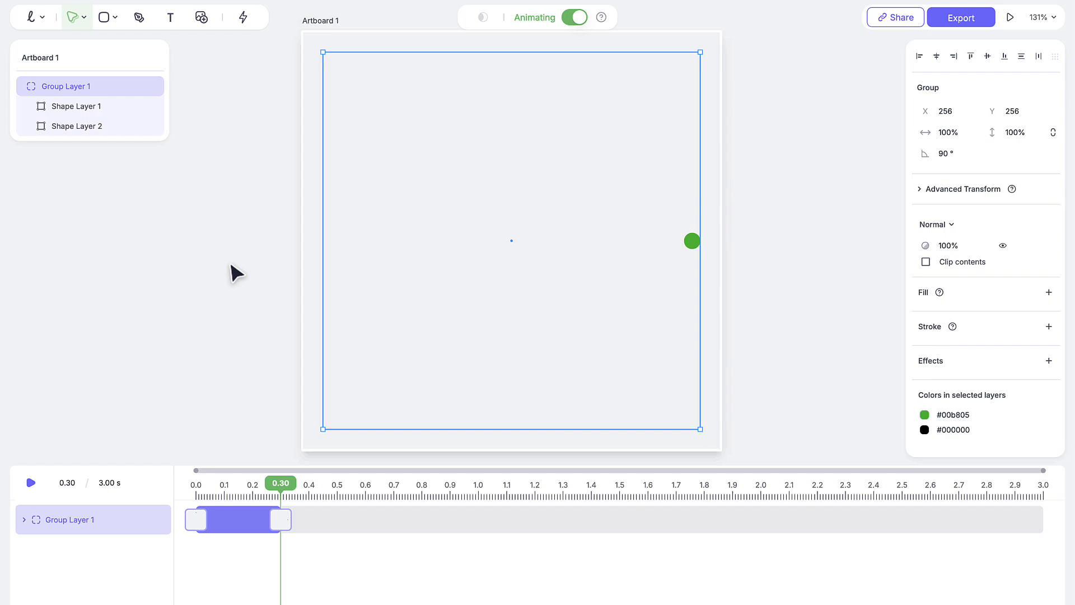
pyautogui.click(74, 439)
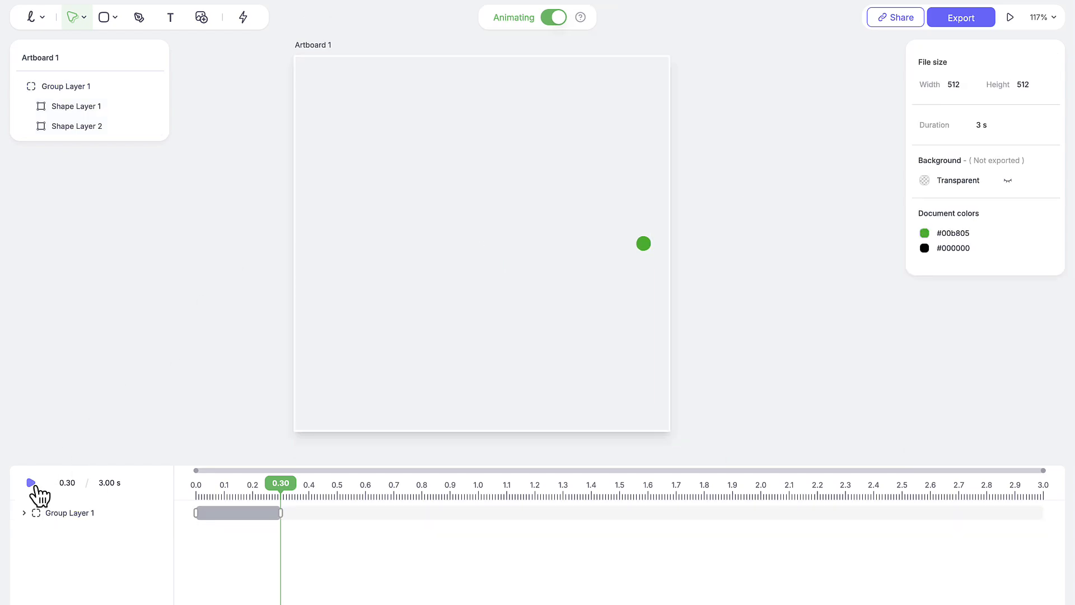
pyautogui.click(30, 483)
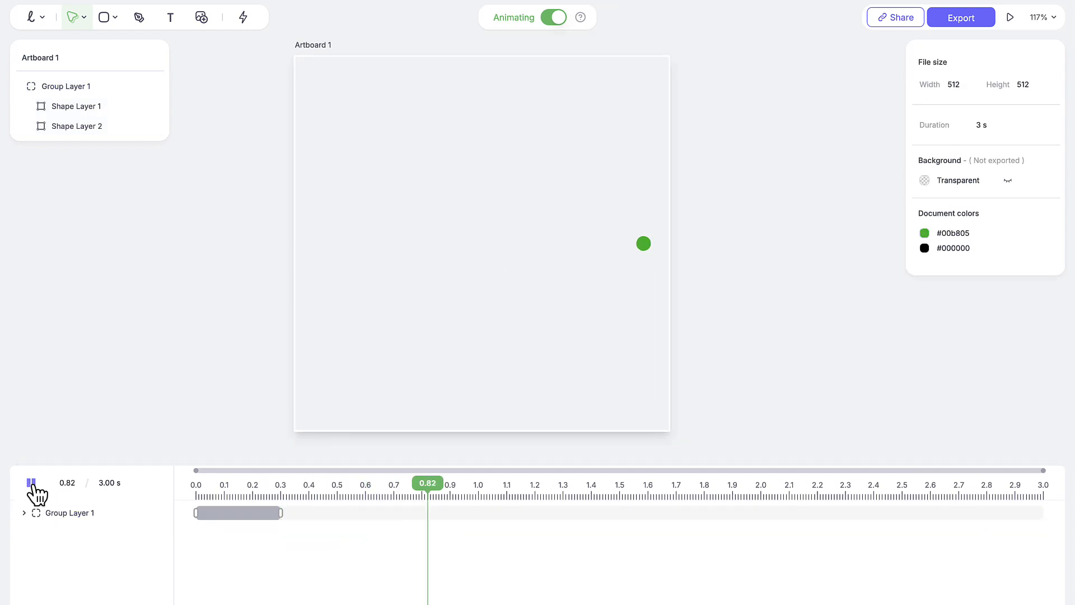
pyautogui.click(258, 507)
pyautogui.moveTo(257, 490); pyautogui.dragTo(193, 484)
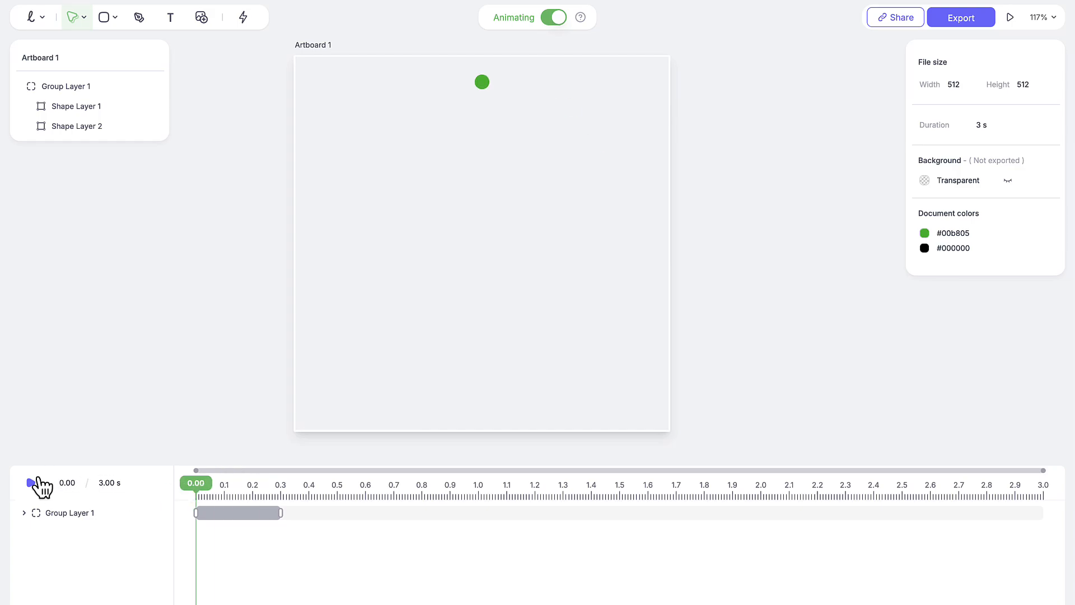
pyautogui.click(33, 482)
pyautogui.moveTo(509, 485); pyautogui.dragTo(168, 480)
pyautogui.click(30, 483)
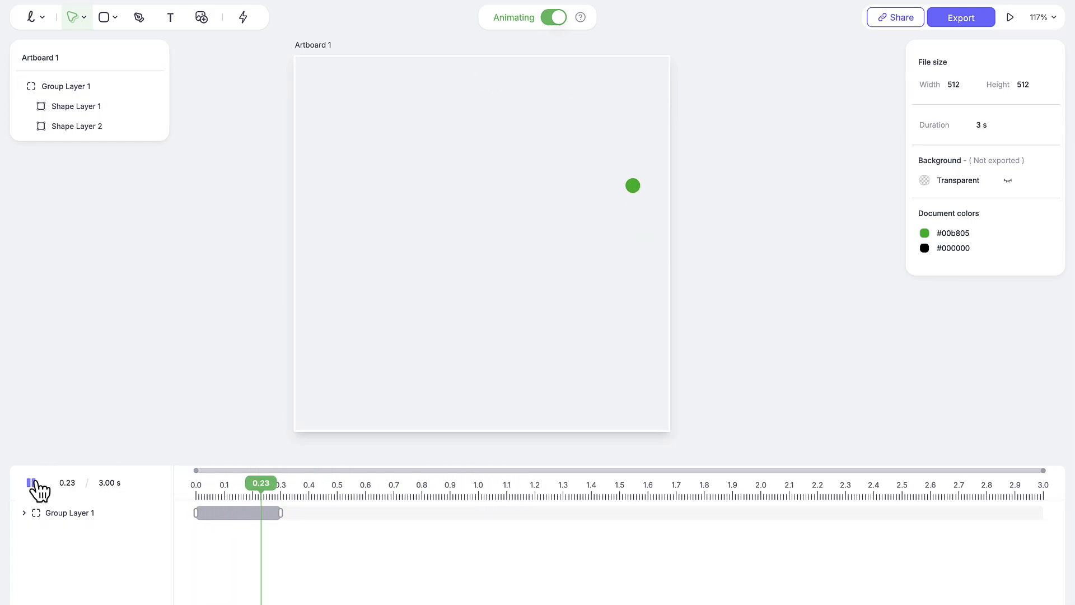
pyautogui.press('space')
pyautogui.moveTo(547, 485); pyautogui.dragTo(168, 482)
pyautogui.click(30, 483)
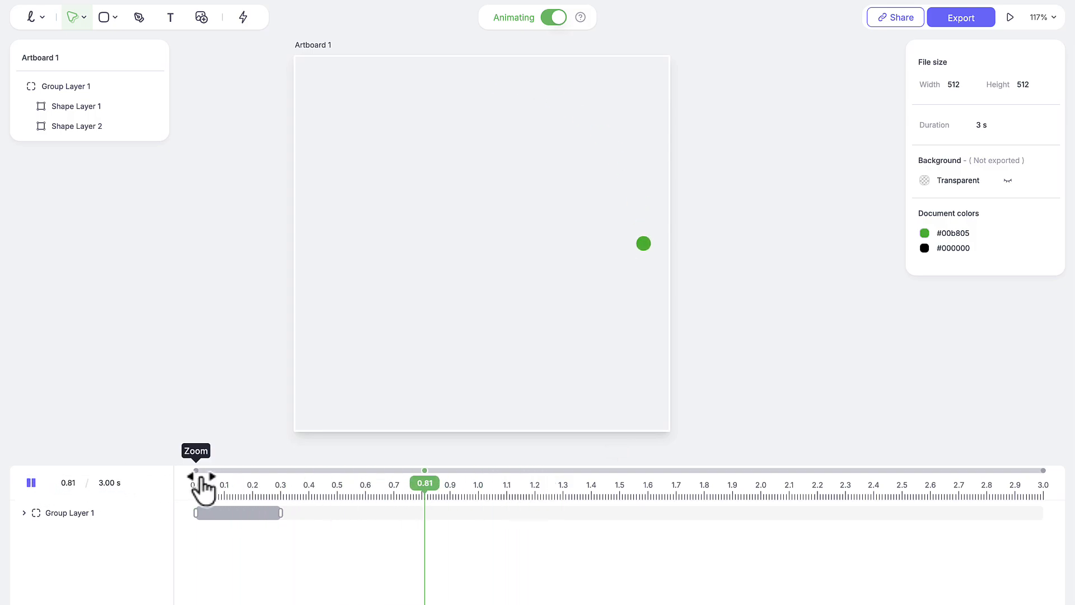
pyautogui.press('space')
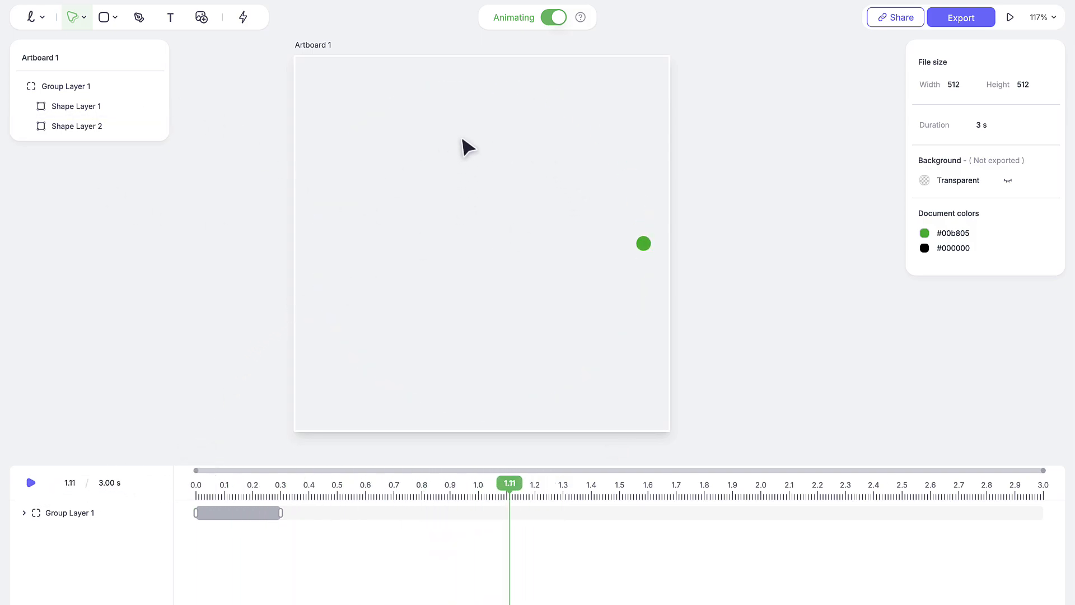
# - Move the group's end rotation keyframe to 0.90 s and rotate the group to 300° there
pyautogui.click(72, 87)
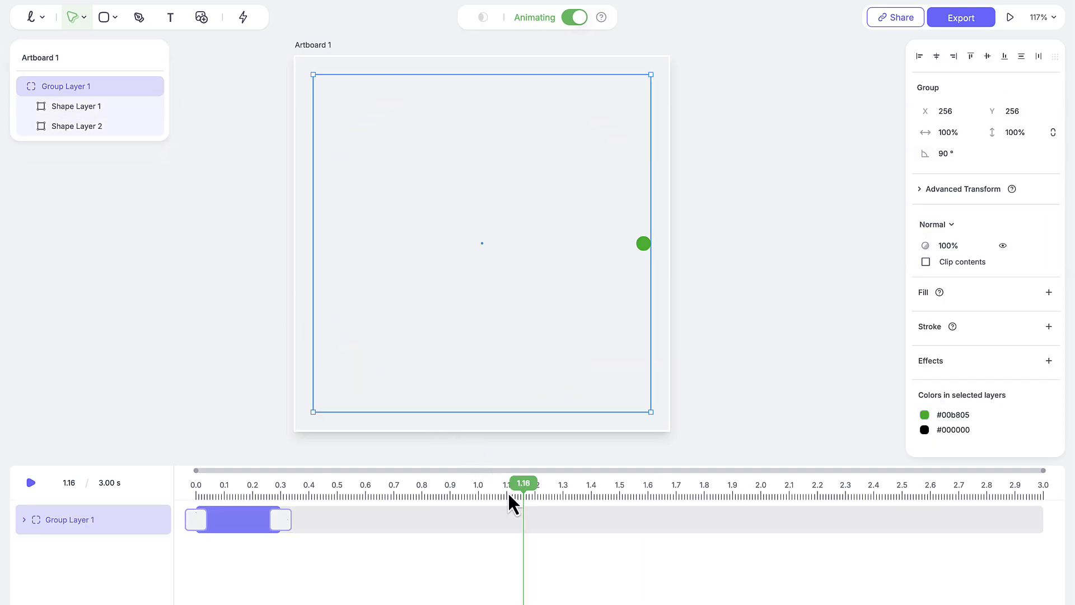
pyautogui.moveTo(523, 496); pyautogui.dragTo(443, 508)
pyautogui.moveTo(253, 515); pyautogui.dragTo(450, 529)
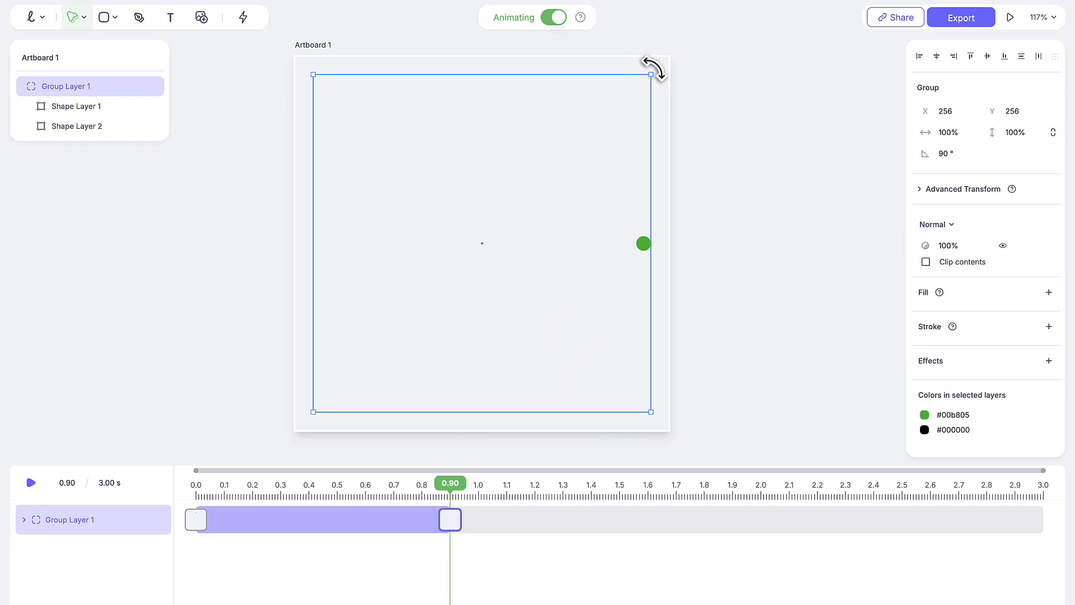
pyautogui.moveTo(654, 69); pyautogui.dragTo(372, 274)
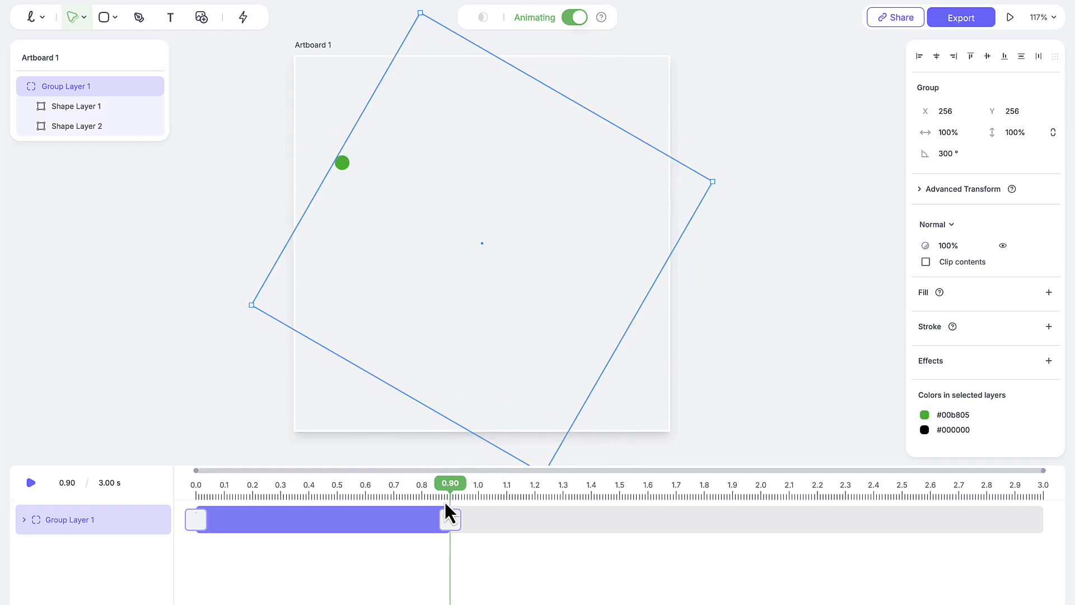
# - Play the lengthened rotation animation from 0 s to check the green circle's motion
pyautogui.moveTo(449, 486); pyautogui.dragTo(177, 489)
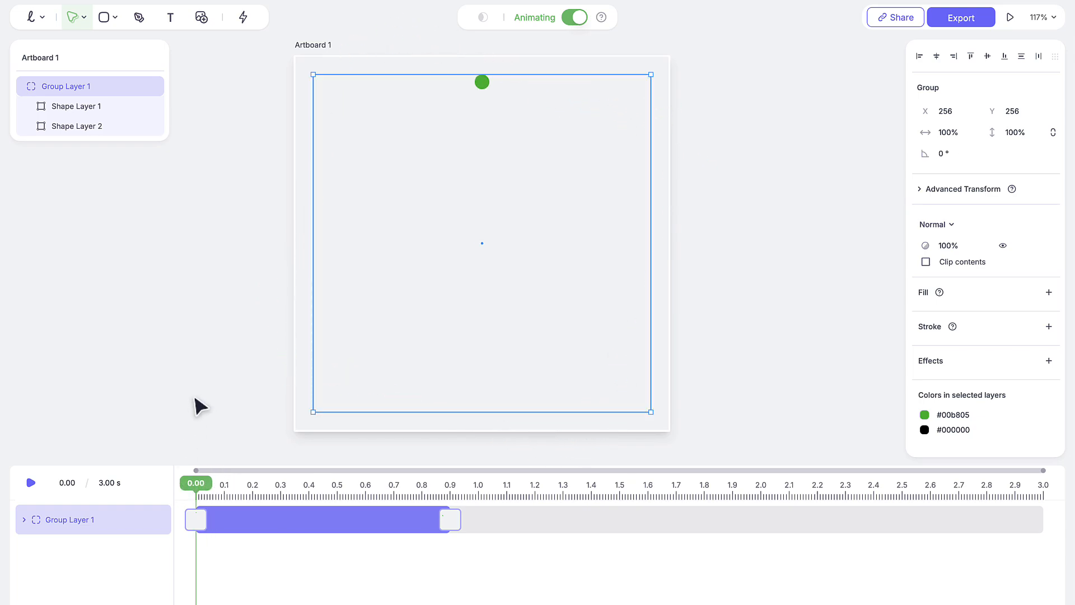
pyautogui.click(193, 393)
pyautogui.click(30, 482)
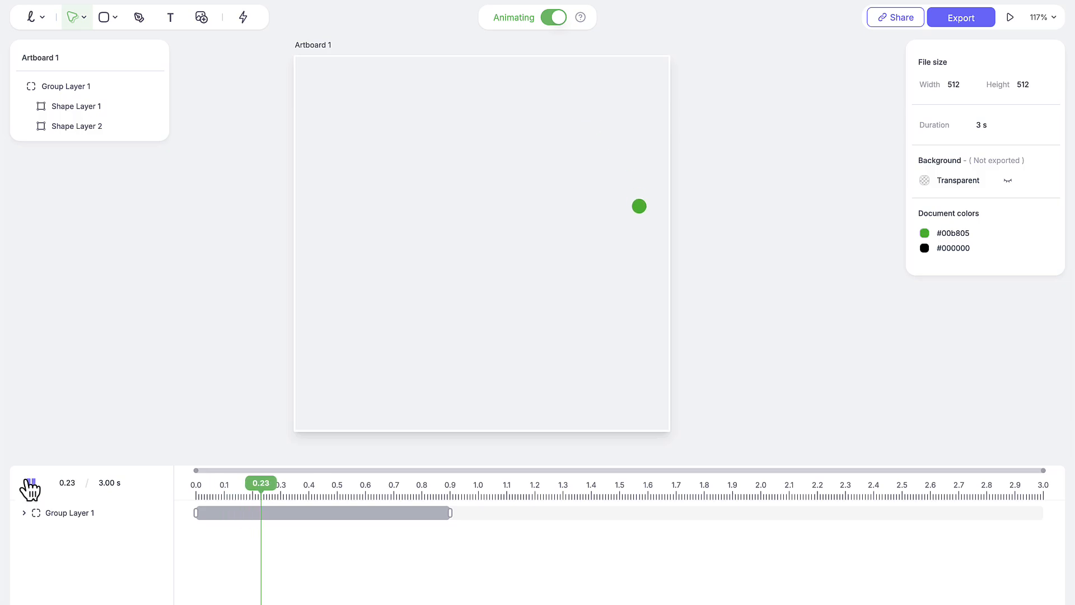
pyautogui.click(454, 512)
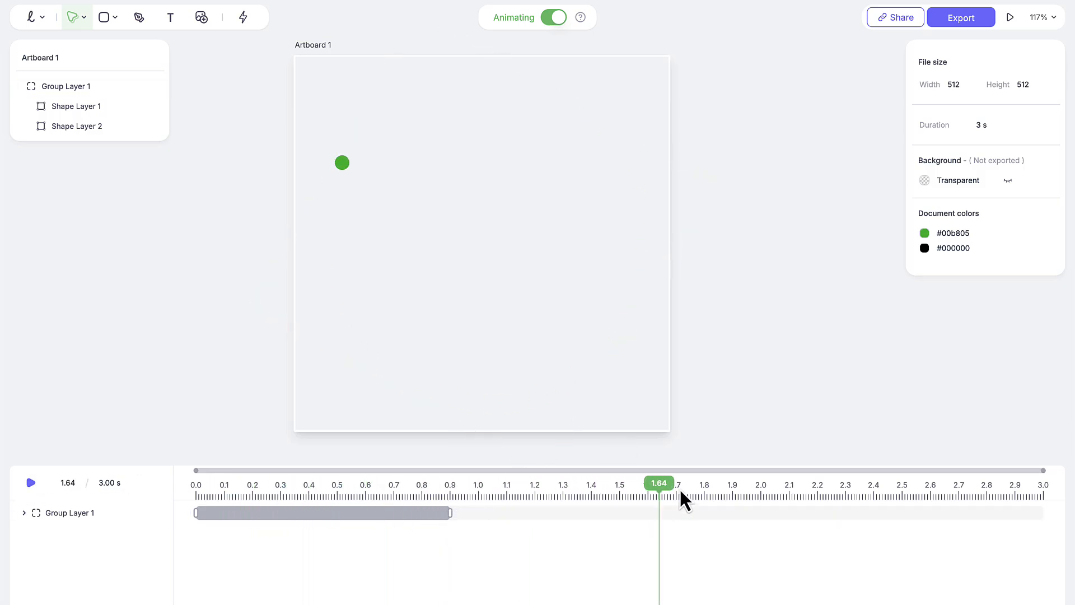
# - Set the easing curve of Group Layer 1's rotation segment to Natural and play the animation from 0 s
pyautogui.moveTo(679, 489); pyautogui.dragTo(411, 494)
pyautogui.click(369, 514)
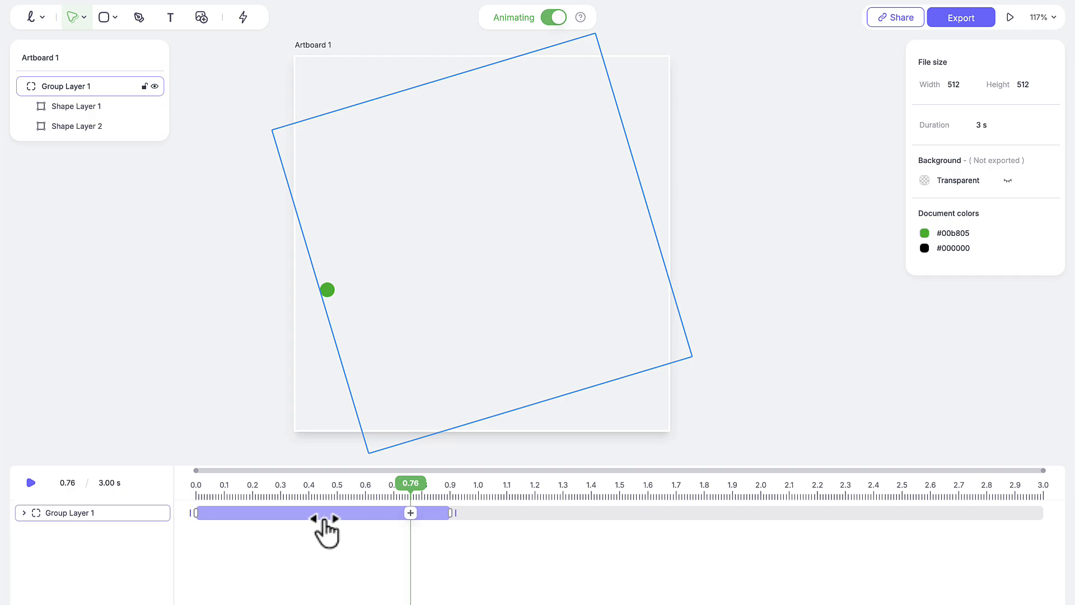
pyautogui.click(296, 516)
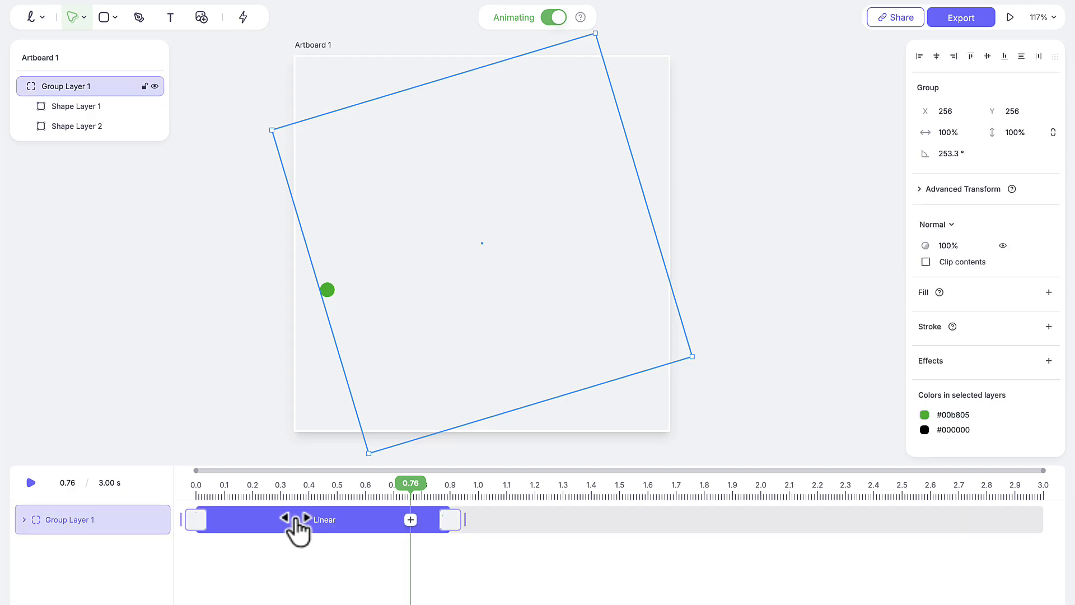
pyautogui.click(331, 531)
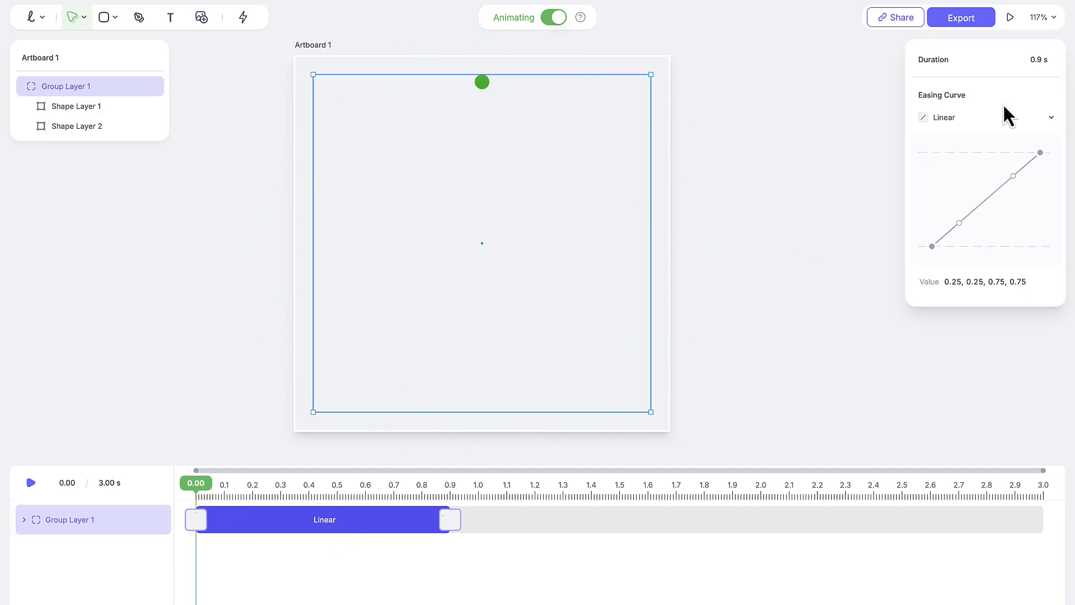
pyautogui.click(1032, 119)
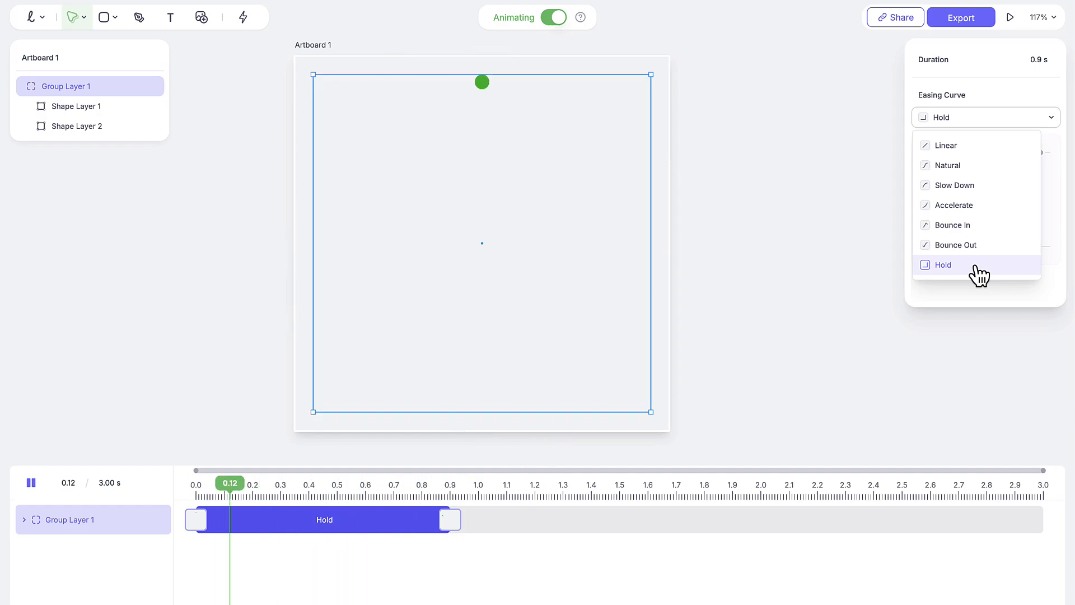
pyautogui.click(995, 168)
pyautogui.click(825, 178)
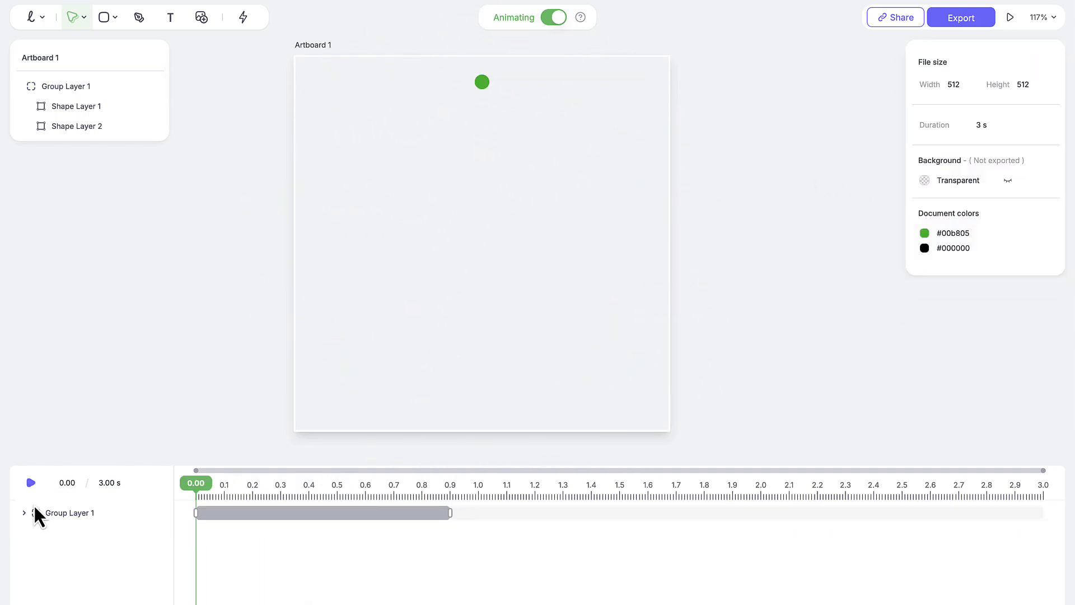
pyautogui.click(31, 484)
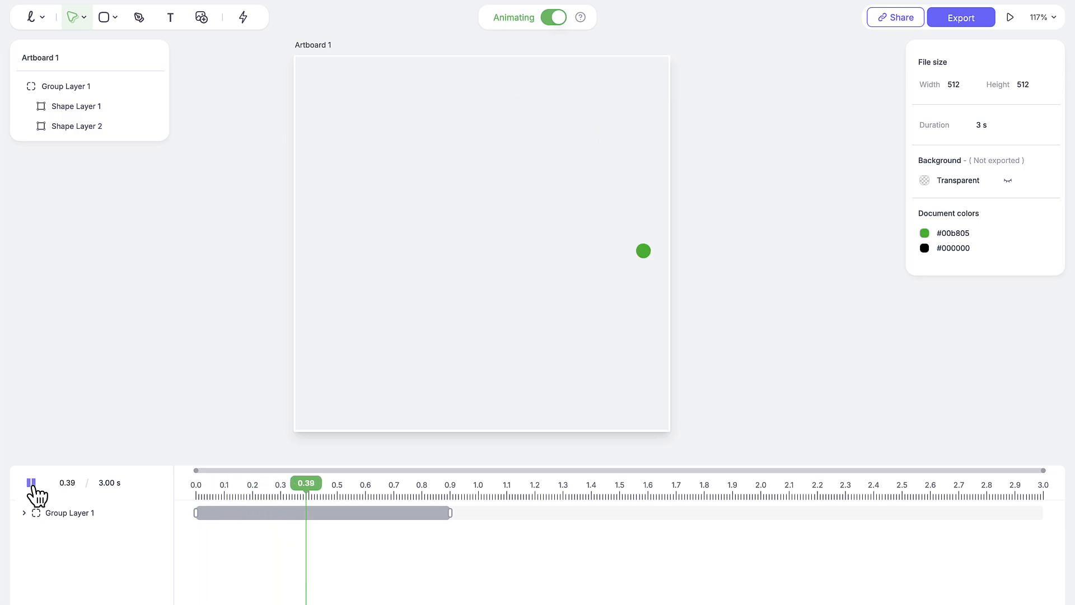
pyautogui.click(31, 484)
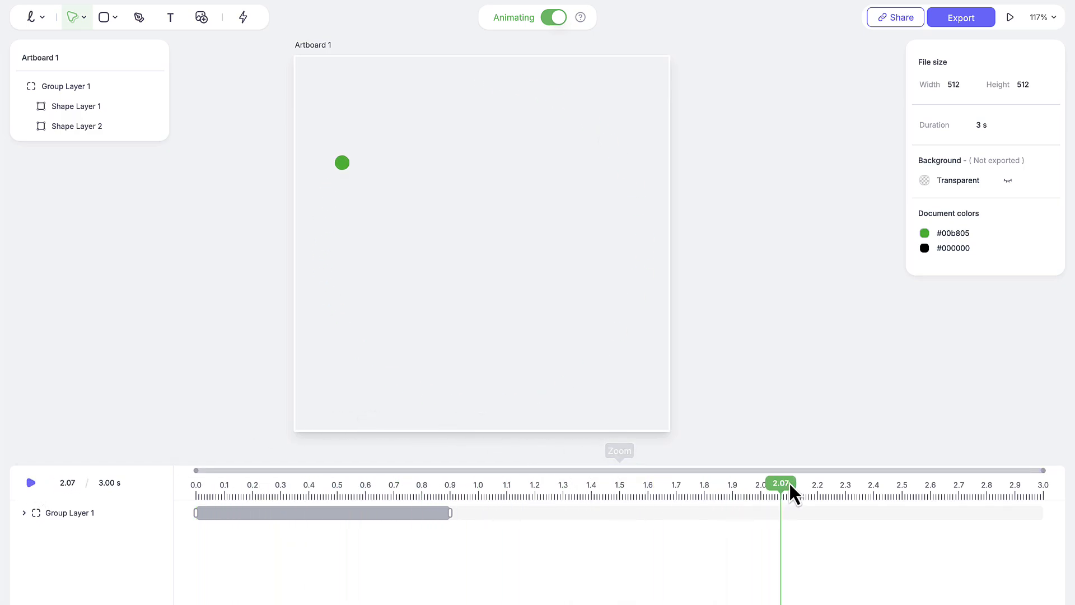
# - At 0.90 s, set Shape Layer 1, the green circle inside the group, to 60 by 60
pyautogui.moveTo(790, 485); pyautogui.dragTo(456, 510)
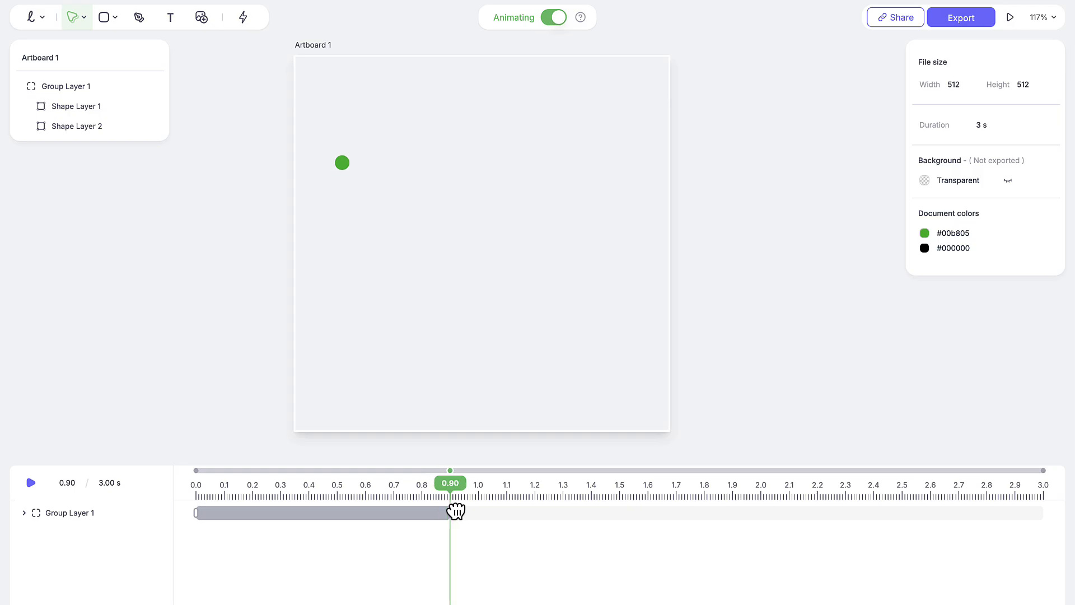
pyautogui.click(343, 167)
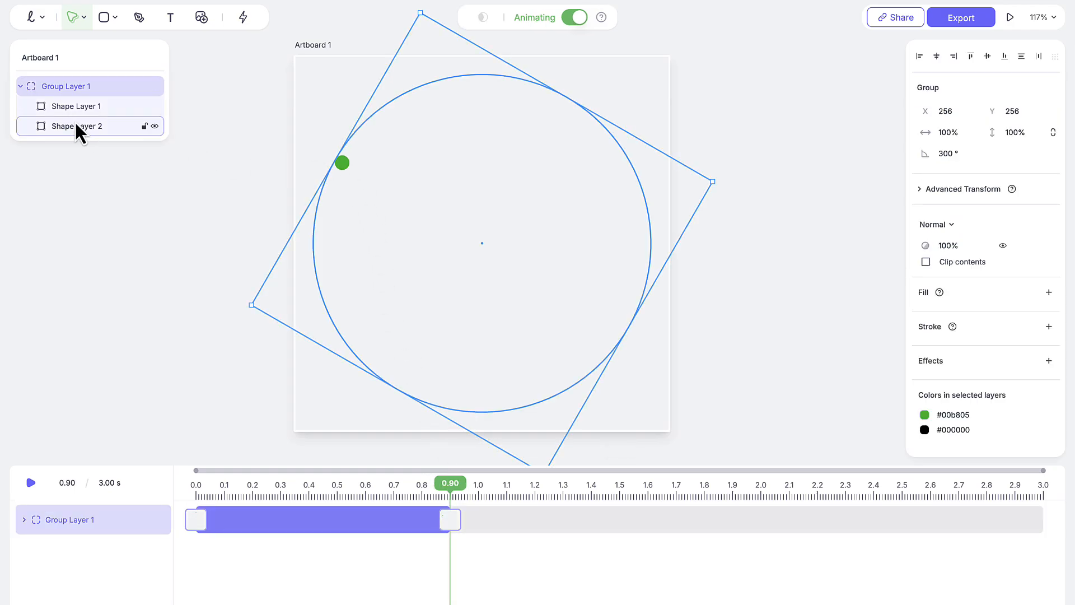
pyautogui.click(84, 105)
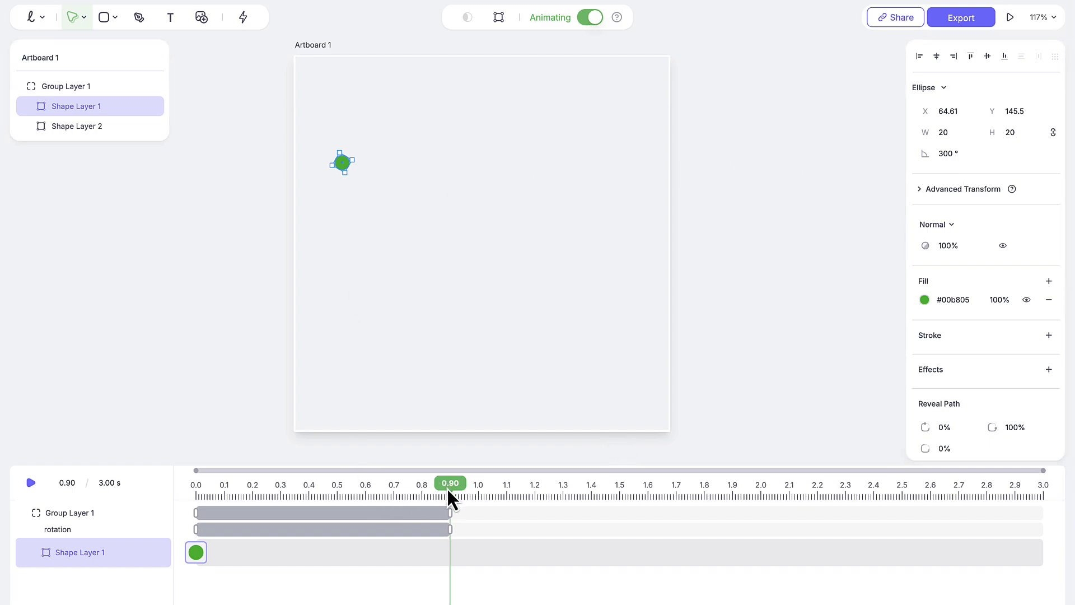
pyautogui.click(953, 133)
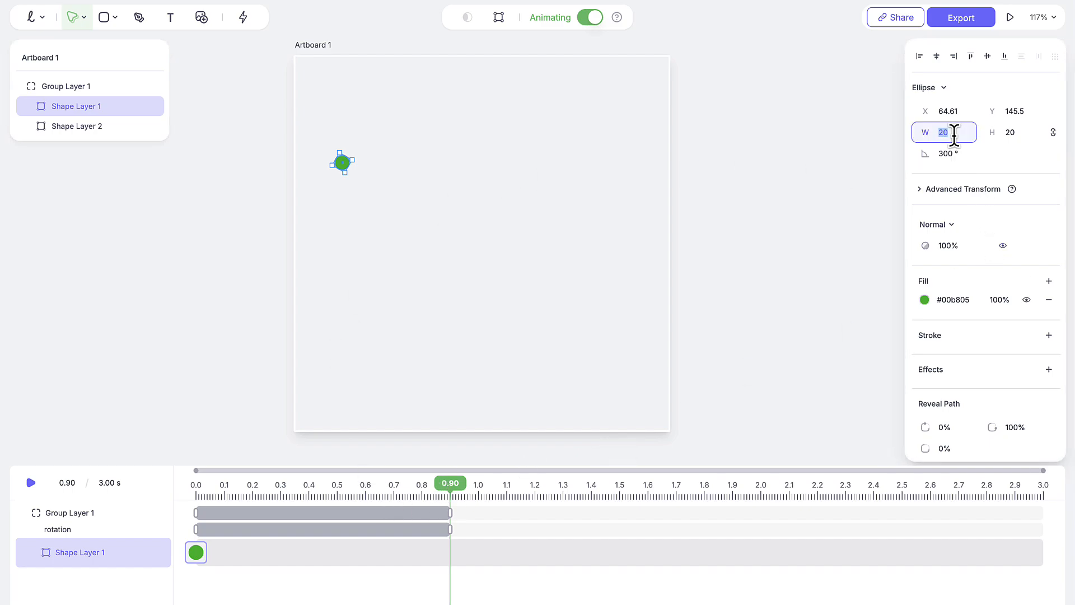
pyautogui.press('Return')
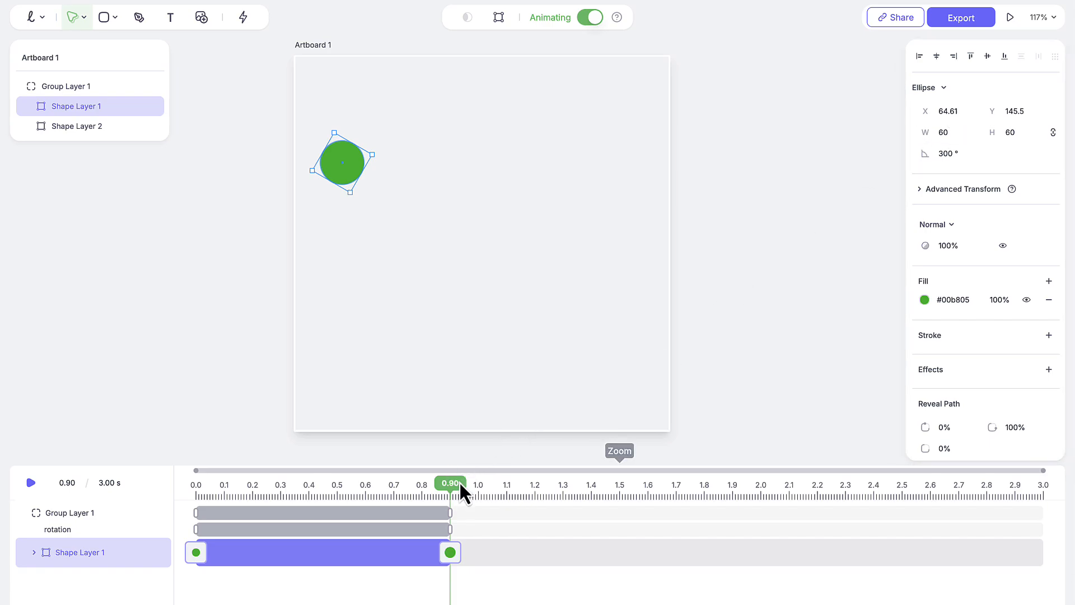
# - Play the animation from 0 s twice to check how the green circle grows while orbiting
pyautogui.moveTo(459, 482); pyautogui.dragTo(173, 501)
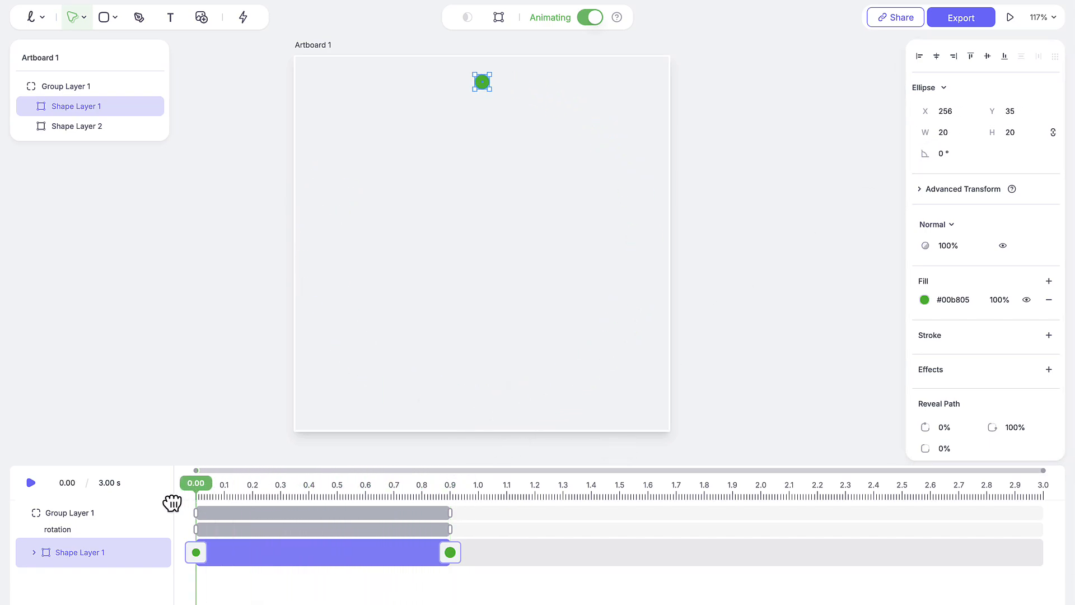
pyautogui.click(191, 351)
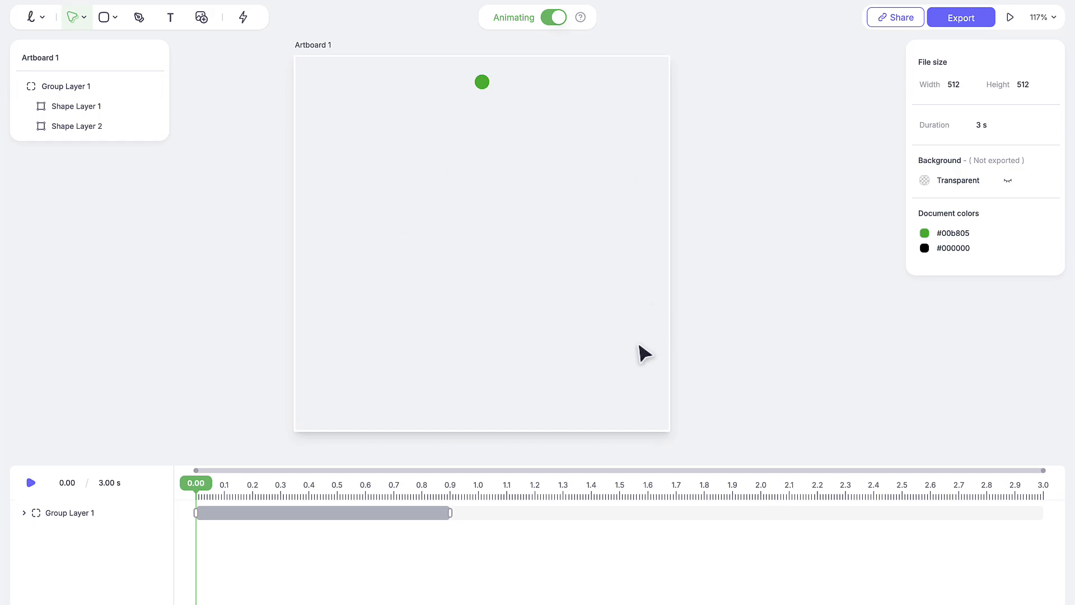
pyautogui.click(31, 483)
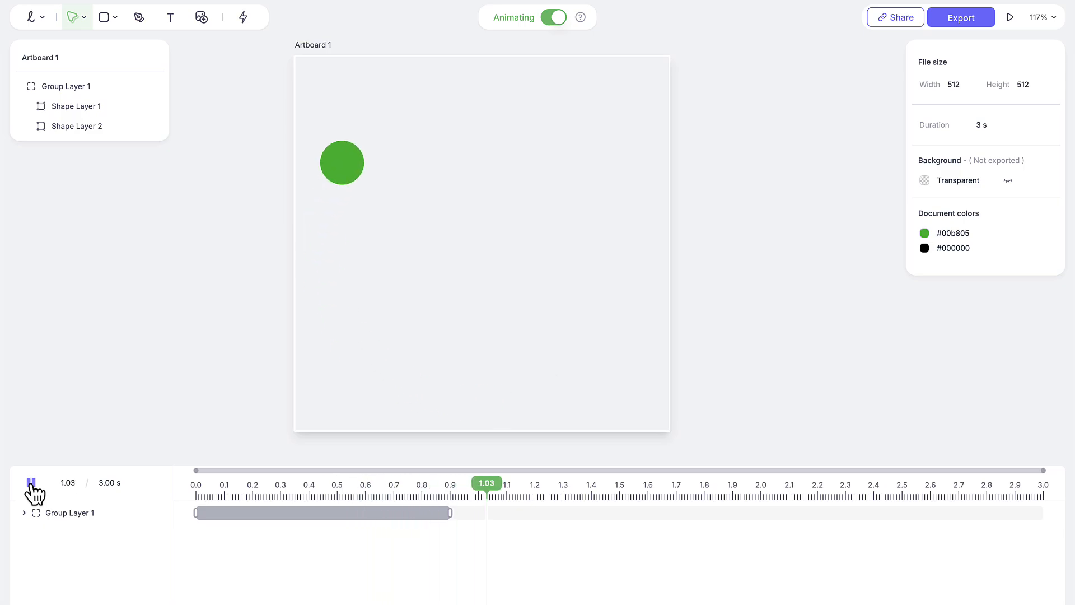
pyautogui.click(31, 483)
pyautogui.click(246, 492)
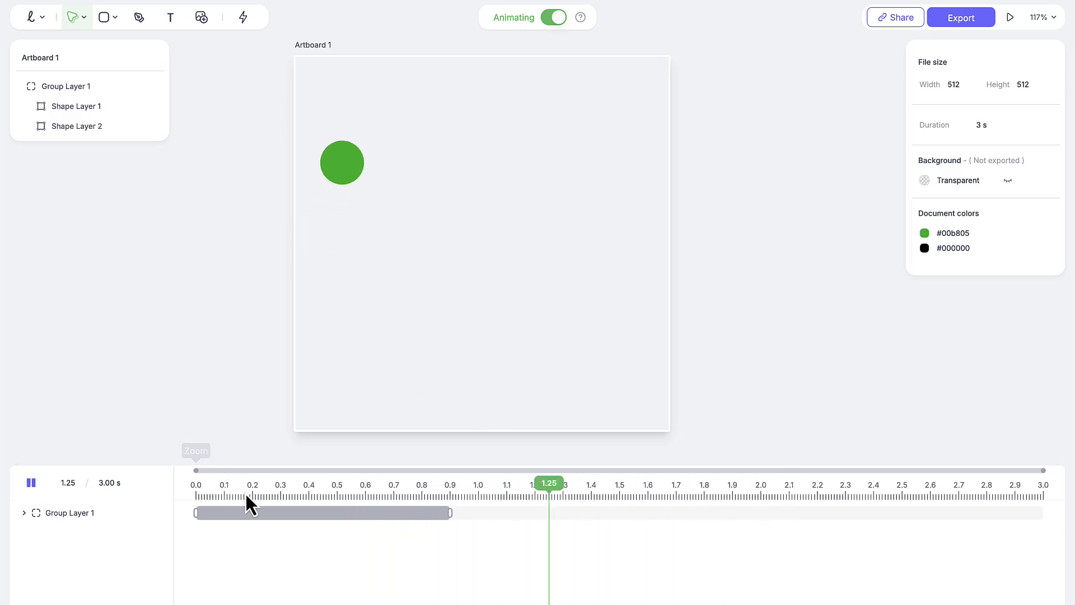
pyautogui.moveTo(245, 487); pyautogui.dragTo(173, 495)
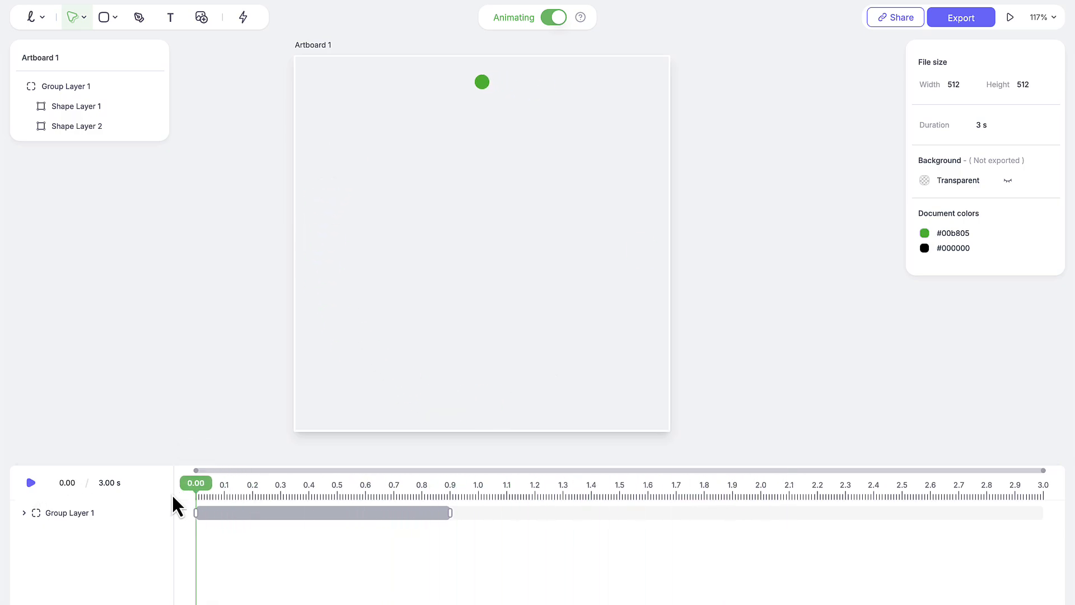
pyautogui.click(31, 483)
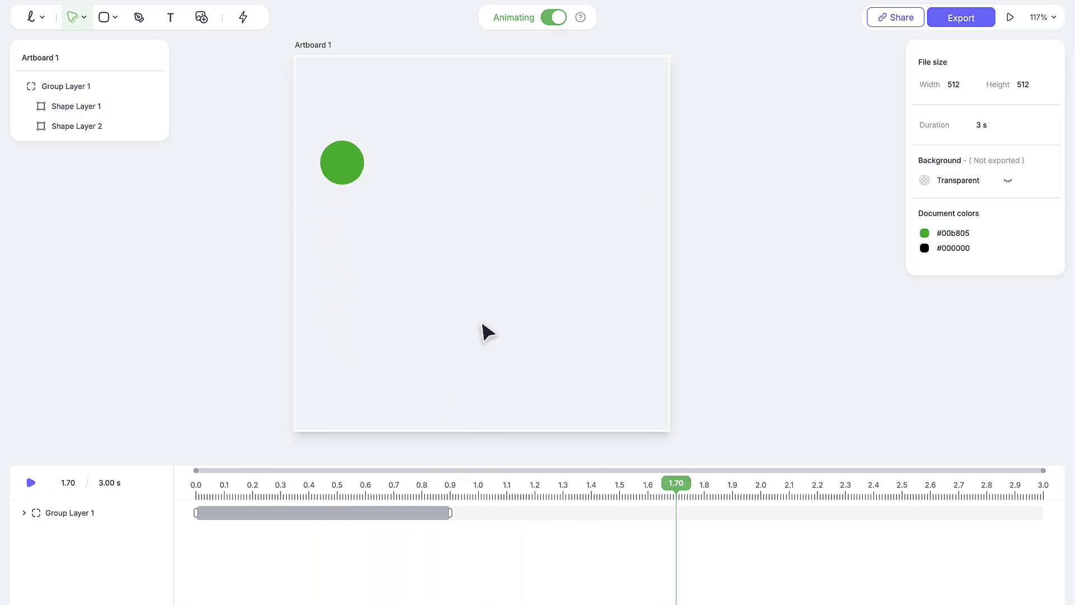
# - At 0.90 s, stretch Shape Layer 1 towards the artboard's center into a long ellipse about 60 by 300
pyautogui.click(456, 486)
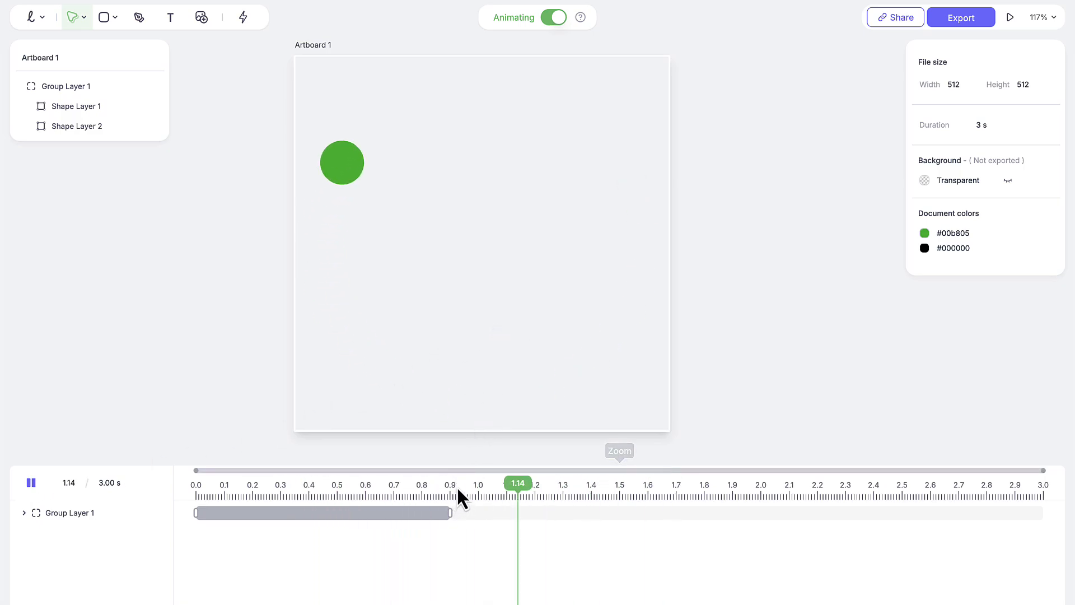
pyautogui.click(361, 174)
pyautogui.click(97, 106)
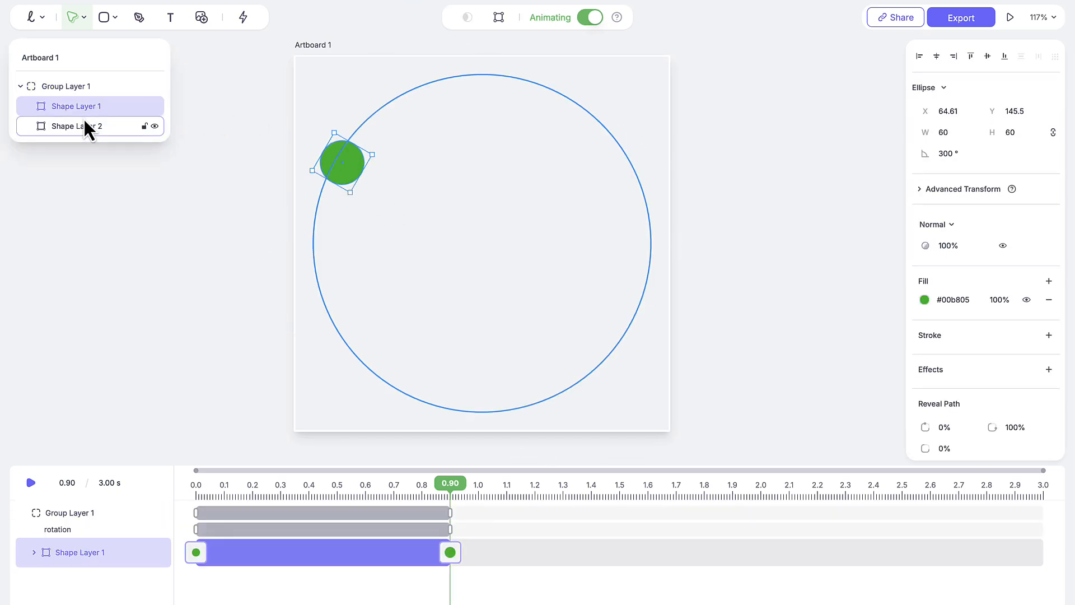
pyautogui.moveTo(363, 181); pyautogui.dragTo(504, 283)
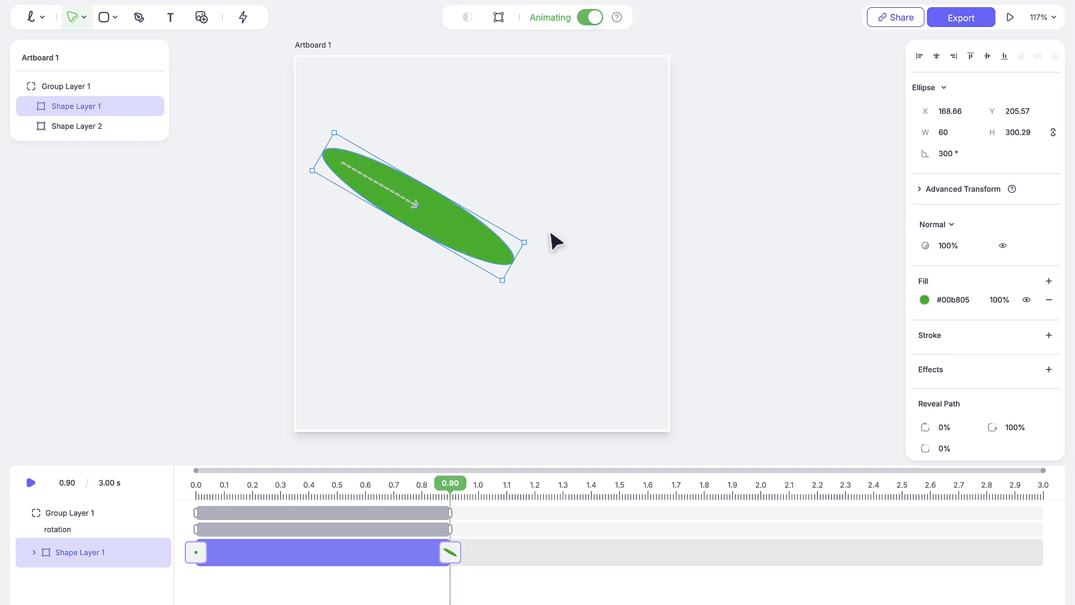
pyautogui.click(547, 221)
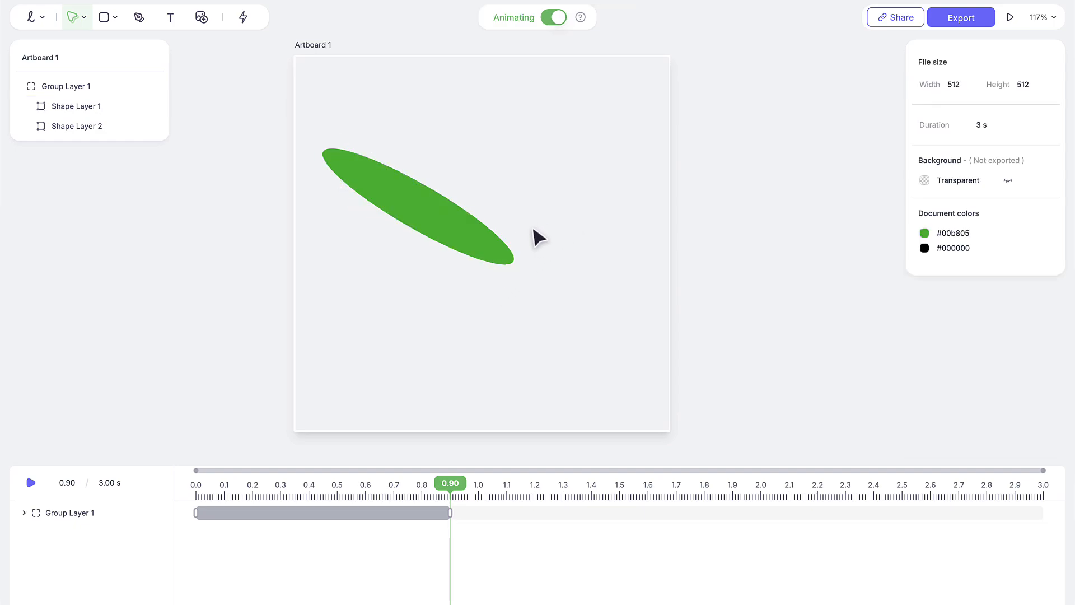
# - Return to 0 s, turn off animation mode and draw a square about 41 by 41 just below the green circle
pyautogui.click(459, 246)
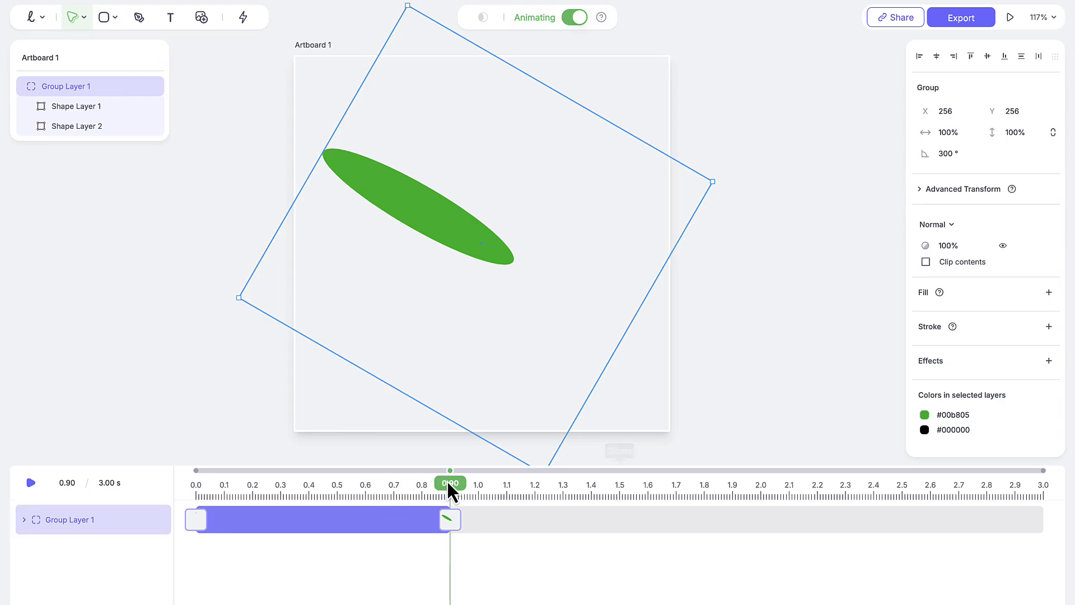
pyautogui.moveTo(447, 483); pyautogui.dragTo(190, 507)
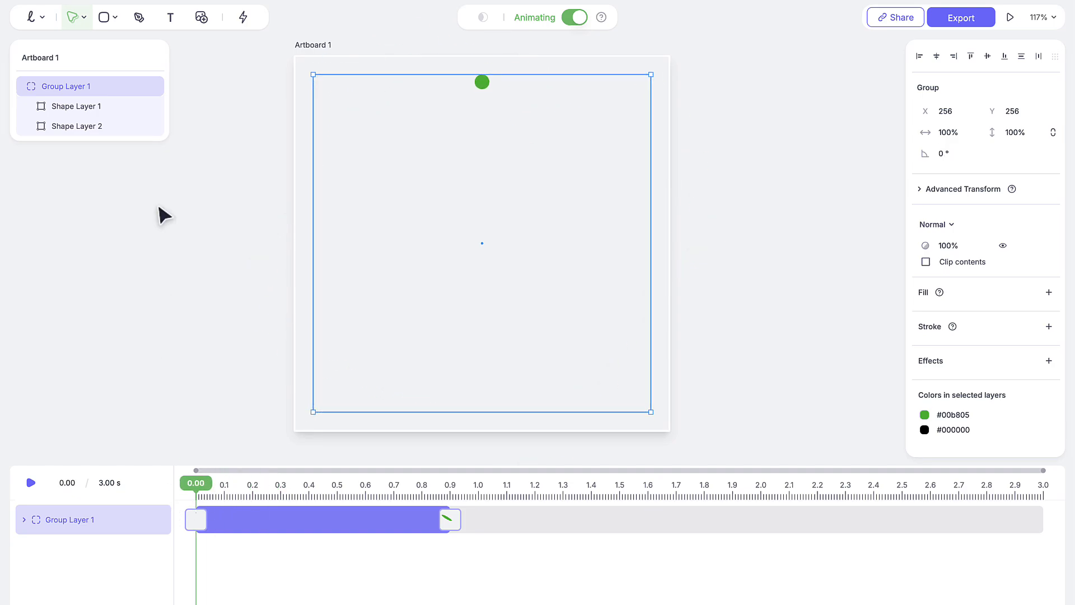
pyautogui.click(118, 22)
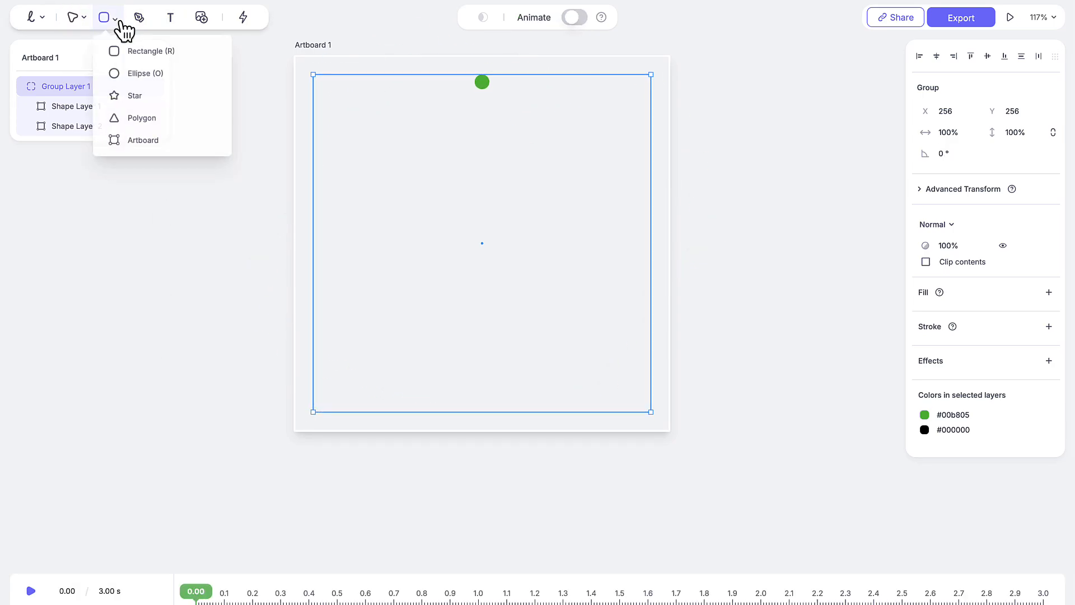
pyautogui.click(150, 56)
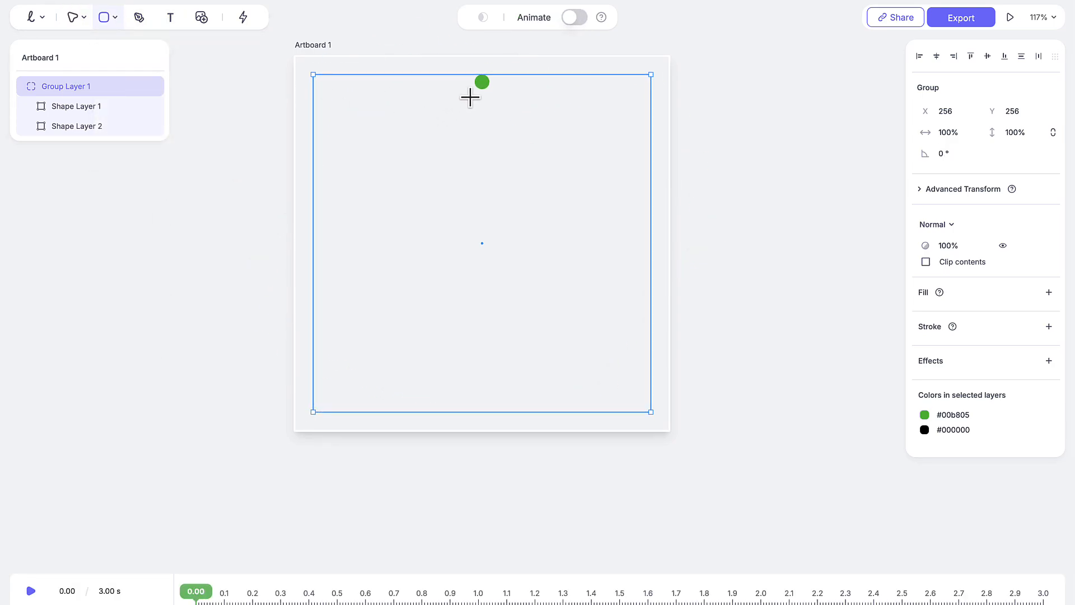
pyautogui.moveTo(470, 97); pyautogui.dragTo(500, 127)
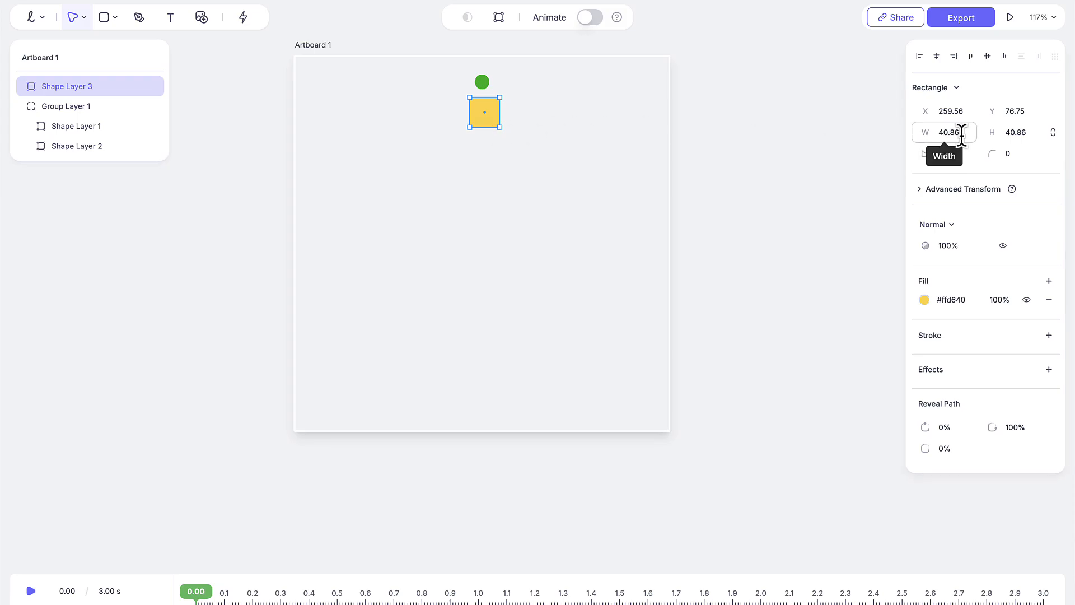
# - Resize the new square to 20 by 20 and place it exactly over the green circle at X 256, Y 35
pyautogui.click(1008, 132)
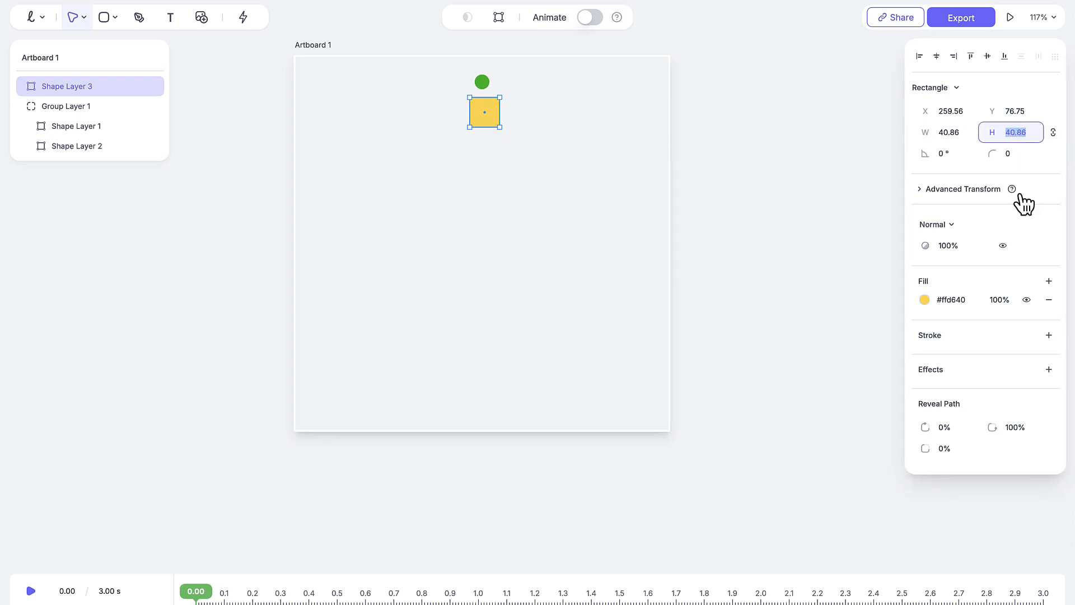
pyautogui.press('Return')
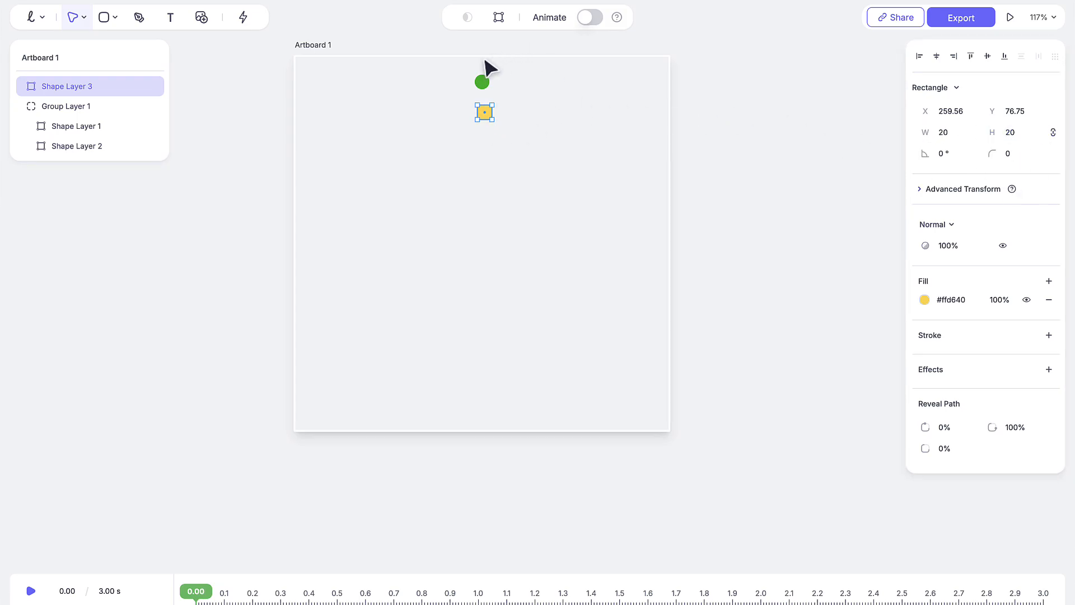
pyautogui.scroll(10, 474, 68)
pyautogui.moveTo(531, 269); pyautogui.dragTo(530, 147)
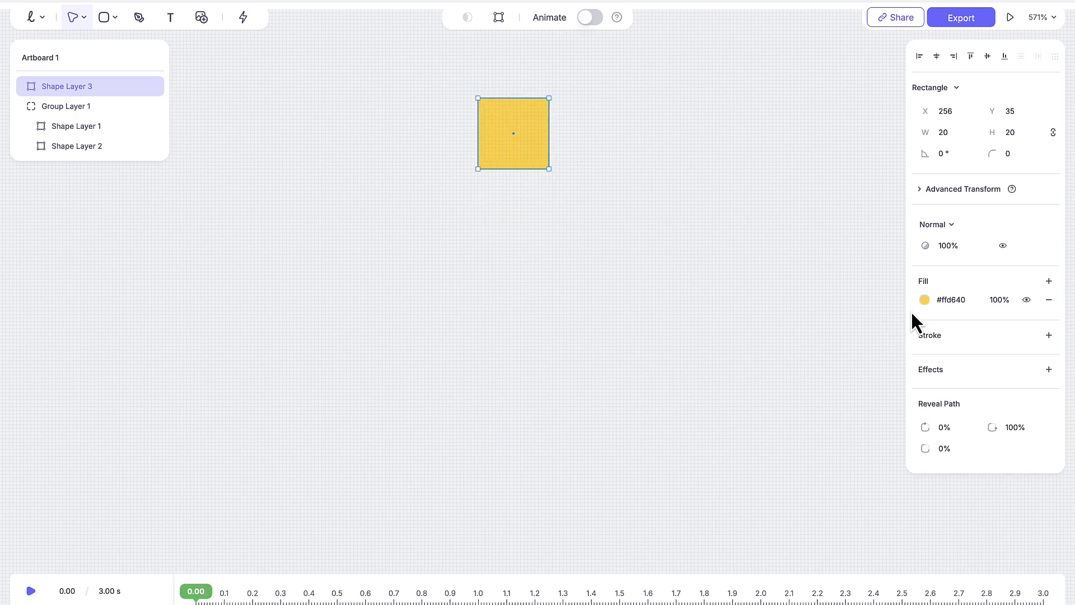
# - Round the square's corners with a radius of 10 and fill it with the document green #00b805
pyautogui.click(1010, 152)
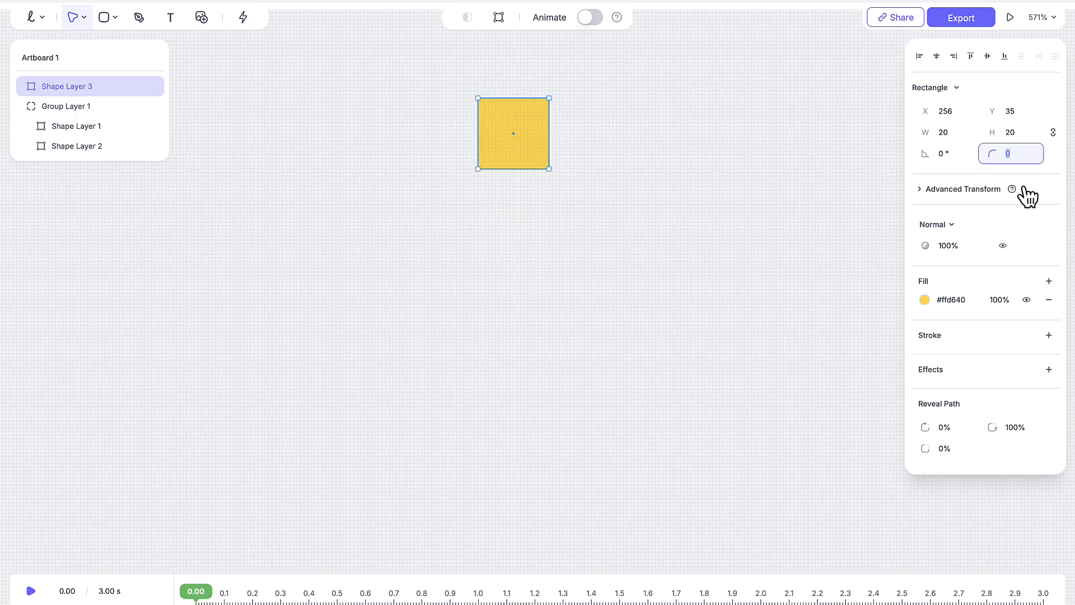
pyautogui.press('Return')
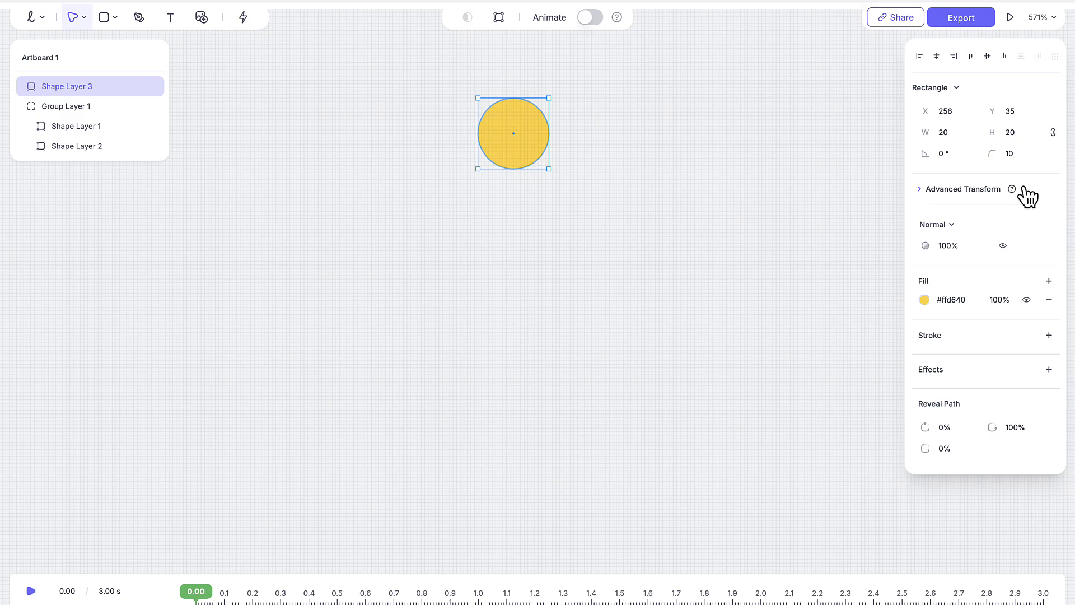
pyautogui.click(924, 300)
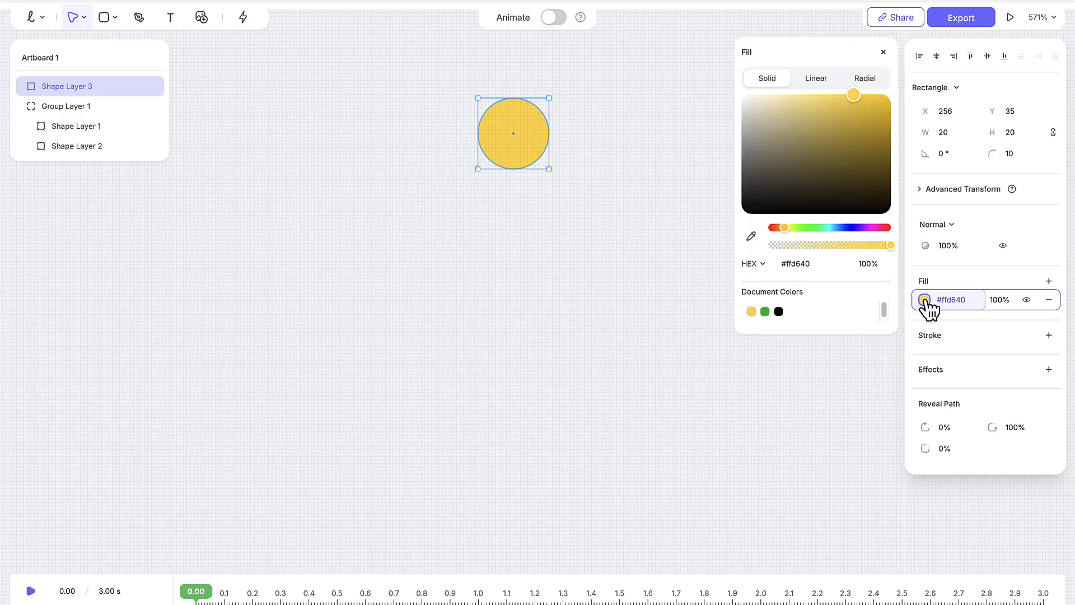
pyautogui.click(765, 312)
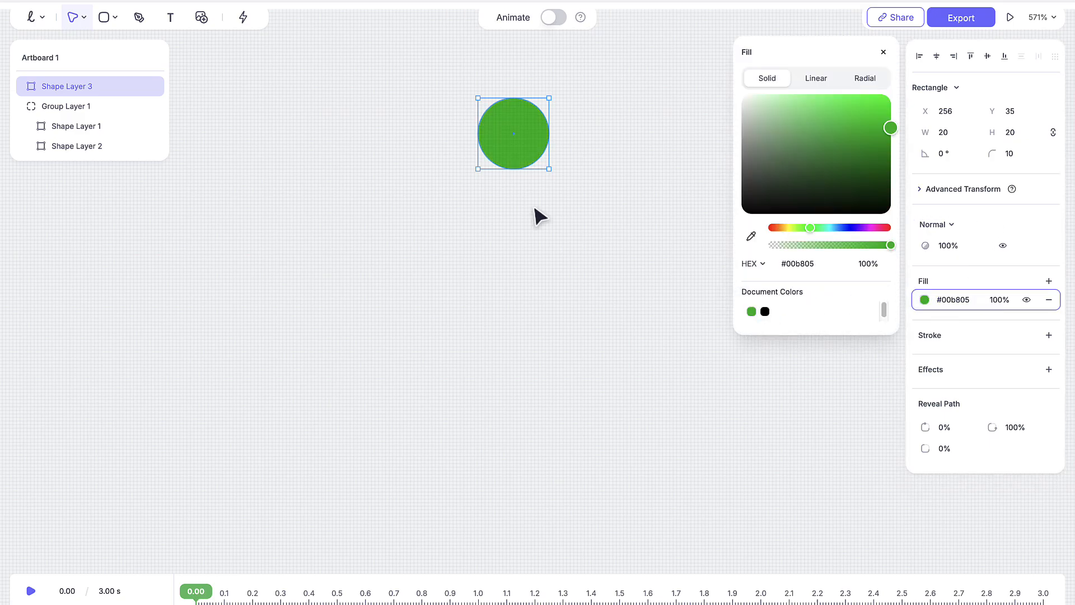
# - Move Shape Layer 3 into Group Layer 1 between Shape Layer 1 and Shape Layer 2, and select Shape Layer 2
pyautogui.moveTo(93, 86); pyautogui.dragTo(96, 132)
pyautogui.click(90, 146)
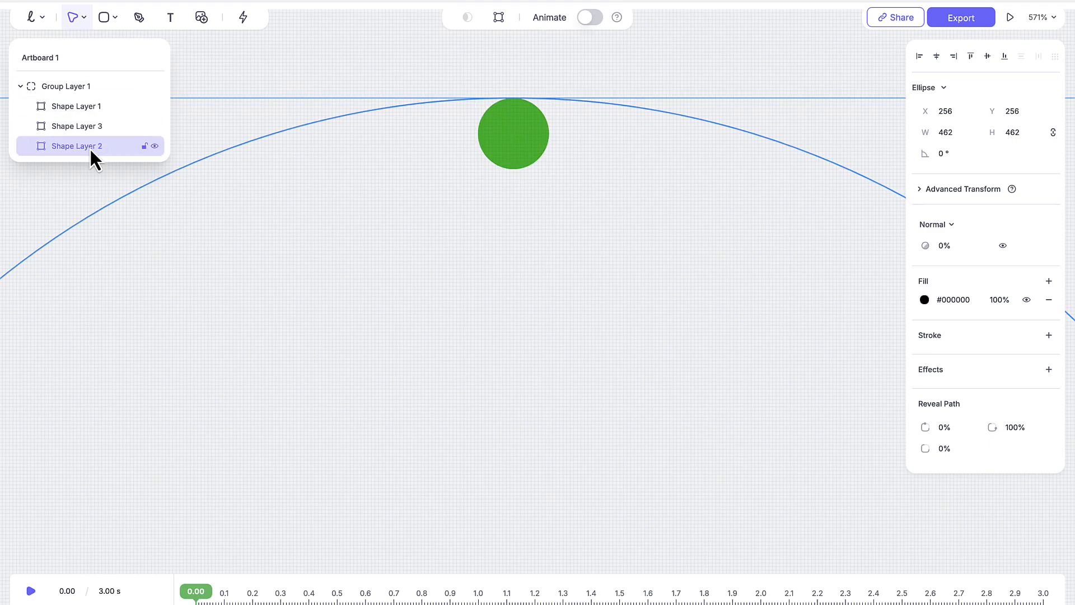
# - Delete Shape Layer 1 from Group Layer 1, leaving Shape Layer 3 and Shape Layer 2
pyautogui.click(91, 112)
pyautogui.press('Delete')
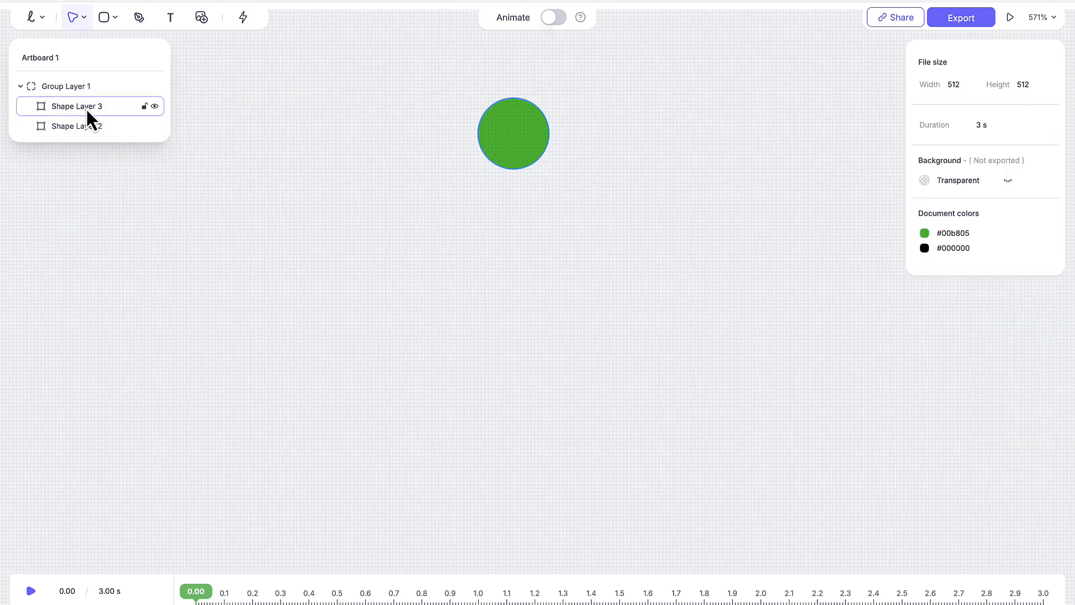
pyautogui.scroll(-5, 418, 139)
pyautogui.scroll(-6, 418, 139)
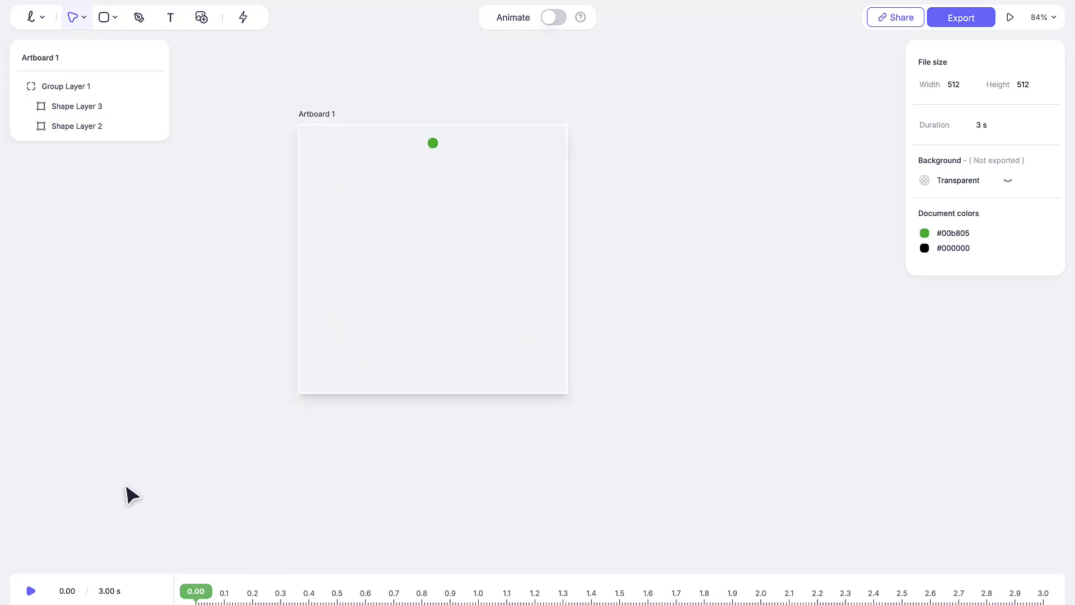
# - Turn on animation mode and, at 0.90 s, resize Shape Layer 3 to 60 by 60 with a corner radius of 30
pyautogui.click(511, 18)
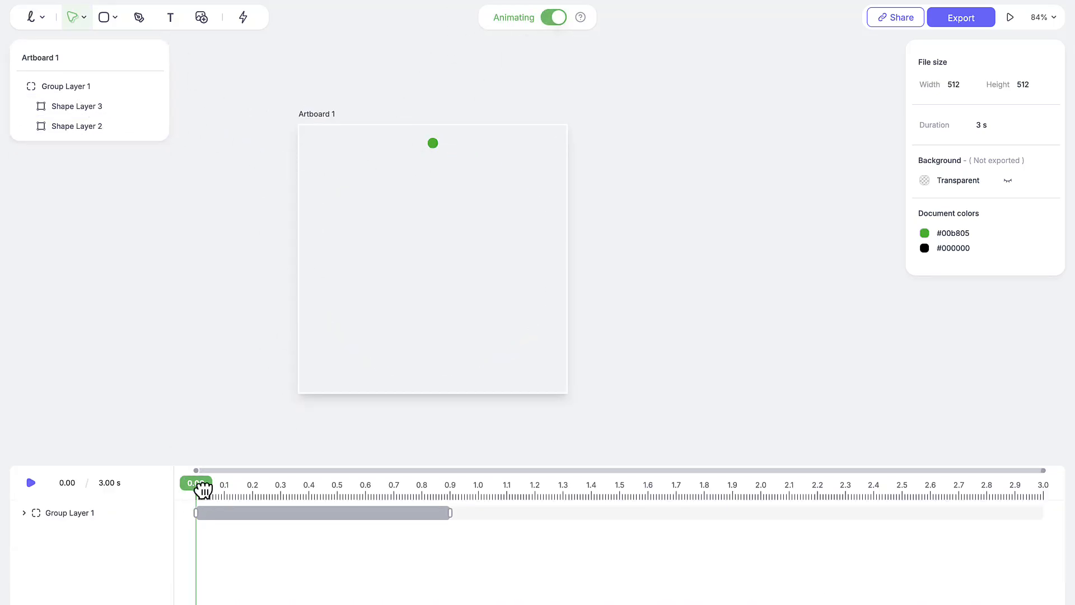
pyautogui.moveTo(203, 491); pyautogui.dragTo(451, 523)
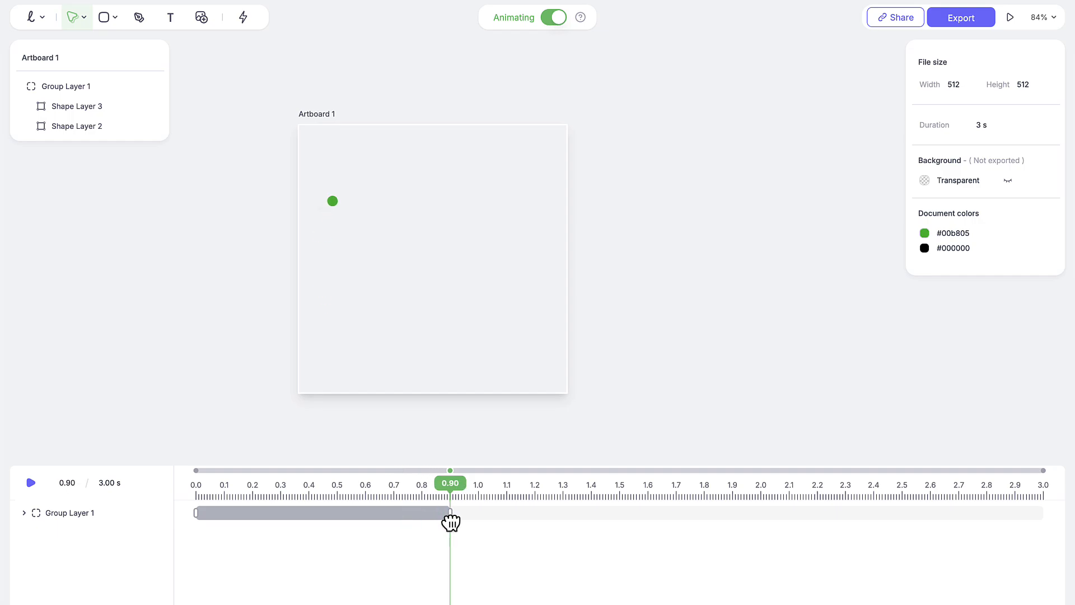
pyautogui.click(36, 514)
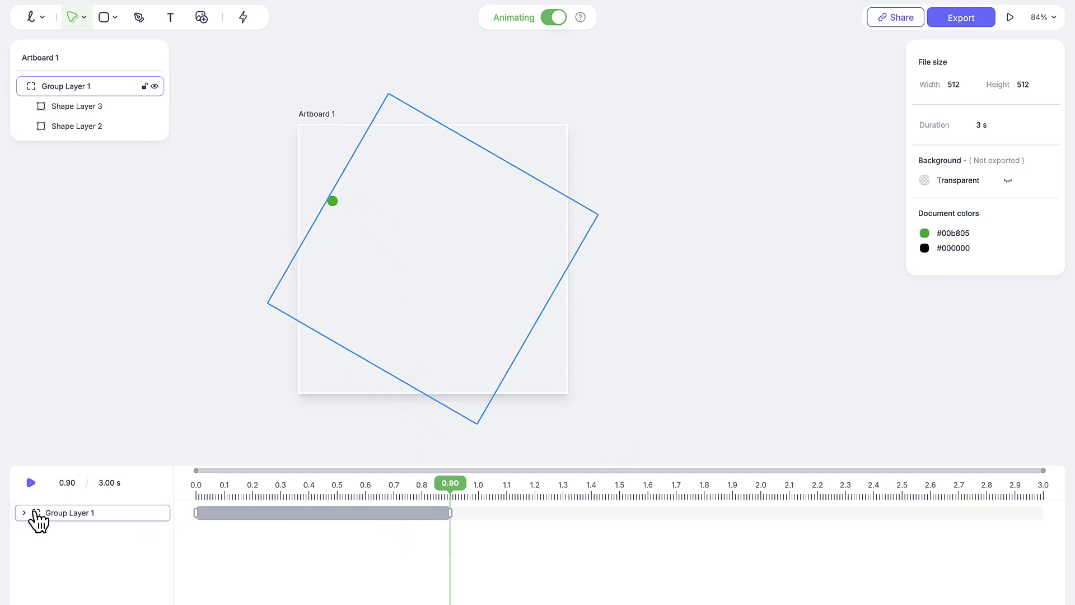
pyautogui.click(115, 207)
pyautogui.click(98, 112)
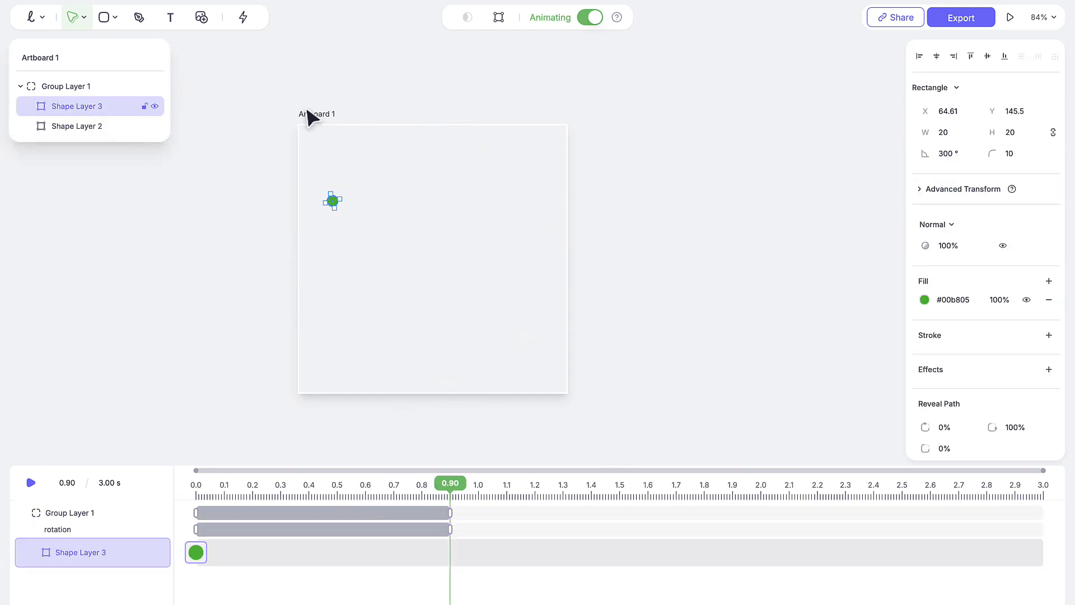
pyautogui.click(919, 134)
pyautogui.write('60')
pyautogui.press('Return')
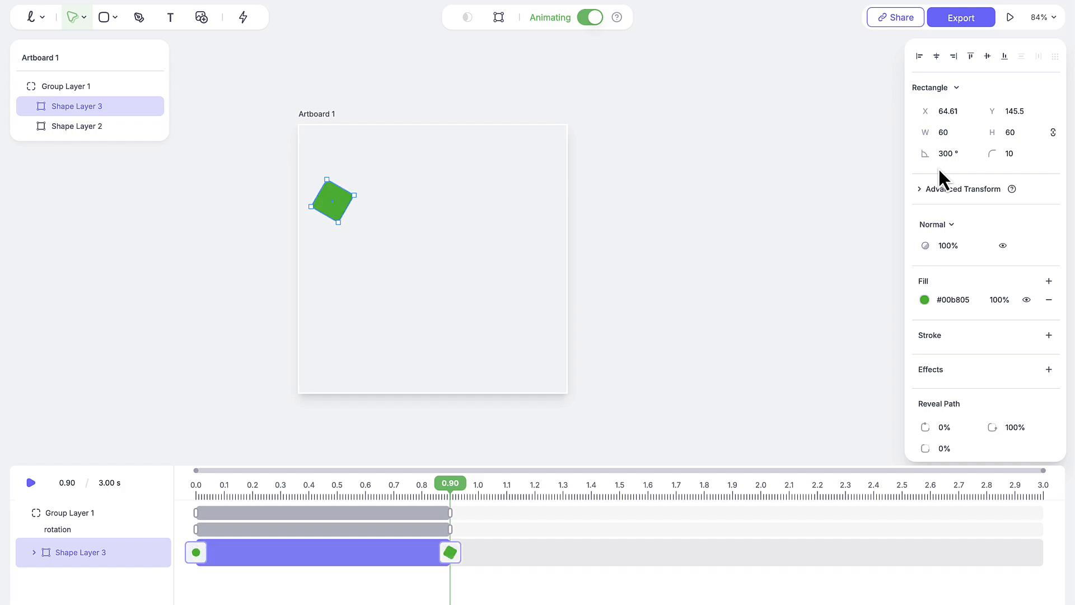
pyautogui.click(1015, 154)
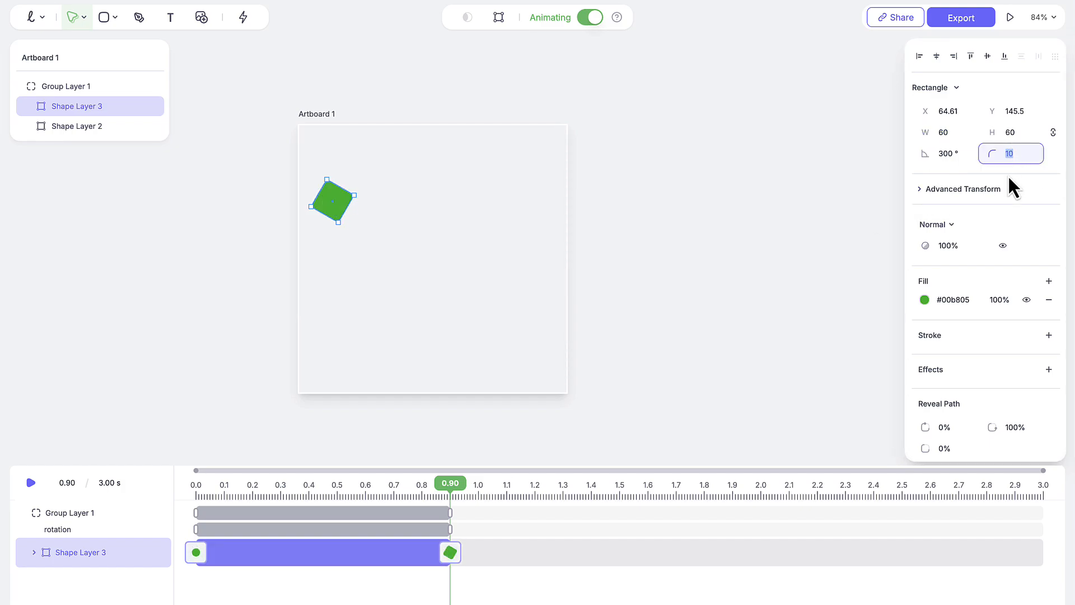
pyautogui.press('Return')
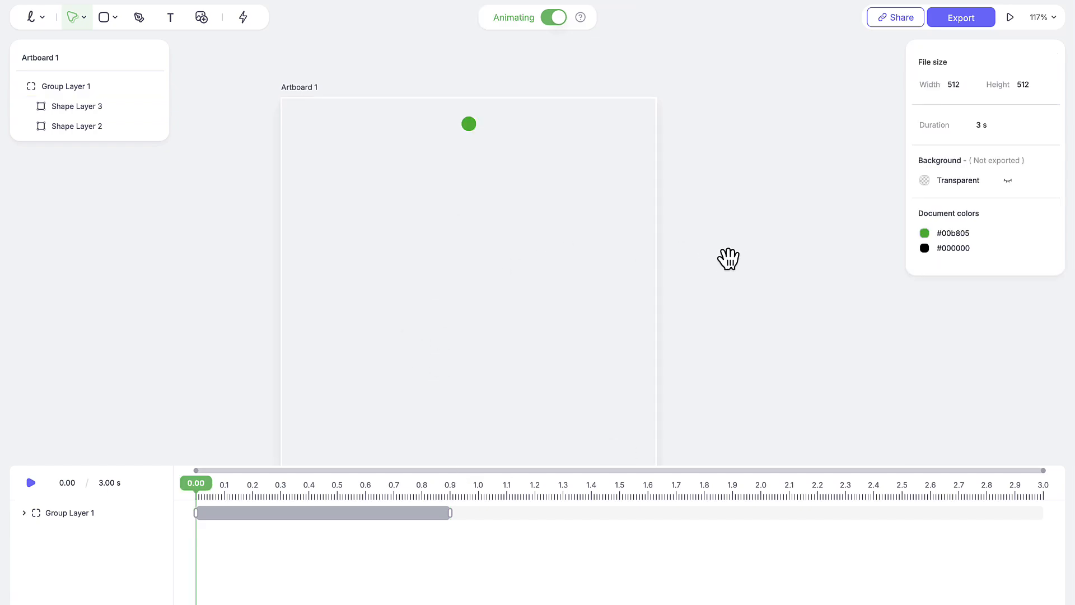
# - Play the animation from 0 s to check the circle's orbit and growth, and stop playback
pyautogui.moveTo(729, 258); pyautogui.dragTo(807, 213)
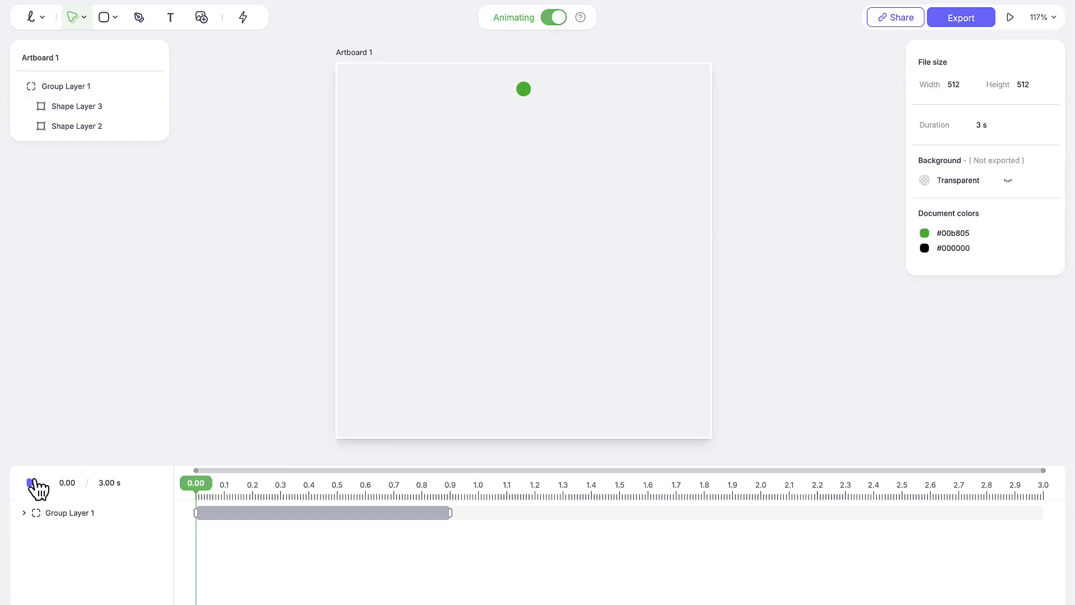
pyautogui.click(32, 483)
pyautogui.click(416, 518)
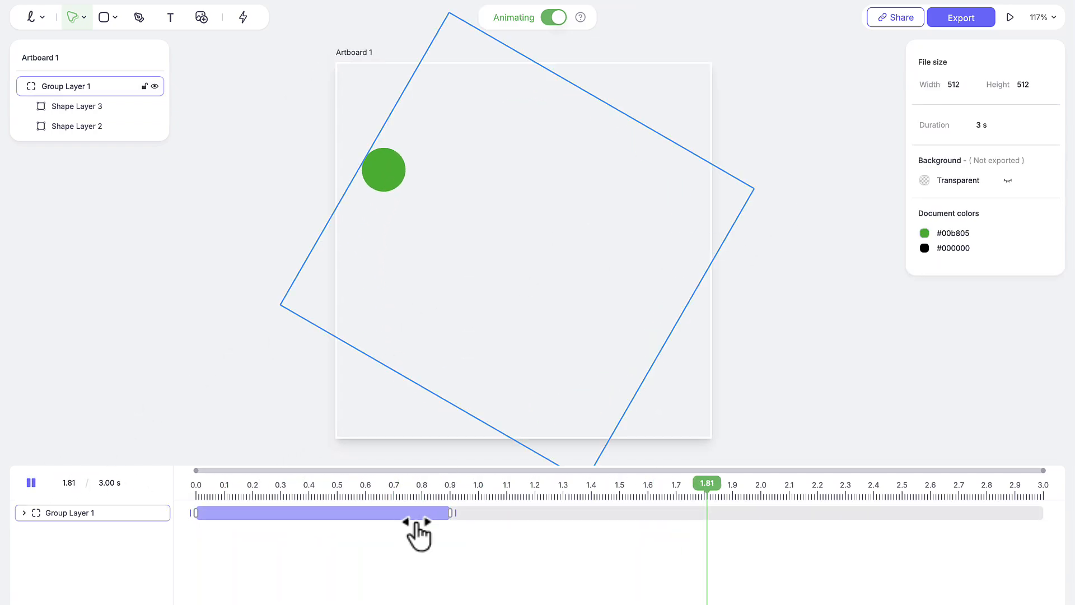
pyautogui.press('space')
# - At 1.20 s, stretch Shape Layer 3 lengthwise toward the artboard's centre into a pill about 271 high
pyautogui.moveTo(465, 486); pyautogui.dragTo(443, 479)
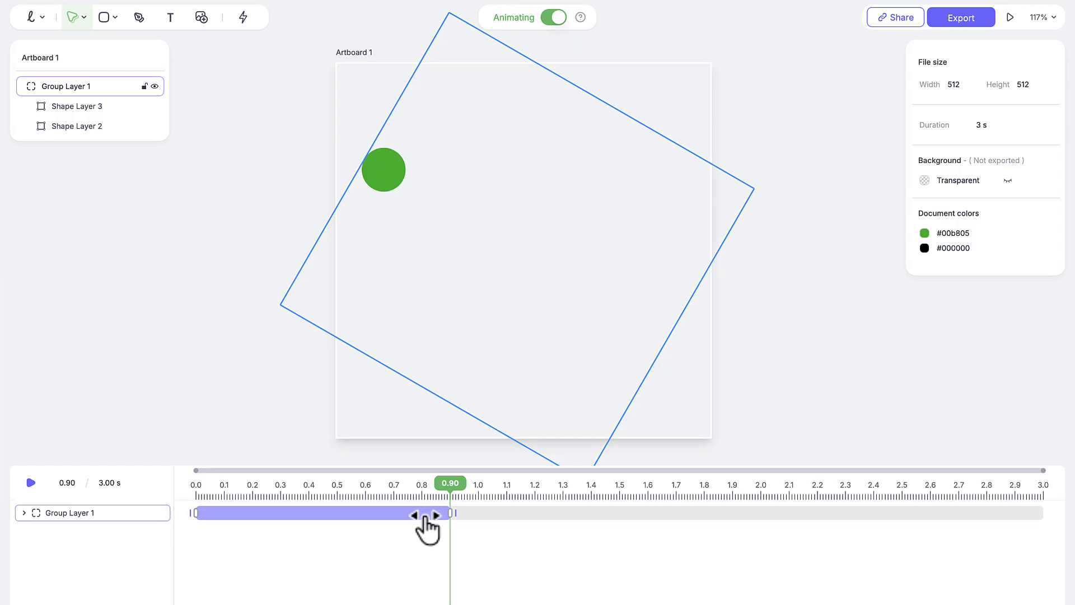
pyautogui.click(396, 185)
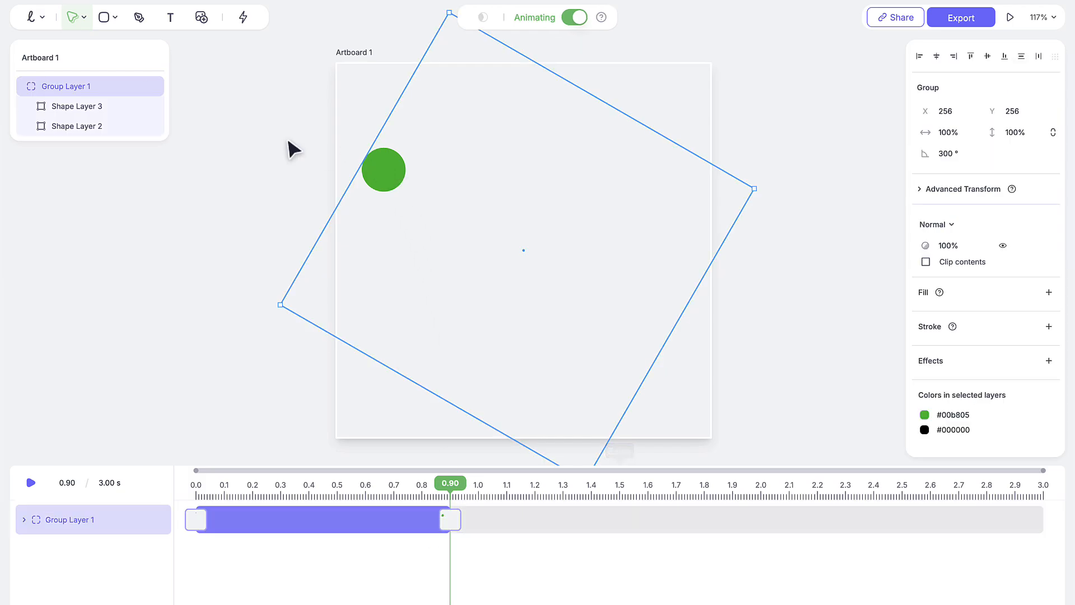
pyautogui.click(54, 107)
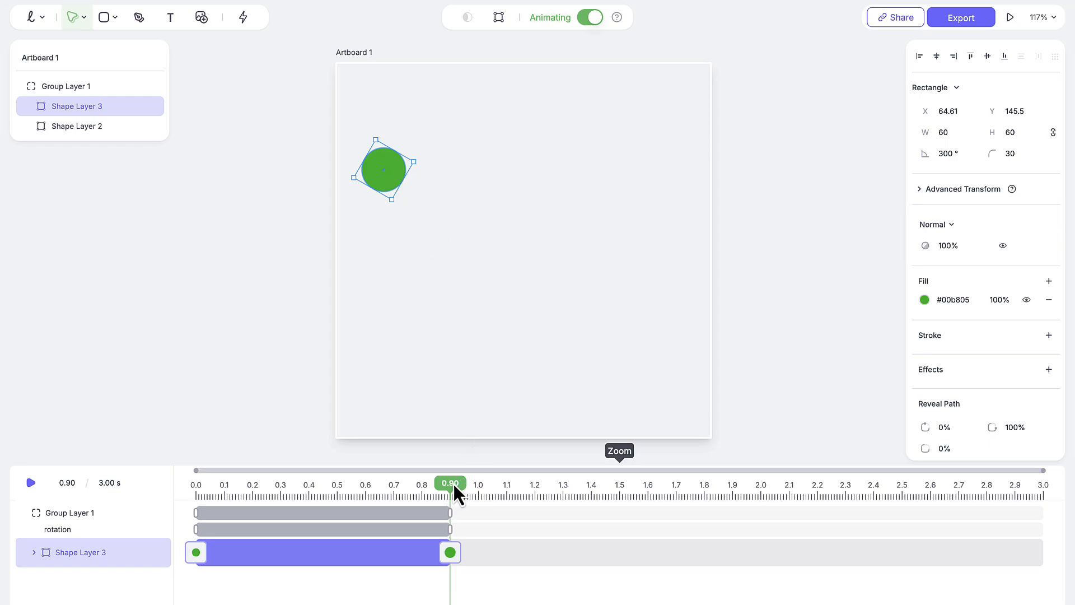
pyautogui.moveTo(453, 484); pyautogui.dragTo(540, 521)
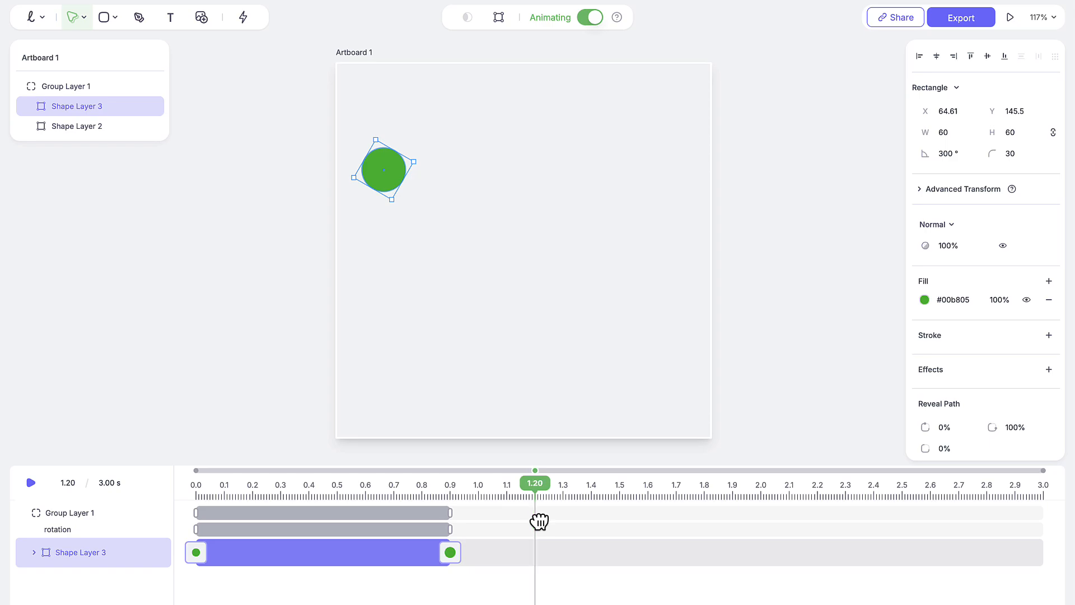
pyautogui.moveTo(399, 180); pyautogui.dragTo(523, 278)
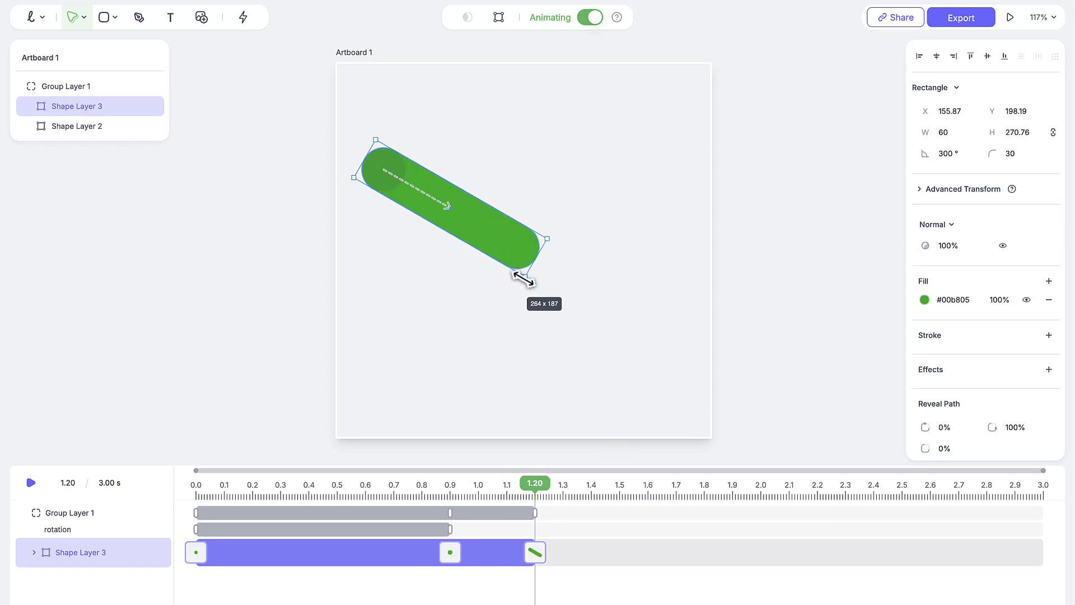
# - Return to 0 s and play the animation to review the circle stretching into a pill
pyautogui.moveTo(533, 492); pyautogui.dragTo(158, 488)
pyautogui.click(767, 323)
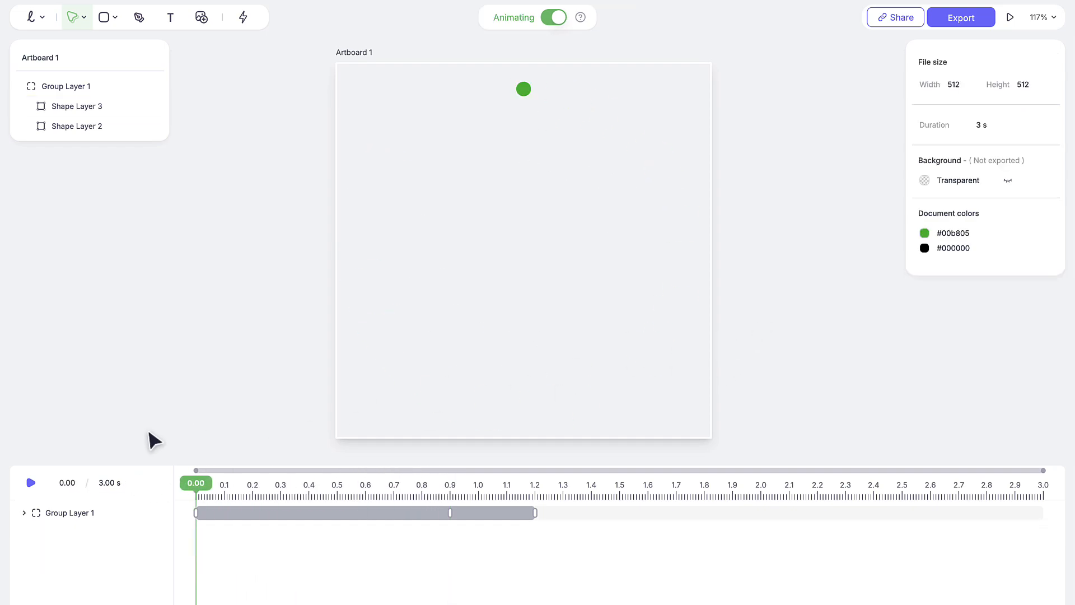
pyautogui.click(31, 484)
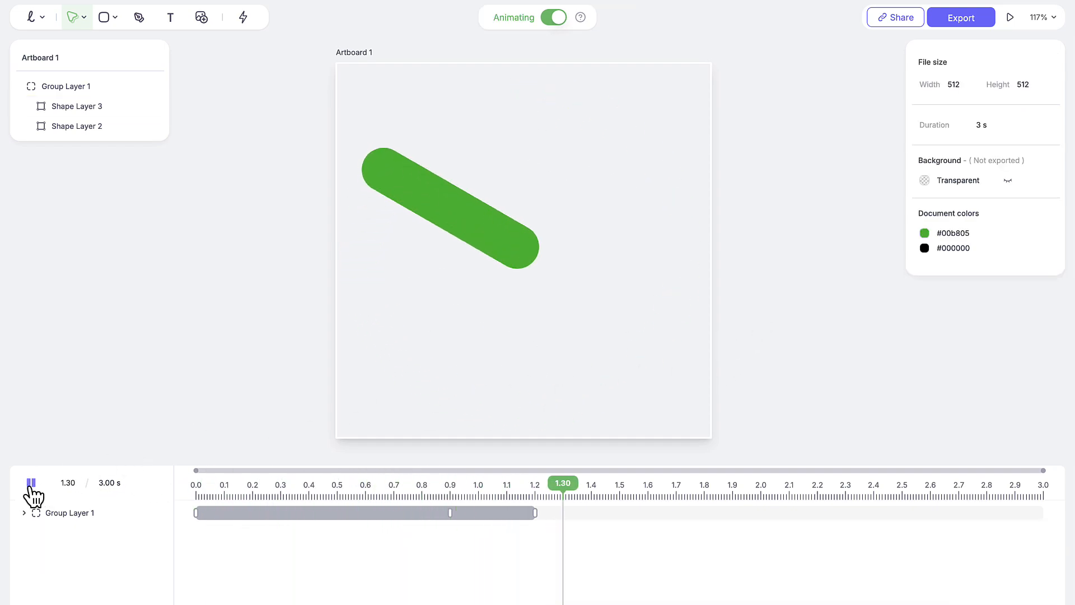
pyautogui.click(31, 482)
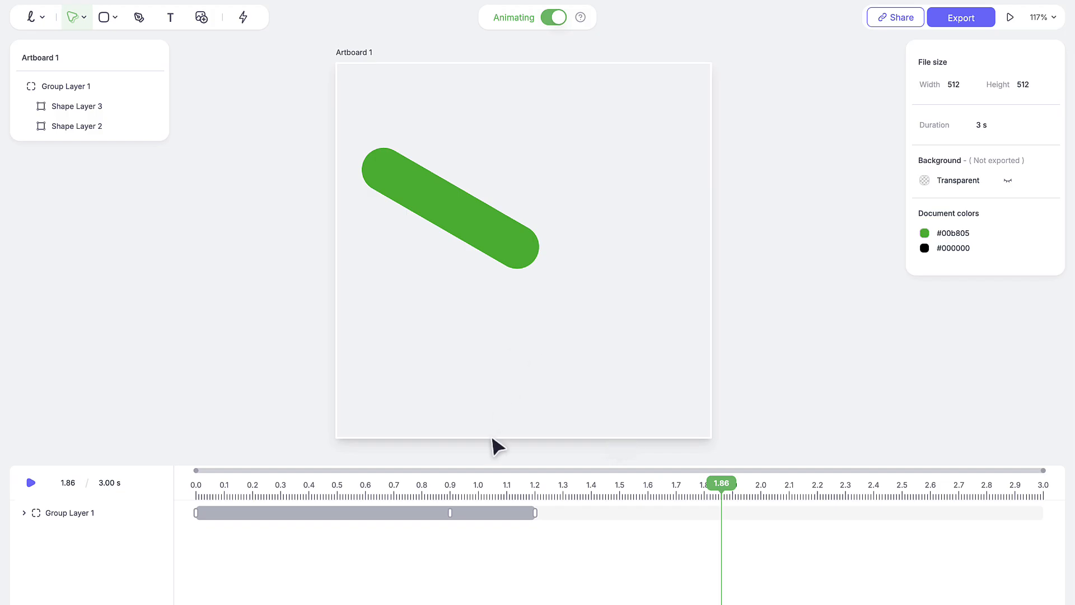
# - At 1.20 s, rotate Shape Layer 3 to 315°
pyautogui.moveTo(482, 480); pyautogui.dragTo(536, 492)
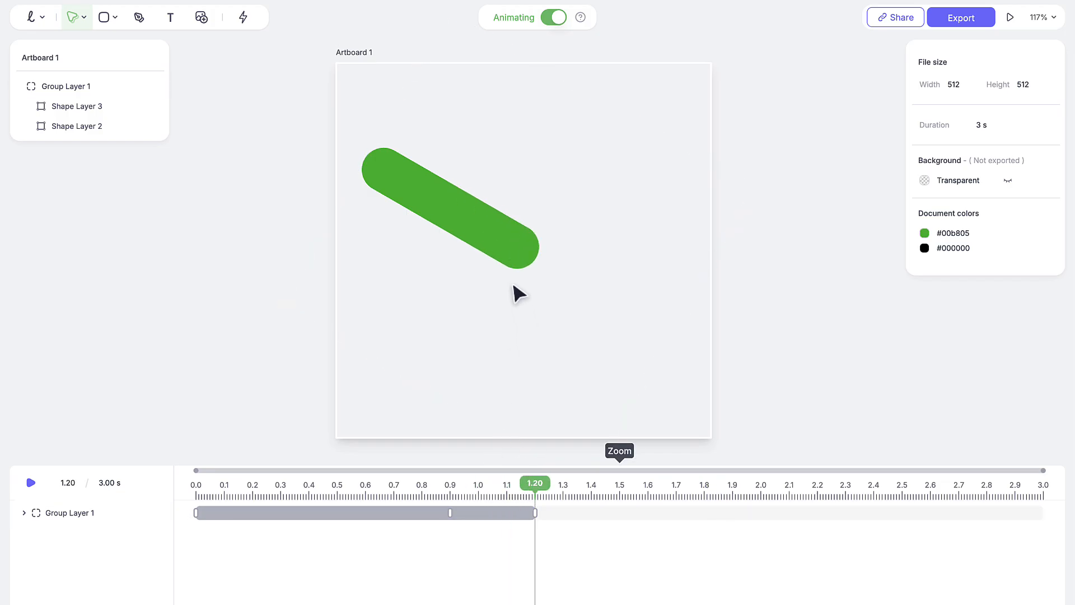
pyautogui.click(504, 243)
pyautogui.click(68, 106)
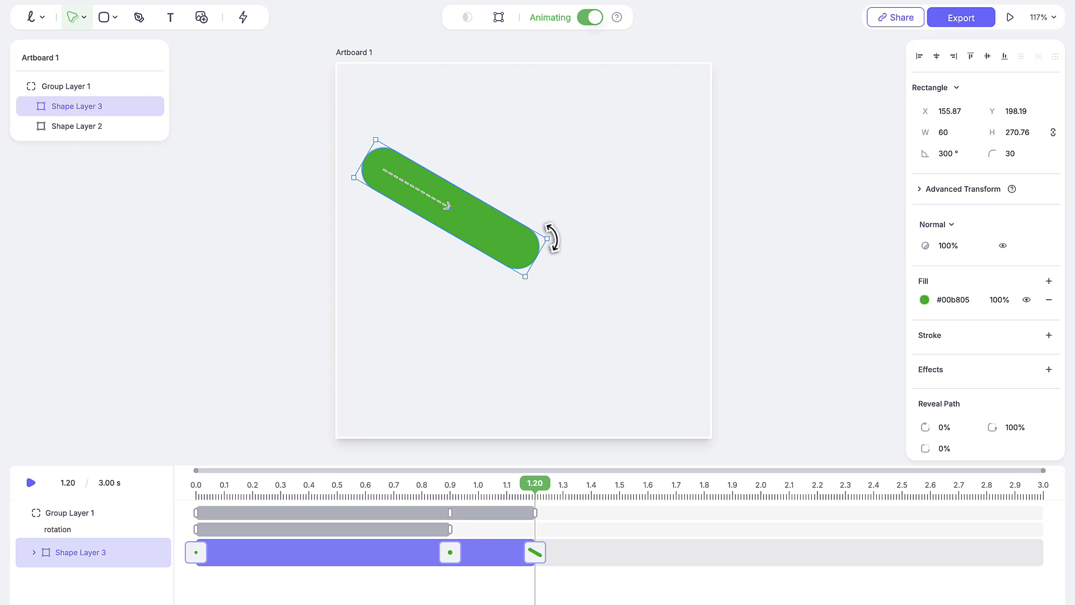
pyautogui.moveTo(552, 238); pyautogui.dragTo(539, 262)
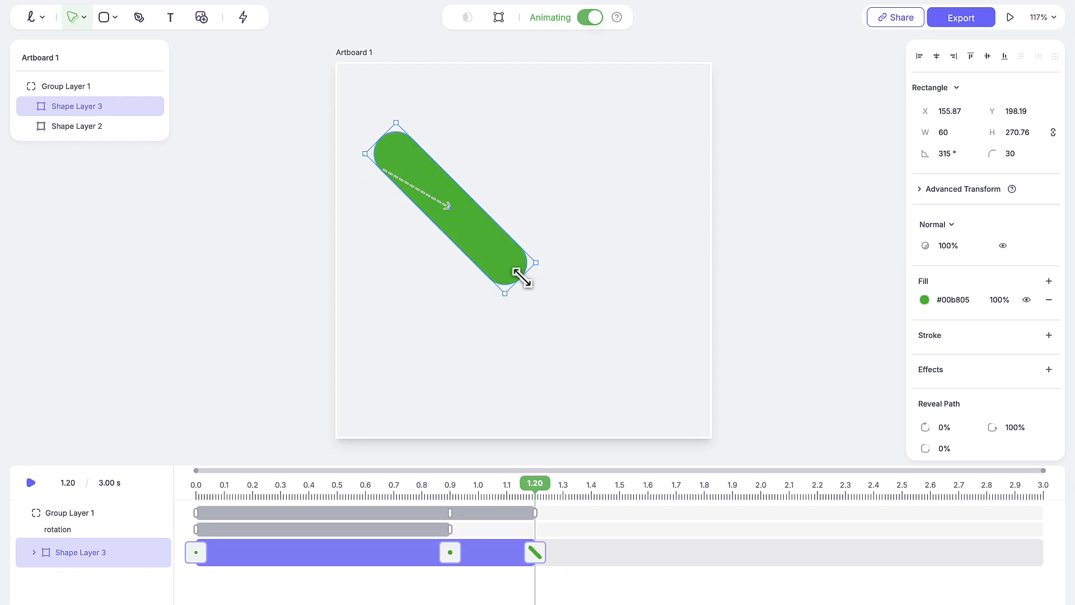
# - Shorten the pill at 1.20 s to a height of 230, unlinking the proportions so the width stays 60
pyautogui.moveTo(521, 277); pyautogui.dragTo(504, 254)
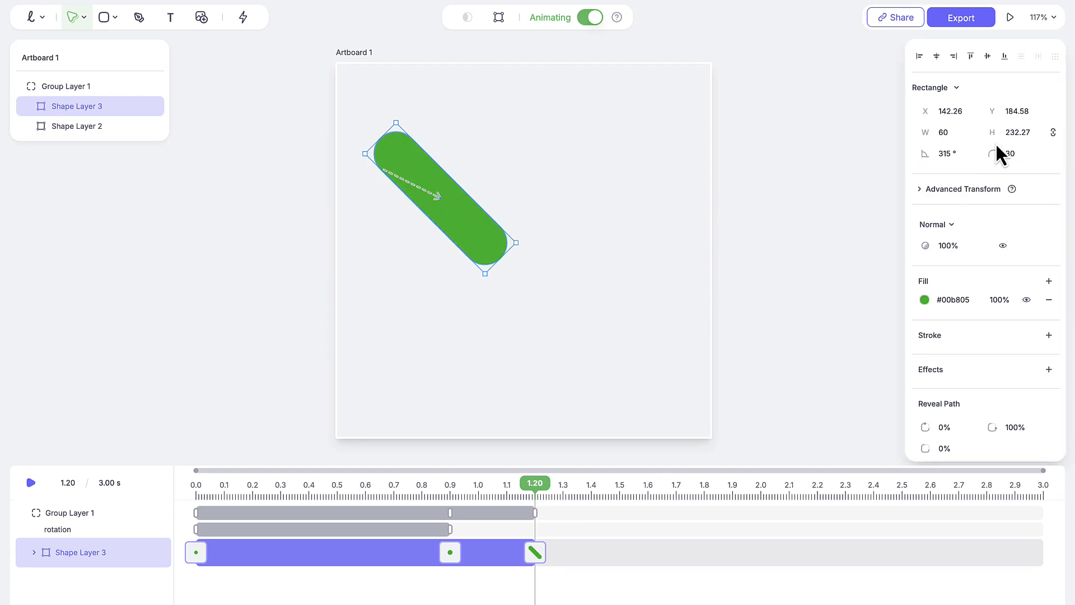
pyautogui.click(1013, 133)
pyautogui.write('230')
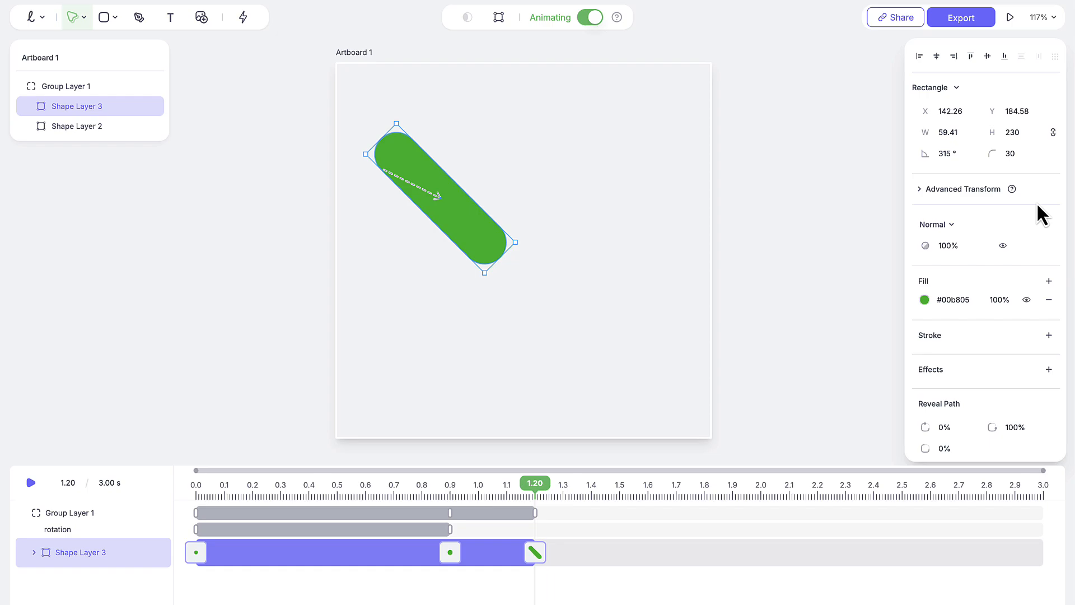
pyautogui.press('Escape')
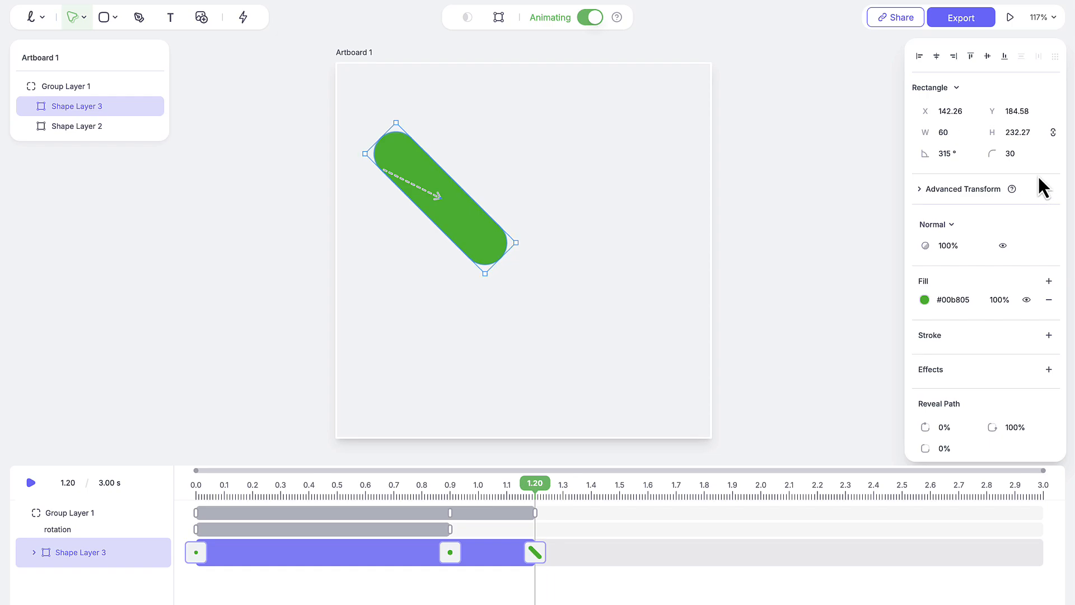
pyautogui.click(1013, 133)
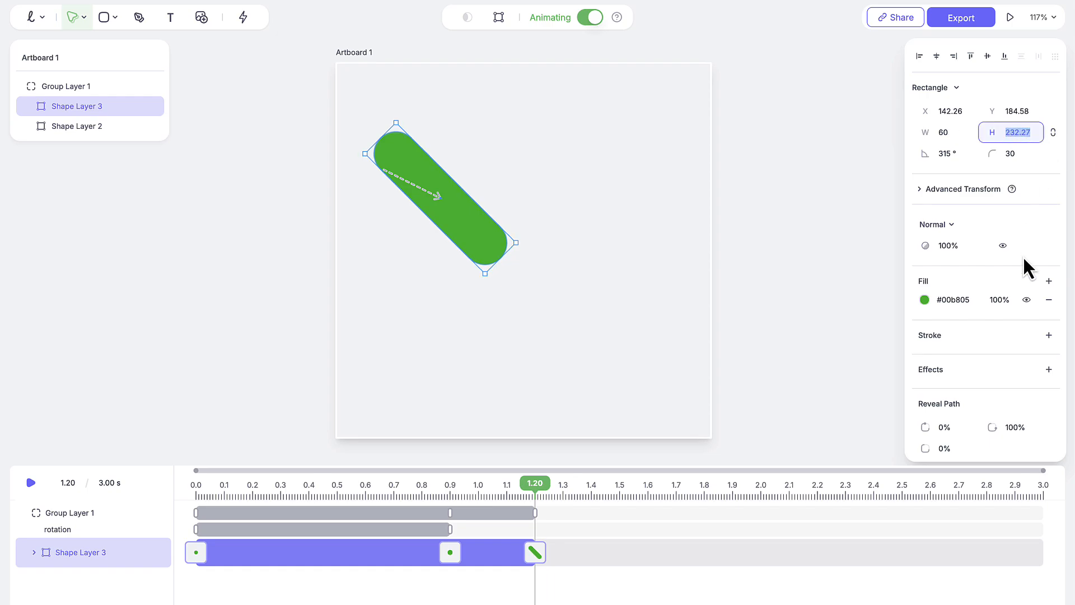
pyautogui.write('230')
pyautogui.press('Return')
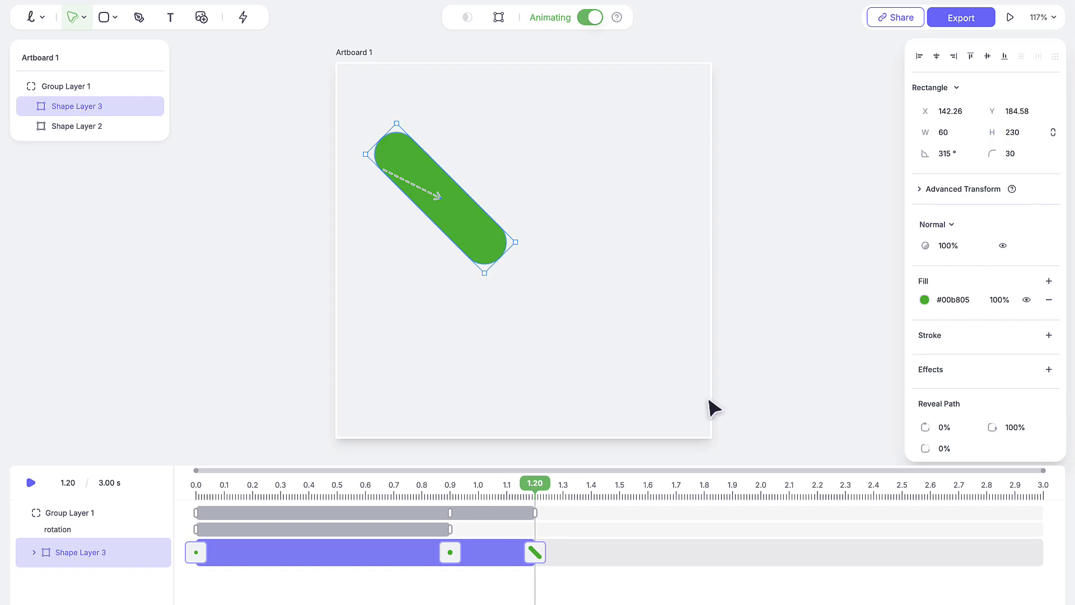
# - Play the animation from the start to review the rotated and shortened pill
pyautogui.moveTo(538, 490); pyautogui.dragTo(91, 462)
pyautogui.click(91, 462)
pyautogui.click(31, 483)
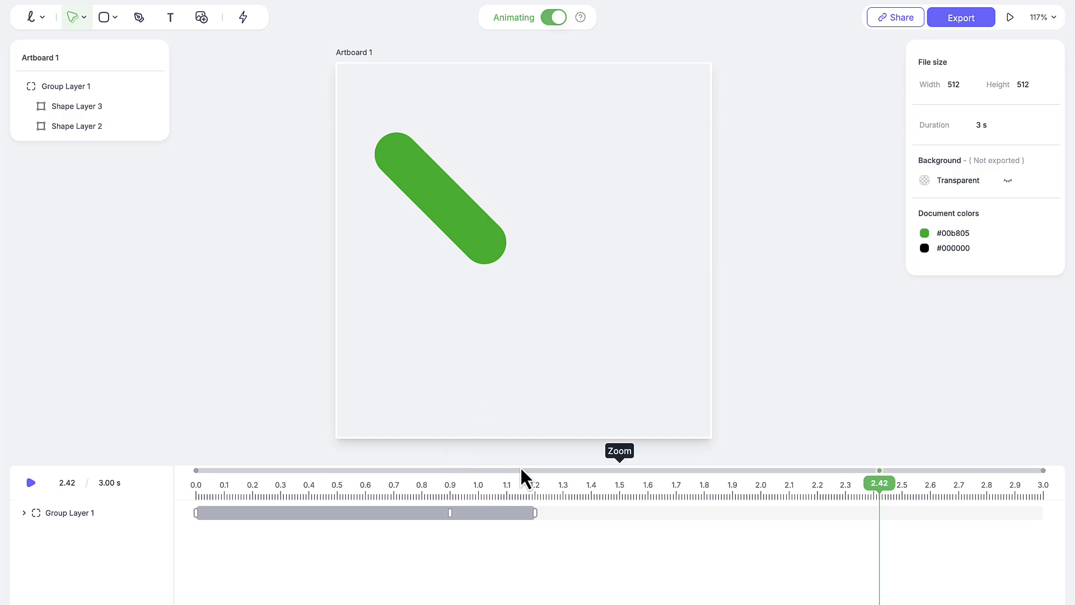
# - Go to 1.20 s and duplicate Shape Layer 3 inside Group Layer 1
pyautogui.click(535, 511)
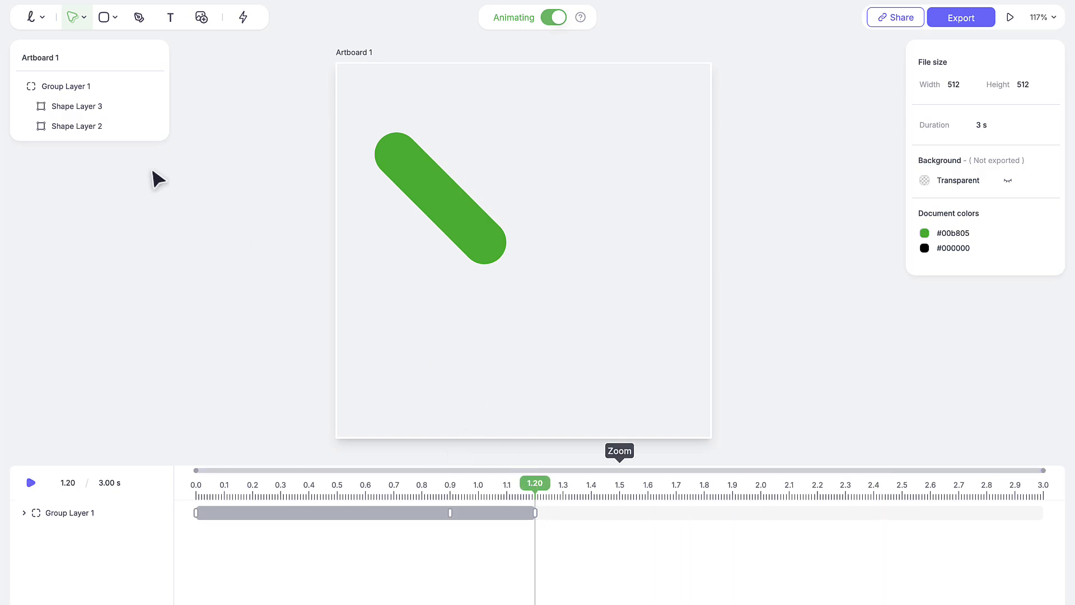
pyautogui.click(96, 107)
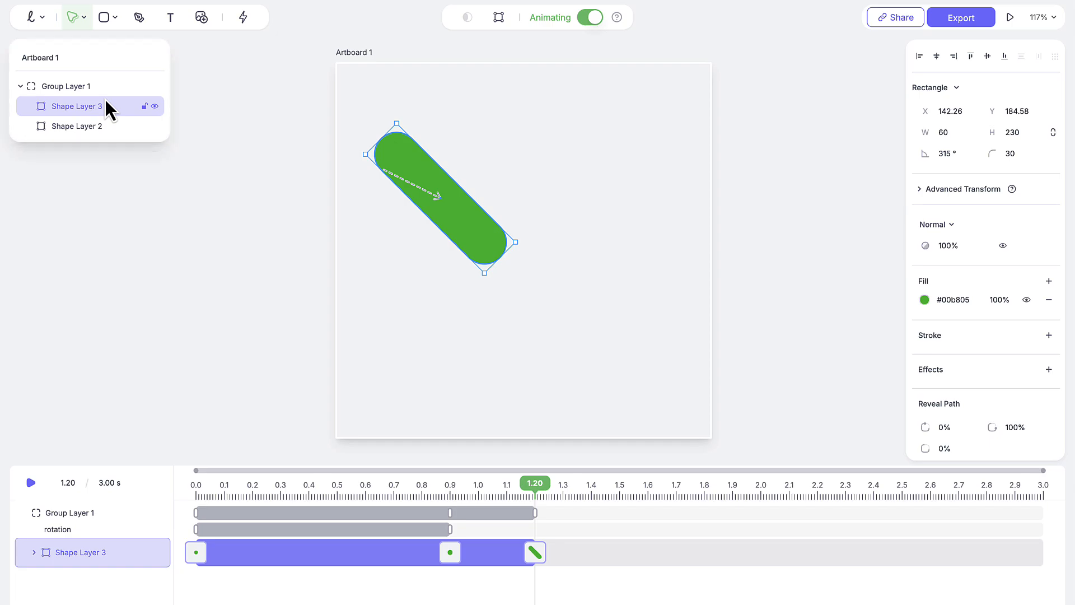
pyautogui.hotkey('ctrl', 'd')
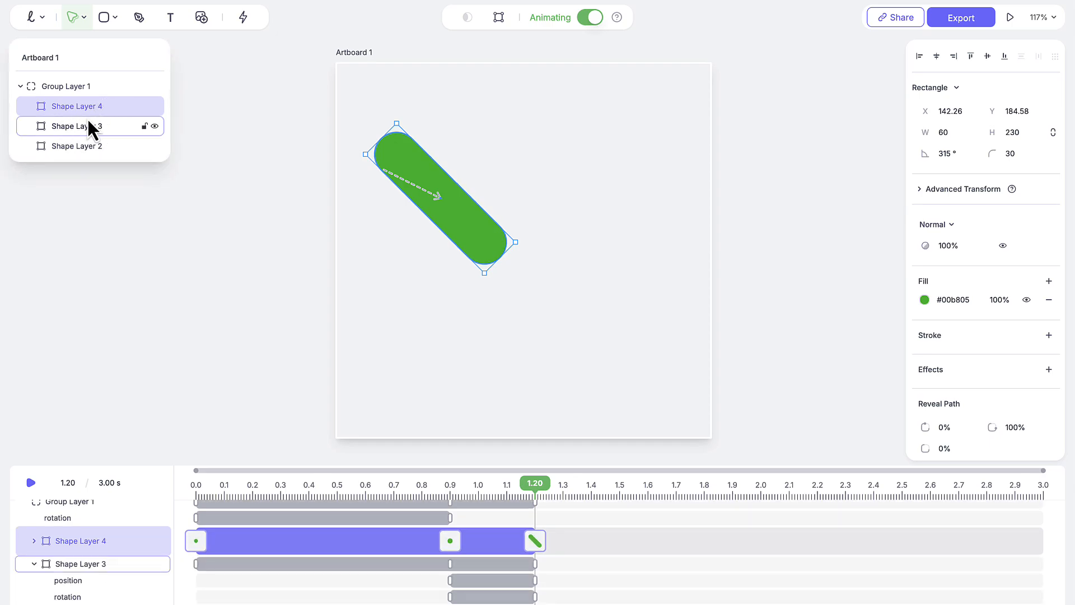
# - Delete both animation segments of Shape Layer 4 and move its remaining keyframe from 0 s to 1.20 s
pyautogui.click(322, 554)
pyautogui.press('Delete')
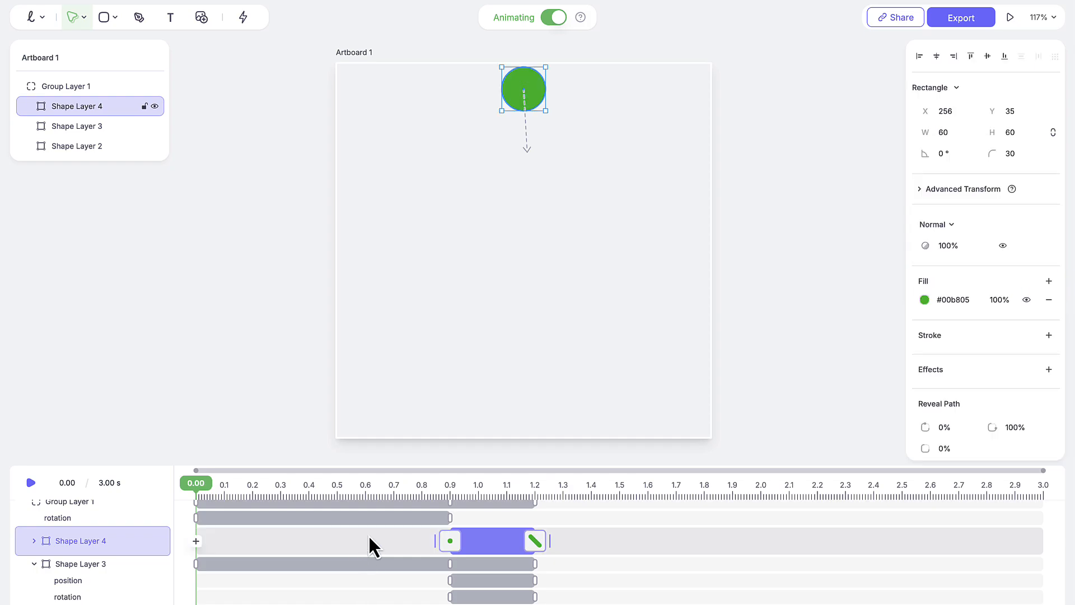
pyautogui.click(481, 542)
pyautogui.press('Delete')
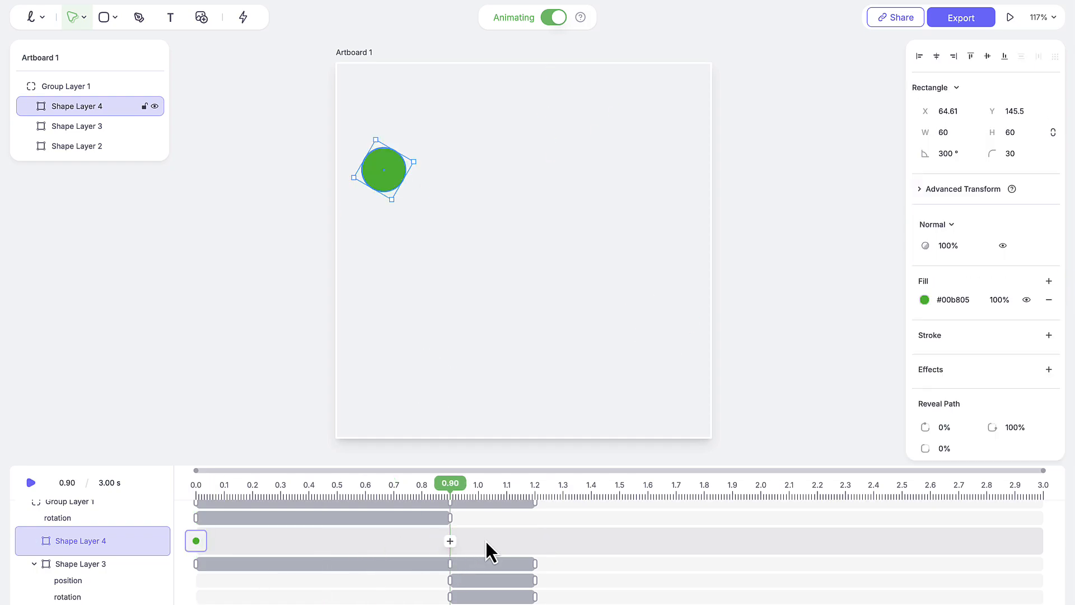
pyautogui.click(196, 542)
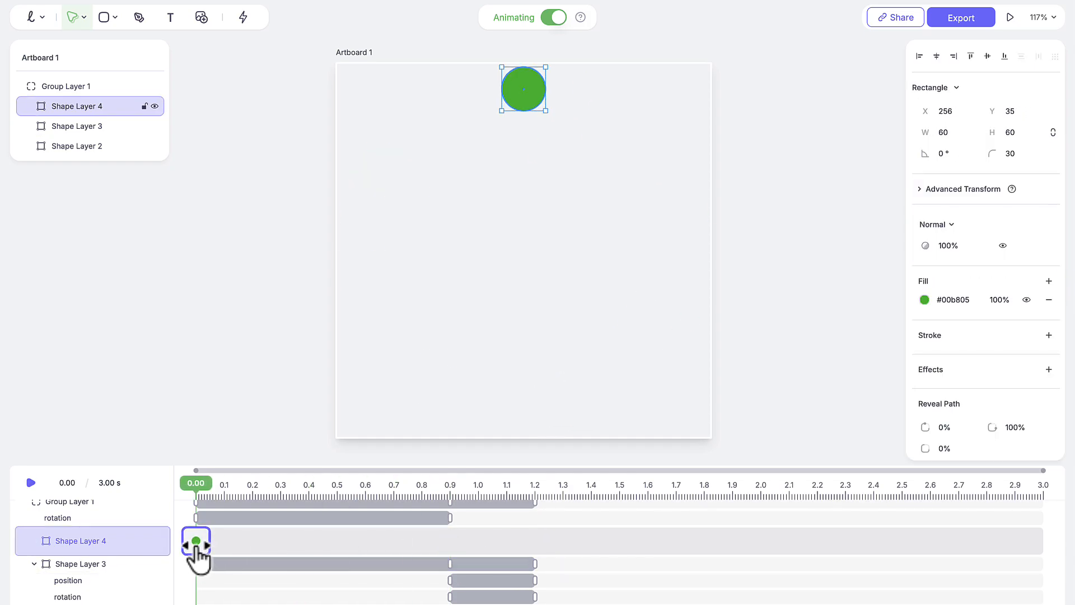
pyautogui.moveTo(197, 545); pyautogui.dragTo(541, 547)
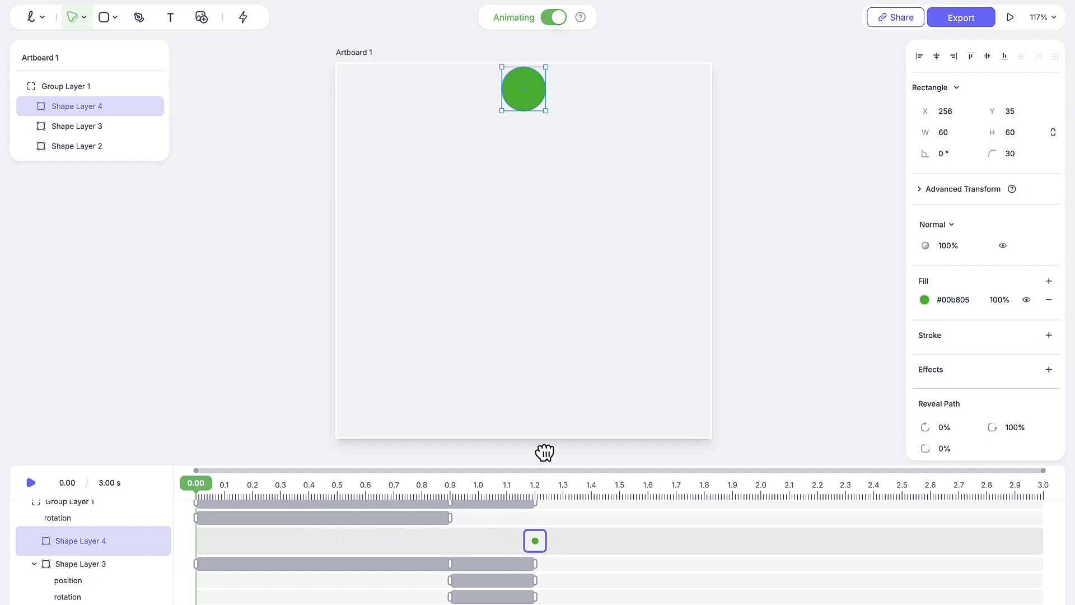
# - At 1.20 s, move Shape Layer 4's circle onto the pill's lower end and set its fill to the lighter green #5cbd5f
pyautogui.click(537, 487)
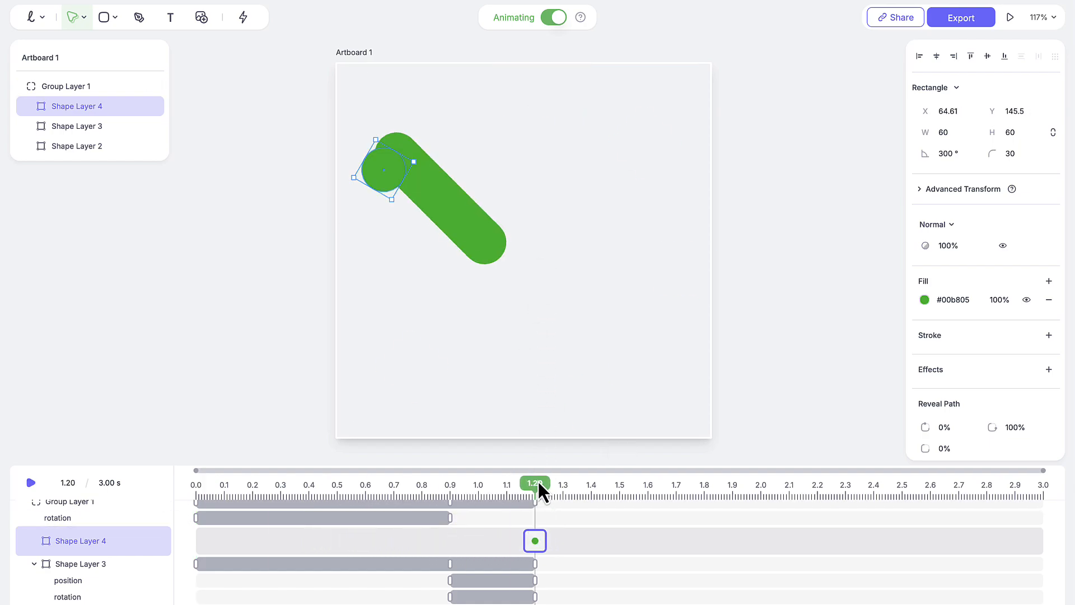
pyautogui.moveTo(390, 187); pyautogui.dragTo(492, 259)
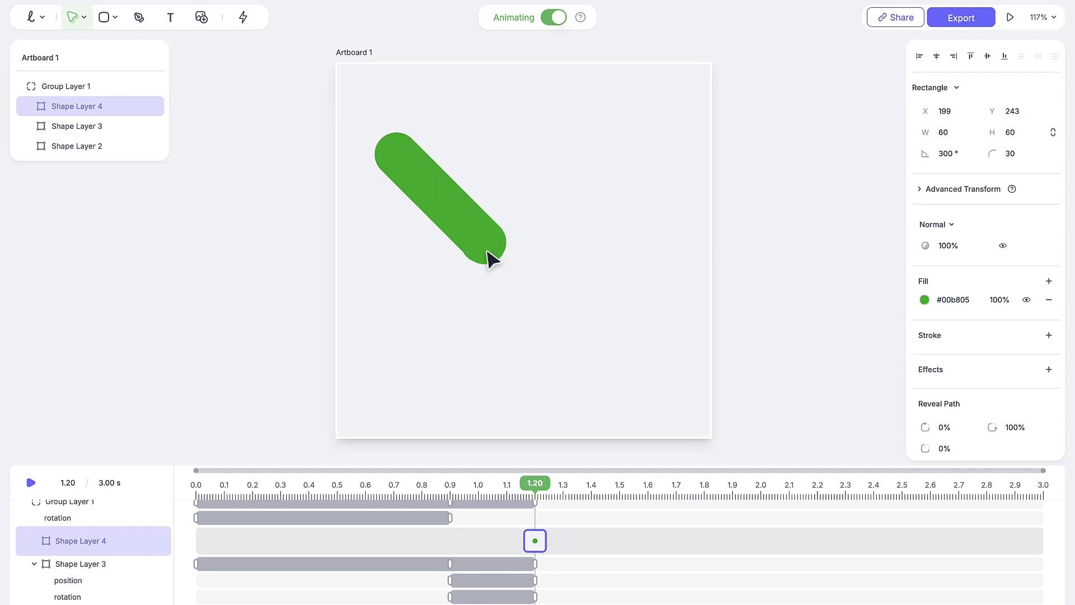
pyautogui.click(925, 300)
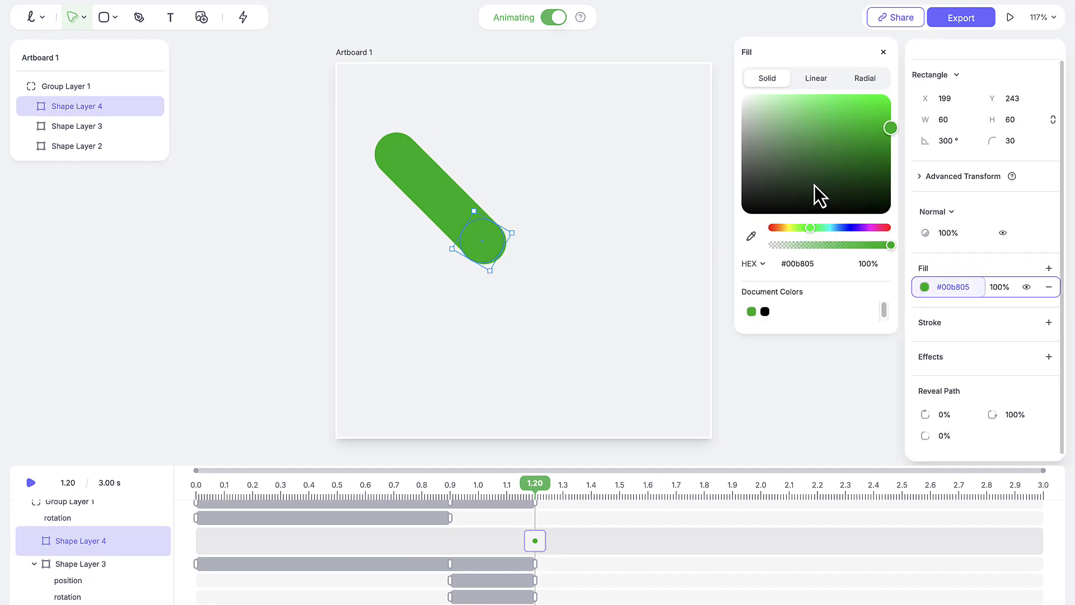
pyautogui.click(821, 128)
pyautogui.click(516, 187)
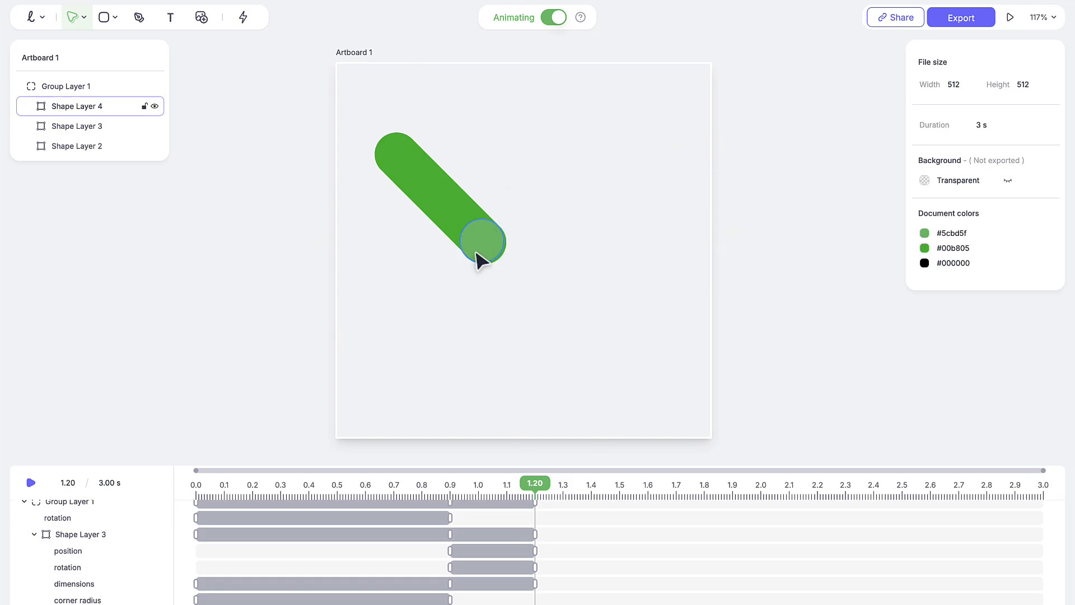
# - Align Shape Layer 4 exactly with the pill's rounded lower end, at about X 202.37, Y 244.68
pyautogui.scroll(10, 479, 257)
pyautogui.click(511, 204)
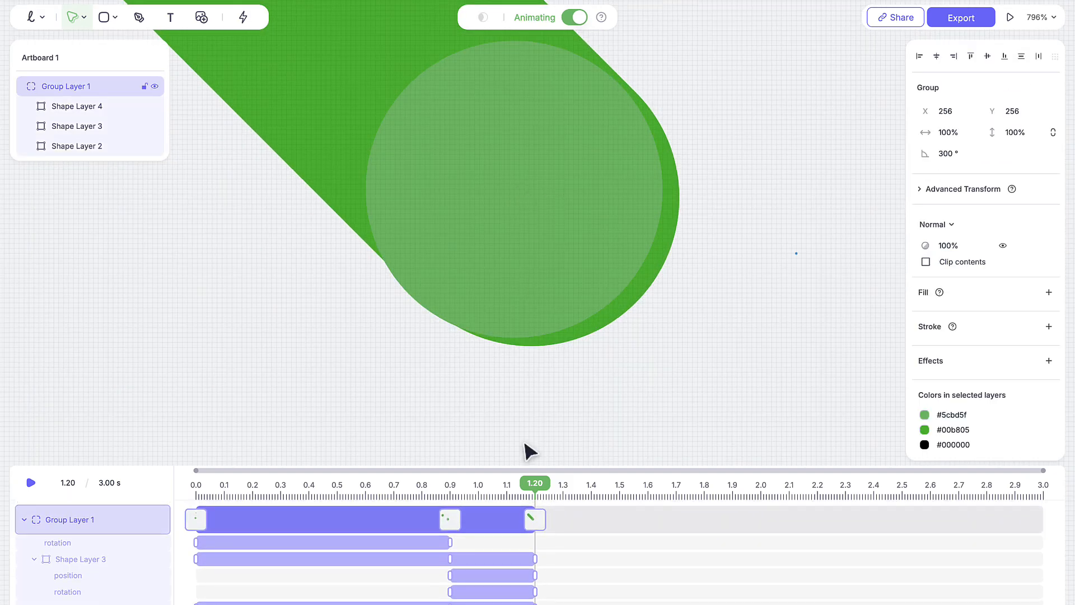
pyautogui.click(97, 107)
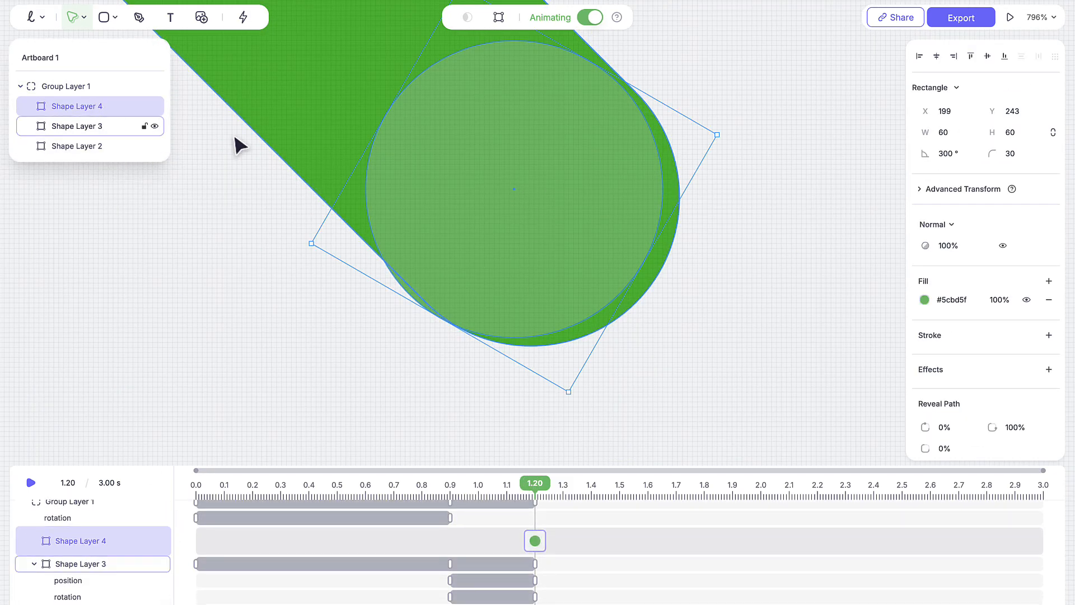
pyautogui.moveTo(472, 162); pyautogui.dragTo(521, 159)
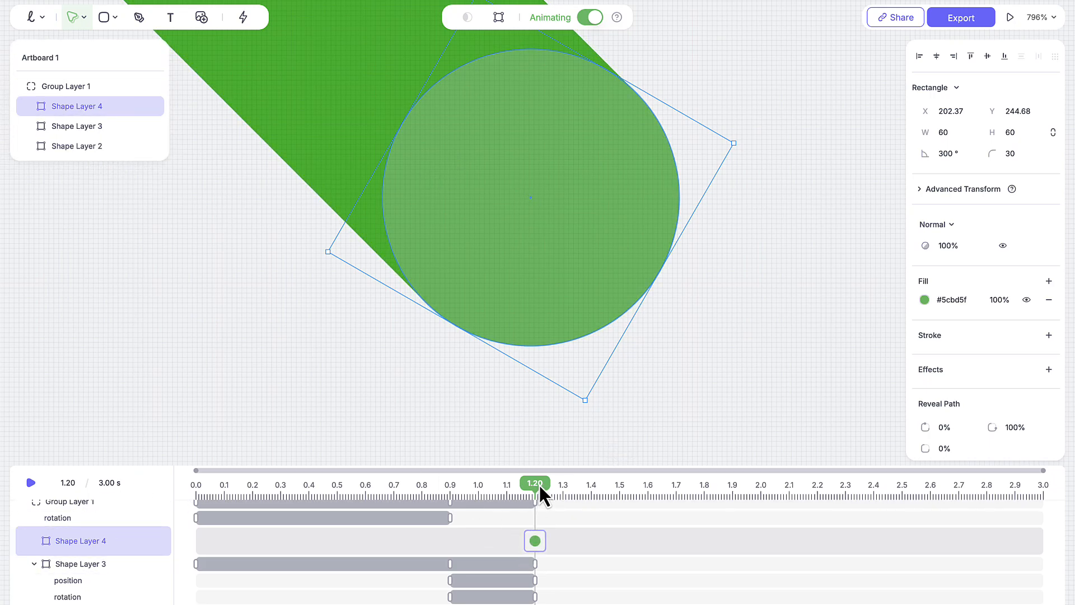
# - Set Shape Layer 4's fill to the document color #00b805 to match the pill
pyautogui.scroll(-5, 547, 161)
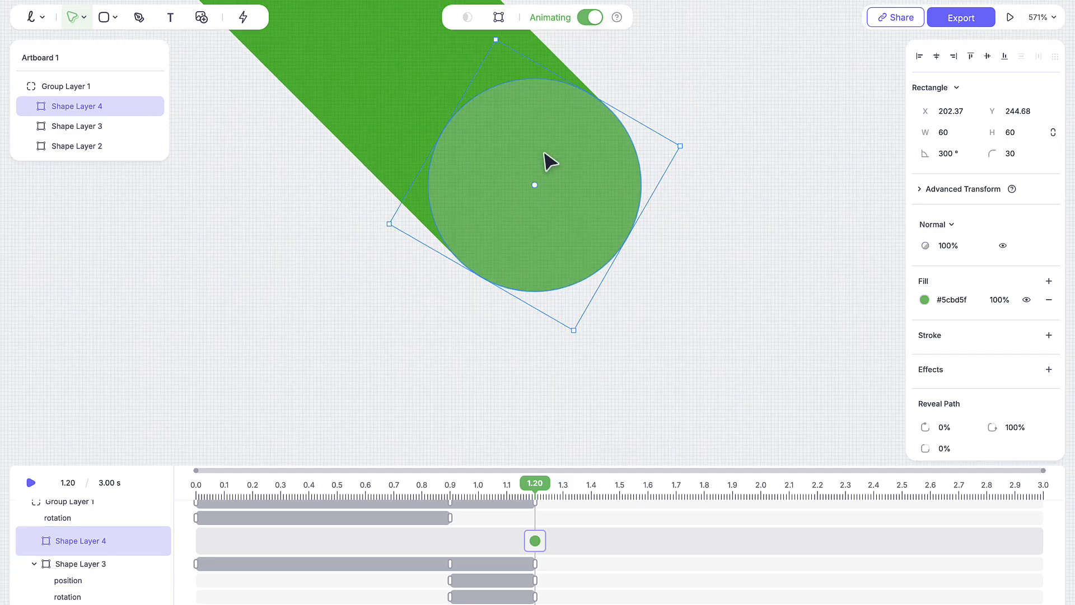
pyautogui.scroll(-4, 545, 156)
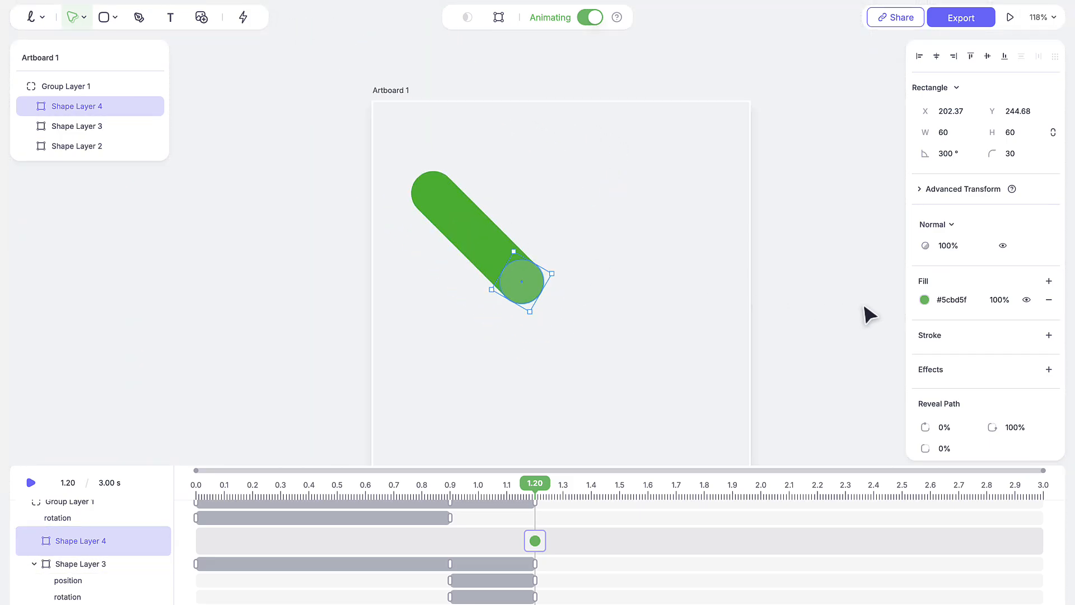
pyautogui.click(925, 299)
pyautogui.click(752, 311)
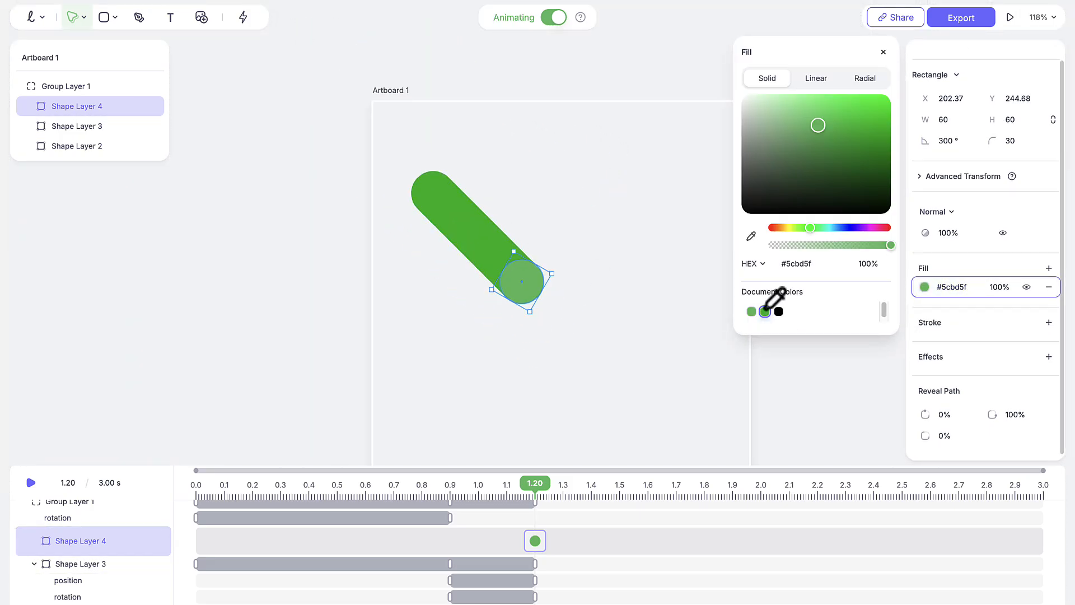
pyautogui.click(516, 63)
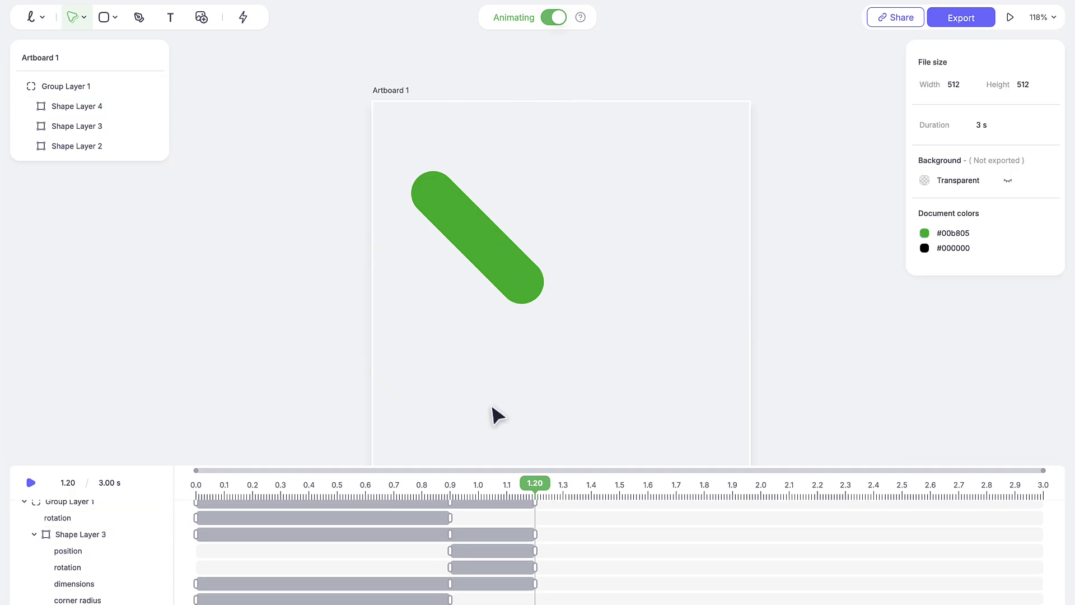
# - At 1.50 s, rotate Shape Layer 4 to 315° and stretch it up and rightward to a width of about 347 as the checkmark's long stroke
pyautogui.scroll(1, 79, 560)
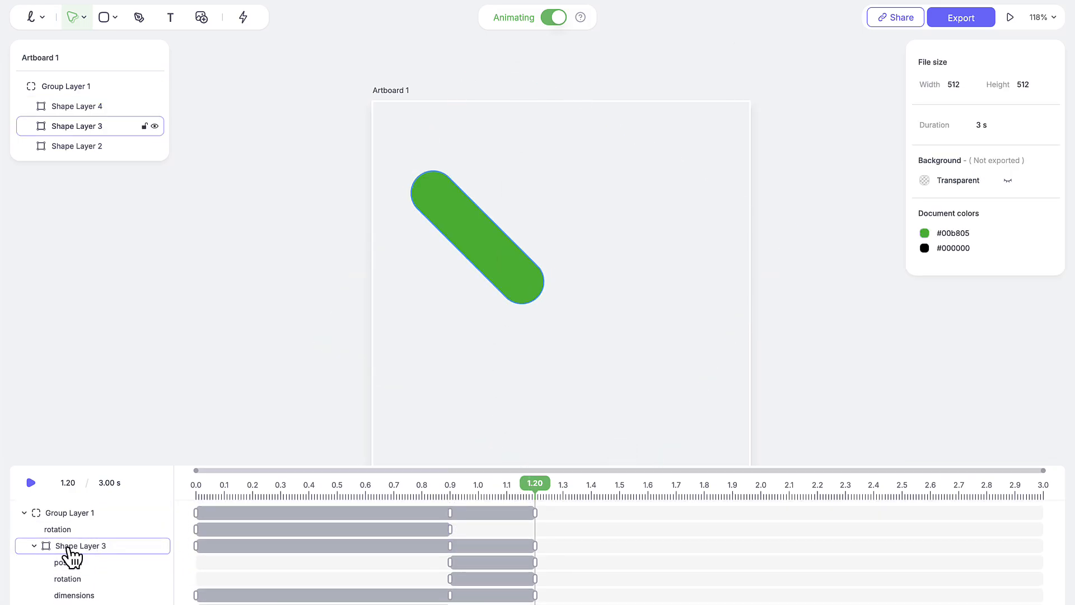
pyautogui.click(33, 544)
pyautogui.click(105, 107)
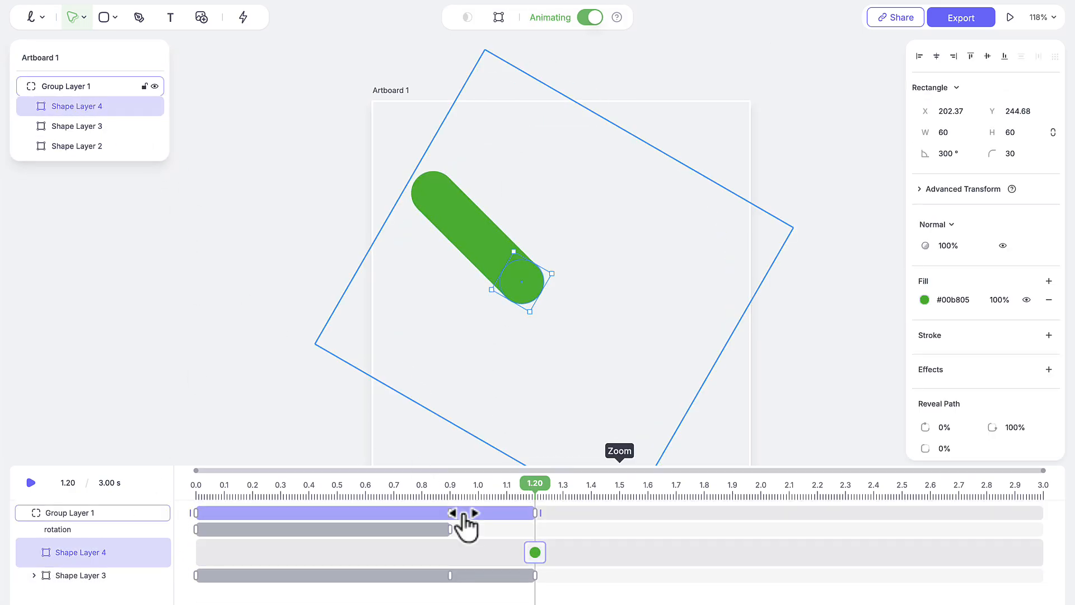
pyautogui.moveTo(539, 483); pyautogui.dragTo(647, 510)
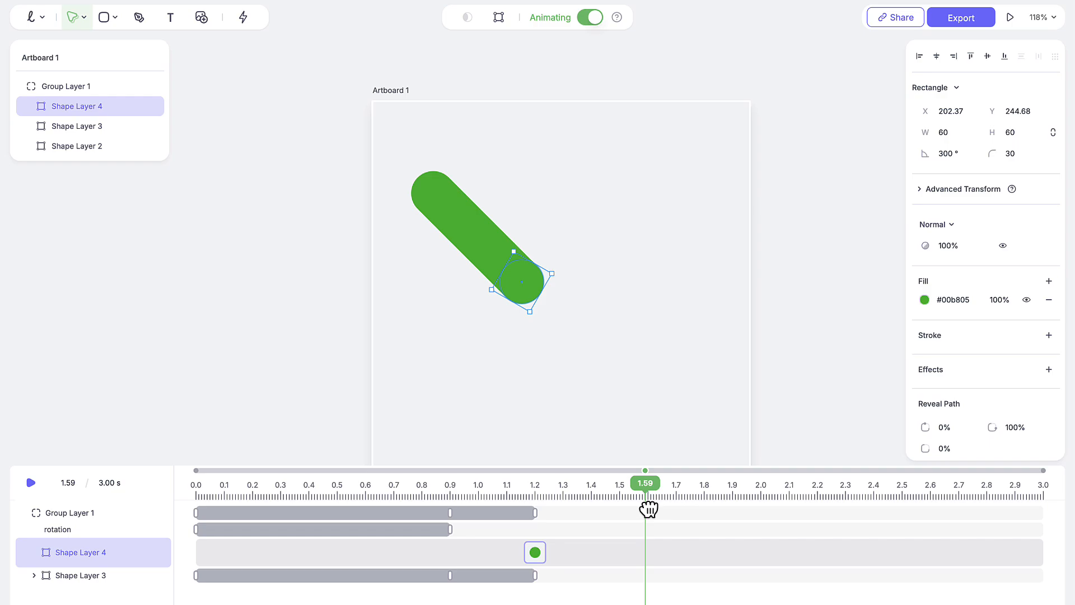
pyautogui.moveTo(649, 509); pyautogui.dragTo(623, 509)
pyautogui.click(534, 552)
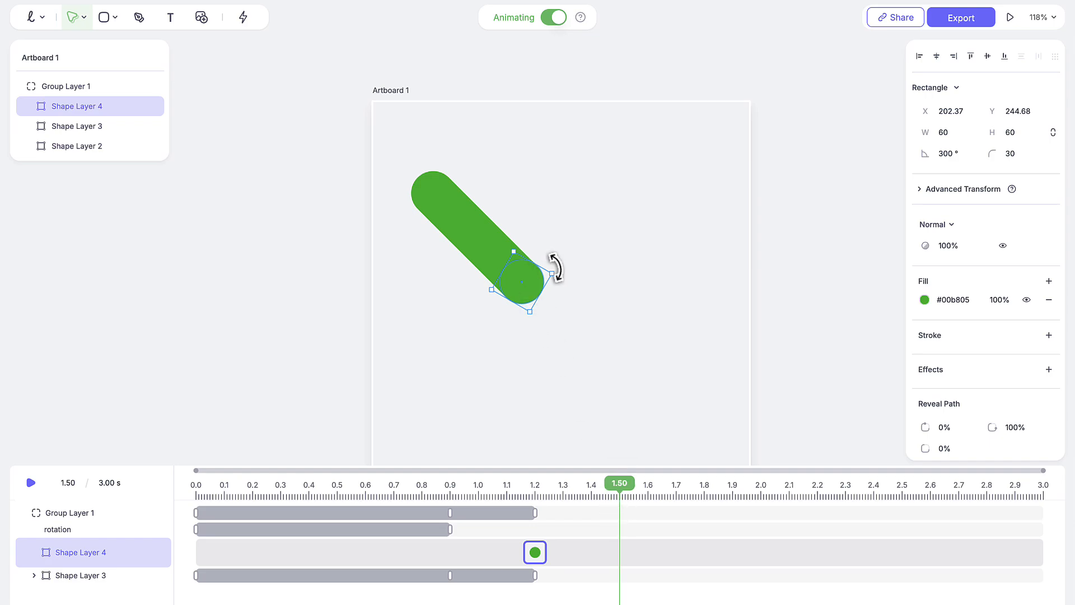
pyautogui.moveTo(555, 267); pyautogui.dragTo(692, 123)
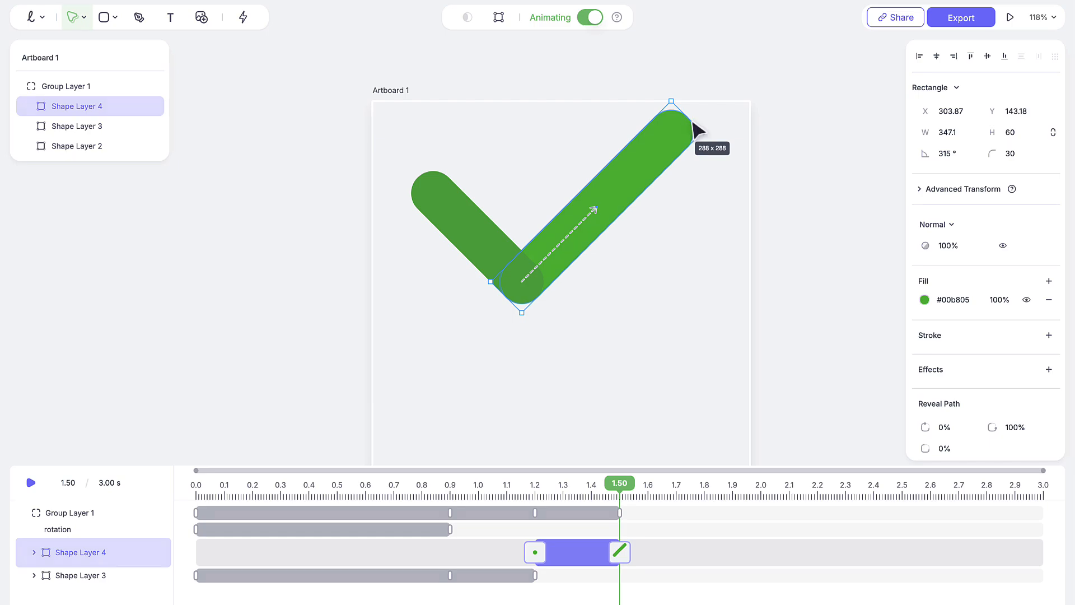
pyautogui.moveTo(698, 130); pyautogui.dragTo(699, 130)
pyautogui.click(783, 109)
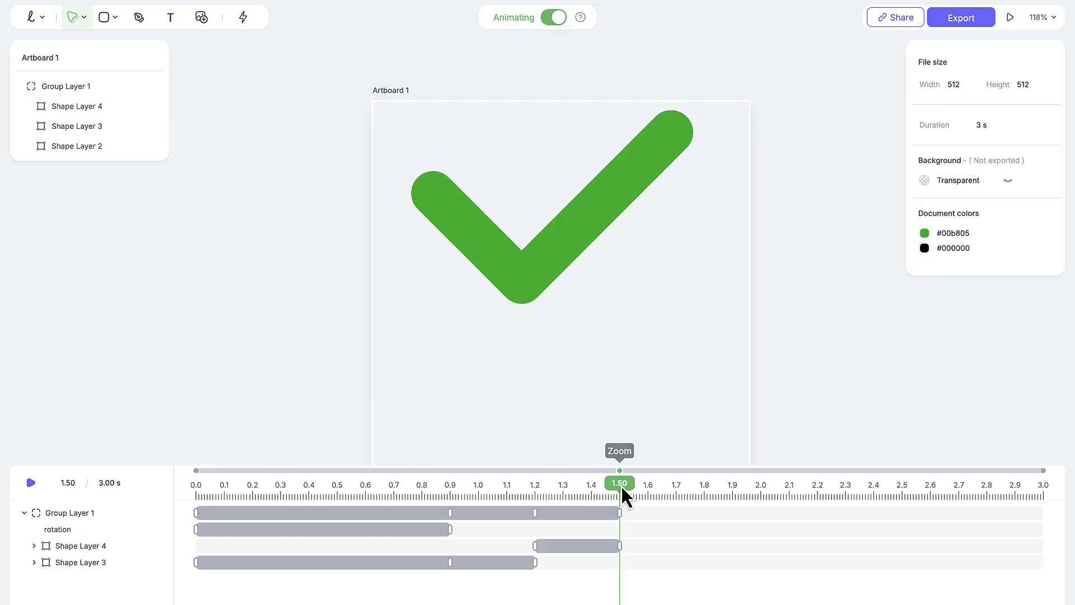
# - Return to 1.20 s and rotate Shape Layer 4's circle to 315°
pyautogui.moveTo(620, 483)
pyautogui.mouseDown()
pyautogui.moveTo(567, 480)
pyautogui.moveTo(683, 455)
pyautogui.moveTo(504, 456)
pyautogui.moveTo(637, 453)
pyautogui.moveTo(549, 459)
pyautogui.moveTo(629, 446)
pyautogui.moveTo(543, 446)
pyautogui.moveTo(631, 436)
pyautogui.moveTo(535, 449)
pyautogui.mouseUp()
pyautogui.click(532, 532)
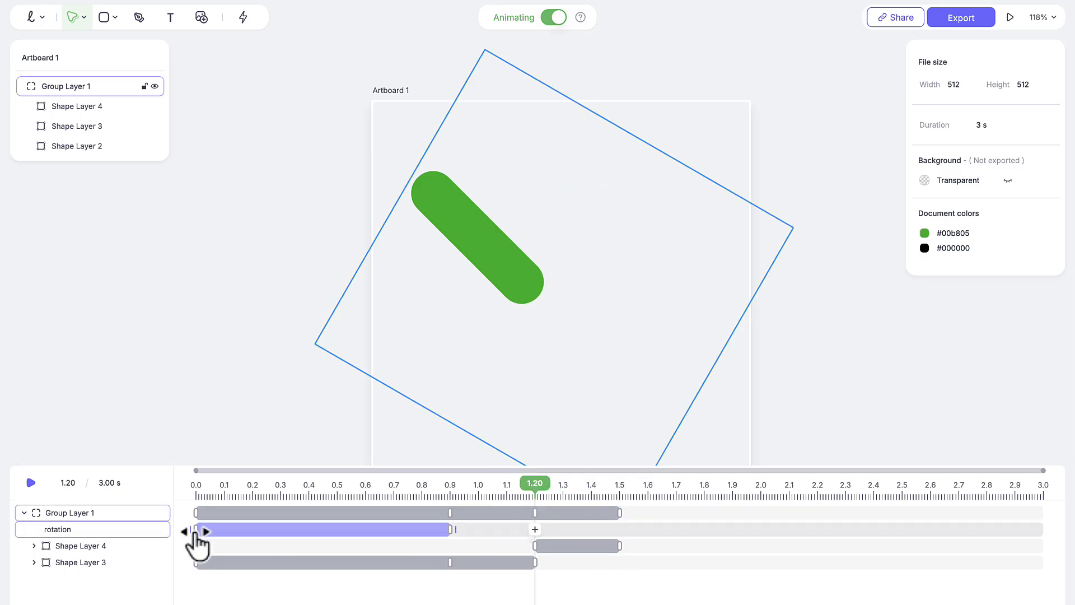
pyautogui.click(95, 105)
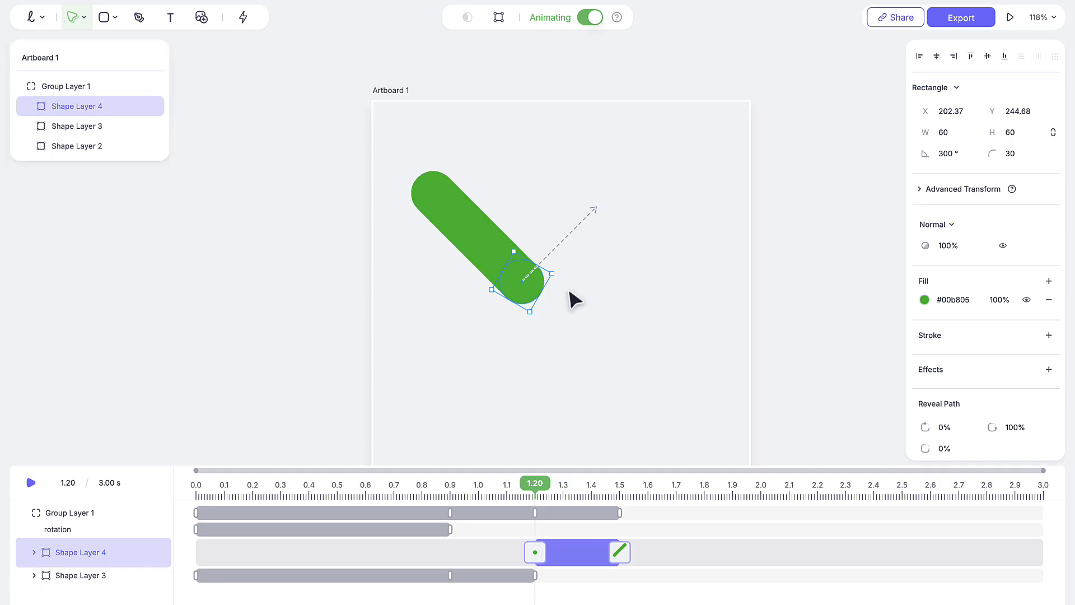
pyautogui.scroll(5, 532, 282)
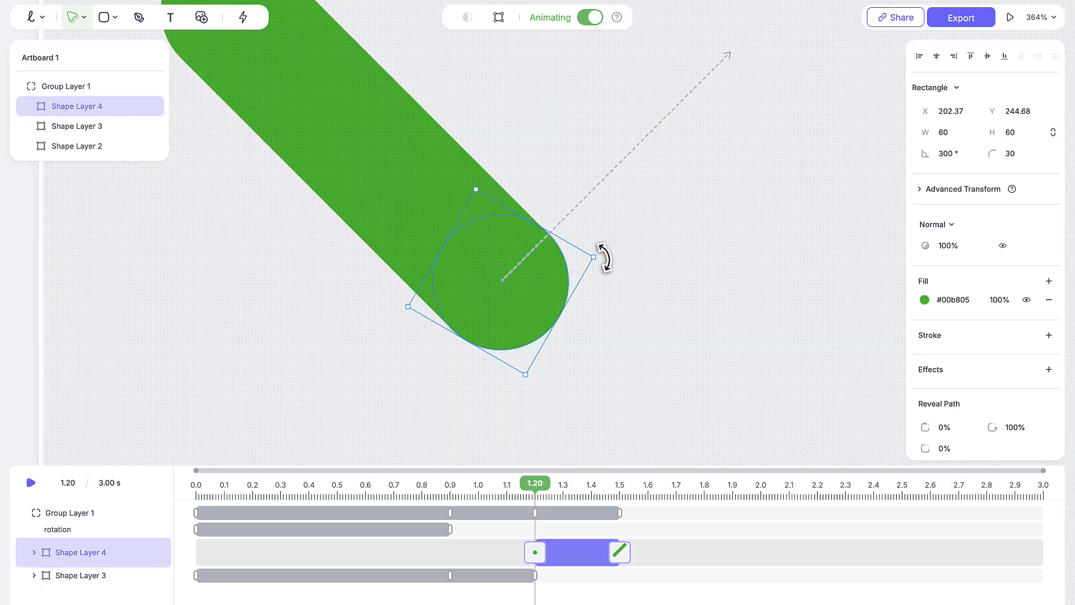
pyautogui.moveTo(614, 270); pyautogui.dragTo(616, 279)
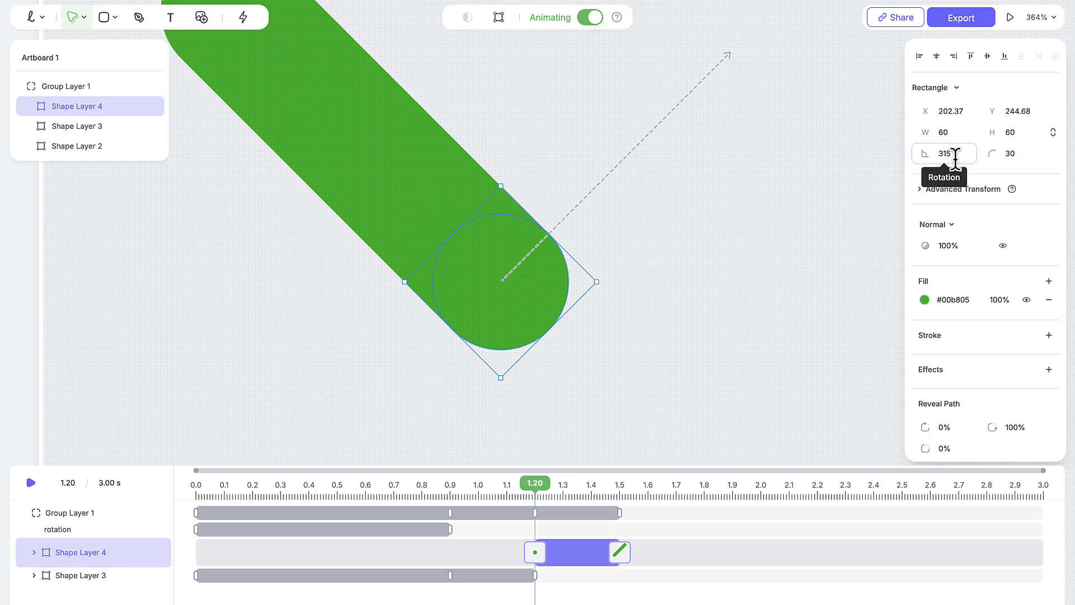
pyautogui.scroll(-3, 707, 304)
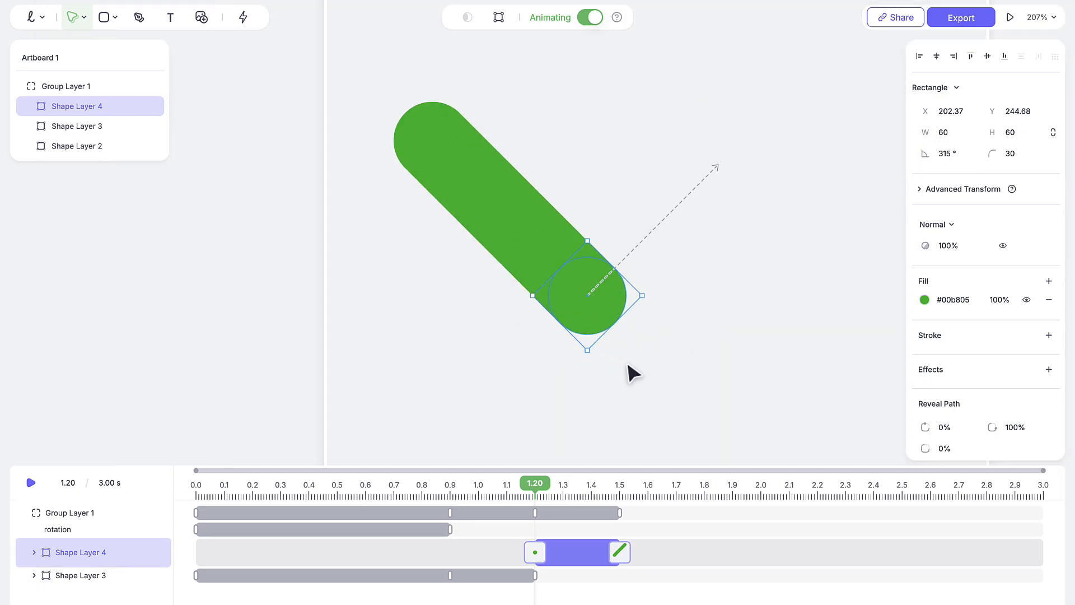
pyautogui.moveTo(536, 484)
pyautogui.mouseDown()
pyautogui.moveTo(622, 491)
pyautogui.moveTo(528, 487)
pyautogui.moveTo(623, 491)
pyautogui.moveTo(532, 493)
pyautogui.mouseUp()
pyautogui.scroll(-5, 574, 287)
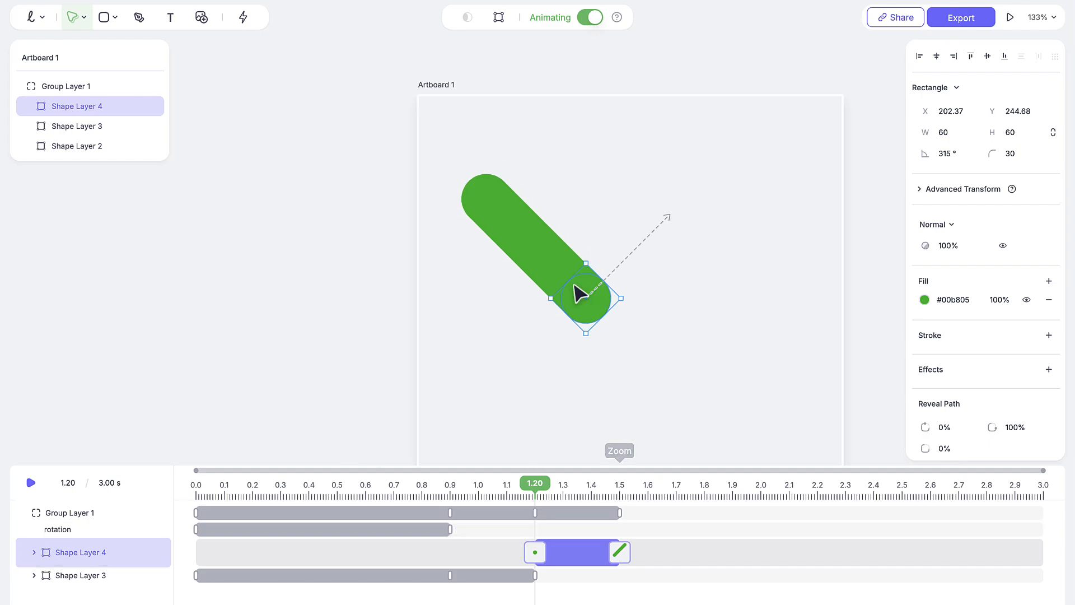
# - Play the animation from the start to review the checkmark's long stroke growing out of the pill
pyautogui.click(364, 237)
pyautogui.moveTo(538, 484); pyautogui.dragTo(153, 472)
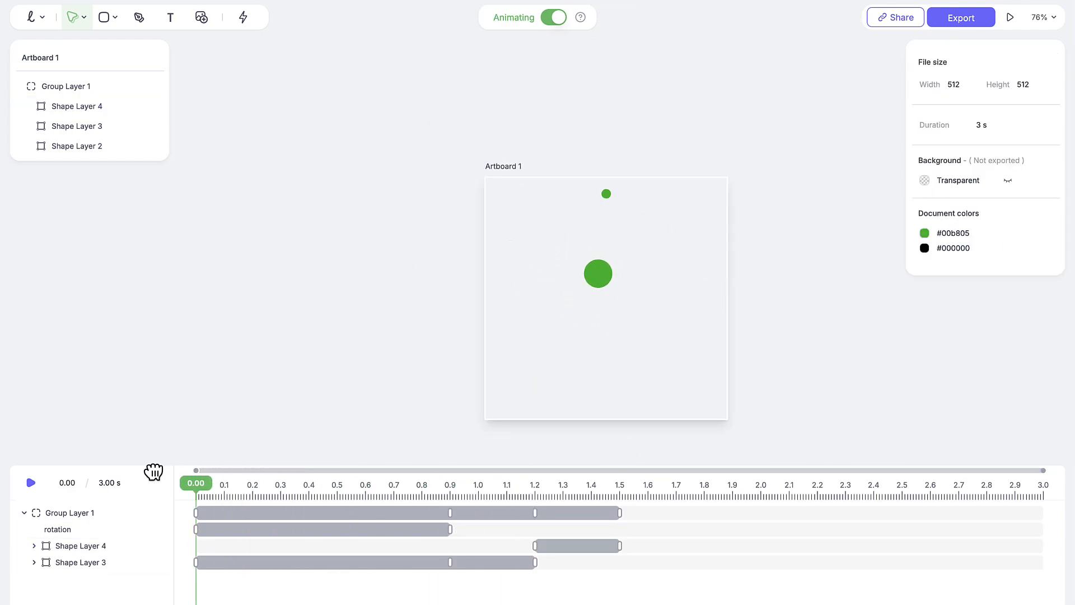
pyautogui.scroll(-2, 420, 230)
pyautogui.hscroll(2, 420, 230)
pyautogui.scroll(3, 568, 175)
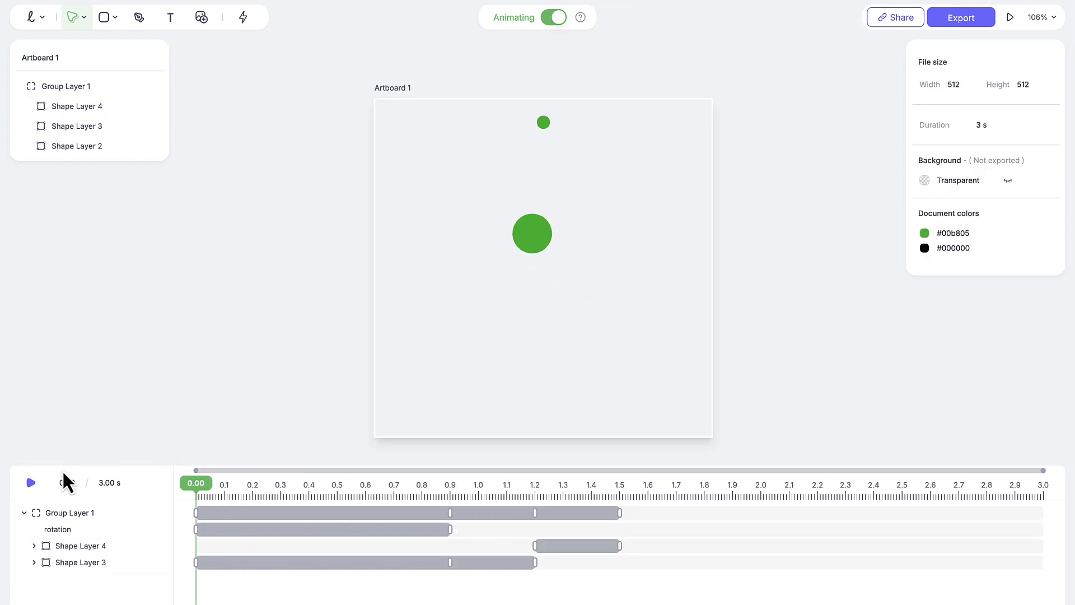
pyautogui.click(31, 482)
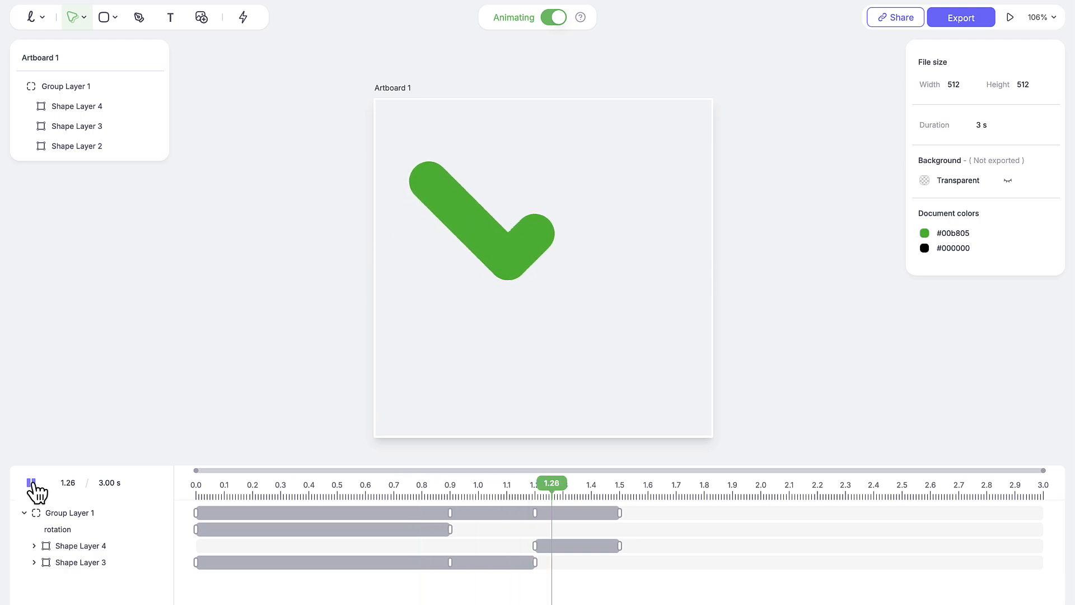
pyautogui.press('space')
# - Set Shape Layer 4's opacity to 0% at 0 s
pyautogui.moveTo(732, 492); pyautogui.dragTo(160, 519)
pyautogui.click(100, 547)
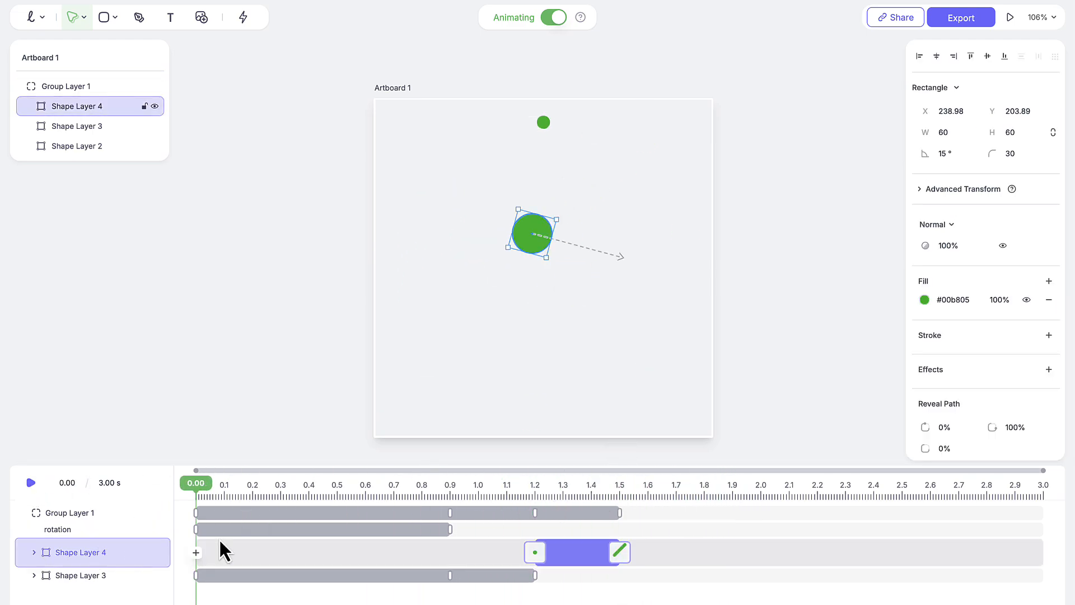
pyautogui.click(955, 246)
pyautogui.write('0')
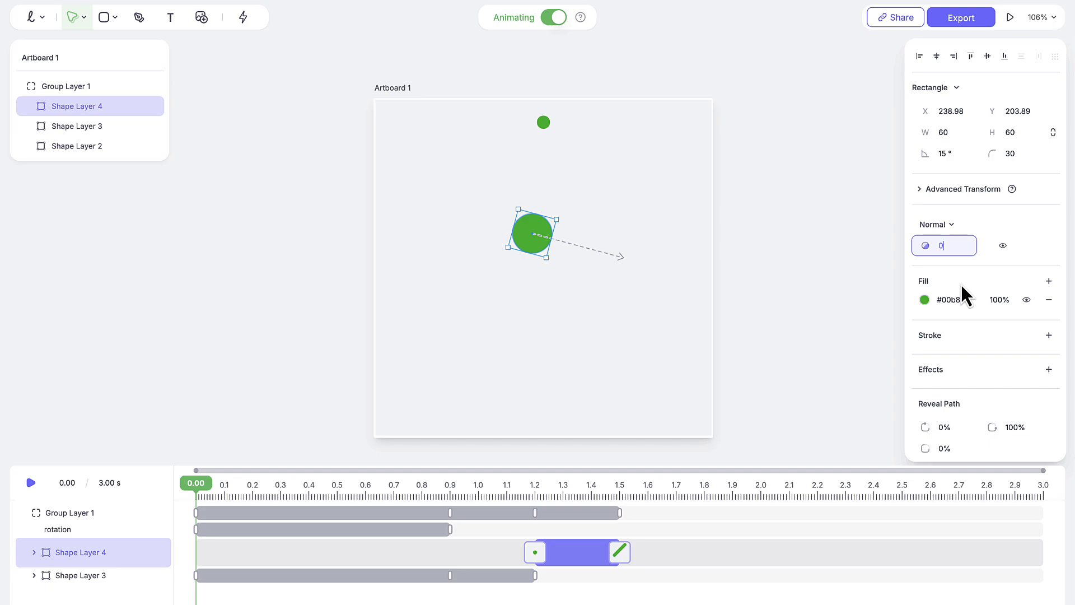
pyautogui.press('Return')
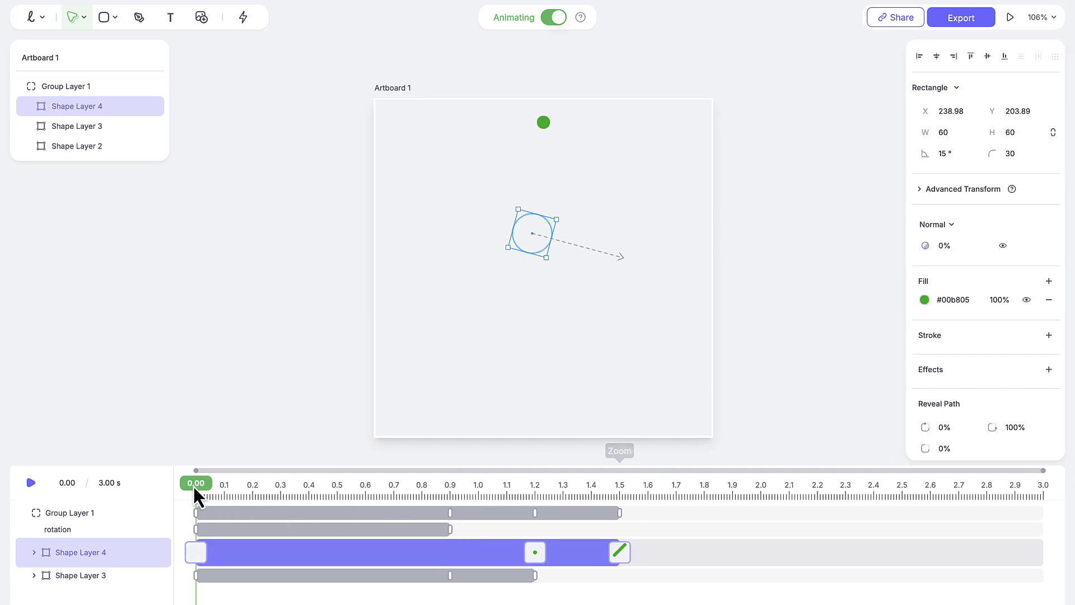
# - Set Shape Layer 4's opacity to 0% at 1.19 s and scrub past 1.20 s to check its appearance
pyautogui.moveTo(196, 493); pyautogui.dragTo(536, 502)
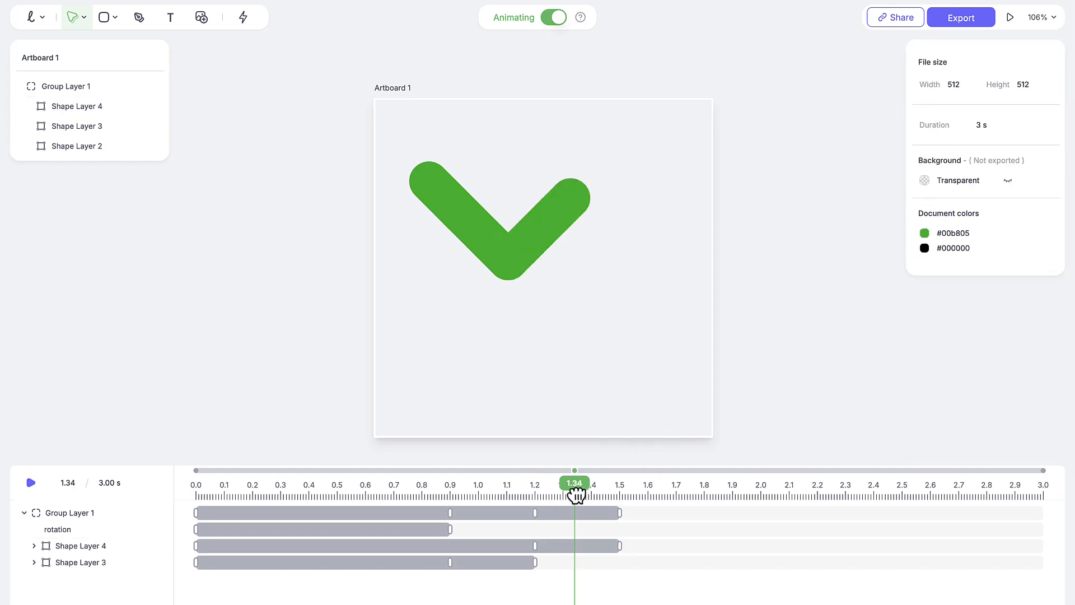
pyautogui.moveTo(575, 492); pyautogui.dragTo(531, 526)
pyautogui.click(74, 107)
pyautogui.scroll(10, 559, 554)
pyautogui.scroll(8, 543, 549)
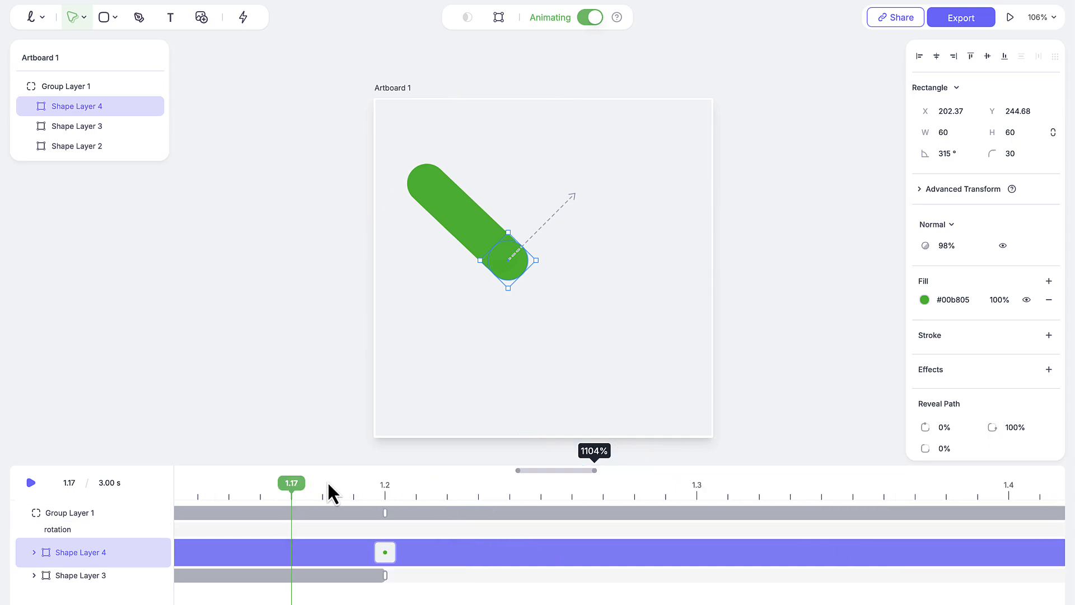
pyautogui.moveTo(289, 498); pyautogui.dragTo(347, 504)
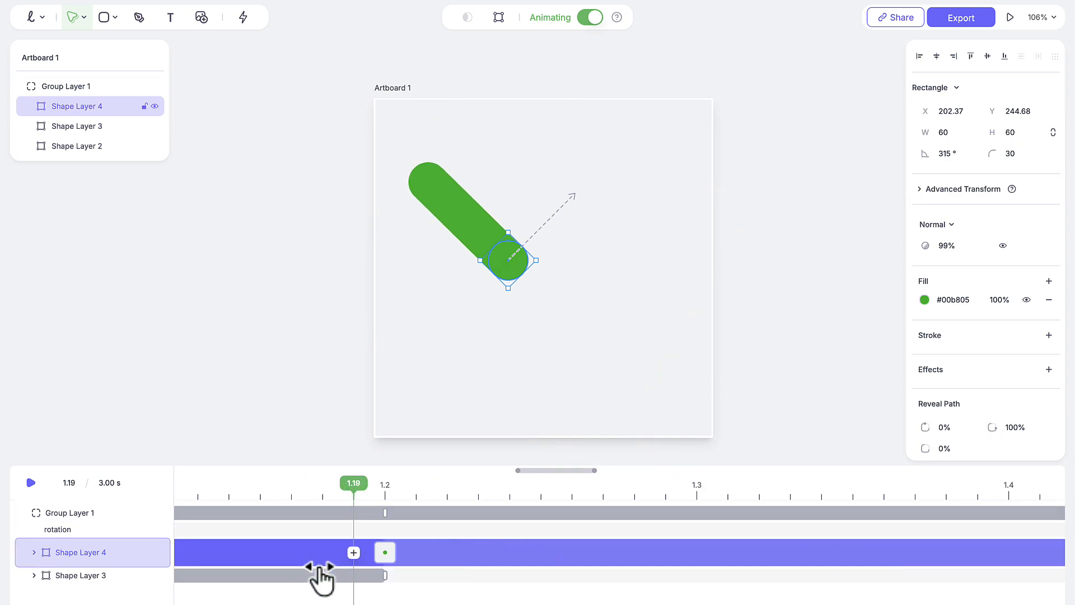
pyautogui.click(948, 246)
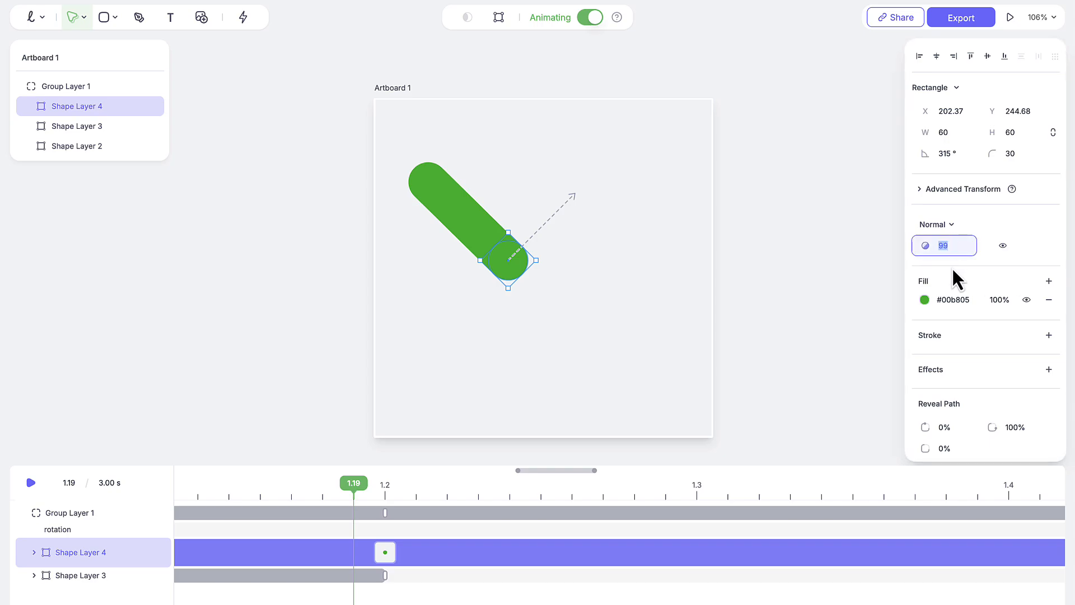
pyautogui.press('Return')
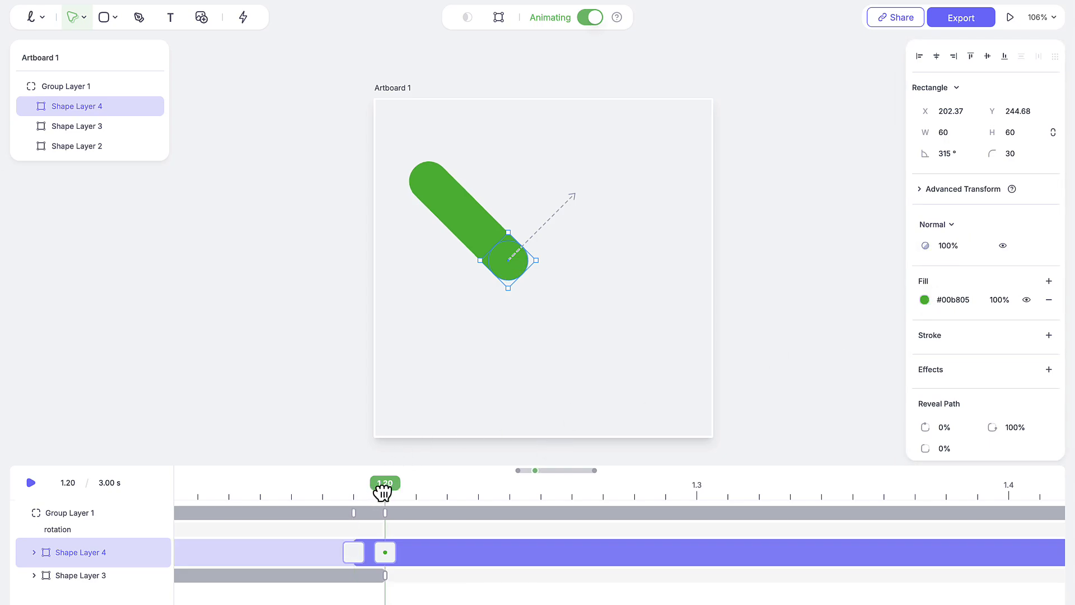
pyautogui.moveTo(382, 492)
pyautogui.mouseDown()
pyautogui.moveTo(360, 492)
pyautogui.moveTo(399, 498)
pyautogui.mouseUp()
pyautogui.moveTo(394, 499); pyautogui.dragTo(522, 507)
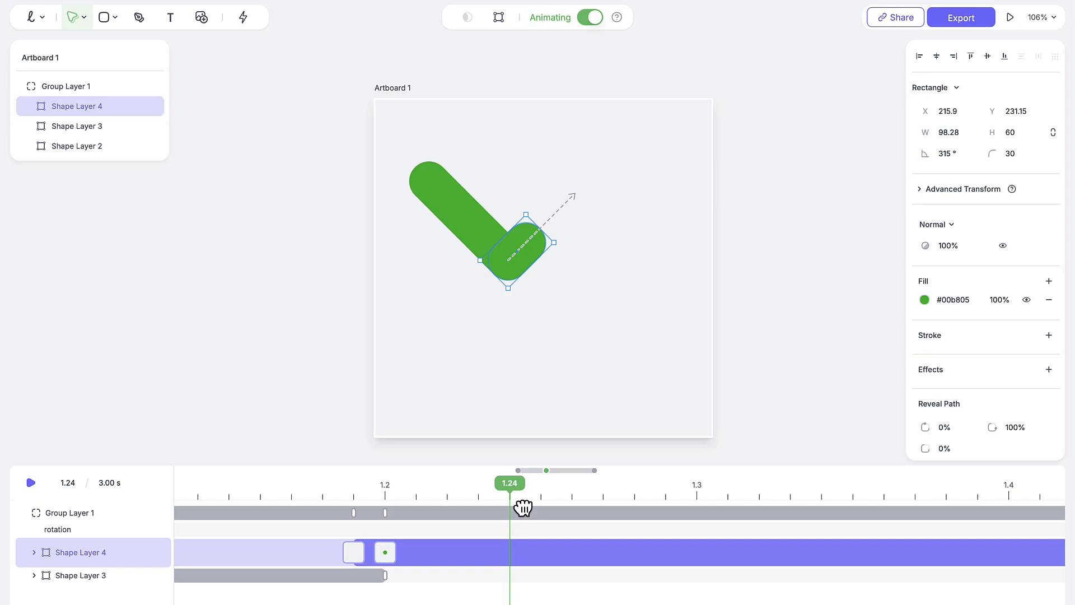
# - At 1.50 s, move Shape Layers 4 and 3 together downward to centre the checkmark on the artboard
pyautogui.scroll(-10, 495, 527)
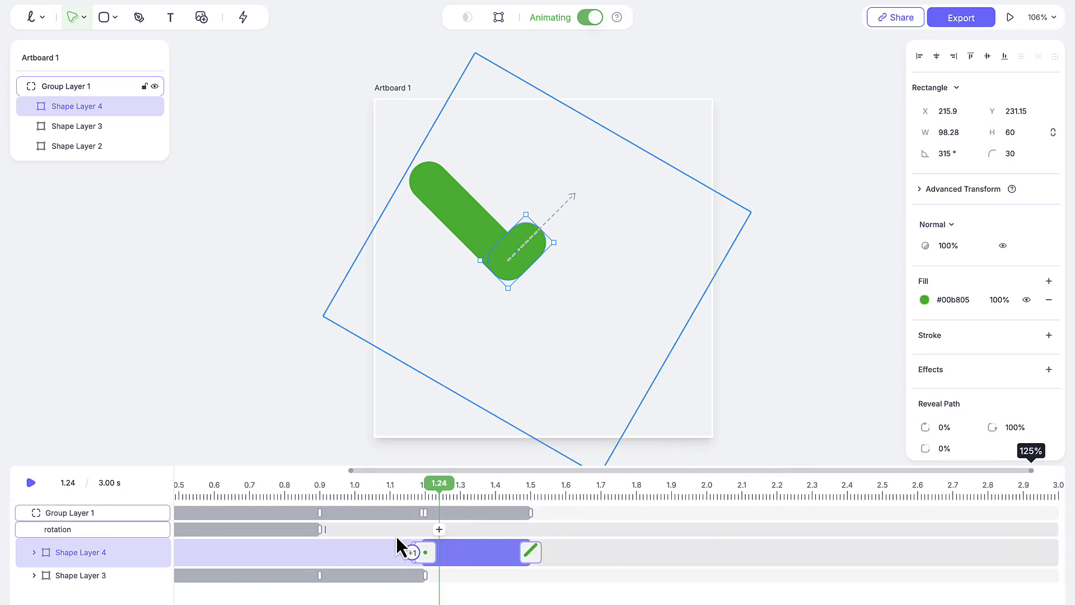
pyautogui.moveTo(543, 489)
pyautogui.mouseDown()
pyautogui.moveTo(210, 507)
pyautogui.moveTo(470, 518)
pyautogui.moveTo(649, 547)
pyautogui.moveTo(621, 544)
pyautogui.mouseUp()
pyautogui.click(242, 448)
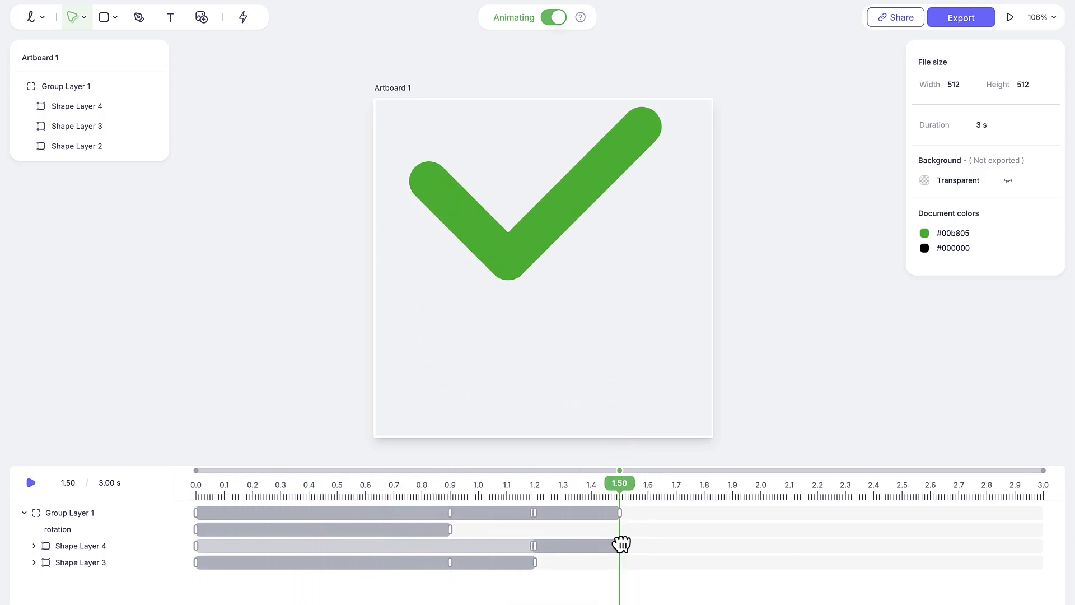
pyautogui.click(522, 257)
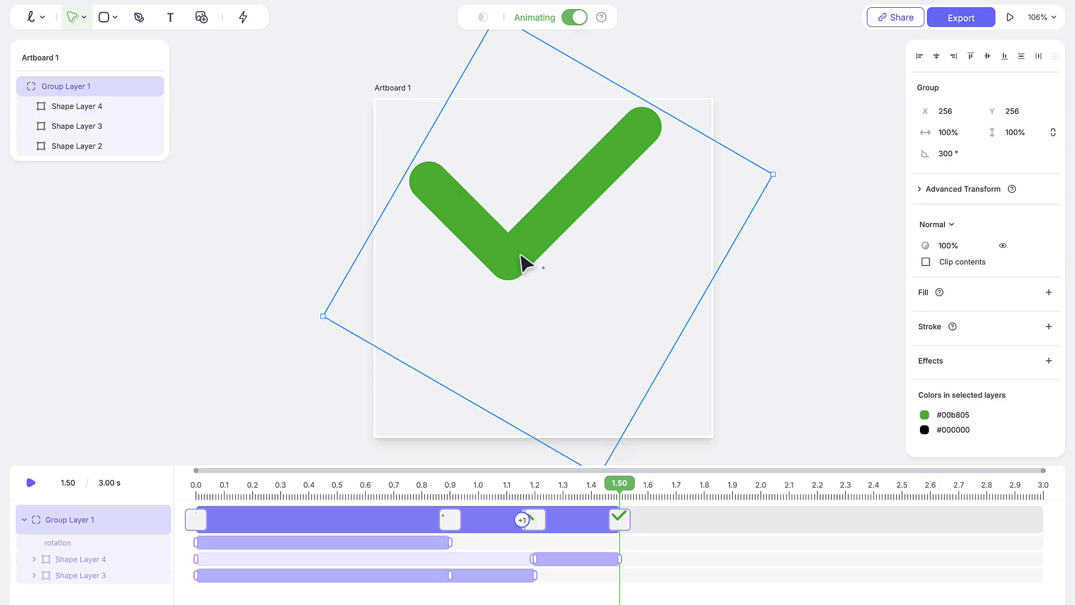
pyautogui.click(93, 106)
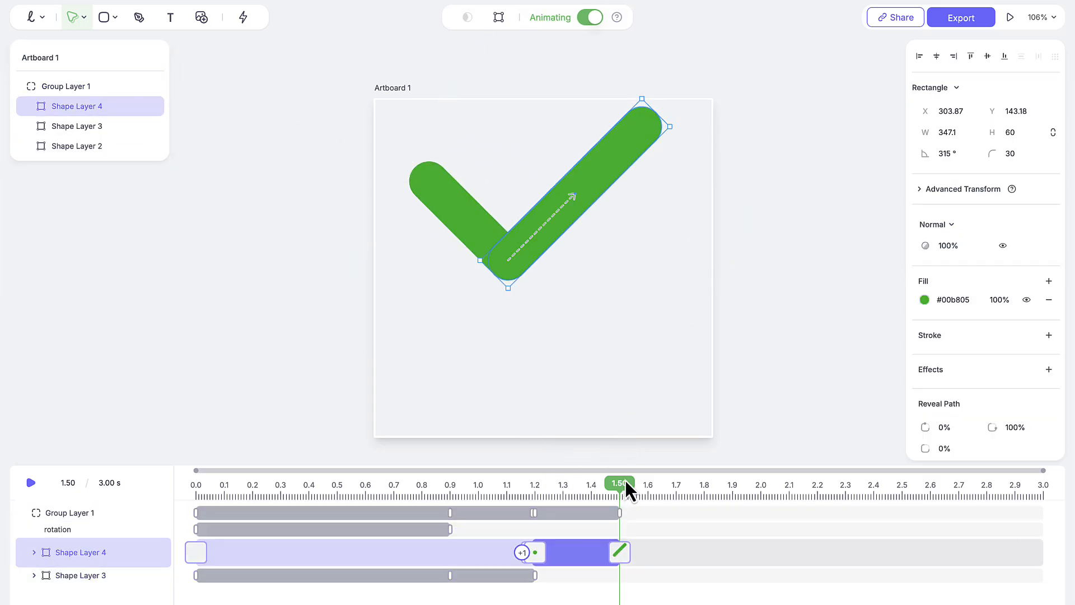
pyautogui.keyDown('shift'); pyautogui.click(97, 127); pyautogui.keyUp('shift')
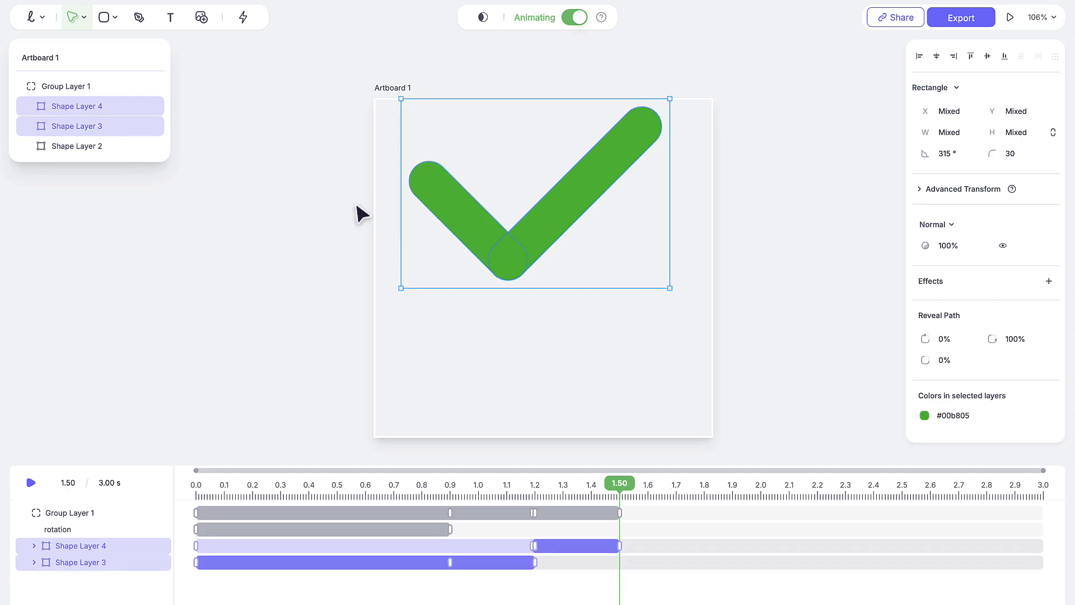
pyautogui.moveTo(559, 206); pyautogui.dragTo(566, 288)
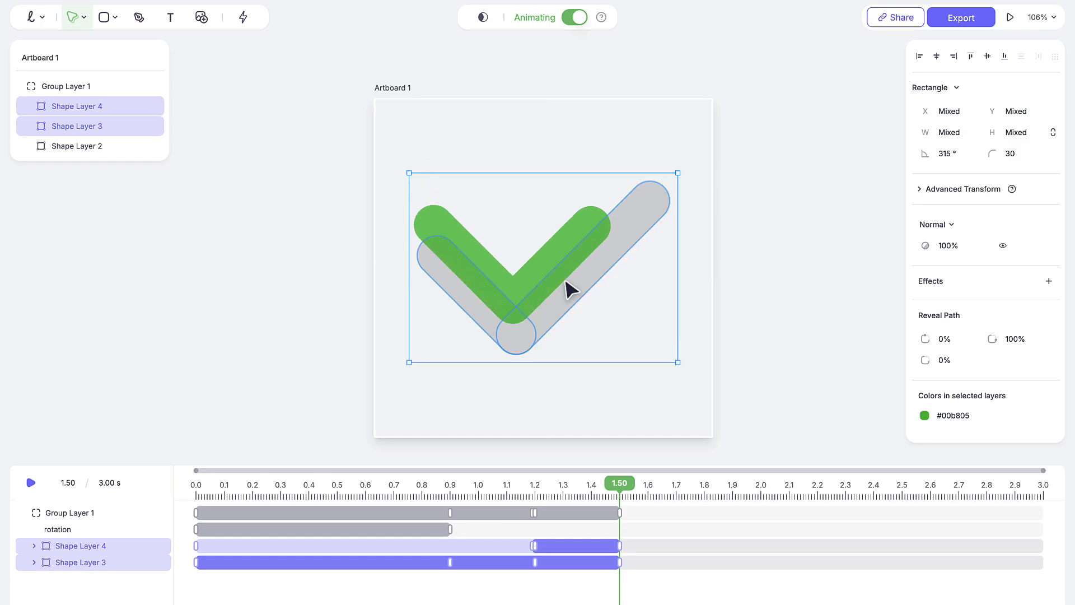
# - Play the animation from the start to review the repositioned checkmark
pyautogui.moveTo(626, 484); pyautogui.dragTo(196, 483)
pyautogui.click(215, 421)
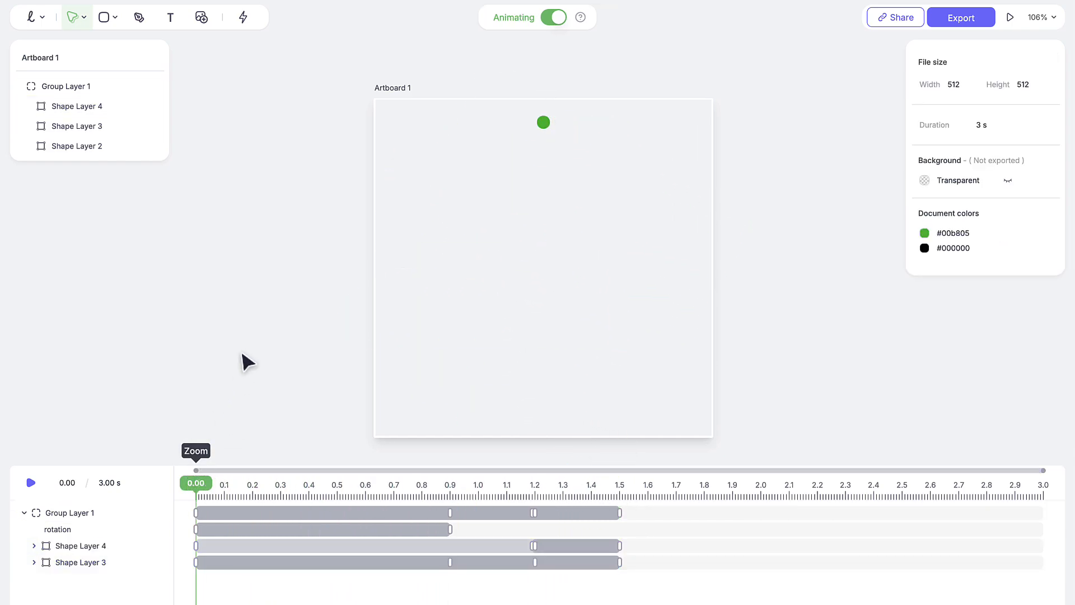
pyautogui.press('space')
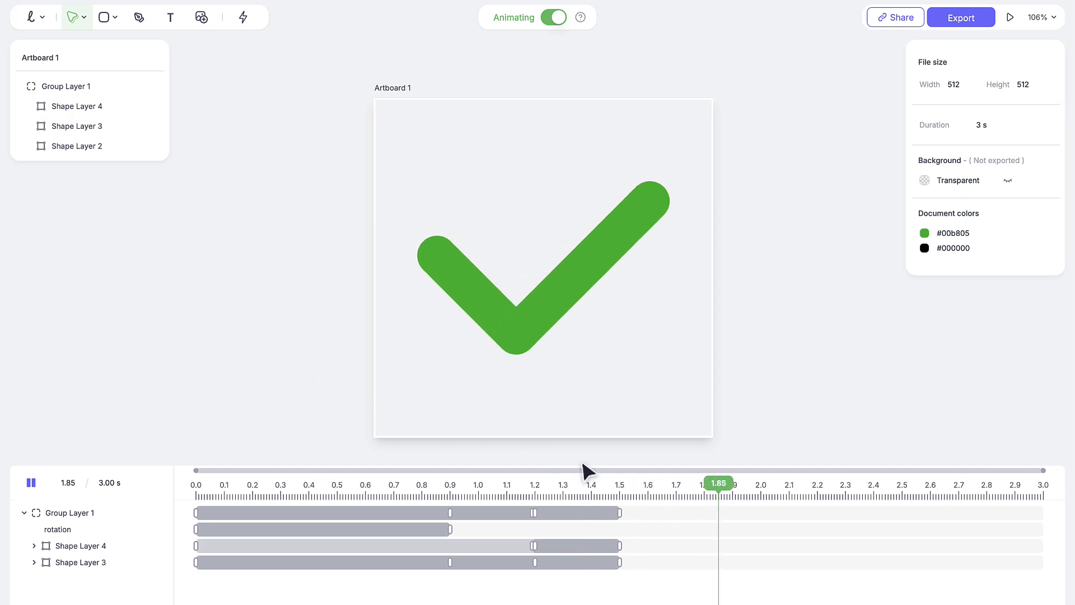
pyautogui.press('space')
# - Apply Bounce In easing to Group Layer 1's segments from 0.90 to 1.19 s and from 1.20 to 1.50 s
pyautogui.moveTo(797, 493); pyautogui.dragTo(464, 492)
pyautogui.click(492, 514)
pyautogui.click(488, 520)
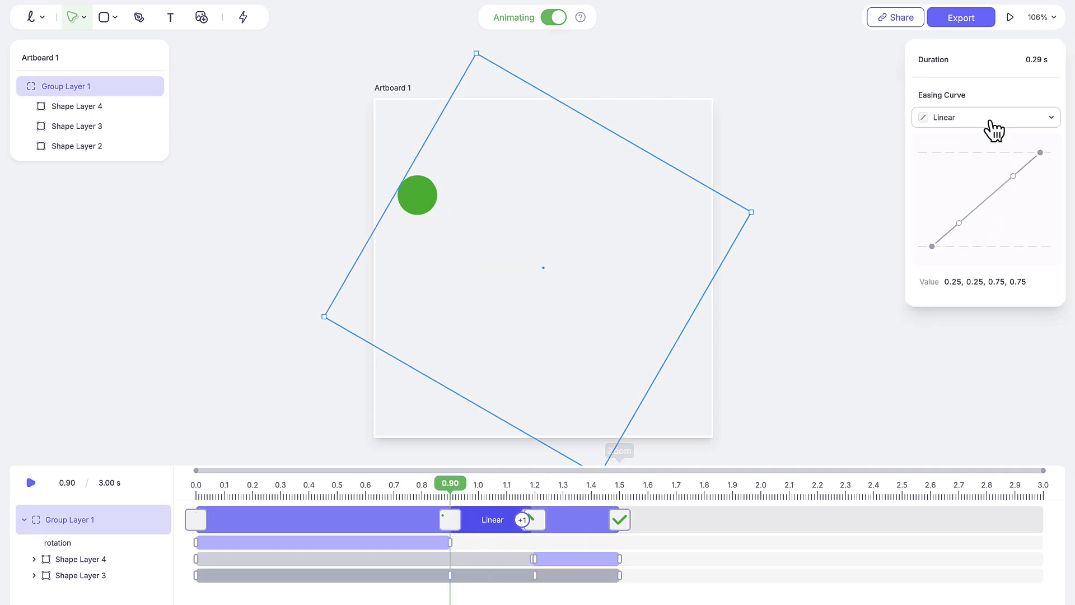
pyautogui.click(988, 122)
pyautogui.click(975, 225)
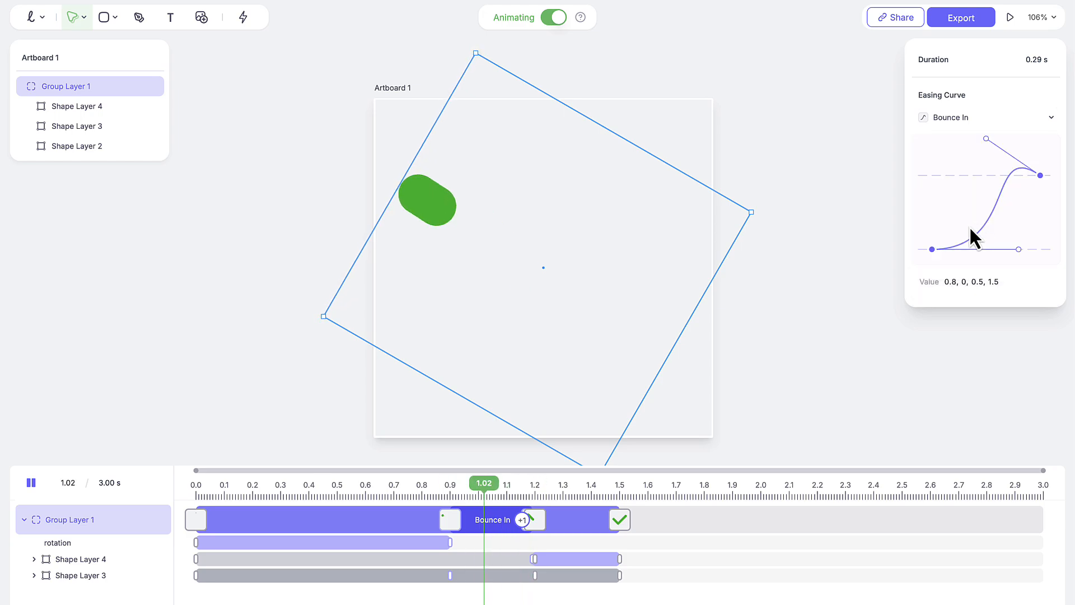
pyautogui.click(572, 520)
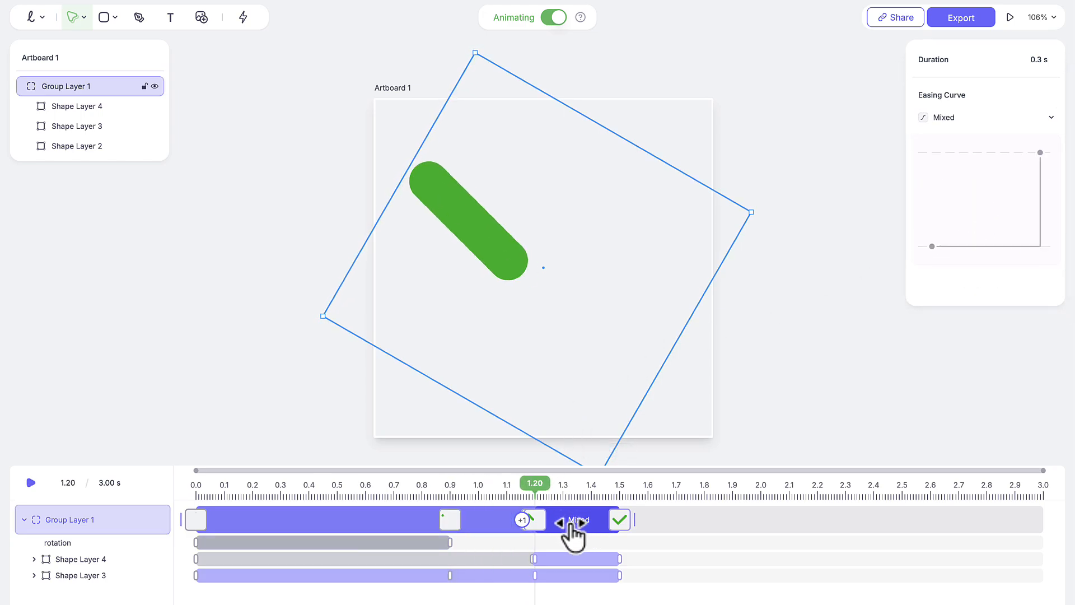
pyautogui.click(956, 119)
pyautogui.click(964, 225)
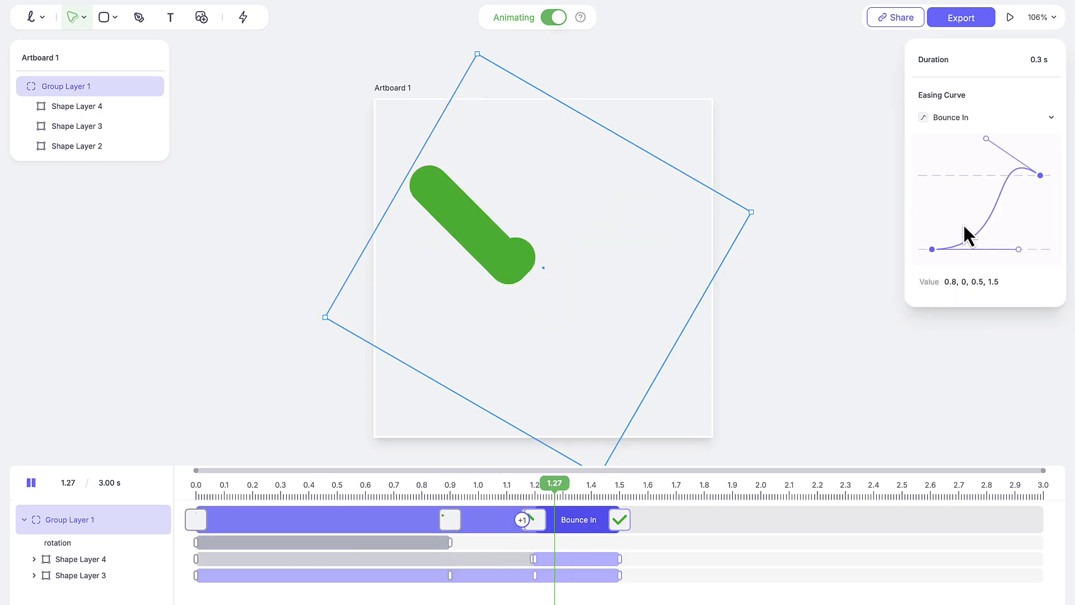
# - Play the whole animation from 0 s to review the bounce easing
pyautogui.moveTo(536, 483); pyautogui.dragTo(168, 472)
pyautogui.click(199, 376)
pyautogui.click(31, 483)
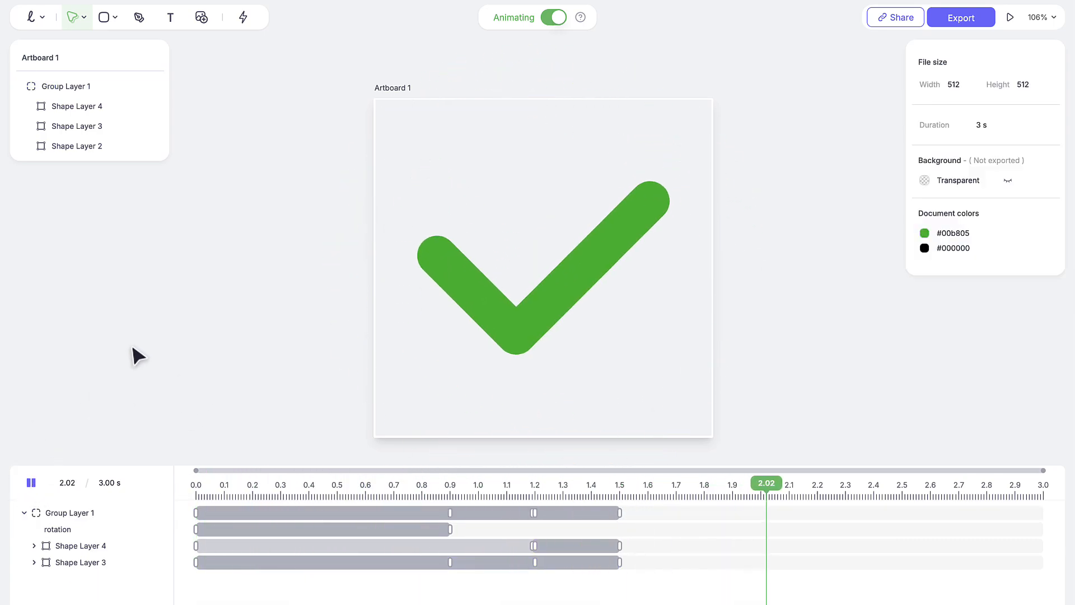
pyautogui.press('space')
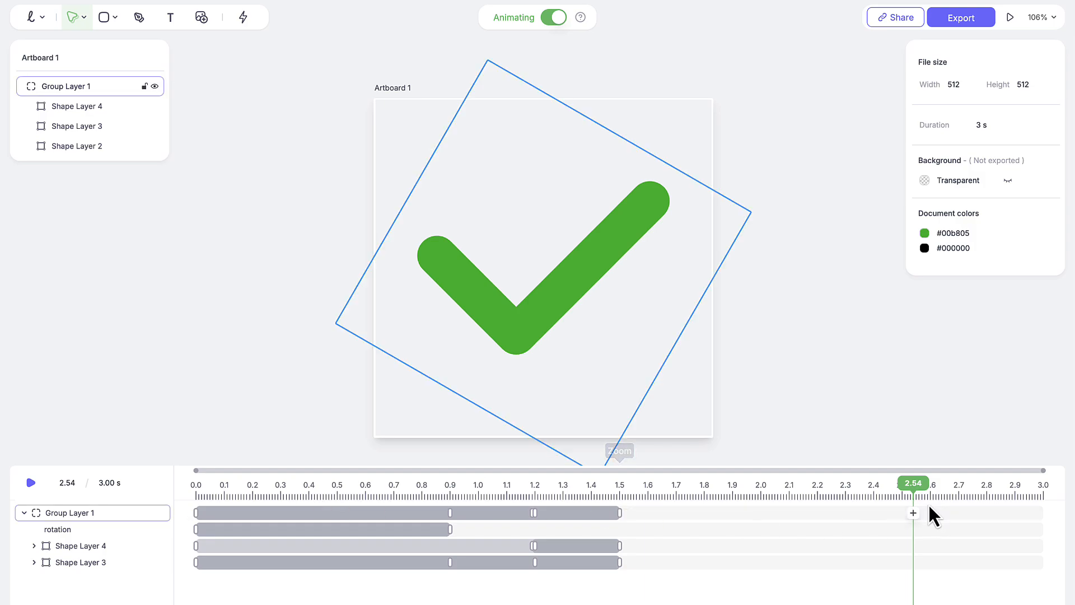
# - At 0.90 s, move Shape Layer 3's circle to the next point on its motion path, the short stroke's centre at 1.20 s
pyautogui.moveTo(912, 484)
pyautogui.mouseDown()
pyautogui.moveTo(162, 480)
pyautogui.moveTo(396, 495)
pyautogui.moveTo(631, 539)
pyautogui.moveTo(432, 511)
pyautogui.moveTo(638, 530)
pyautogui.moveTo(418, 511)
pyautogui.moveTo(452, 510)
pyautogui.mouseUp()
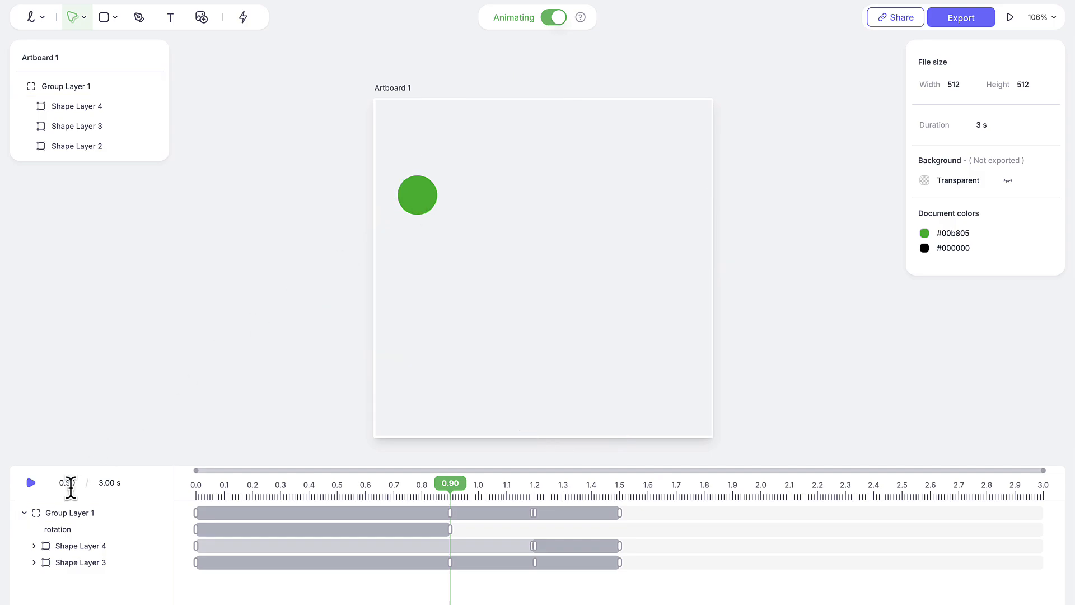
pyautogui.click(73, 562)
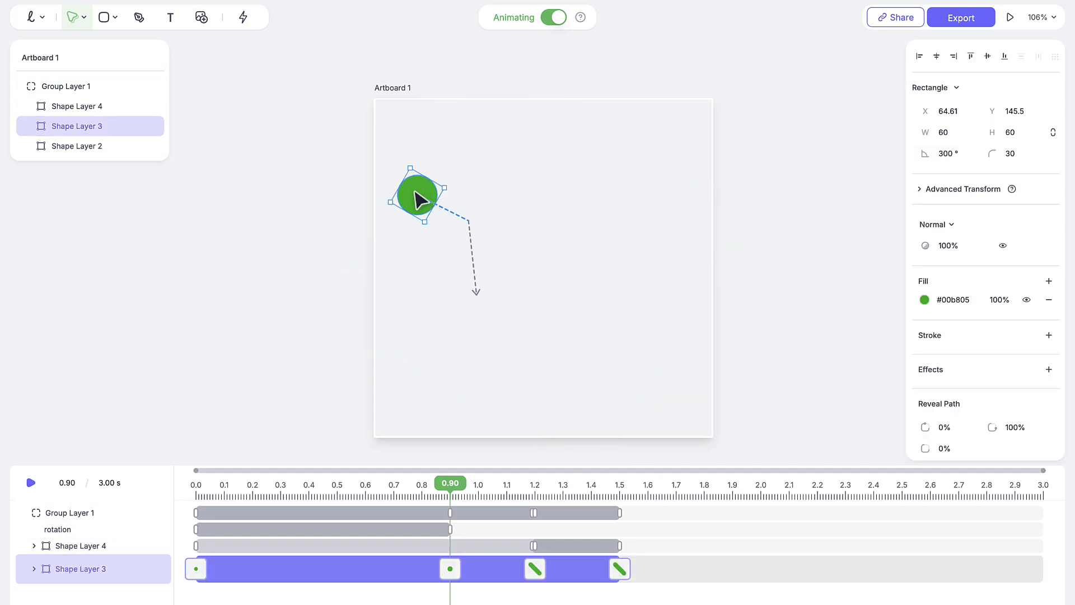
pyautogui.click(419, 197)
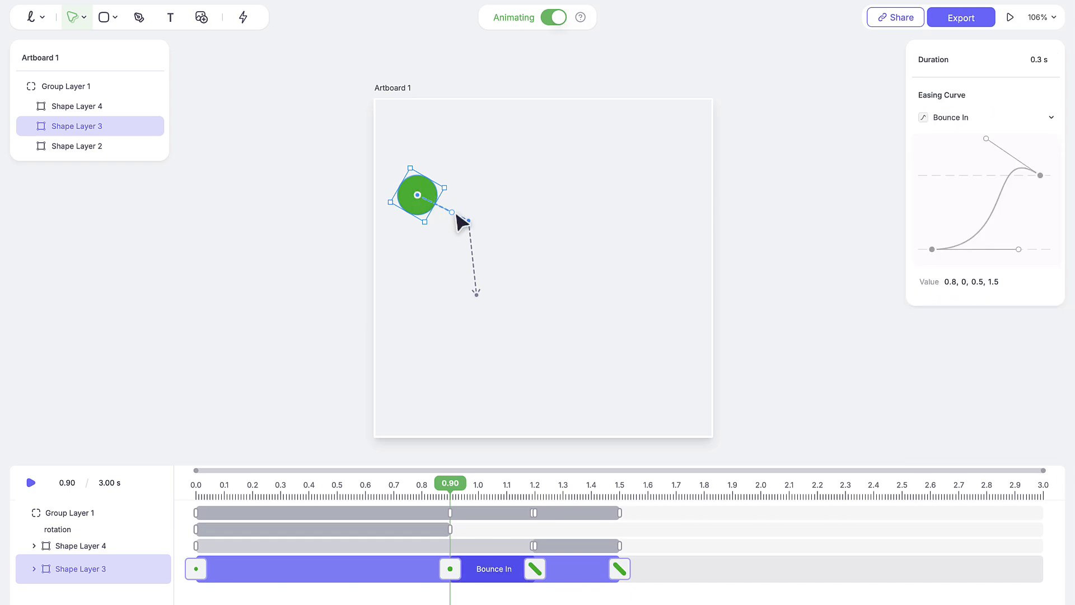
pyautogui.moveTo(423, 193); pyautogui.dragTo(466, 206)
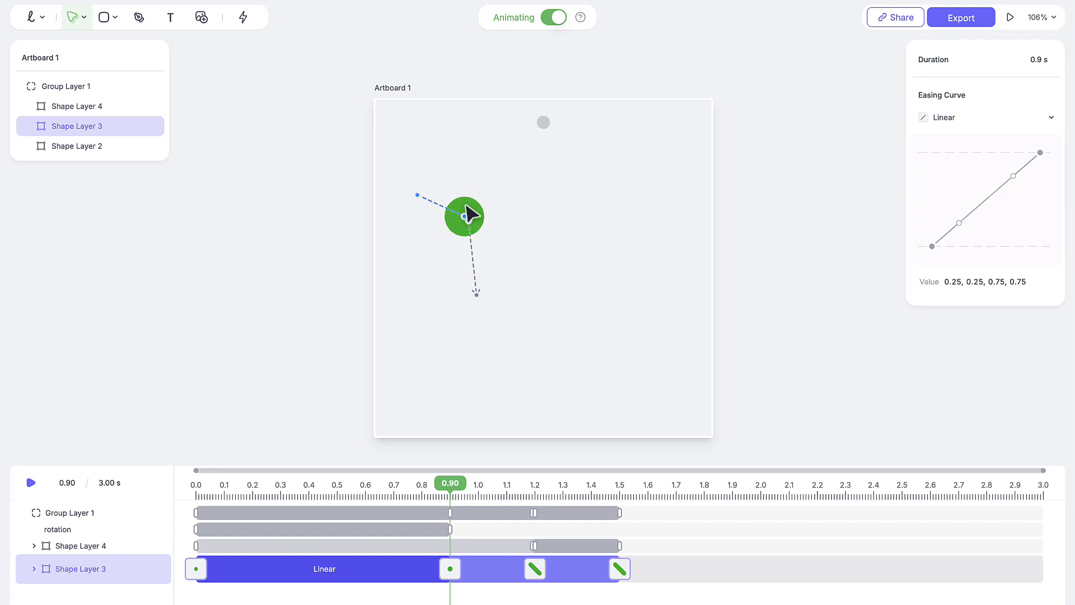
pyautogui.click(470, 220)
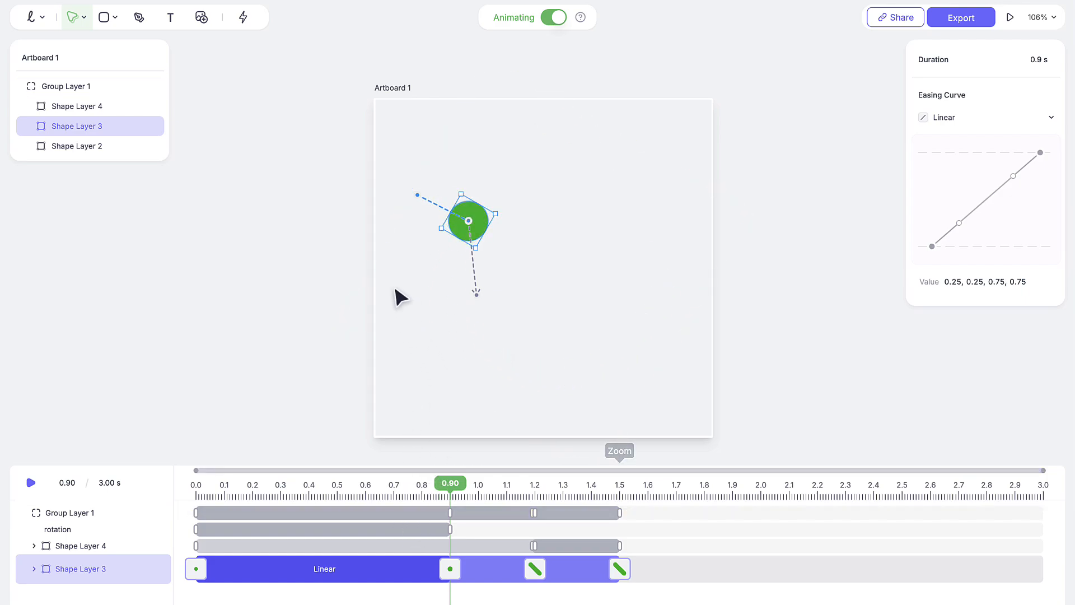
pyautogui.click(401, 368)
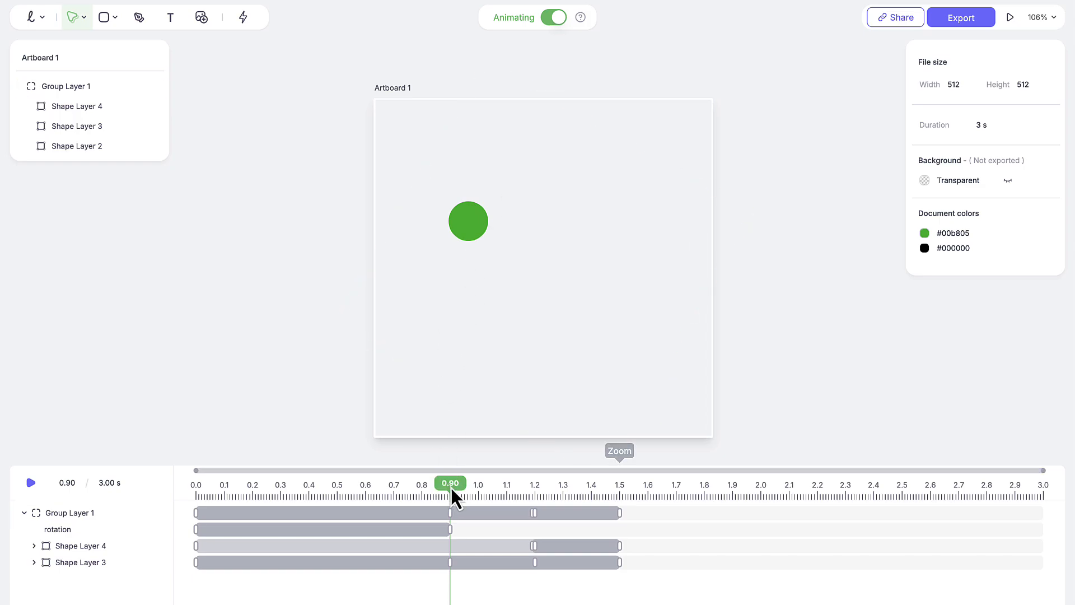
# - Play the animation twice from the start to check the circle's new path and its growth into the short stroke
pyautogui.moveTo(463, 495); pyautogui.dragTo(193, 534)
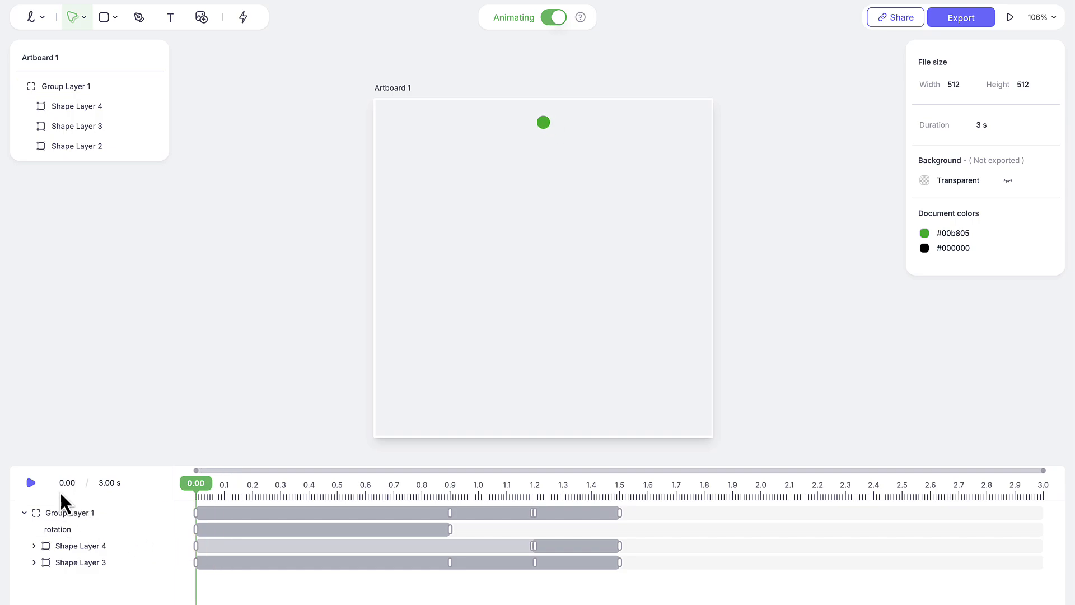
pyautogui.click(32, 483)
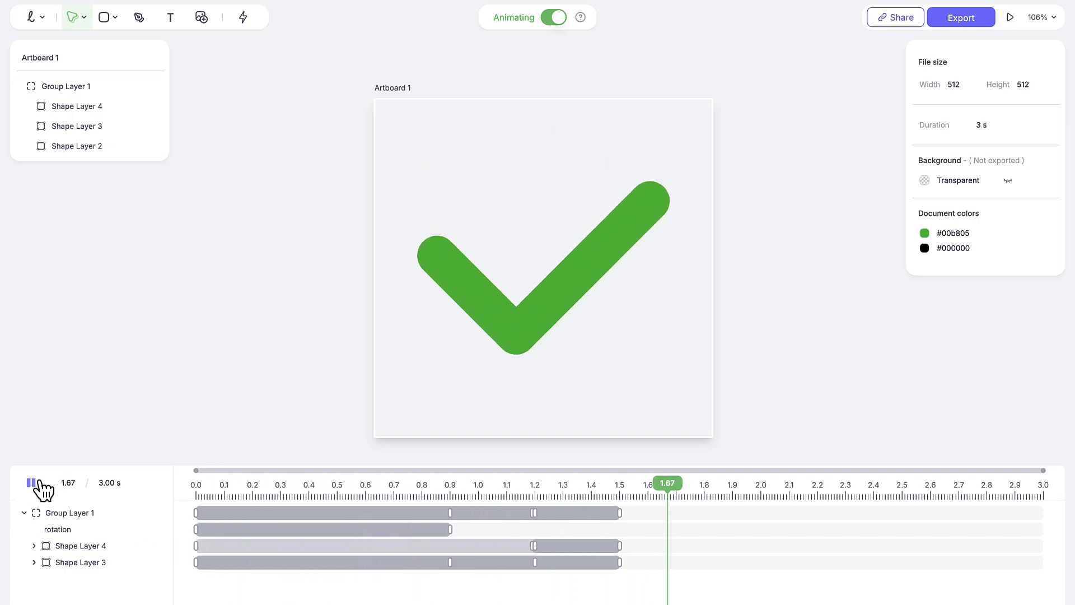
pyautogui.click(38, 483)
pyautogui.click(237, 494)
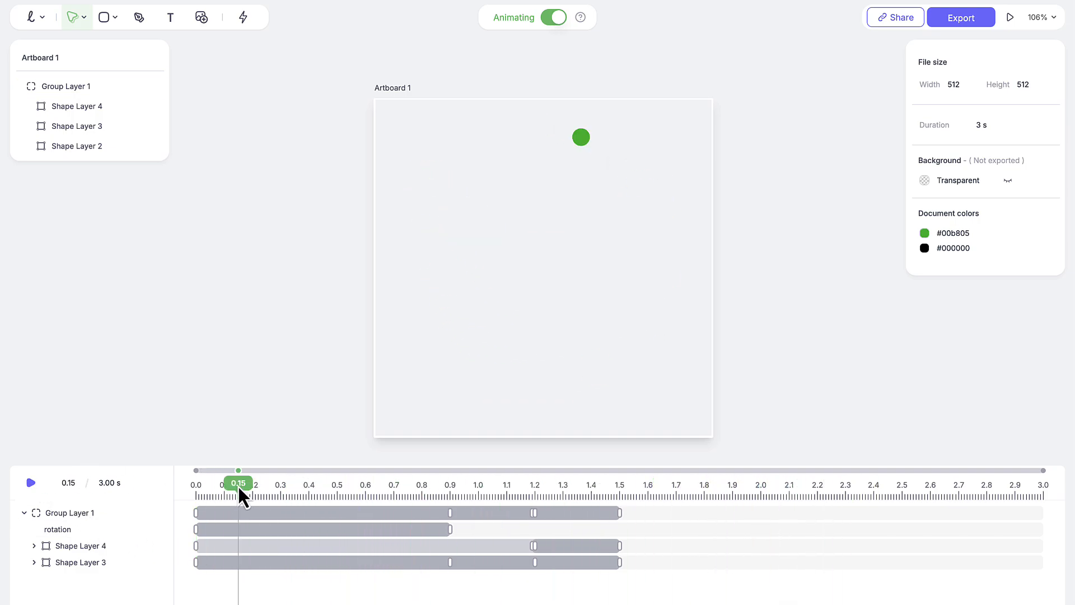
pyautogui.moveTo(237, 485); pyautogui.dragTo(191, 484)
pyautogui.click(31, 483)
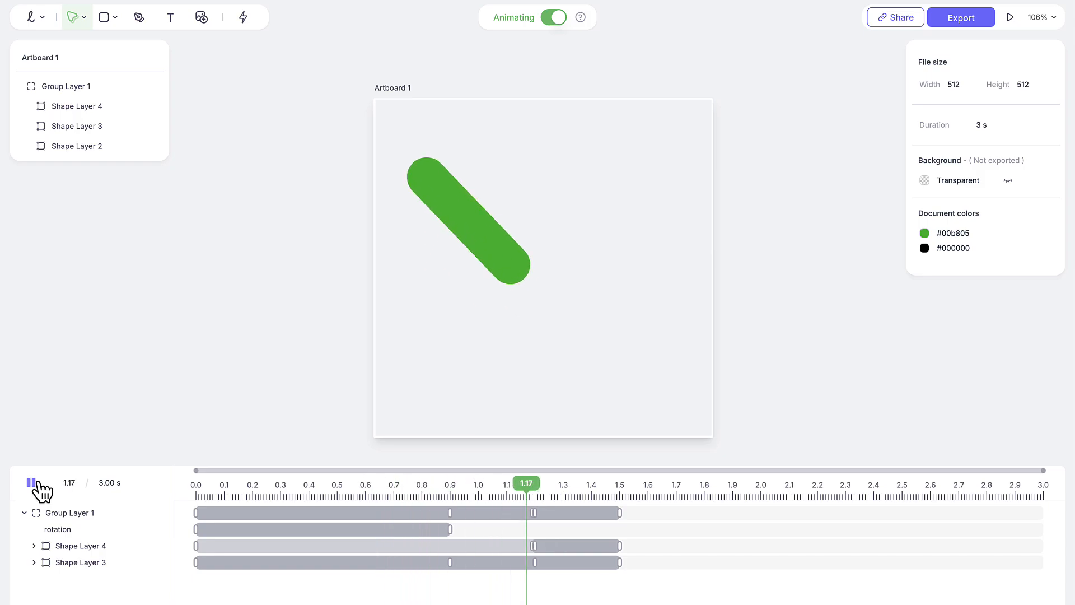
pyautogui.click(38, 483)
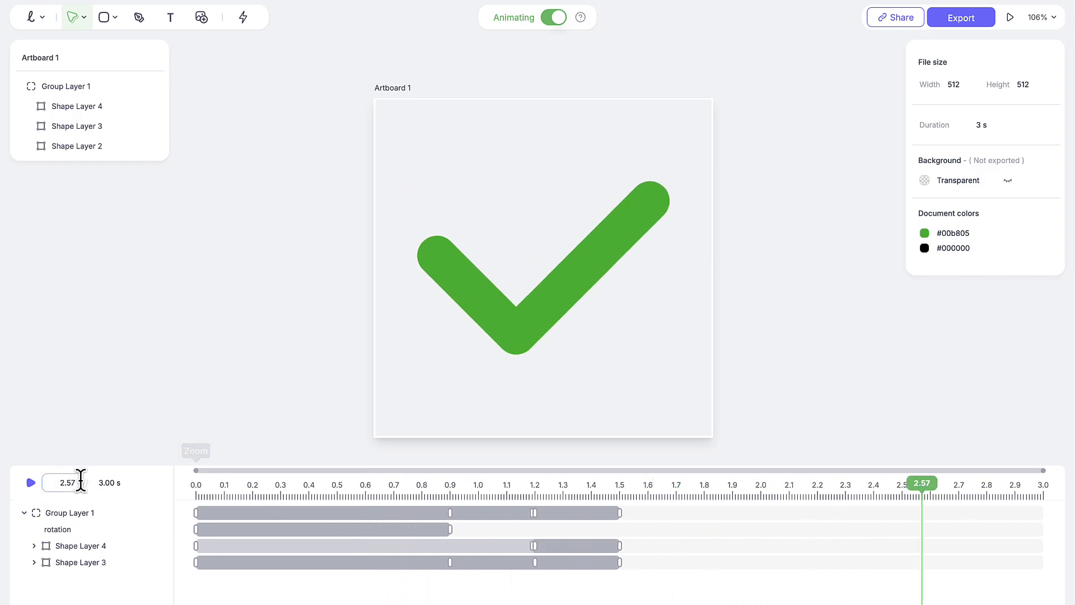
# - At 1.50 s, duplicate the large circle Shape Layer 2 and set the copy's opacity to 100%
pyautogui.click(618, 488)
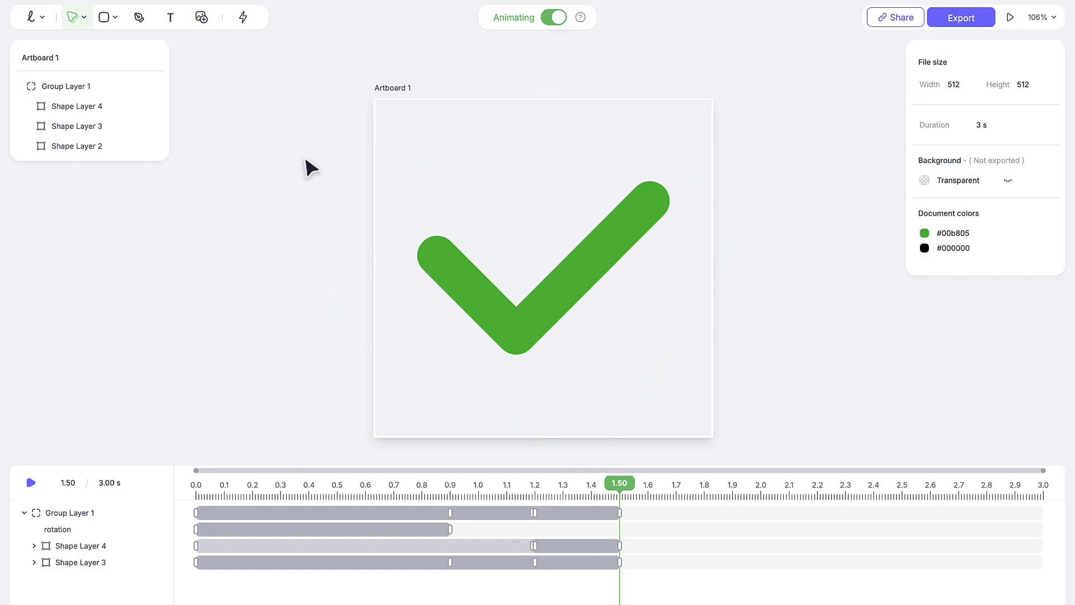
pyautogui.click(76, 144)
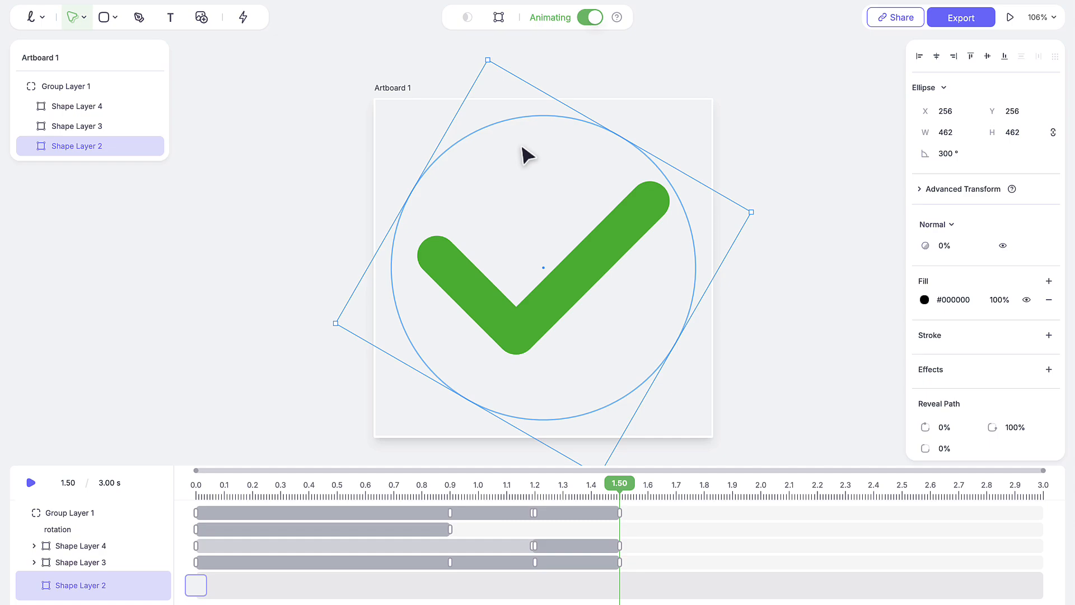
pyautogui.hotkey('ctrl', 'd')
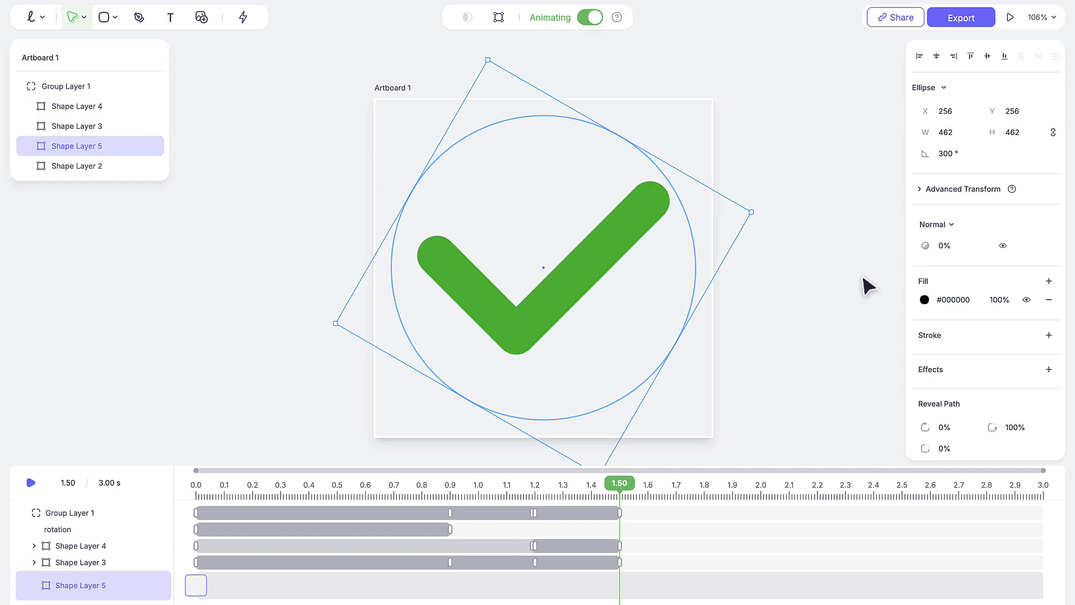
pyautogui.click(946, 248)
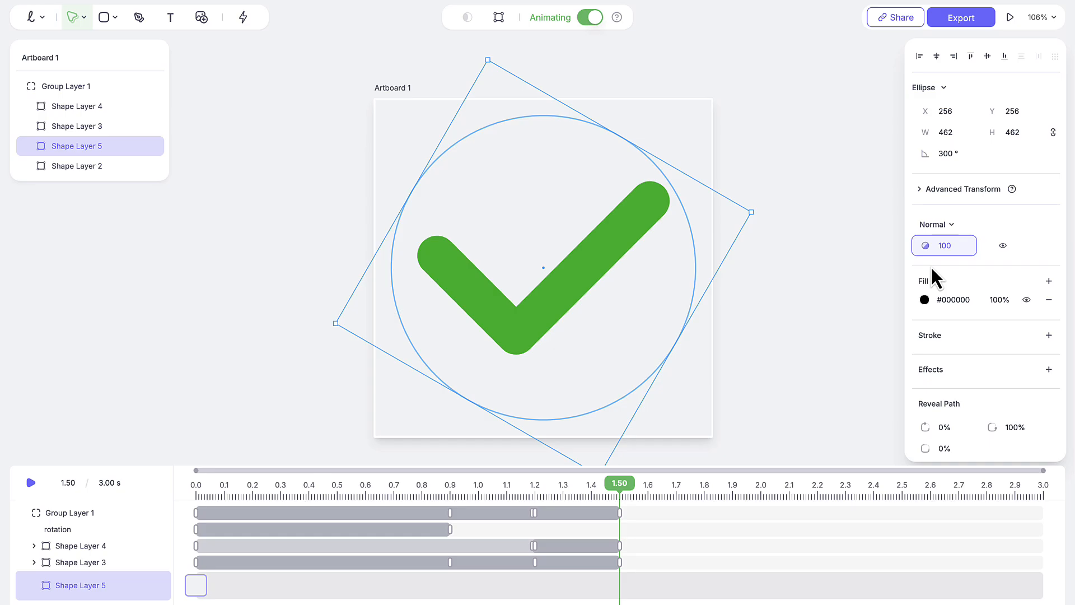
pyautogui.press('Return')
# - Fill the duplicated circle with green #00b805 at 1.50 s and at 0 s, and return to 1.50 s
pyautogui.click(924, 299)
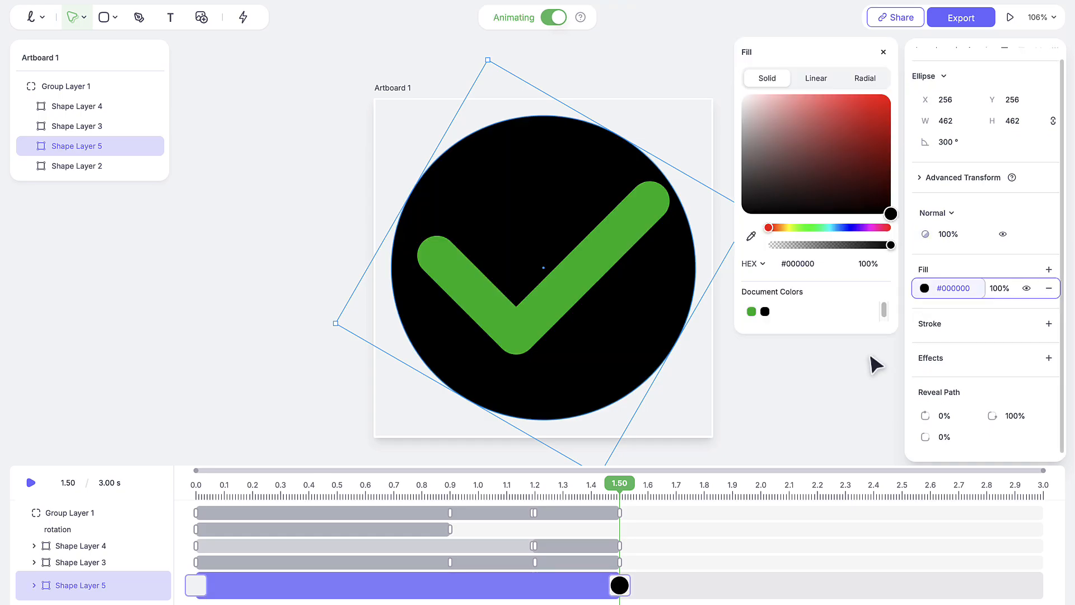
pyautogui.click(752, 311)
pyautogui.click(206, 485)
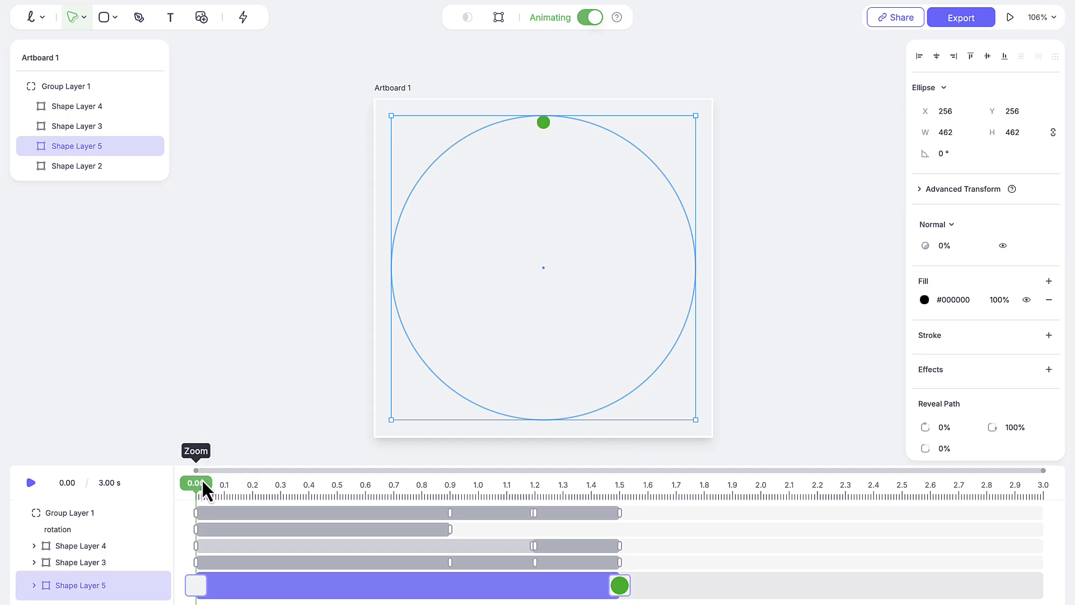
pyautogui.moveTo(203, 481); pyautogui.dragTo(213, 545)
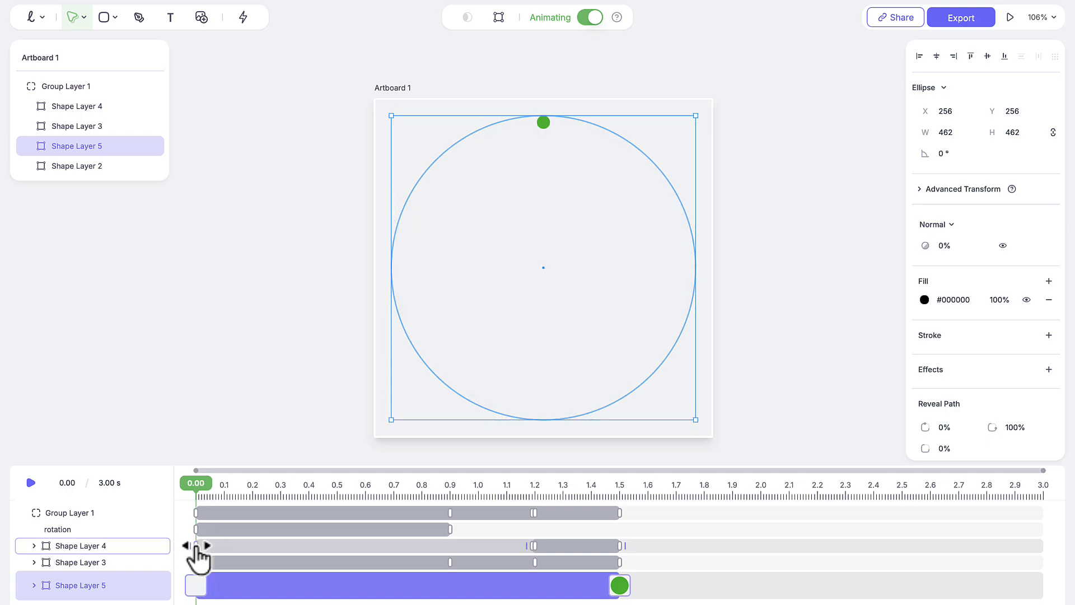
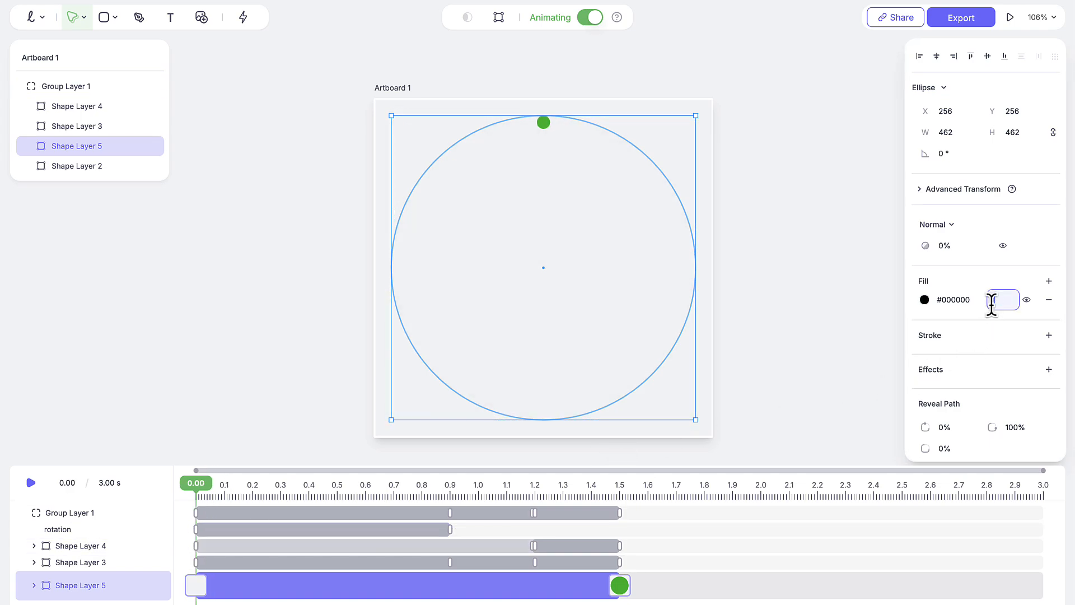
pyautogui.click(924, 301)
pyautogui.click(751, 312)
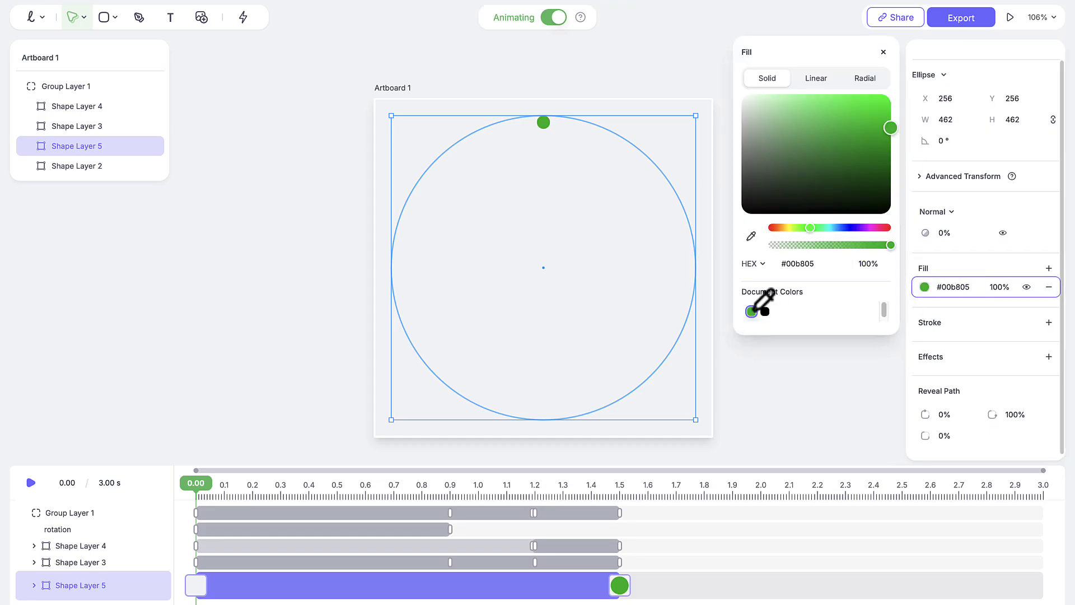
pyautogui.moveTo(214, 498); pyautogui.dragTo(620, 513)
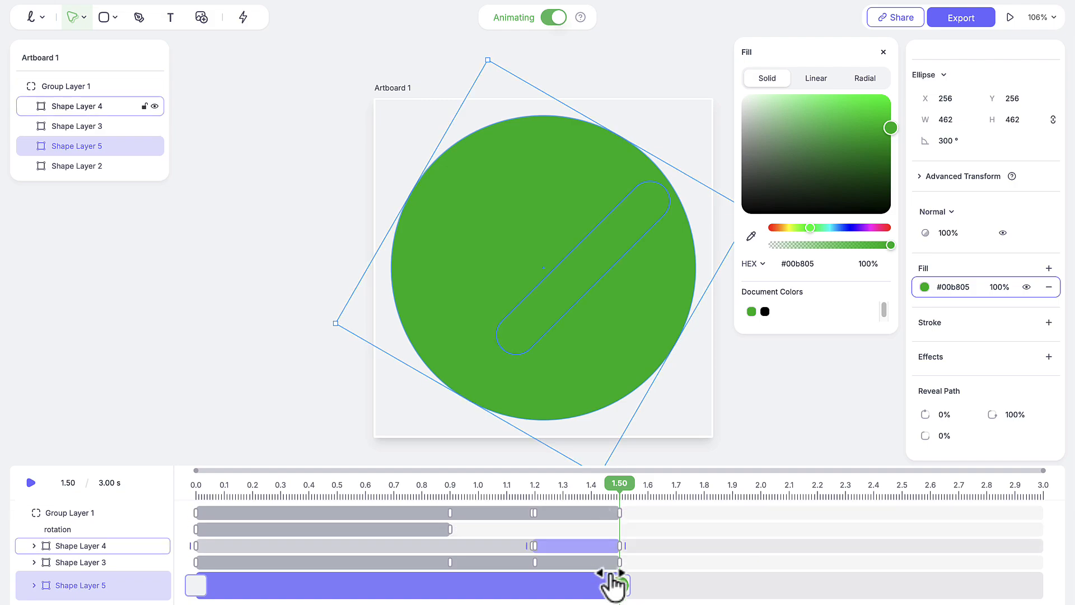
# - Move Shape Layer 5's end keyframe to 1.70 s and its start keyframe to 1.50 s
pyautogui.moveTo(615, 585); pyautogui.dragTo(680, 598)
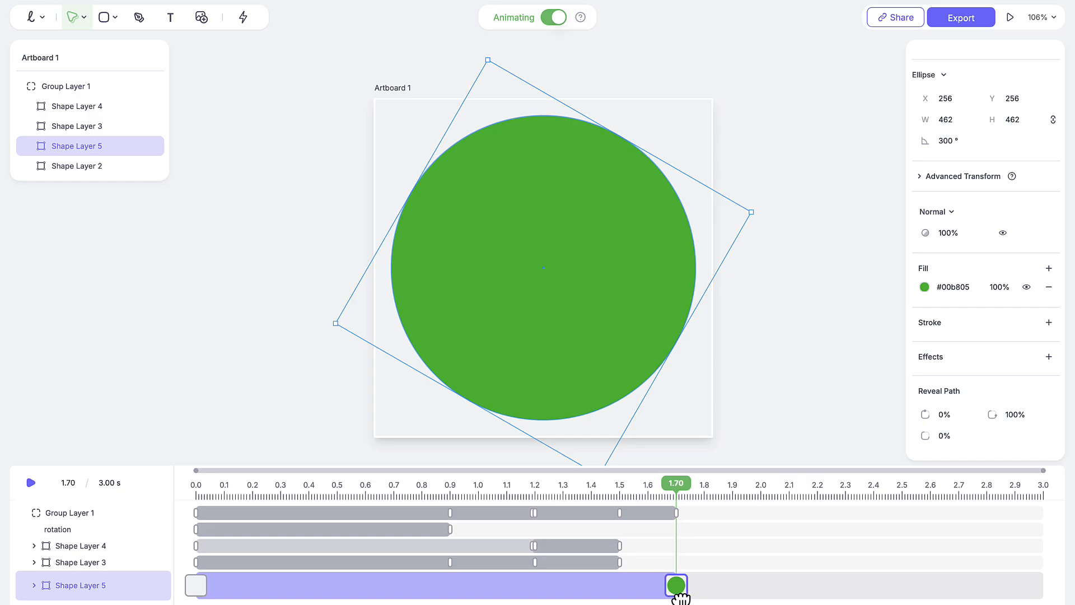
pyautogui.moveTo(197, 586); pyautogui.dragTo(624, 596)
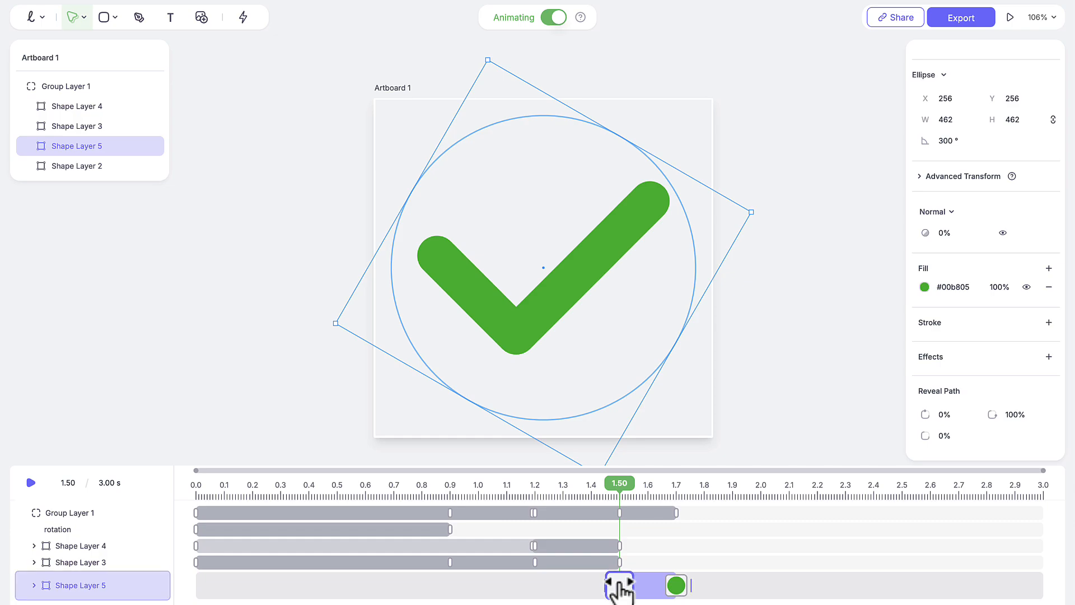
# - At 1.70 s, set Shape Layer 5's fill opacity to 5%, and open its fill opacity for editing at 1.50 s
pyautogui.moveTo(619, 487); pyautogui.dragTo(677, 513)
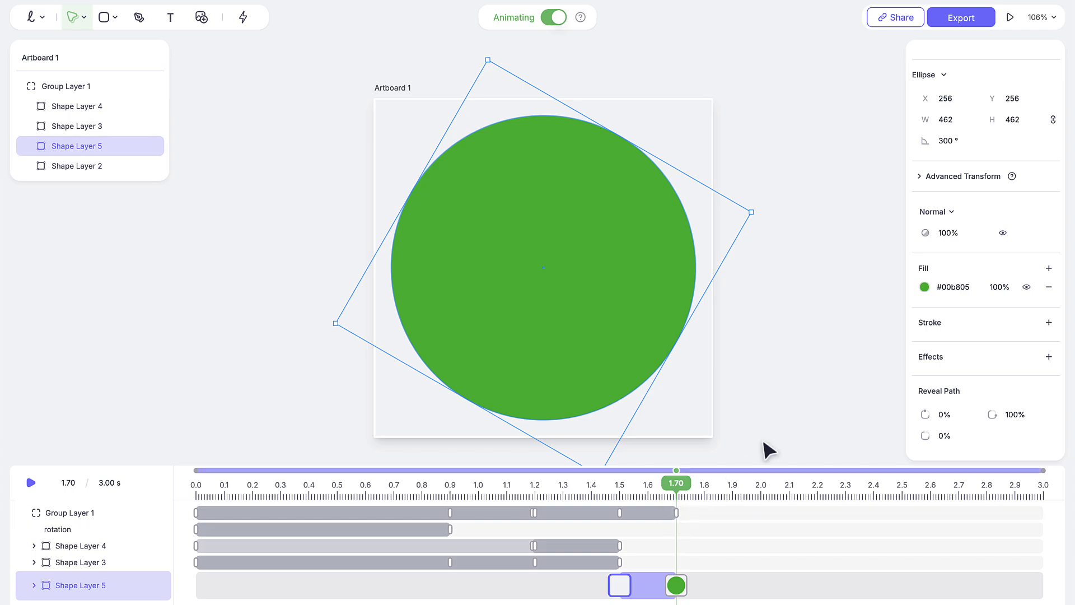
pyautogui.click(1002, 287)
pyautogui.write('5')
pyautogui.press('Return')
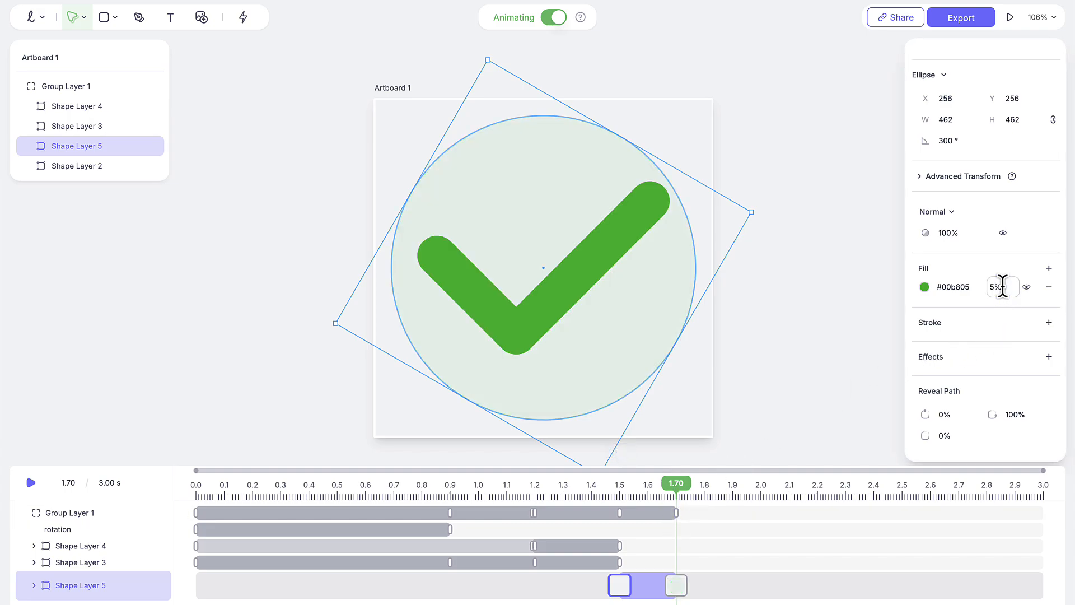
pyautogui.moveTo(676, 491); pyautogui.dragTo(619, 496)
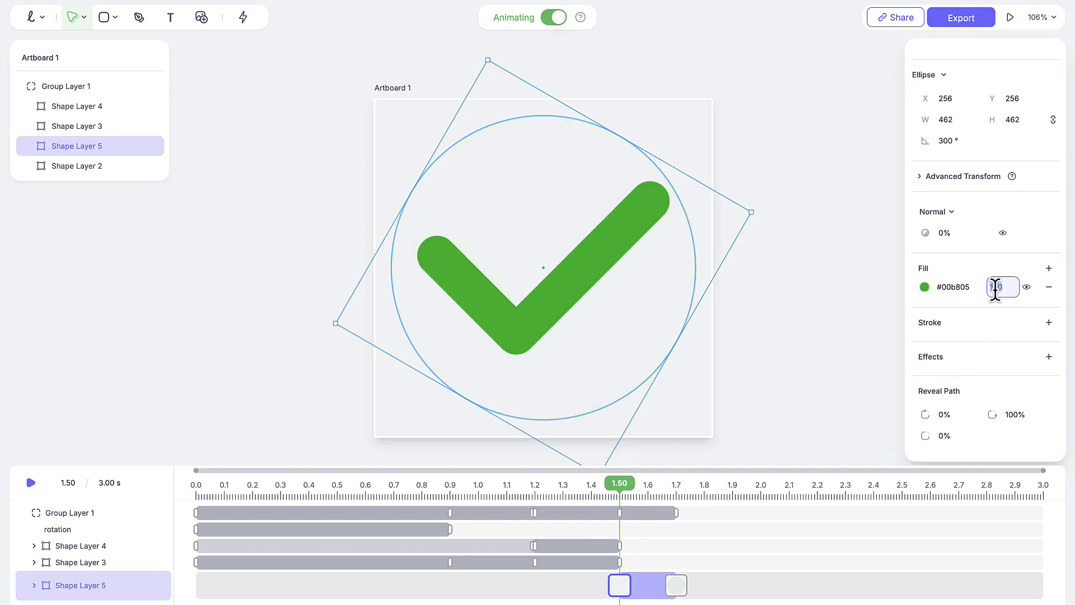
# - Deselect everything and play the animation from the start to check how the large background circle fades in
pyautogui.moveTo(612, 496); pyautogui.dragTo(196, 492)
pyautogui.click(162, 399)
pyautogui.click(32, 482)
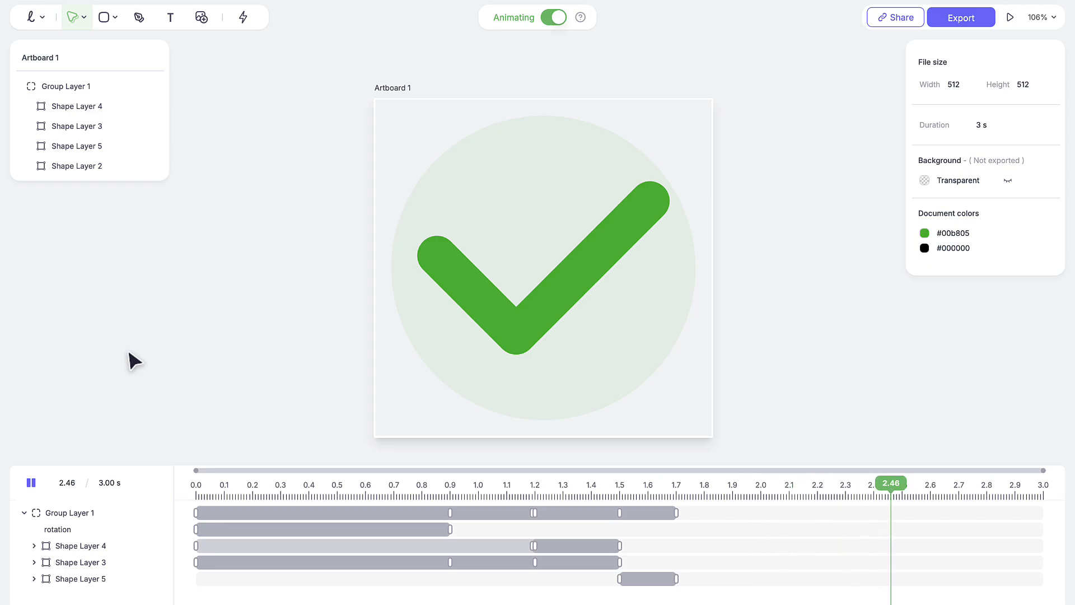
# - Stop playback and move Shape Layer 5's last keyframe to 1.90 s to slow down the circle's fade-in
pyautogui.click(661, 514)
pyautogui.click(676, 579)
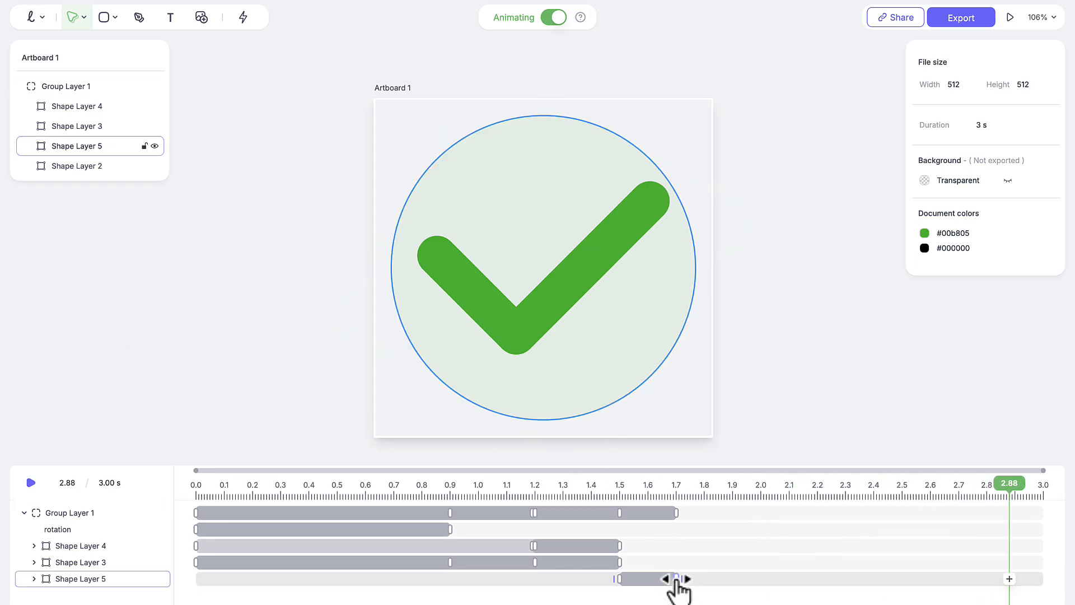
pyautogui.moveTo(676, 580); pyautogui.dragTo(740, 579)
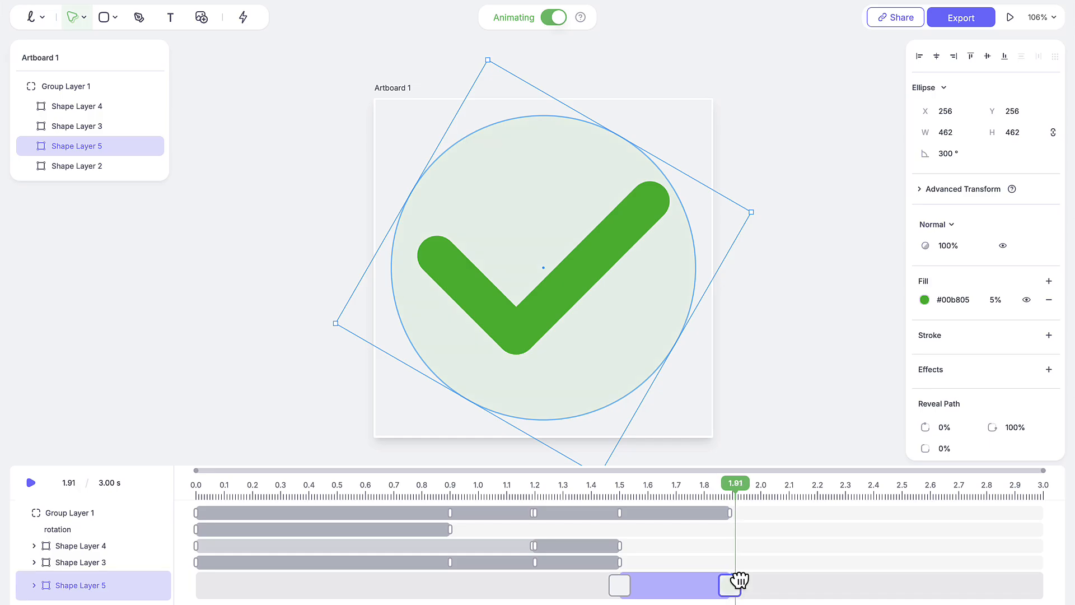
pyautogui.click(735, 582)
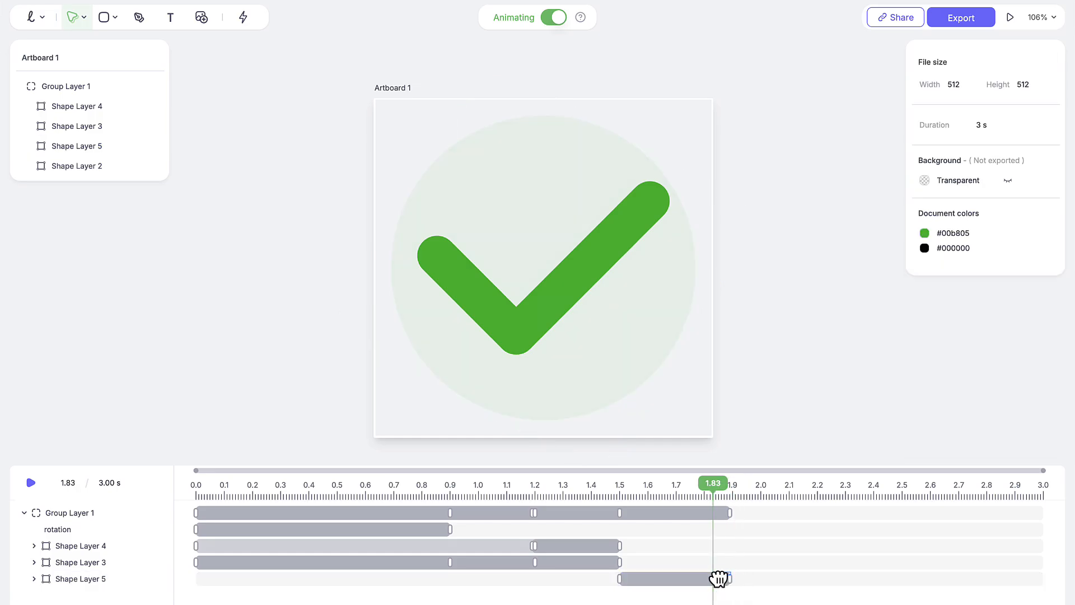
pyautogui.click(729, 584)
pyautogui.moveTo(739, 585); pyautogui.dragTo(733, 585)
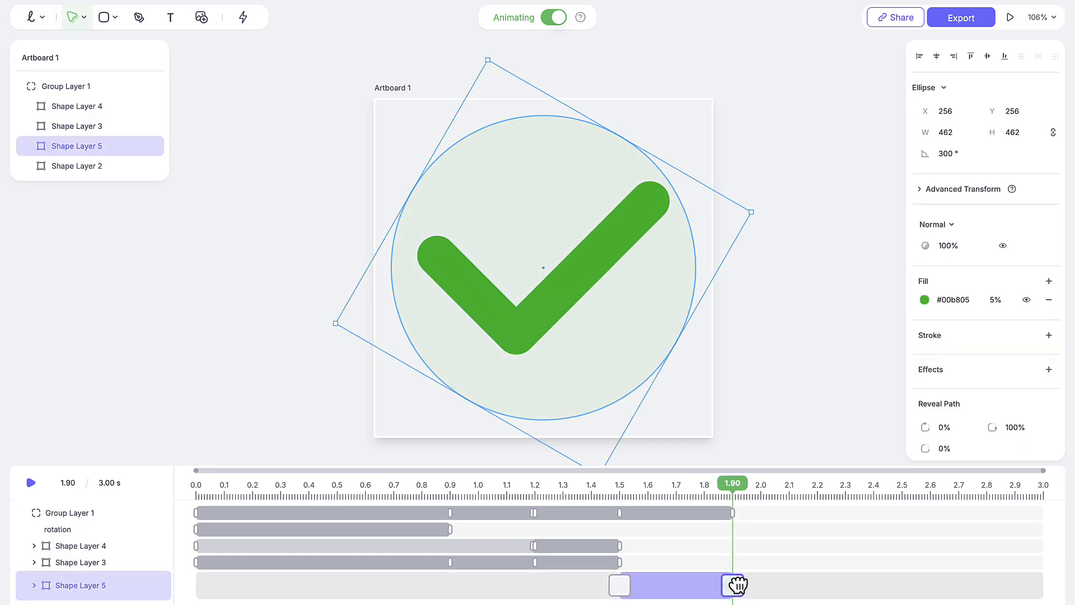
pyautogui.click(342, 277)
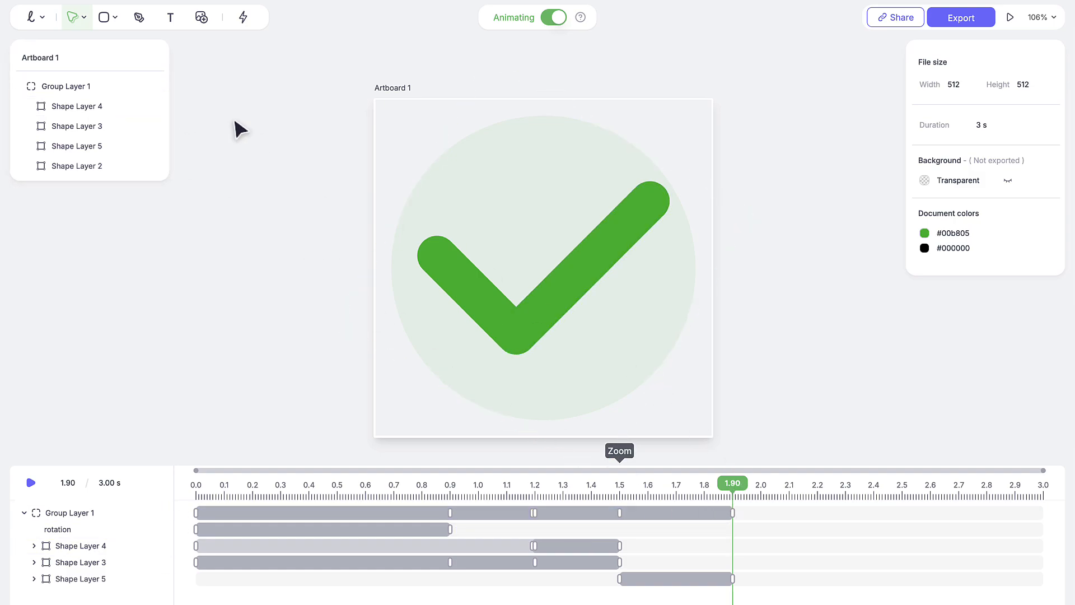
# - In design mode, draw a five-pointed star about 85 by 85 above the checkmark's short stroke
pyautogui.click(108, 20)
pyautogui.click(117, 22)
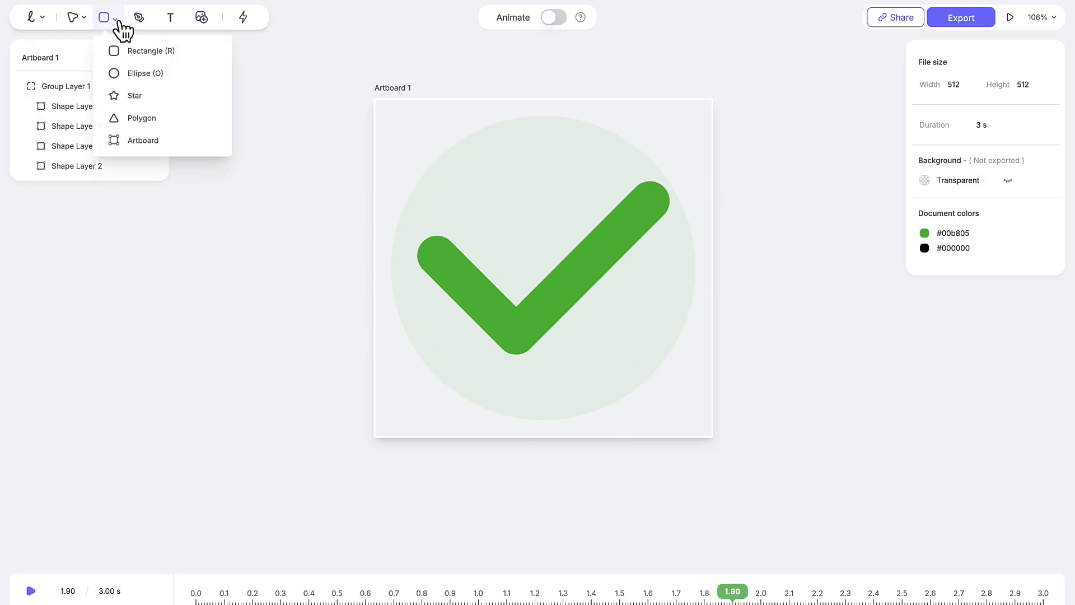
pyautogui.click(160, 95)
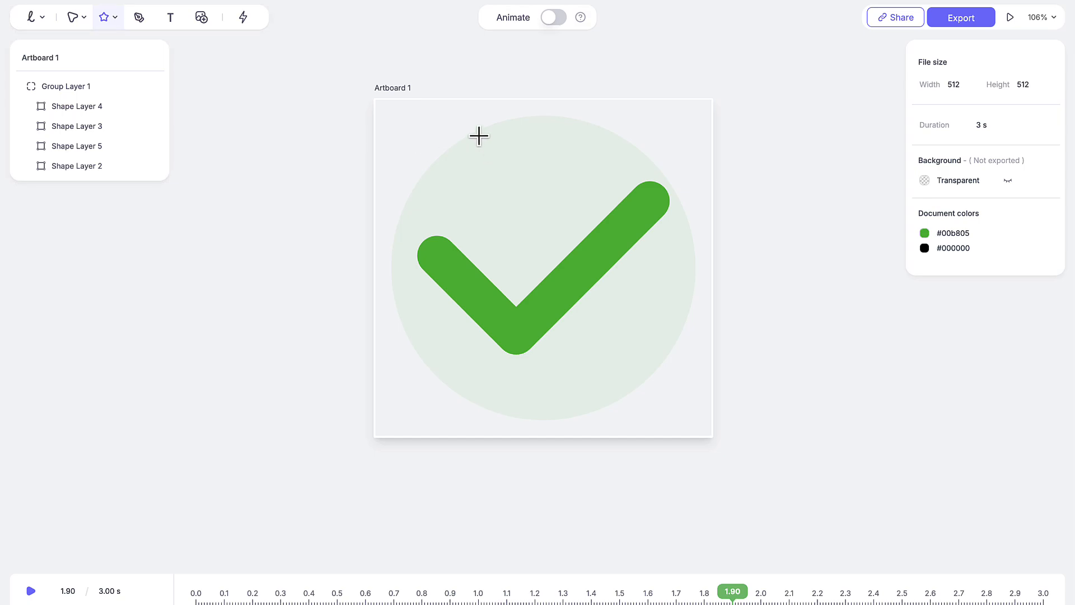
pyautogui.moveTo(472, 128); pyautogui.dragTo(527, 182)
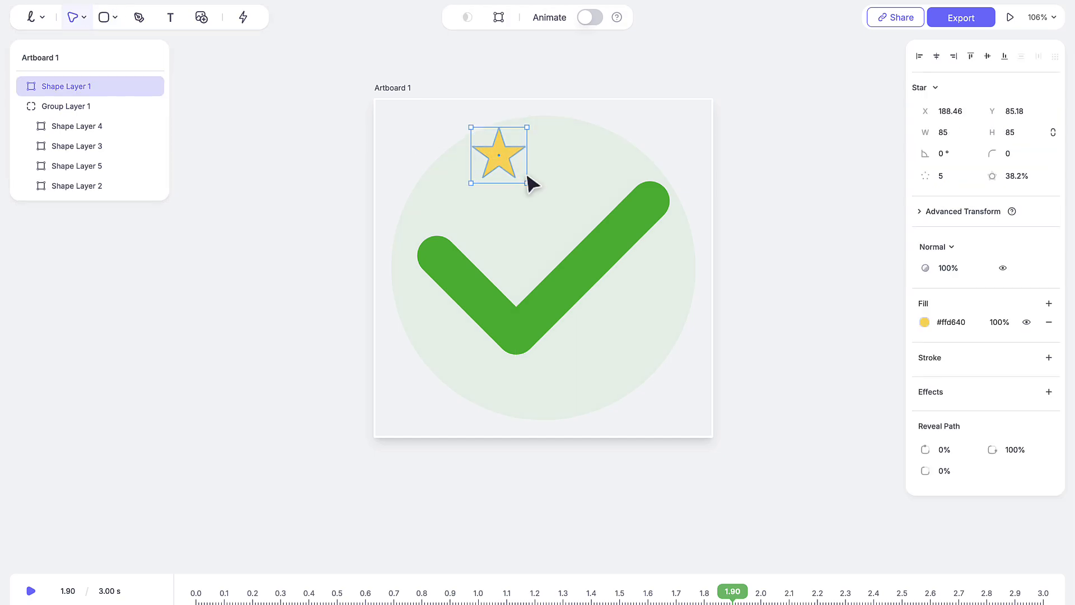
# - Resize the star to a height of 80 and a width of 80
pyautogui.click(1019, 134)
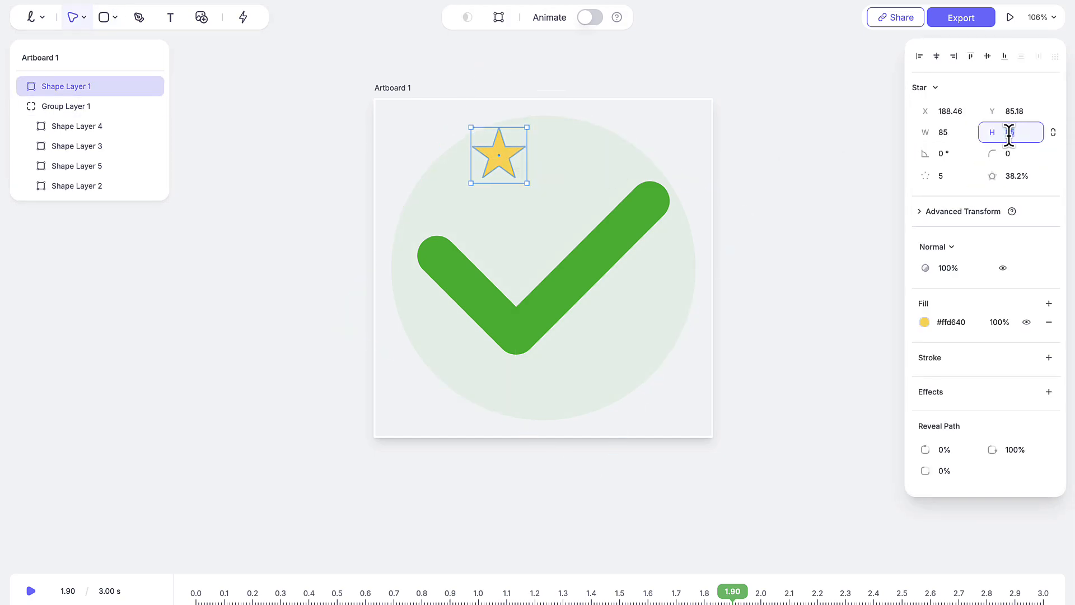
pyautogui.write('80')
pyautogui.press('Return')
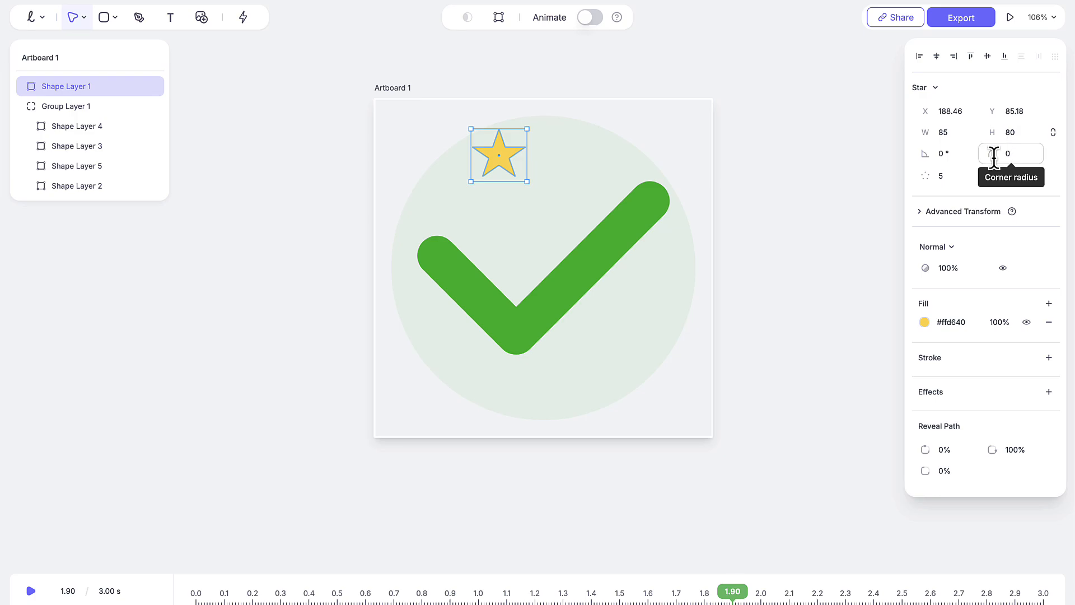
pyautogui.click(950, 137)
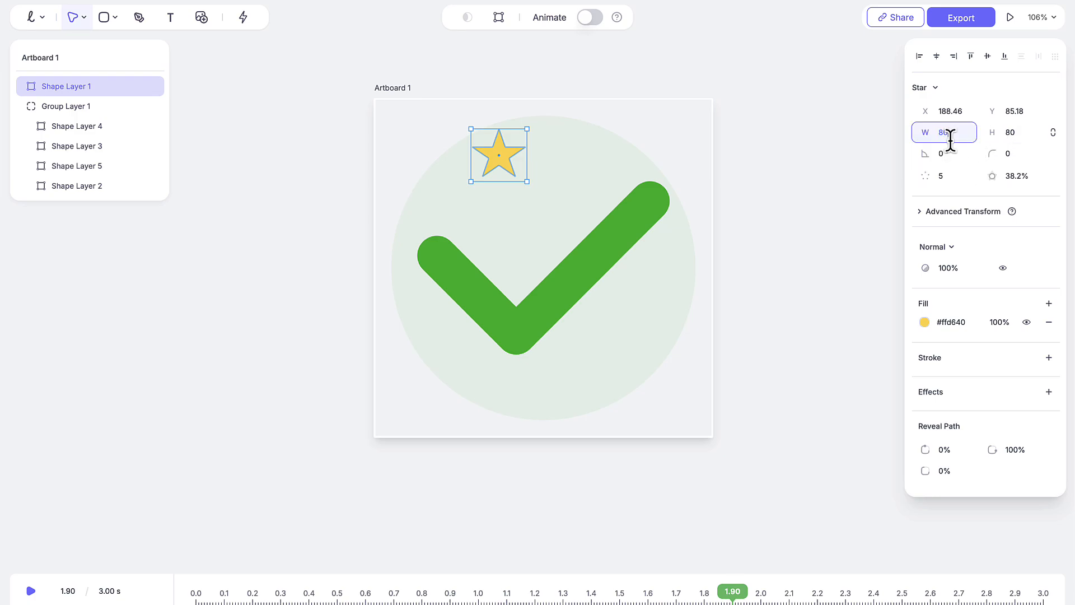
pyautogui.press('Return')
# - Change the star's fill to purple #7c40ff
pyautogui.click(924, 323)
pyautogui.click(924, 323)
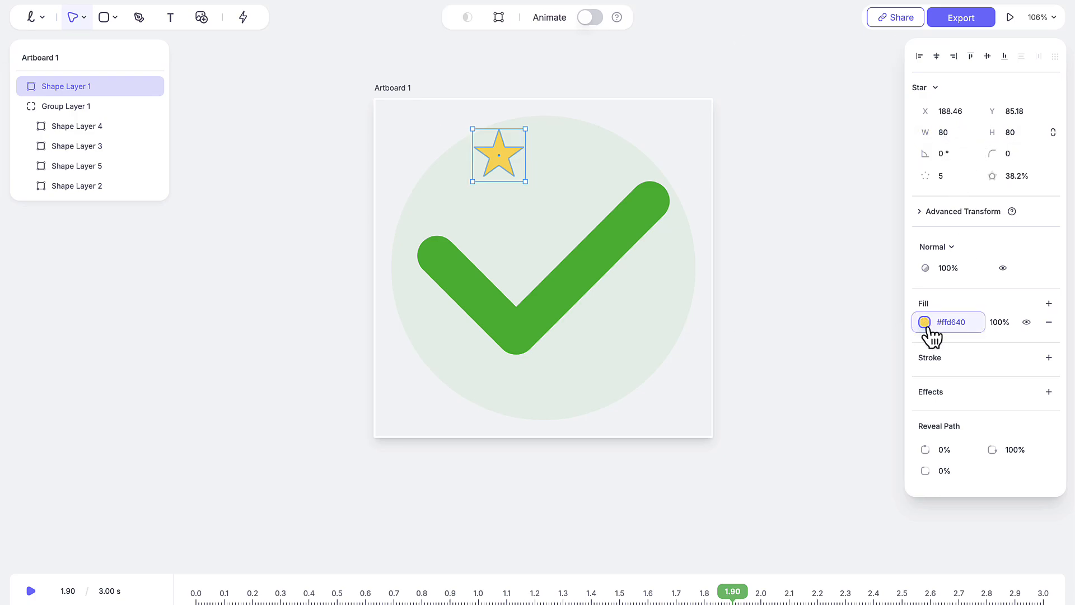
pyautogui.click(924, 324)
pyautogui.click(848, 228)
pyautogui.moveTo(849, 230); pyautogui.dragTo(857, 230)
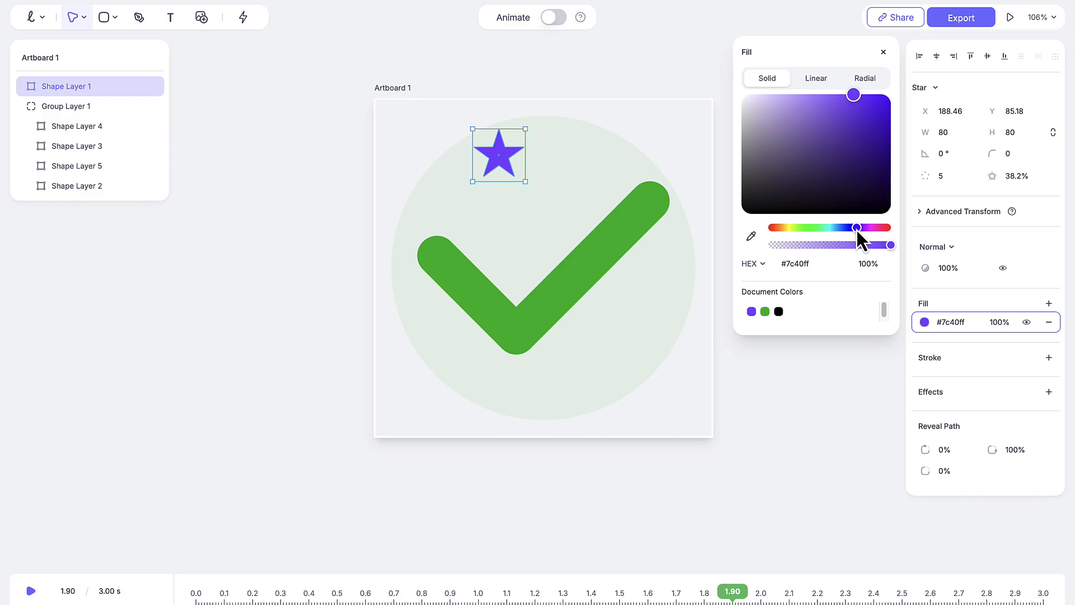
# - Set the star's inner radius ratio to 50% and move the star to about X 181, Y 94
pyautogui.click(1012, 176)
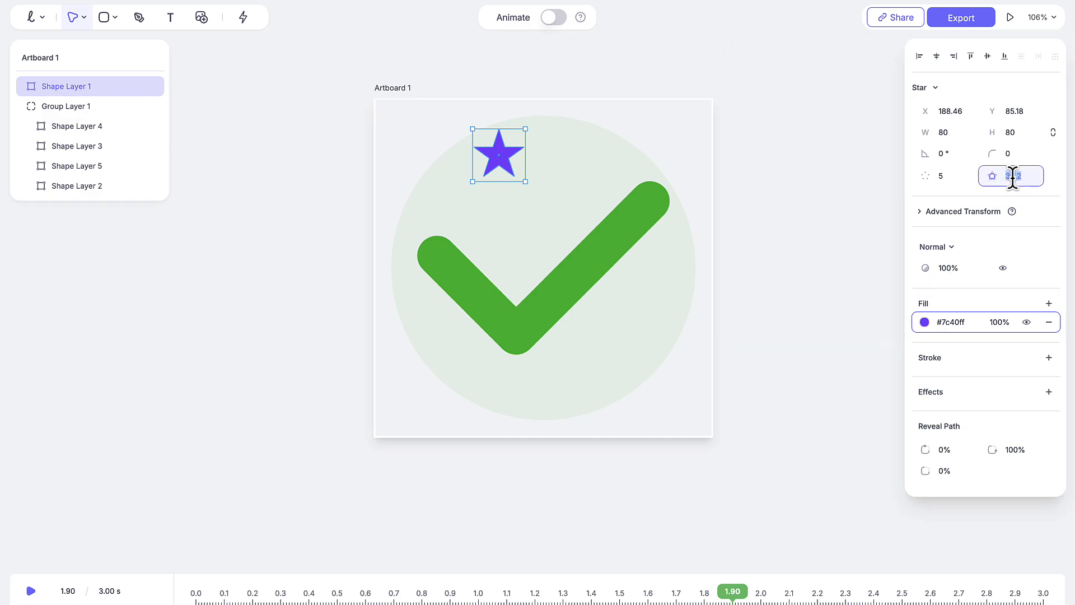
pyautogui.write('50')
pyautogui.press('Return')
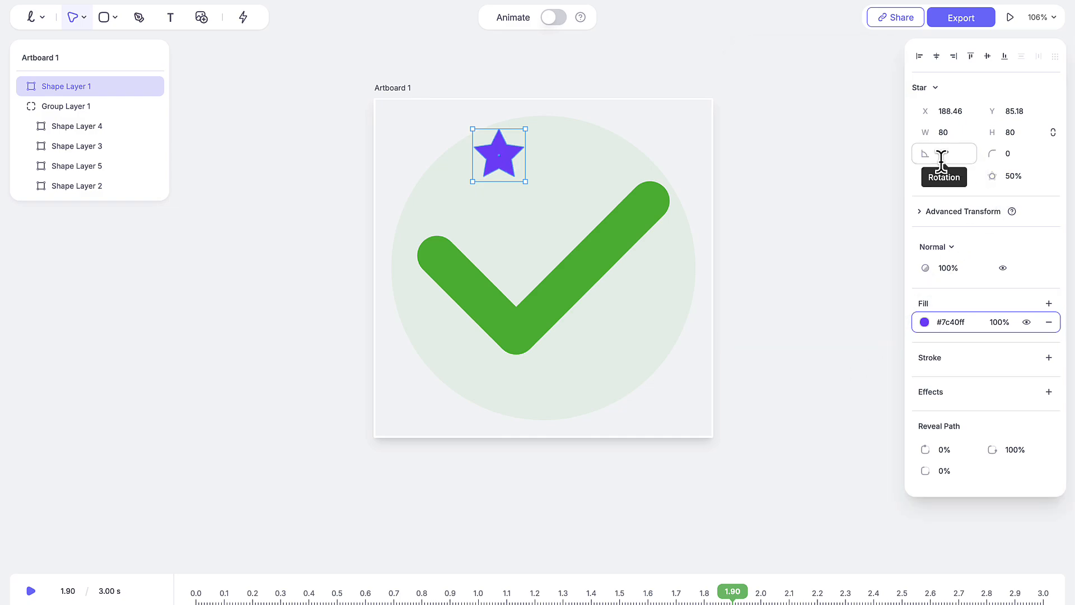
pyautogui.moveTo(512, 157)
pyautogui.mouseDown()
pyautogui.moveTo(476, 159)
pyautogui.moveTo(509, 168)
pyautogui.mouseUp()
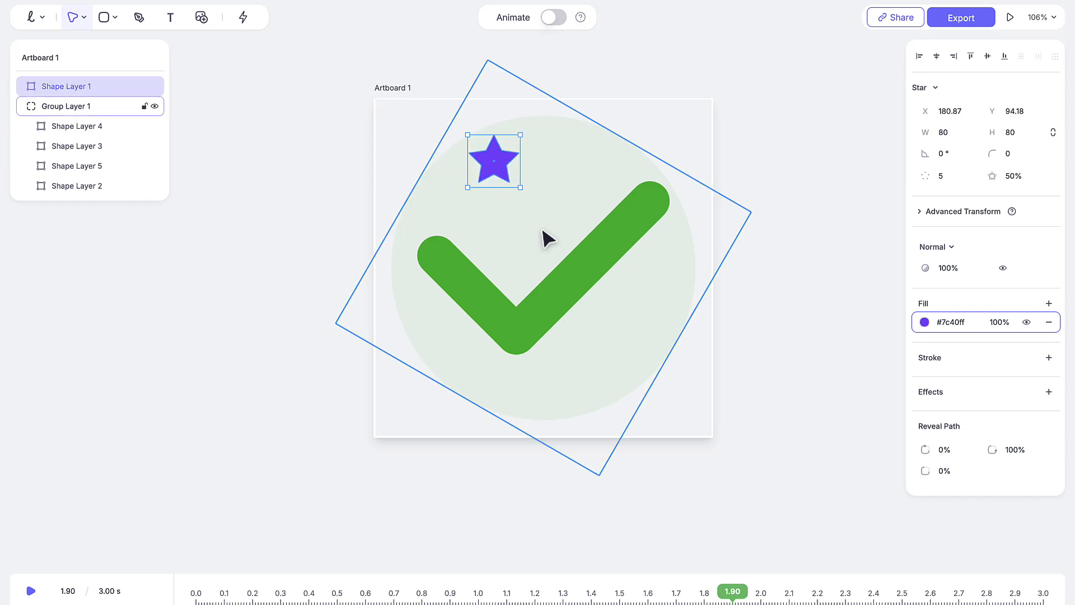
# - Duplicate the star, place the copy beside the long stroke at about X 430, Y 296, and resize it to 60 by 60
pyautogui.hotkey('ctrl', 'd')
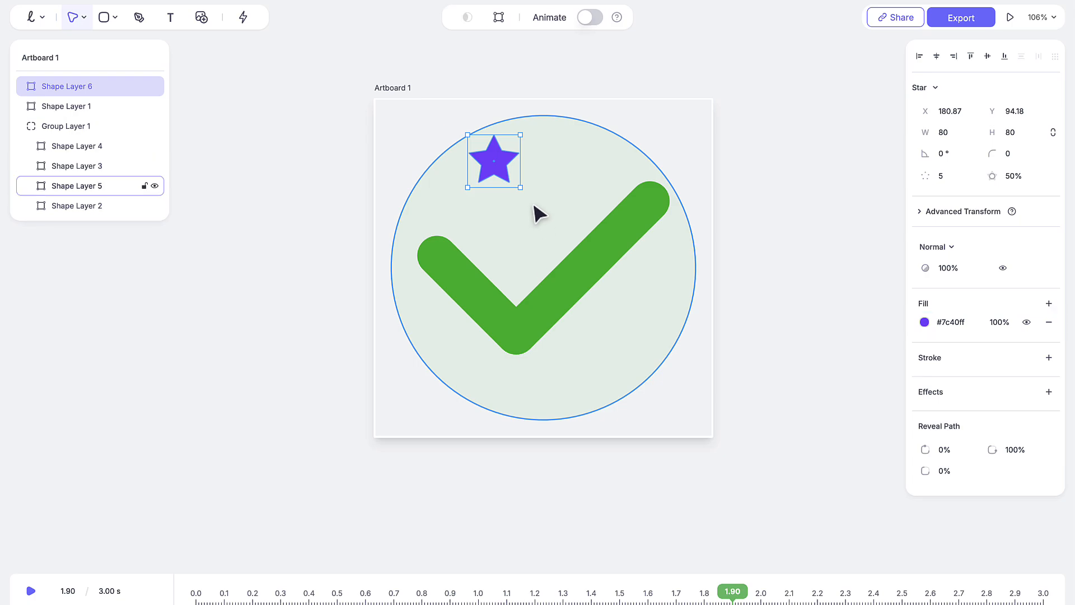
pyautogui.moveTo(511, 162); pyautogui.dragTo(675, 295)
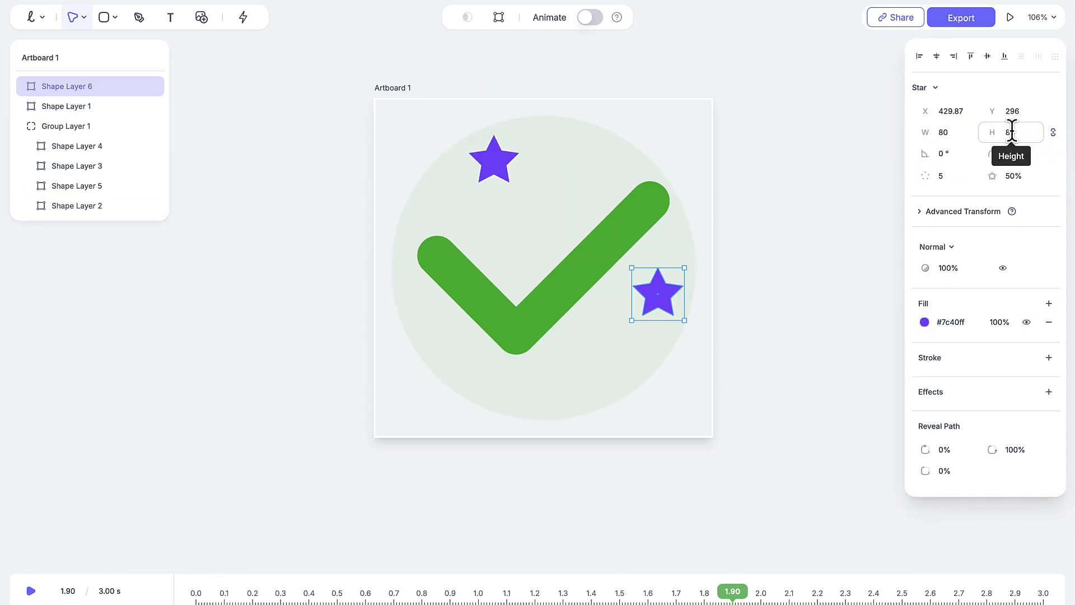
pyautogui.click(938, 128)
pyautogui.press('Return')
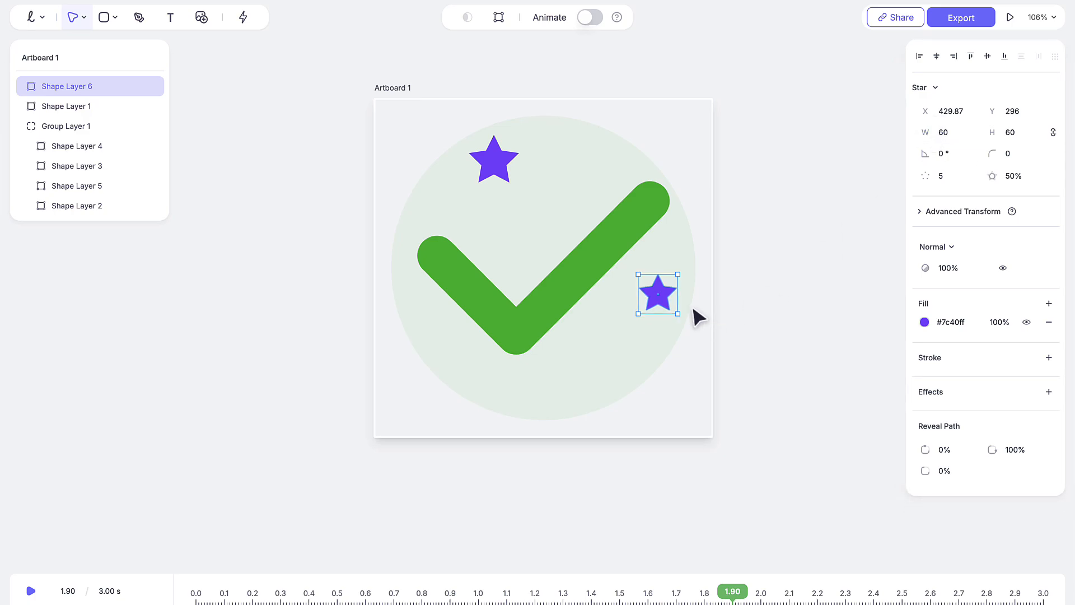
# - Duplicate the small star to about X 124, Y 439, and move the original small star to about X 418, Y 346
pyautogui.hotkey('ctrl', 'd')
pyautogui.moveTo(668, 293); pyautogui.dragTo(469, 385)
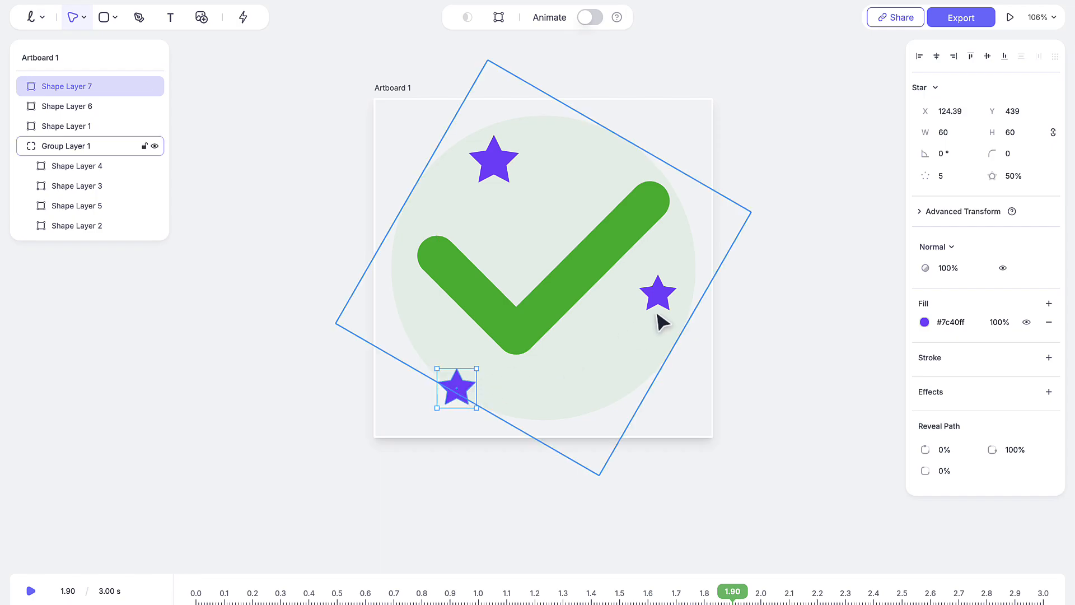
pyautogui.click(661, 293)
pyautogui.moveTo(662, 294); pyautogui.dragTo(660, 340)
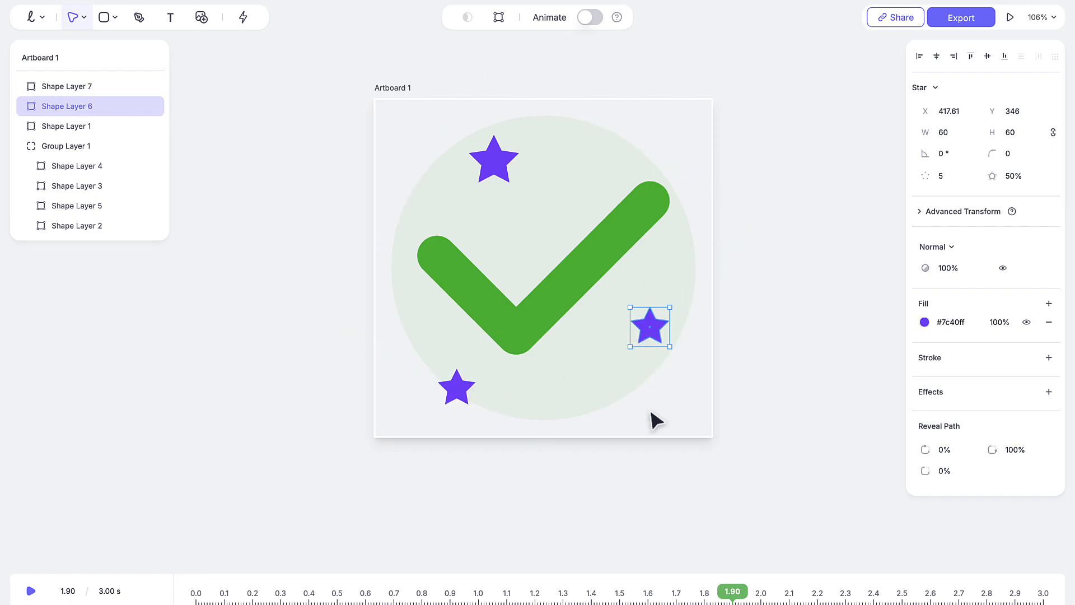
# - Turn on animation mode and move the playhead to about 1.72 s
pyautogui.click(589, 15)
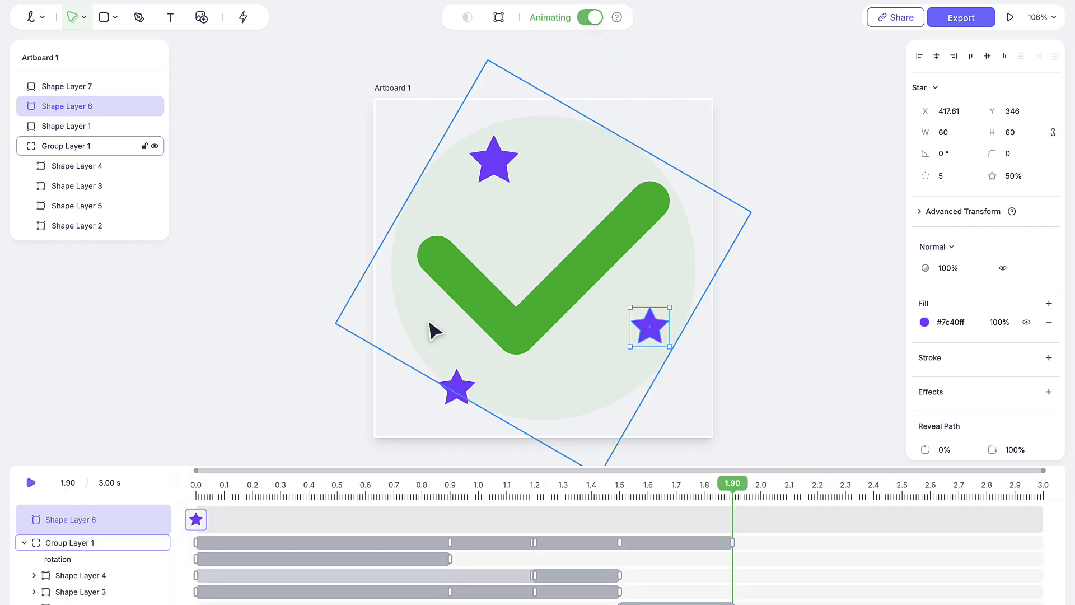
pyautogui.moveTo(733, 490); pyautogui.dragTo(688, 551)
pyautogui.scroll(-1, 687, 551)
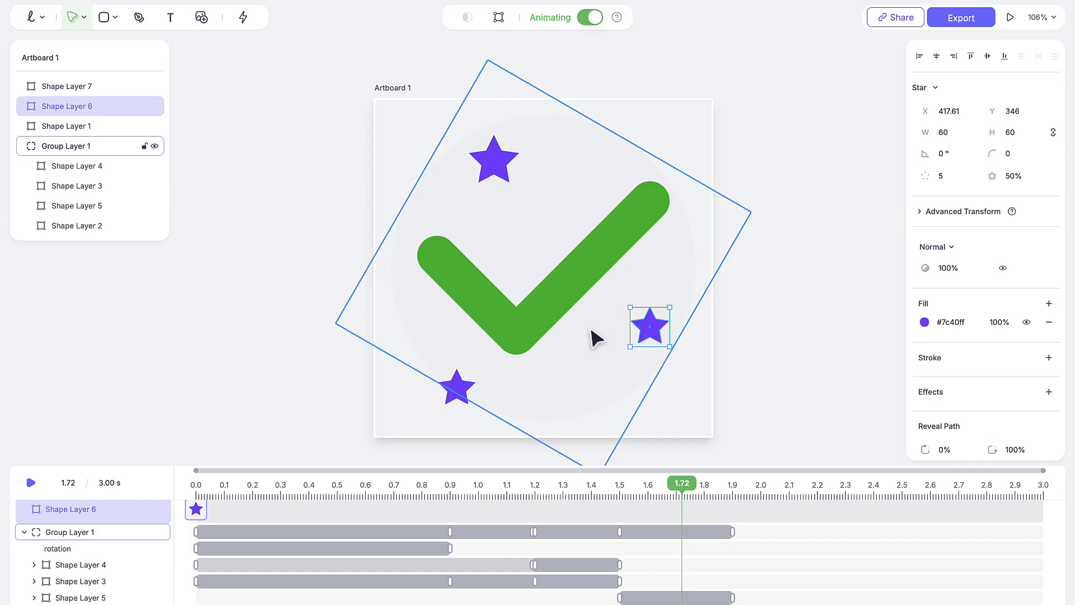
pyautogui.click(89, 127)
pyautogui.click(89, 106)
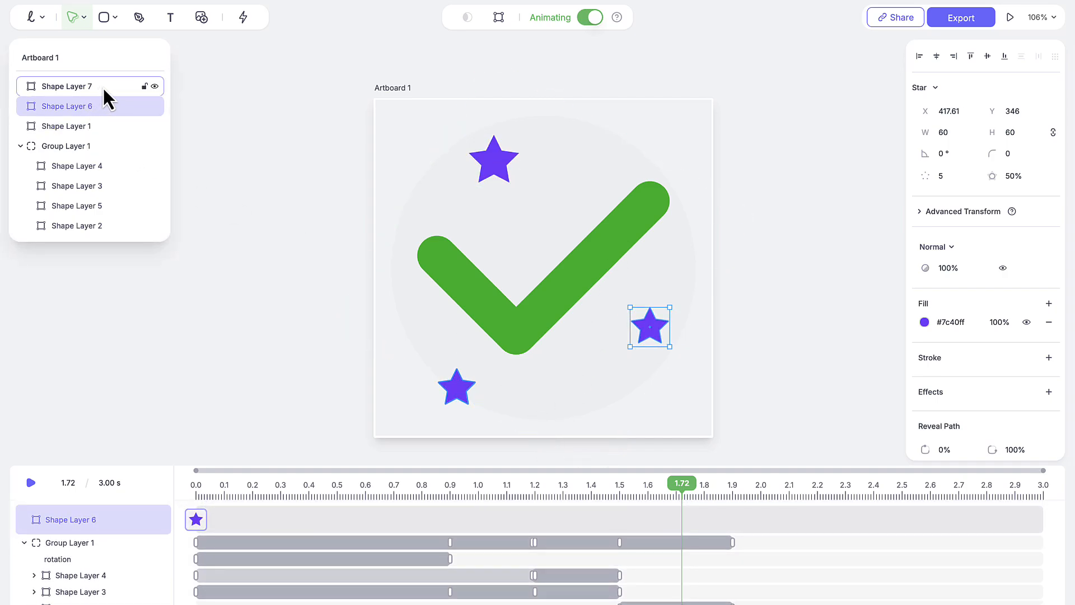
pyautogui.click(102, 86)
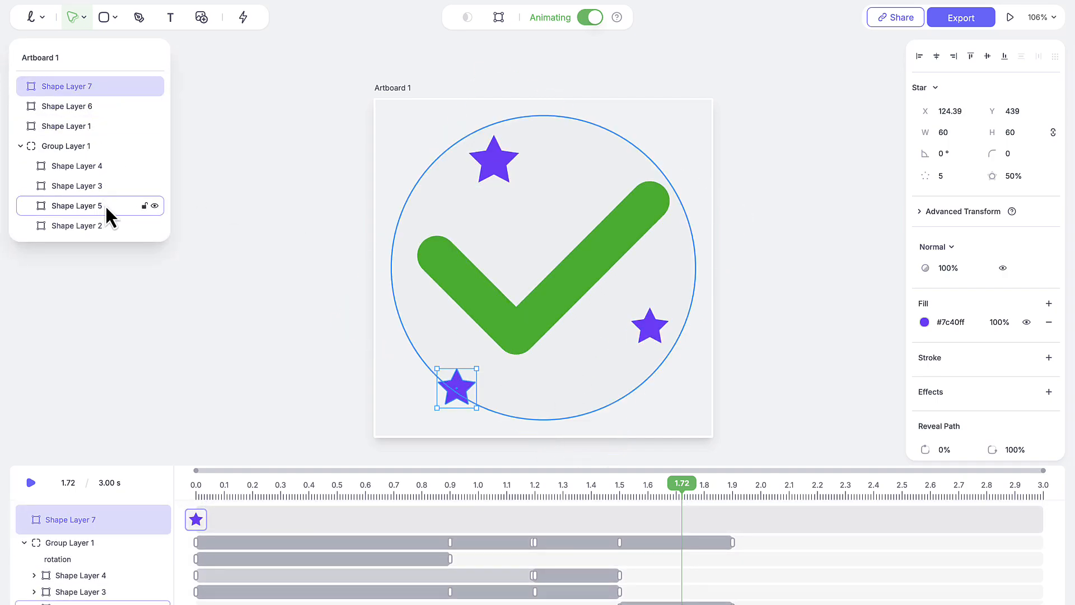
pyautogui.click(93, 126)
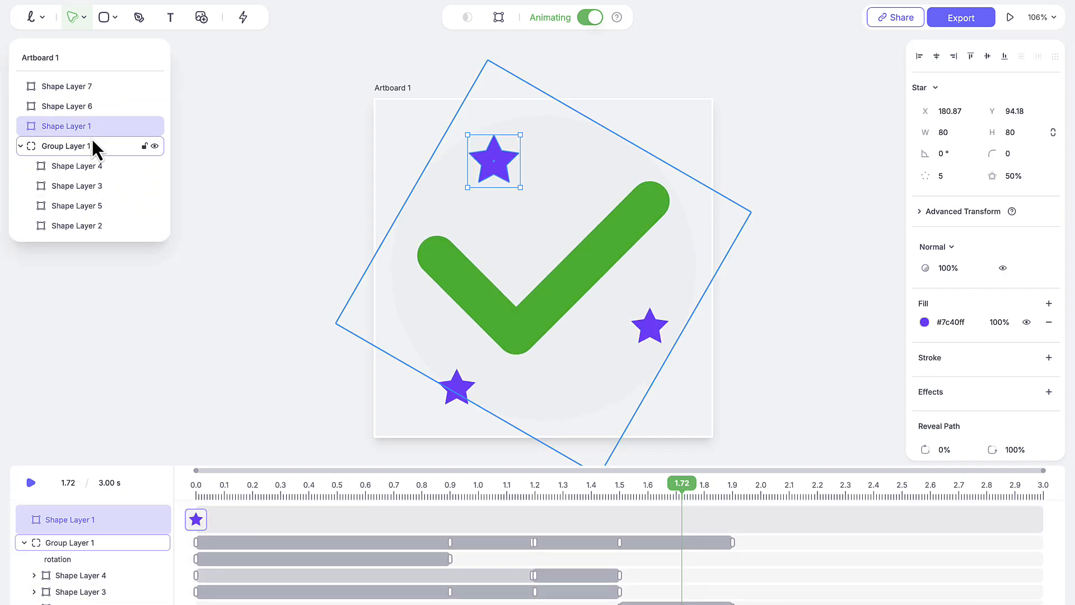
pyautogui.click(92, 106)
pyautogui.click(86, 84)
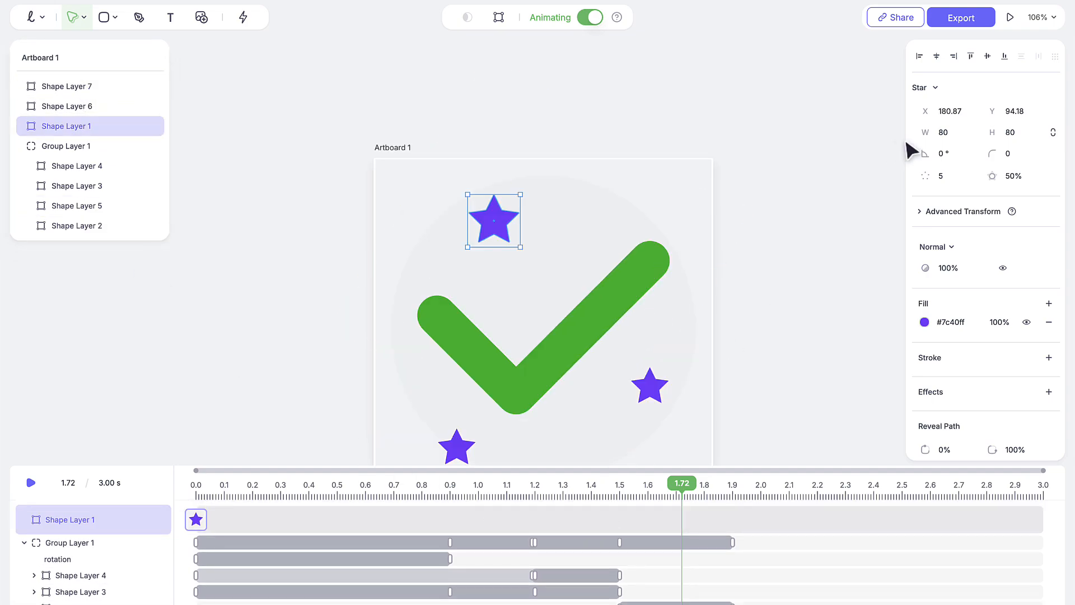
# - Set the large star's width and height to 0 at 1.72 s
pyautogui.click(945, 133)
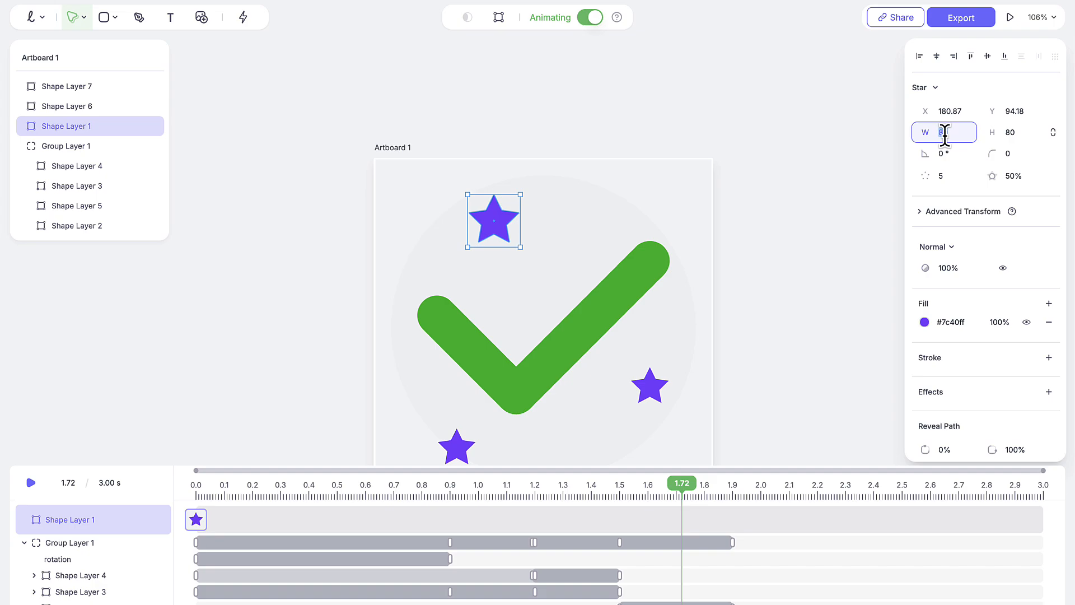
pyautogui.press('Return')
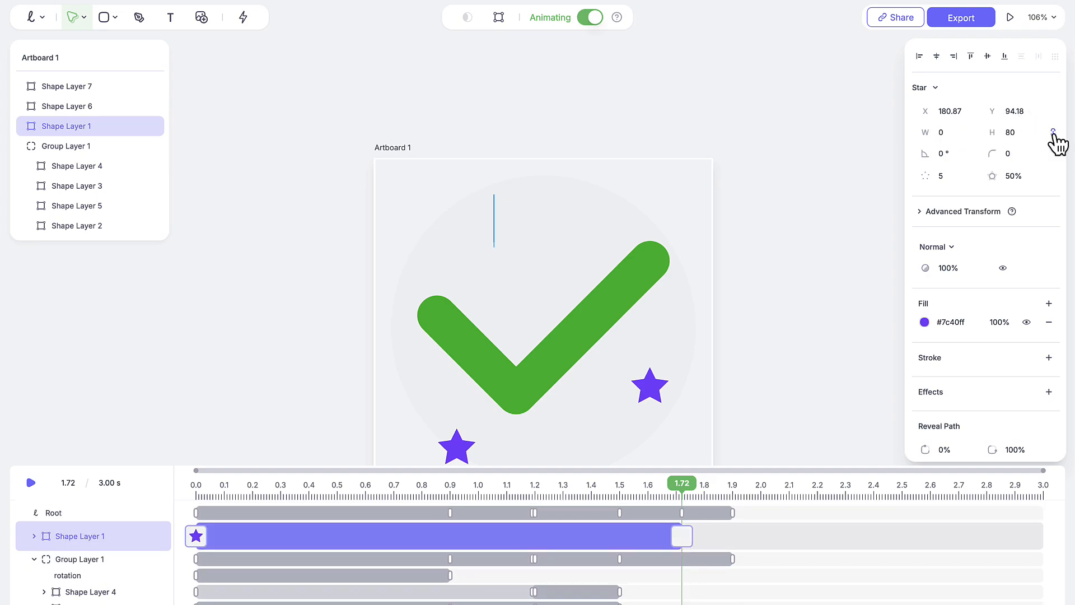
pyautogui.click(1029, 134)
pyautogui.write('0')
pyautogui.press('Return')
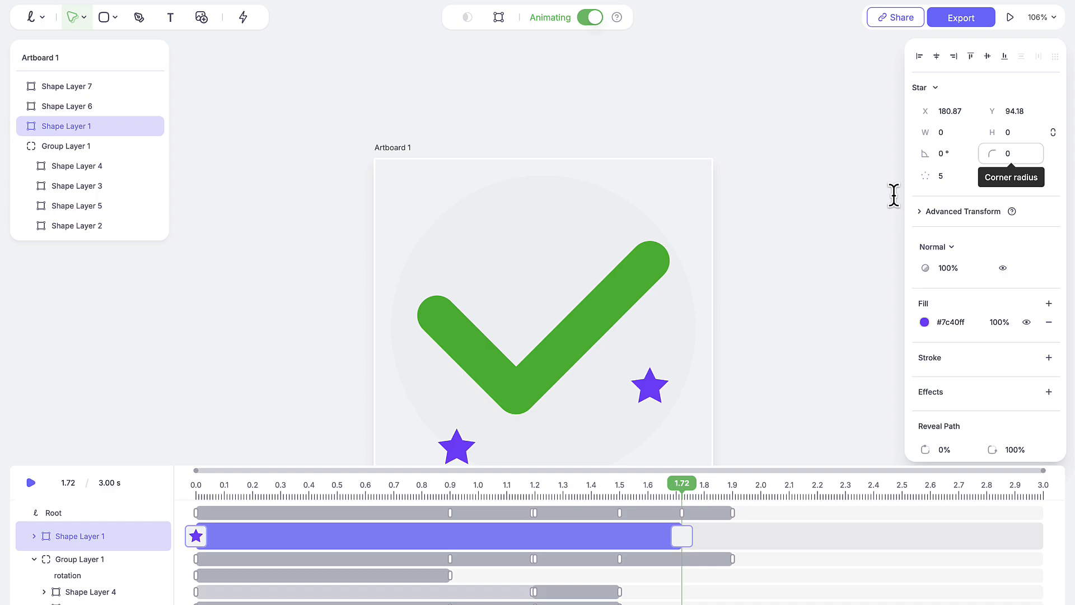
# - Set the width and height of both small stars to 0 at 1.72 s
pyautogui.click(654, 385)
pyautogui.click(1017, 134)
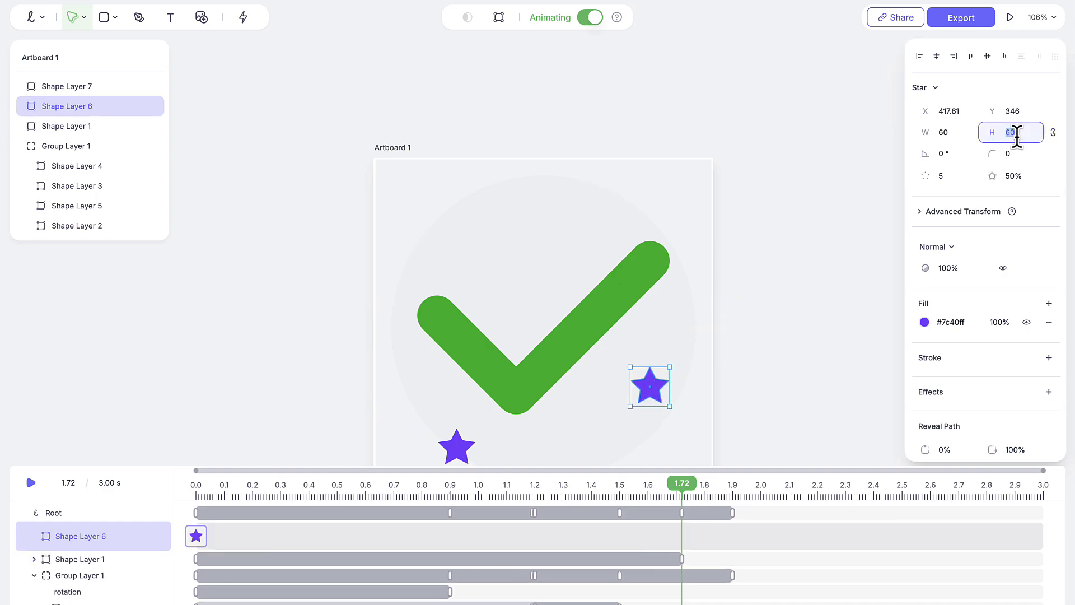
pyautogui.press('Return')
pyautogui.click(457, 455)
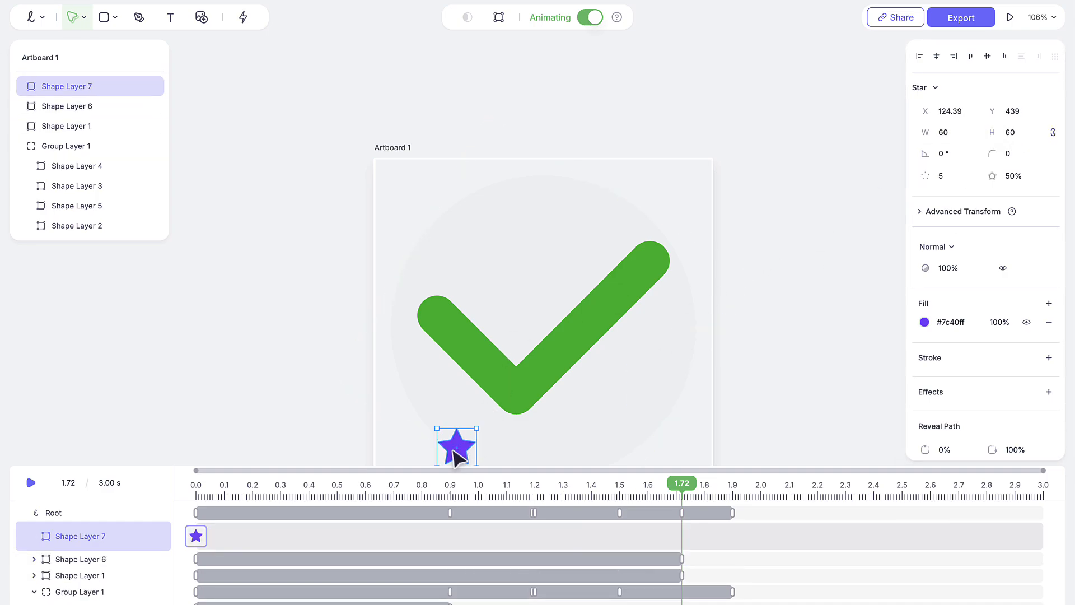
pyautogui.click(1013, 134)
pyautogui.write('0')
pyautogui.press('Return')
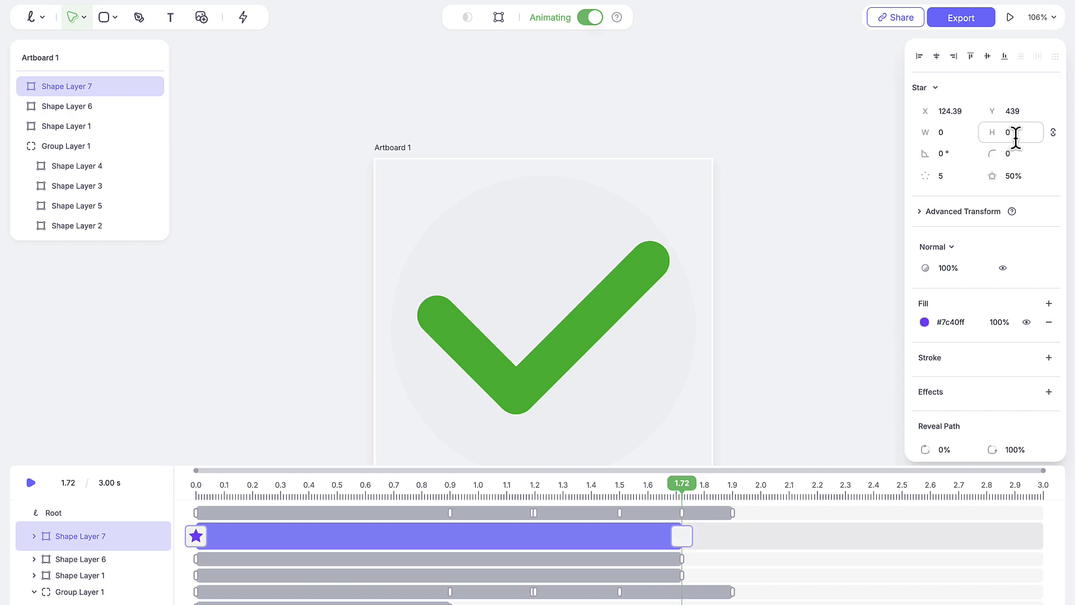
# - Set the width and height of both small stars to 0 at 0.00 s
pyautogui.moveTo(682, 483); pyautogui.dragTo(171, 486)
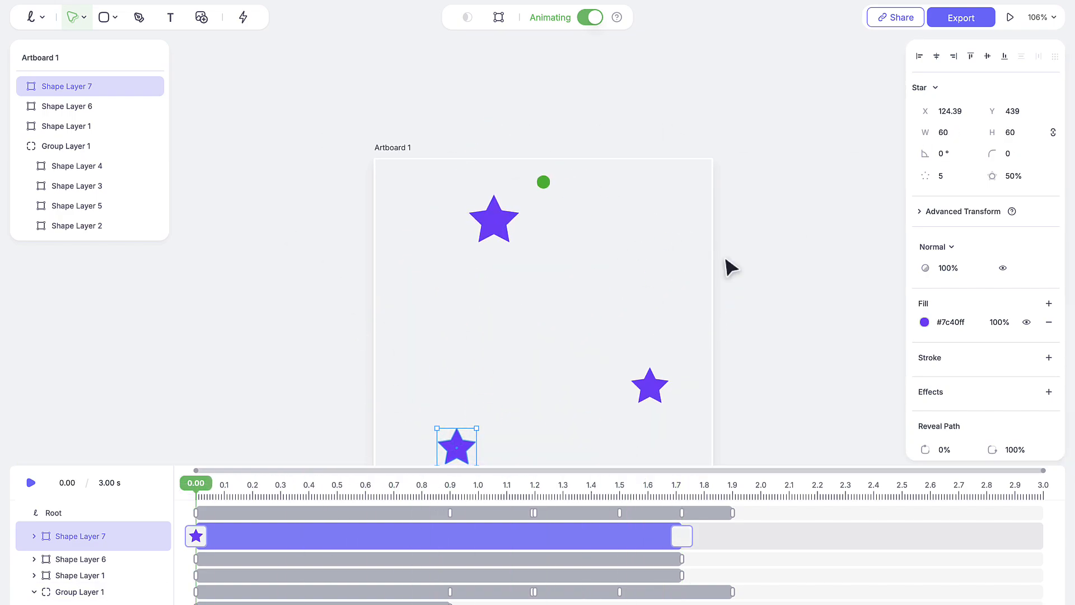
pyautogui.click(1019, 134)
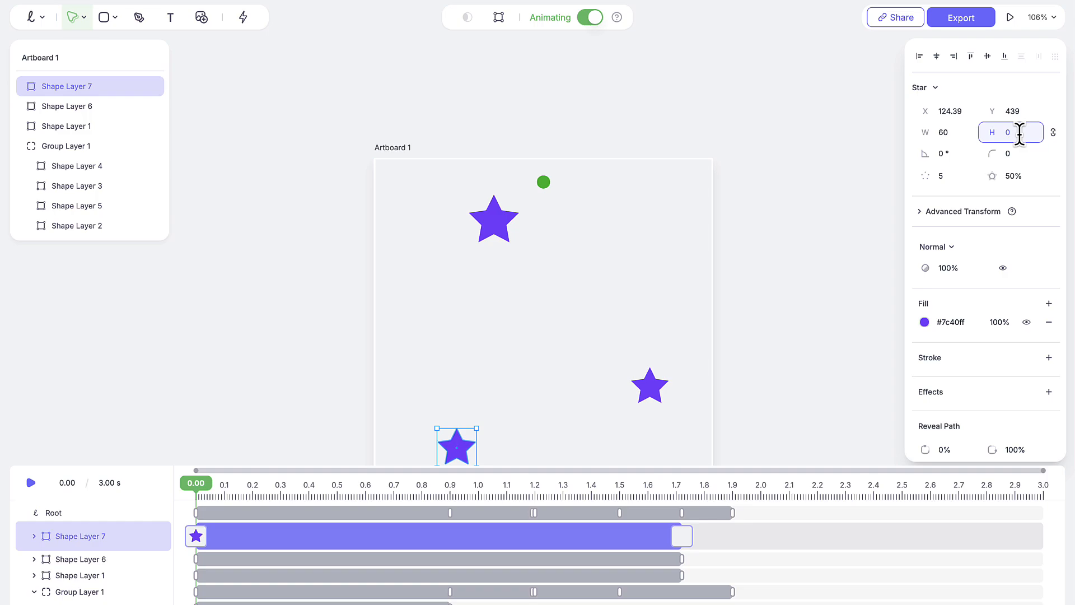
pyautogui.write('0')
pyautogui.press('Return')
pyautogui.click(115, 107)
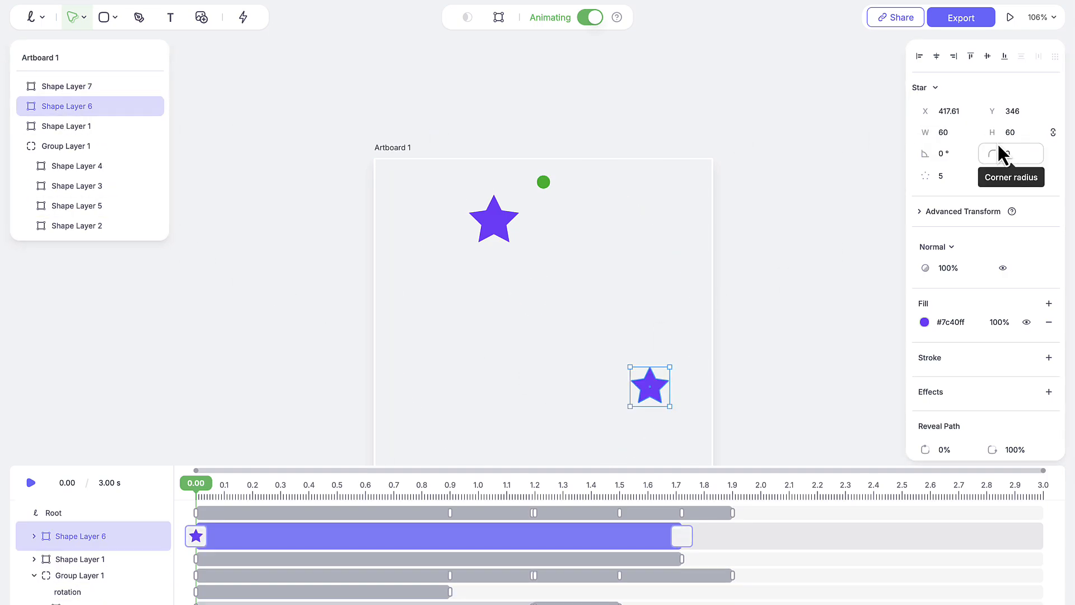
pyautogui.click(1008, 132)
pyautogui.write('0')
pyautogui.press('Return')
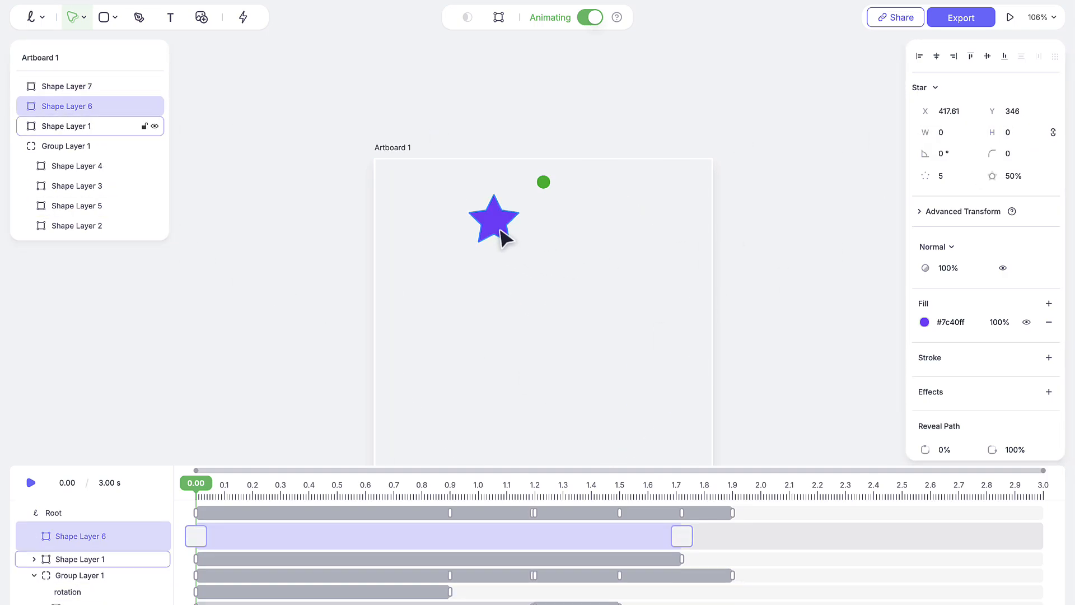
# - Set the large star's height to 0 at 0.00 s
pyautogui.click(502, 233)
pyautogui.click(1017, 132)
pyautogui.press('Return')
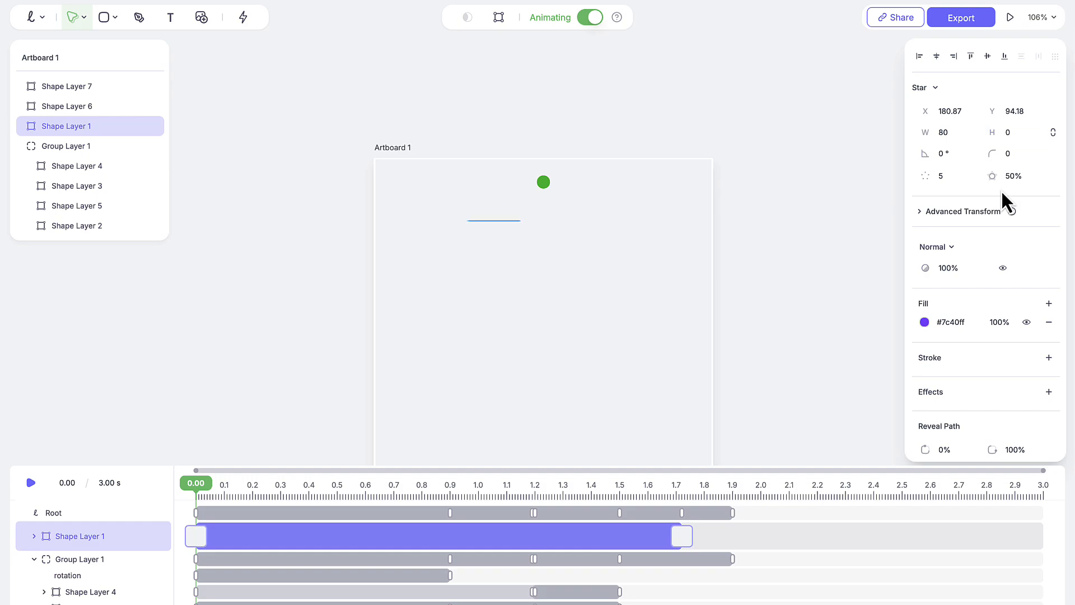
# - Move the large star's start keyframe to 1.70 s and its end keyframe to 2.09 s
pyautogui.moveTo(200, 486); pyautogui.dragTo(518, 496)
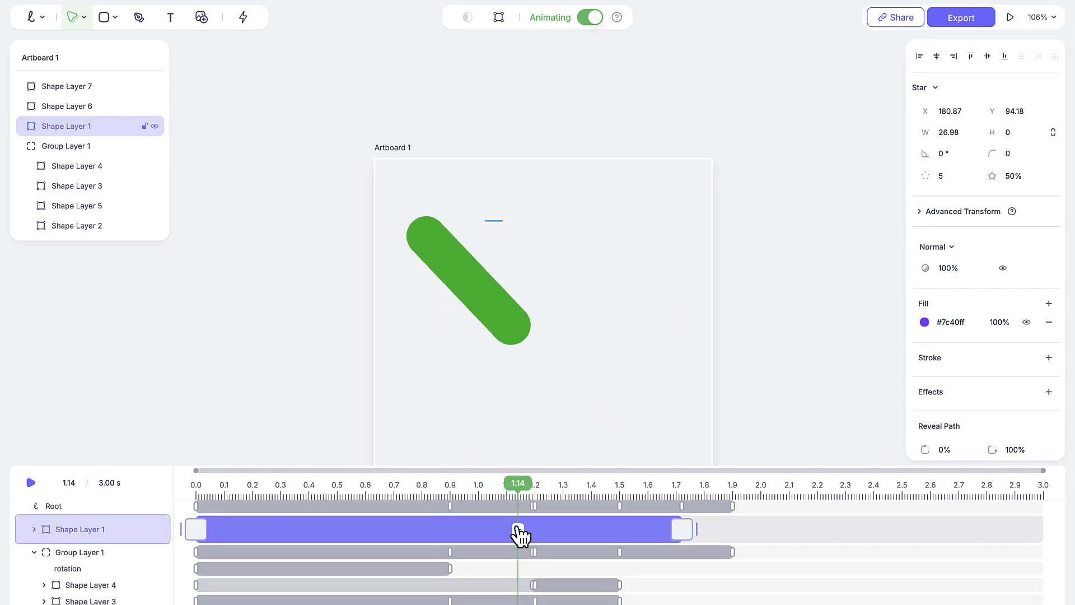
pyautogui.scroll(-1, 523, 540)
pyautogui.scroll(1, 381, 555)
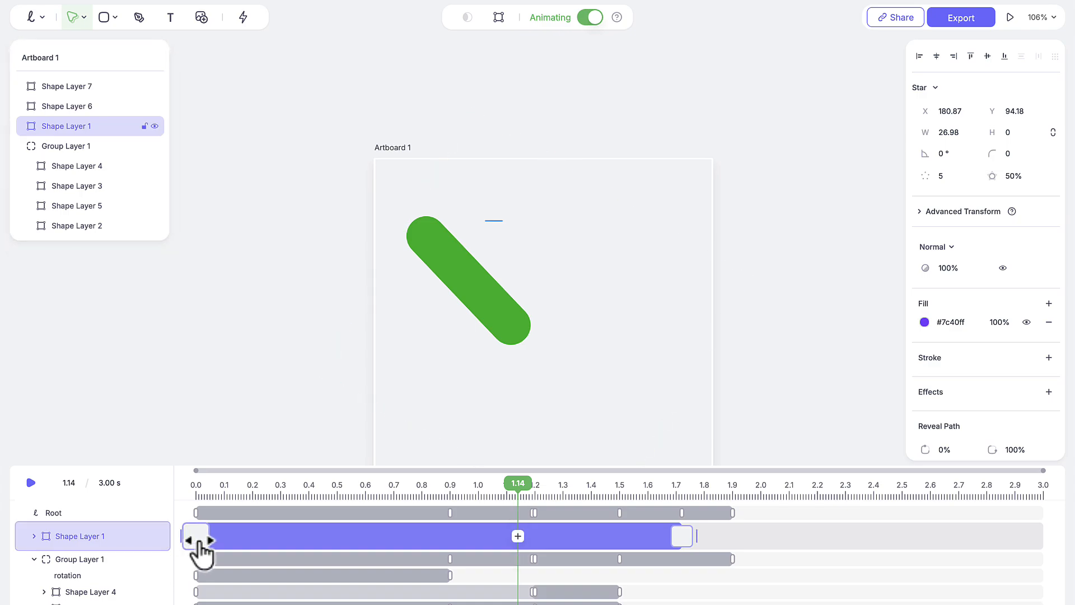
pyautogui.moveTo(203, 542); pyautogui.dragTo(791, 546)
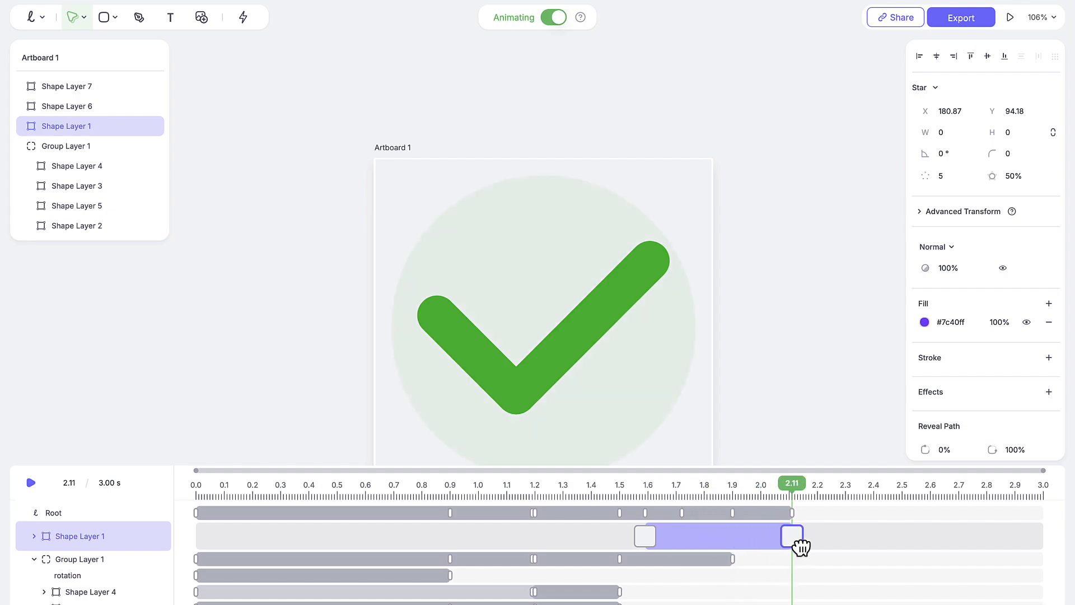
pyautogui.moveTo(796, 546); pyautogui.dragTo(792, 546)
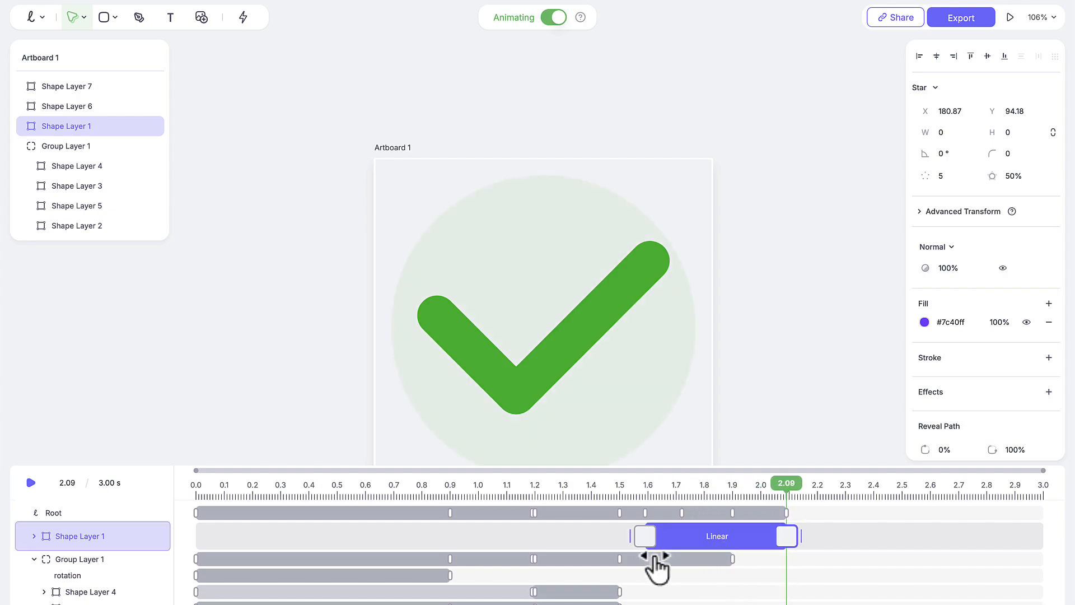
pyautogui.moveTo(643, 545); pyautogui.dragTo(677, 544)
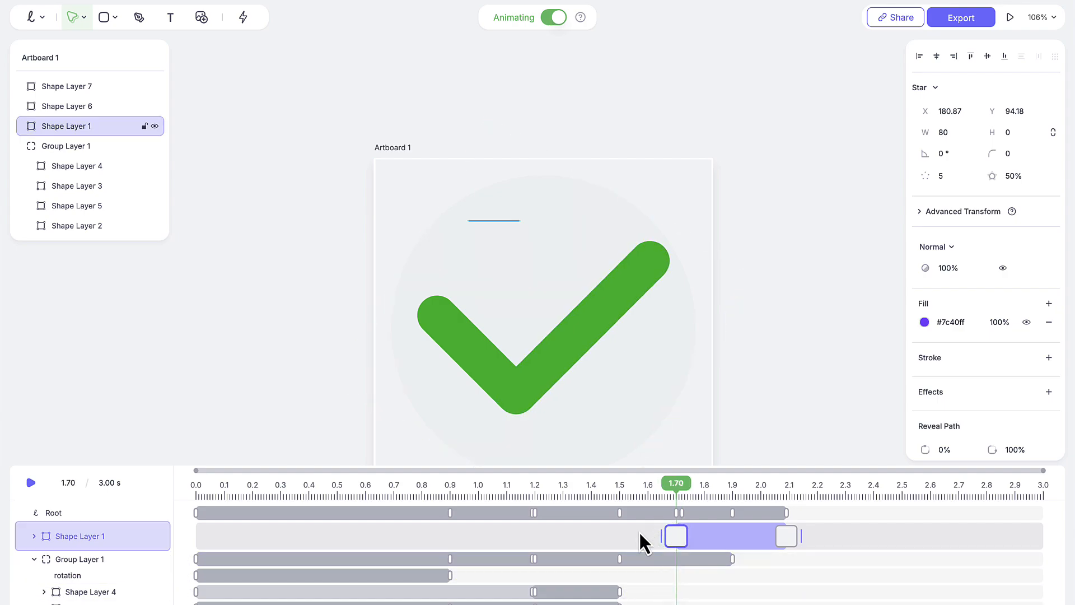
# - Set the large star's width and height to 80 at its 2.09 s keyframe
pyautogui.moveTo(646, 498); pyautogui.dragTo(787, 511)
pyautogui.click(779, 546)
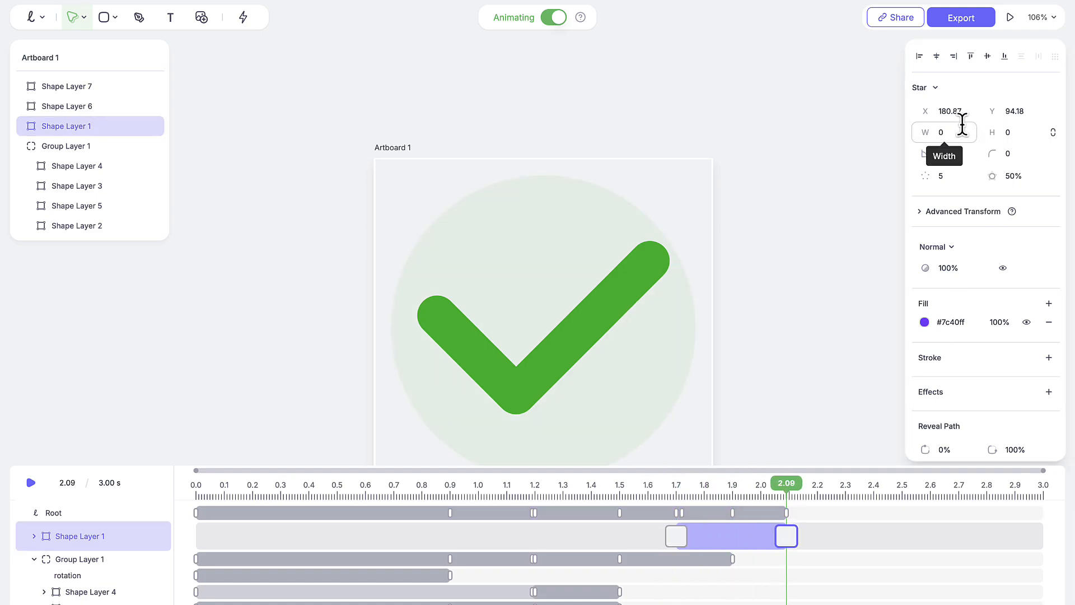
pyautogui.click(945, 132)
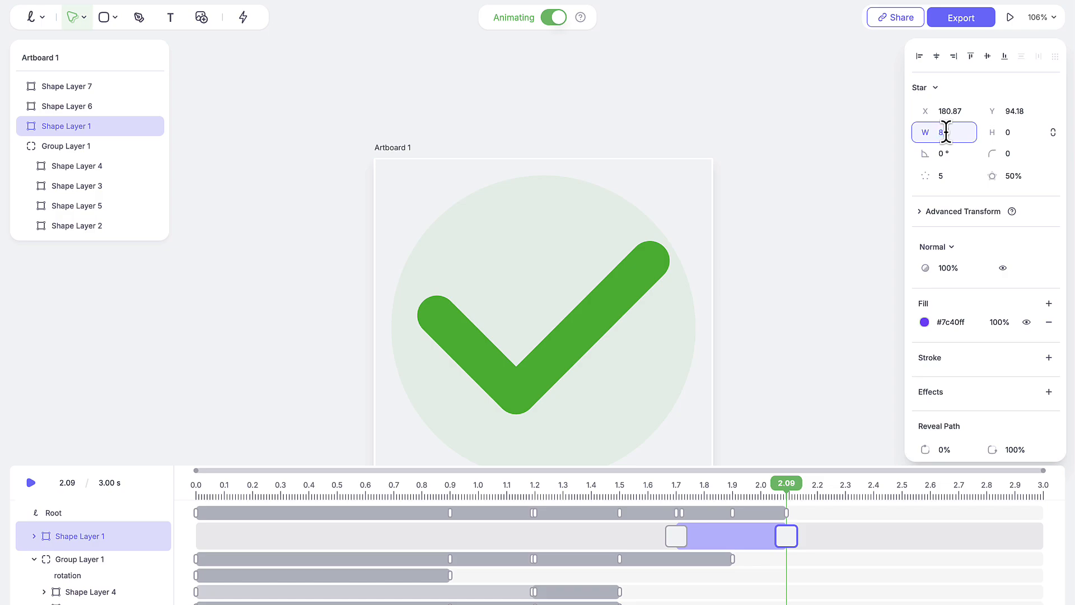
pyautogui.write('80')
pyautogui.click(1015, 132)
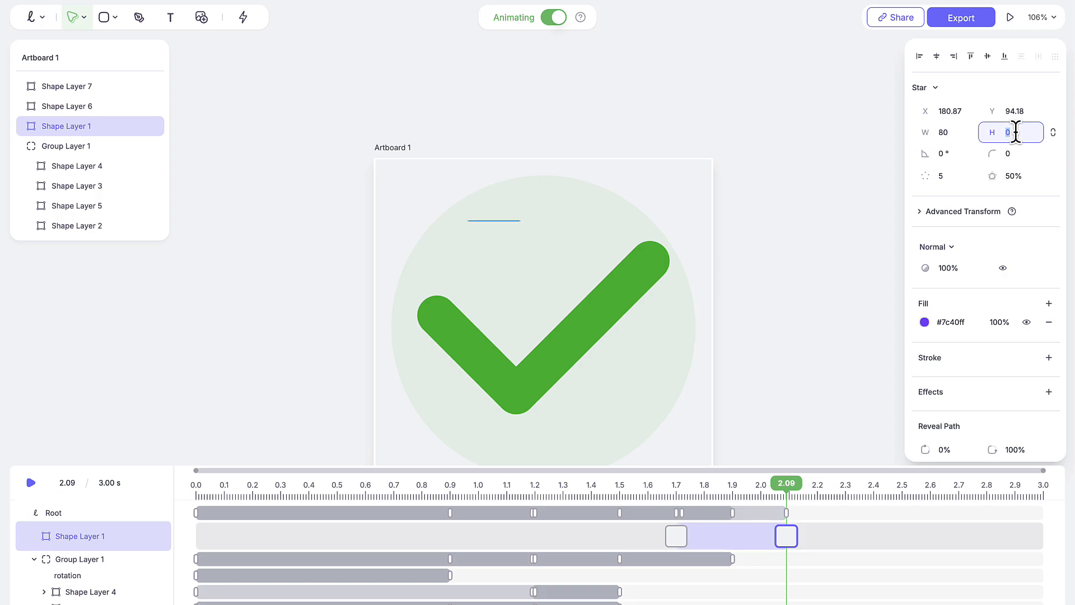
pyautogui.press('Return')
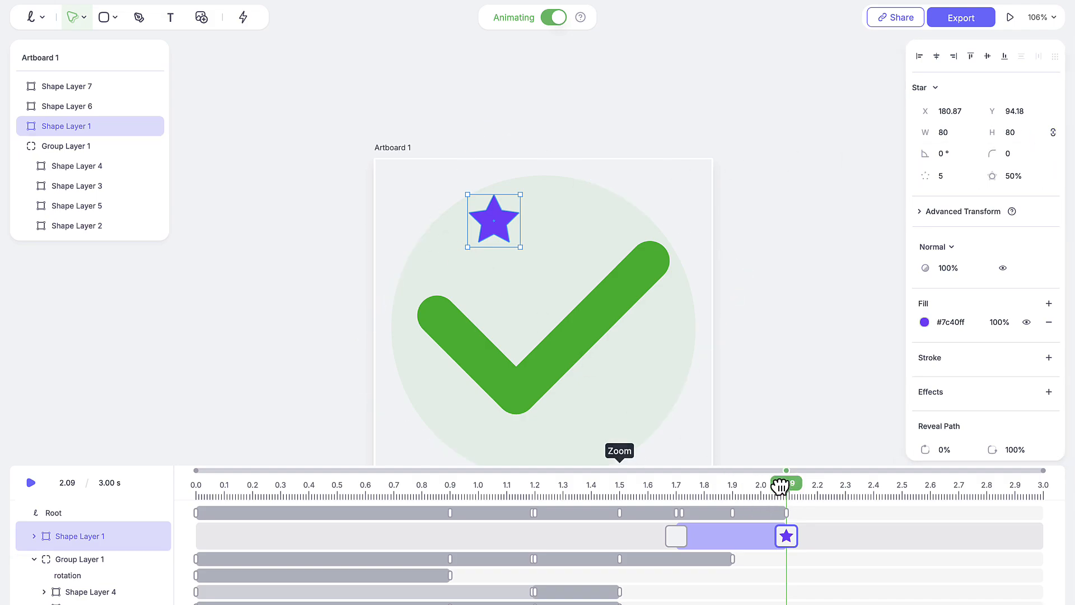
# - Set the large star's width to 0 at its 1.70 s keyframe
pyautogui.moveTo(779, 486); pyautogui.dragTo(684, 508)
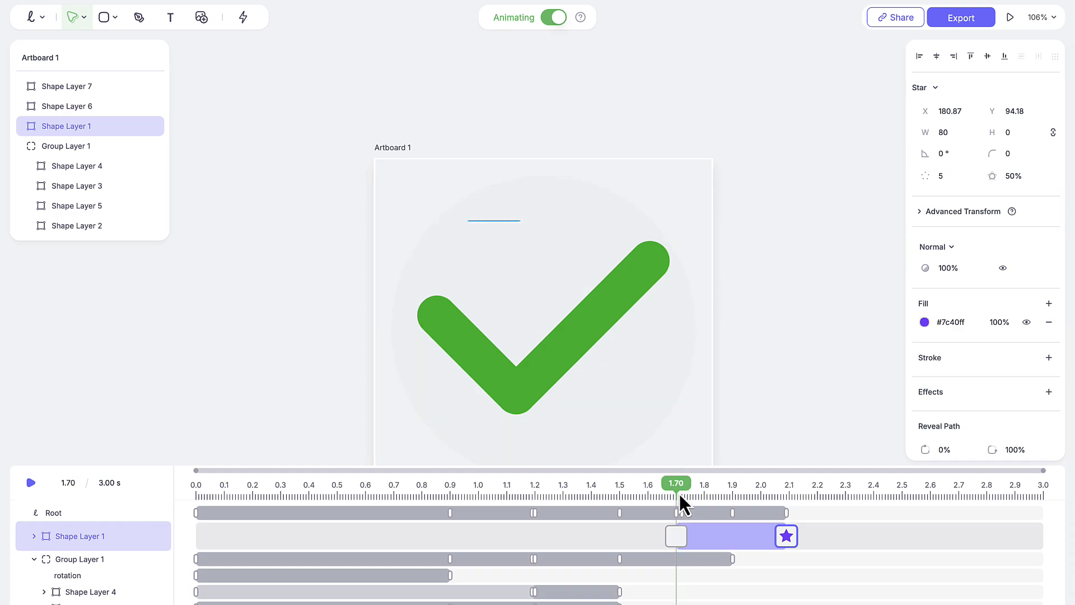
pyautogui.click(951, 131)
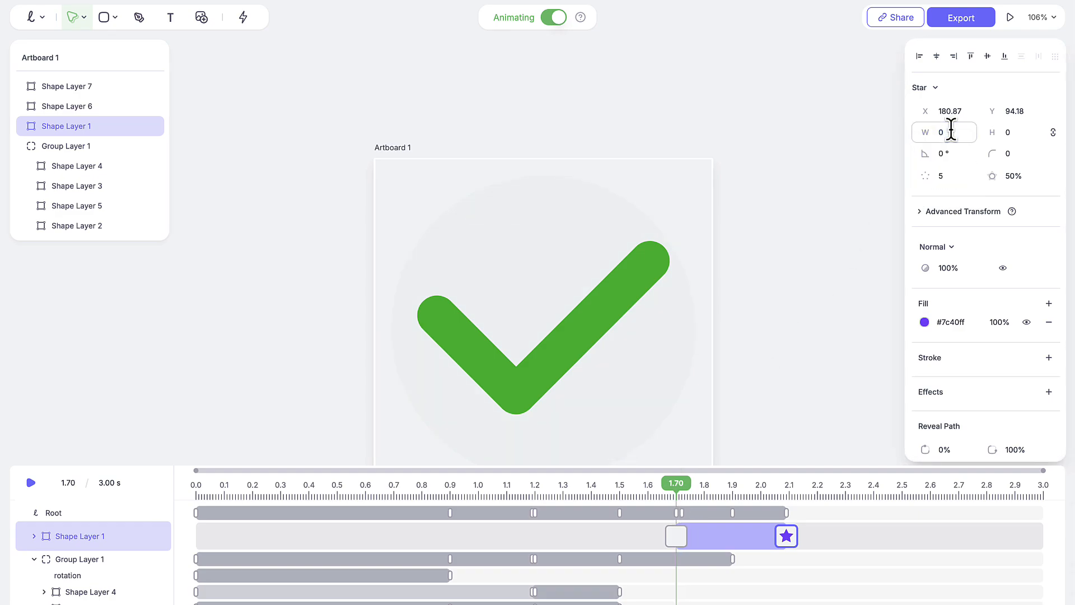
pyautogui.moveTo(674, 483); pyautogui.dragTo(775, 488)
# - Apply the Bounce In easing curve to the large star's growth between its two keyframes
pyautogui.click(731, 539)
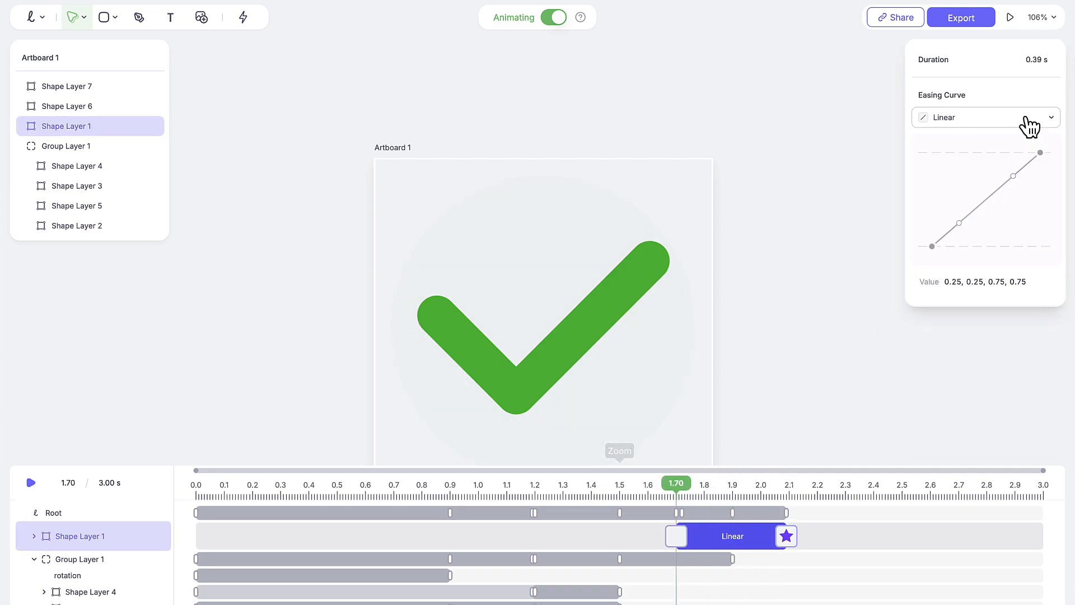
pyautogui.click(1025, 119)
pyautogui.click(973, 226)
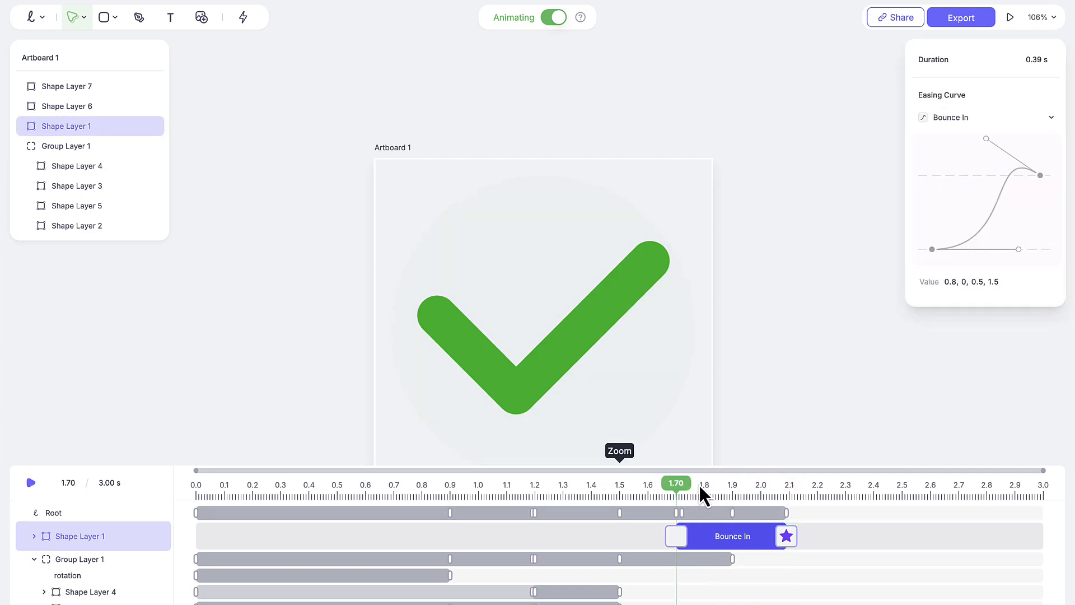
# - Play the animation from the start to check the large star's bounce, and pause it
pyautogui.moveTo(670, 487); pyautogui.dragTo(94, 490)
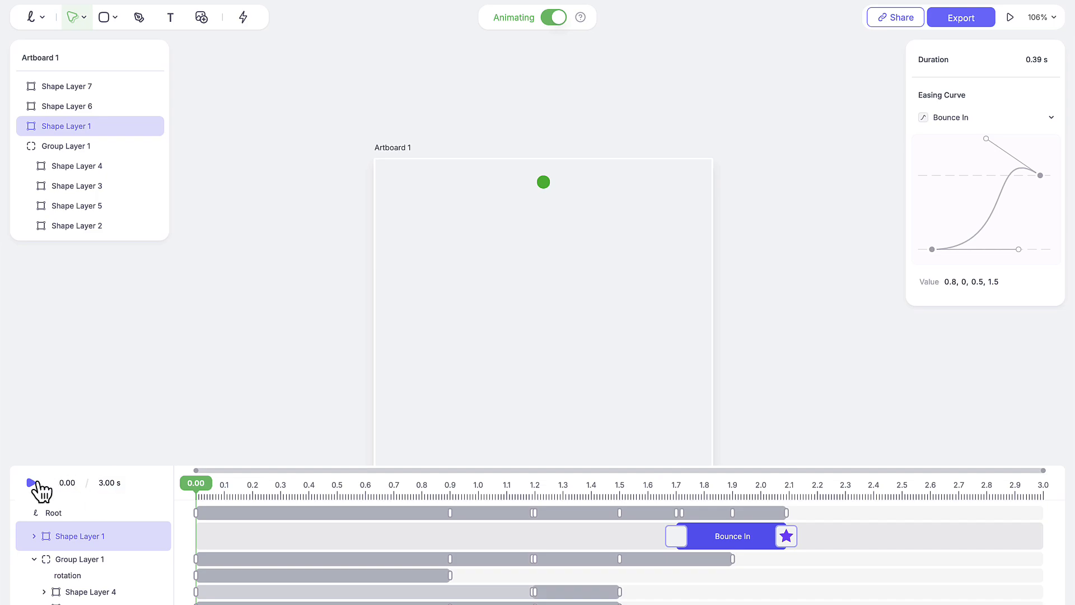
pyautogui.click(32, 483)
pyautogui.click(148, 363)
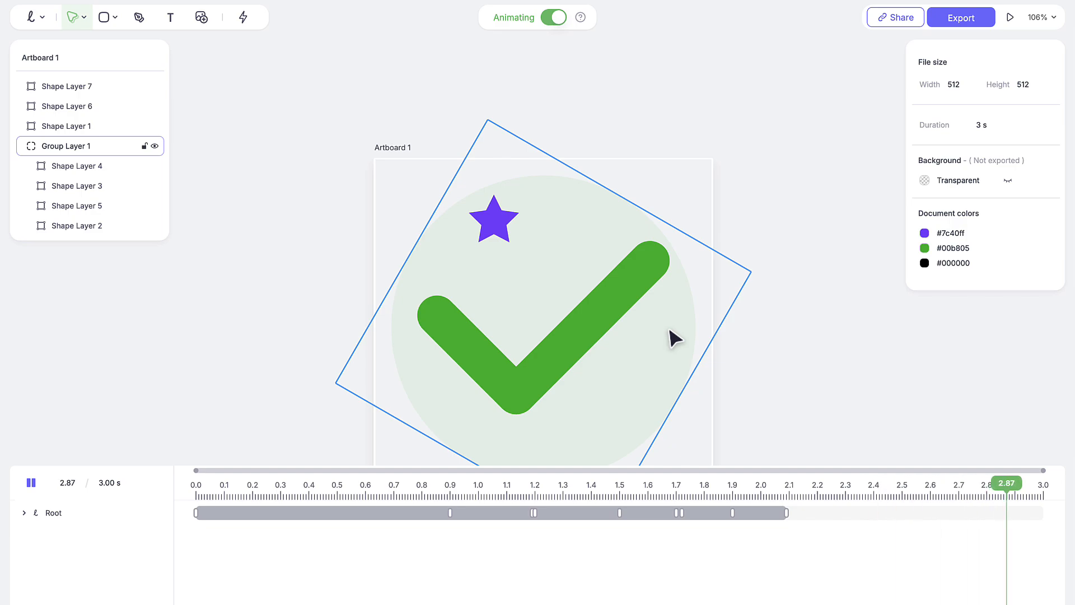
pyautogui.press('space')
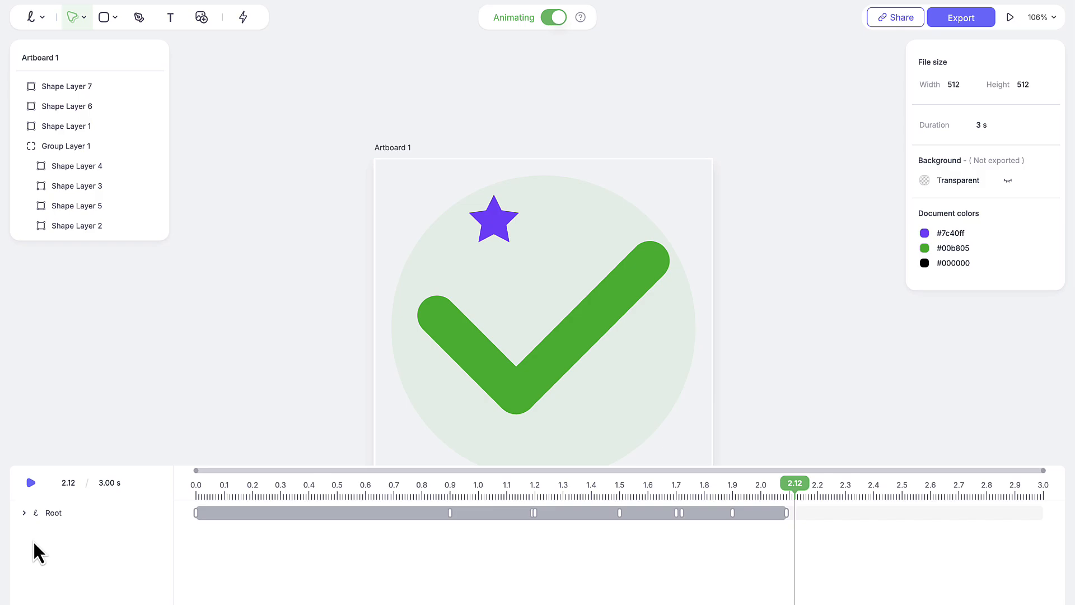
# - Show the root's layer tracks in an enlarged timeline and select the large star's layer
pyautogui.click(24, 512)
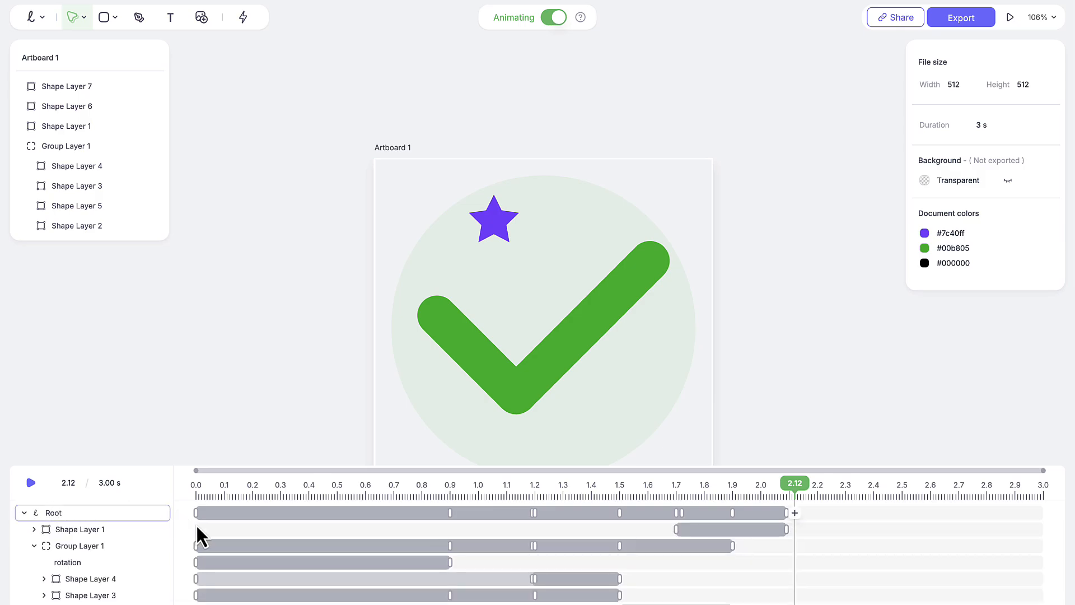
pyautogui.moveTo(175, 463); pyautogui.dragTo(188, 346)
pyautogui.click(79, 406)
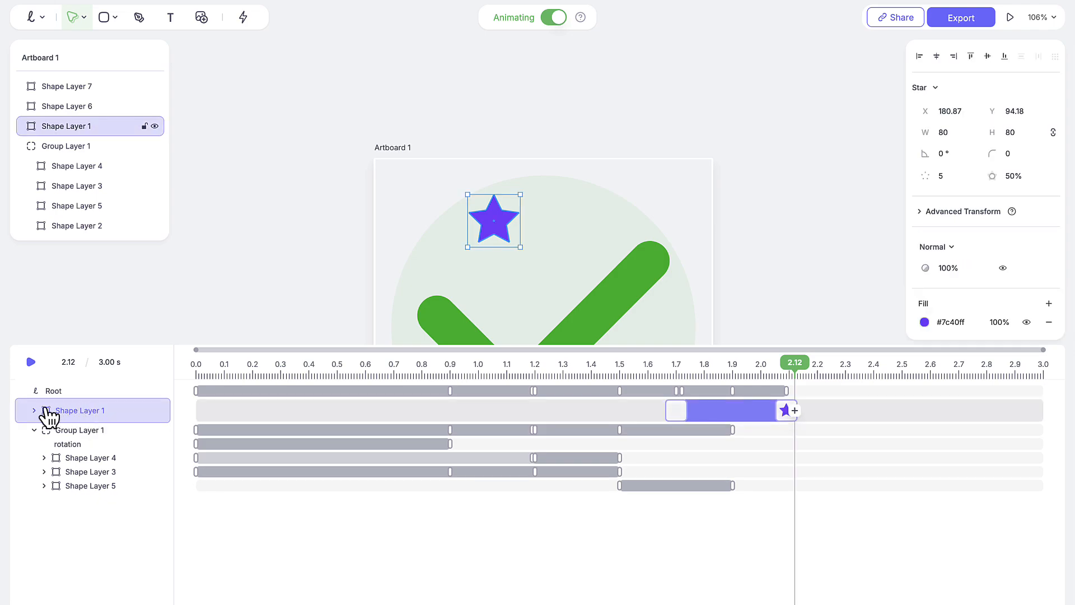
# - Move the keyframes of the small star in Shape Layer 6 so they sit at 1.70 s and 2.11 s
pyautogui.click(32, 408)
pyautogui.click(35, 411)
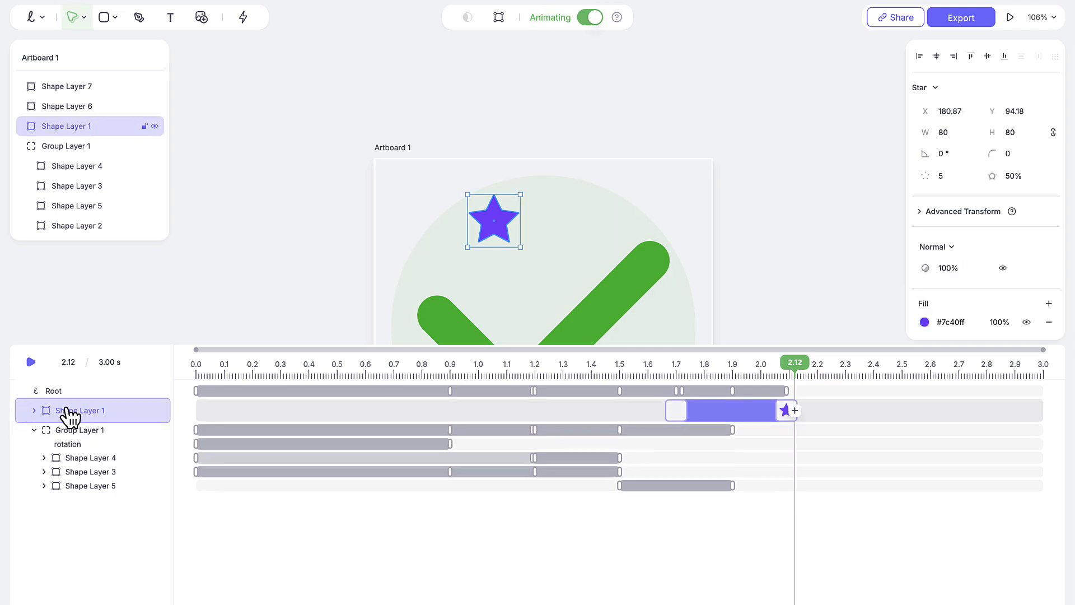
pyautogui.scroll(-3, 653, 216)
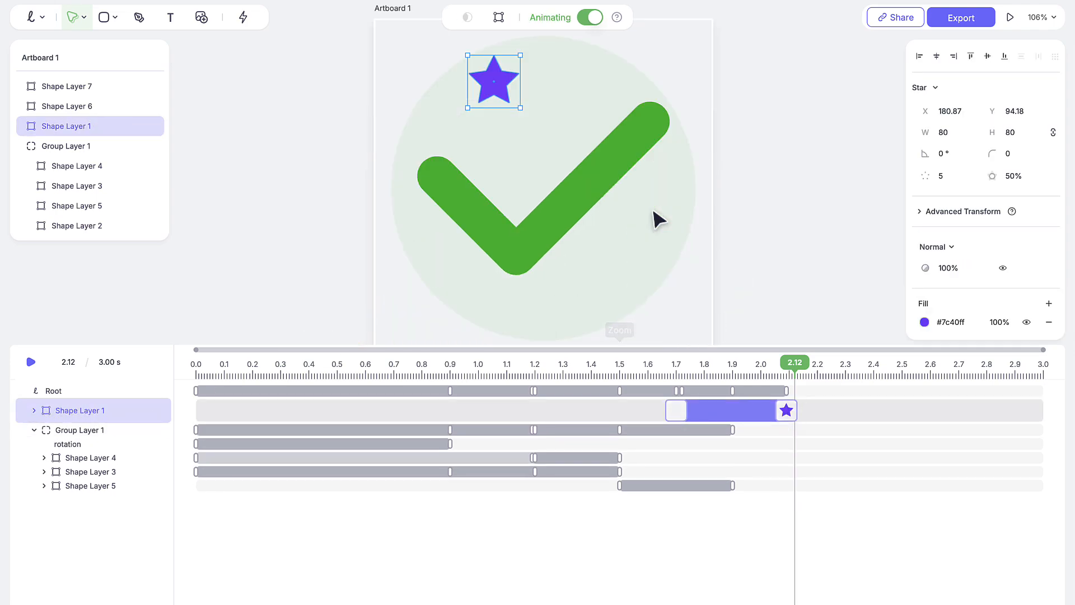
pyautogui.click(89, 106)
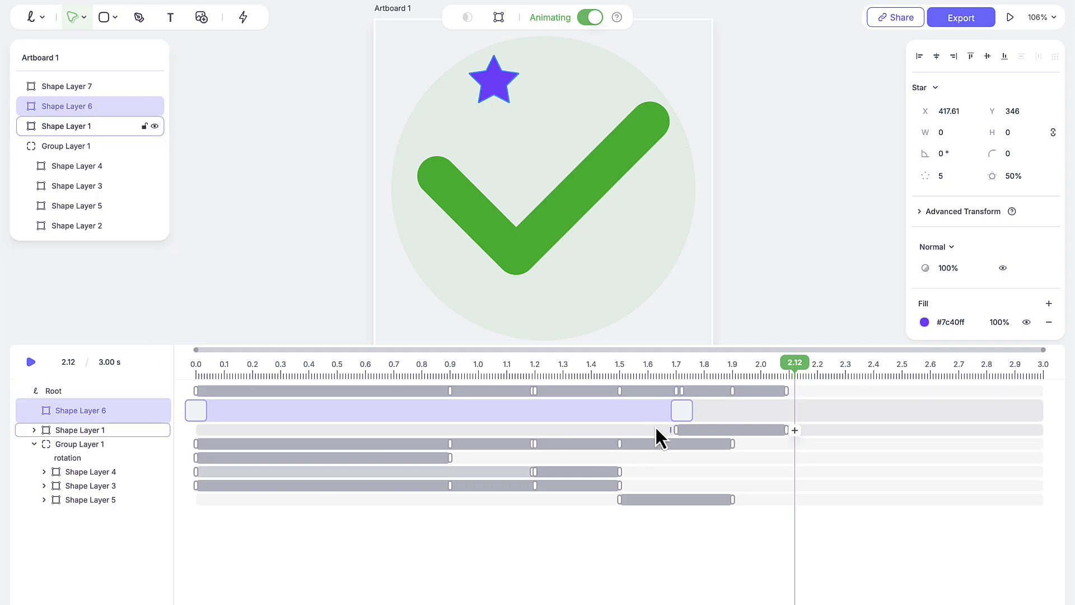
pyautogui.click(100, 429)
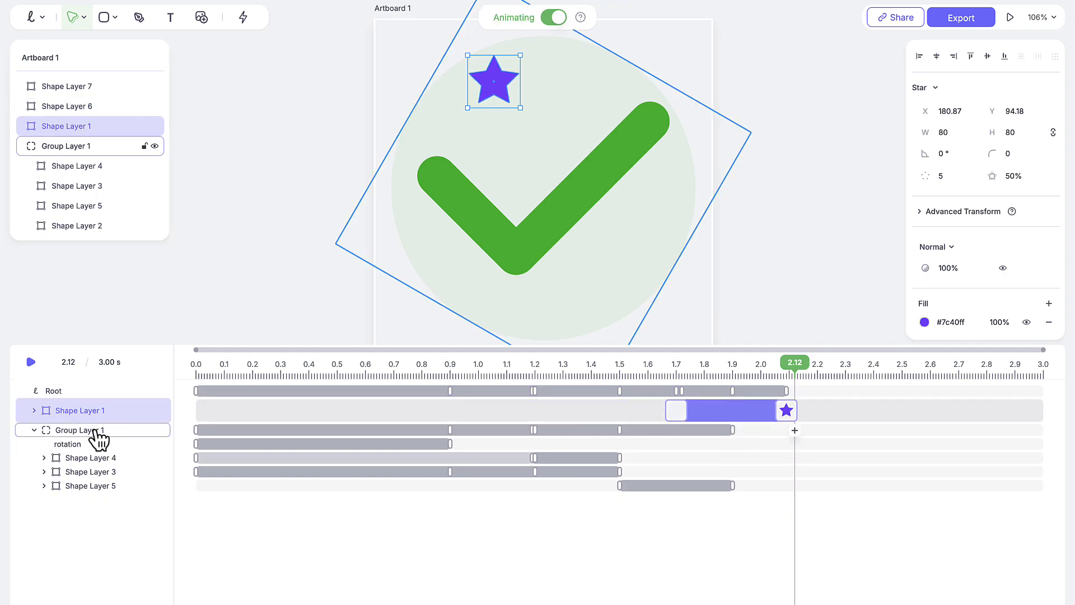
pyautogui.click(76, 105)
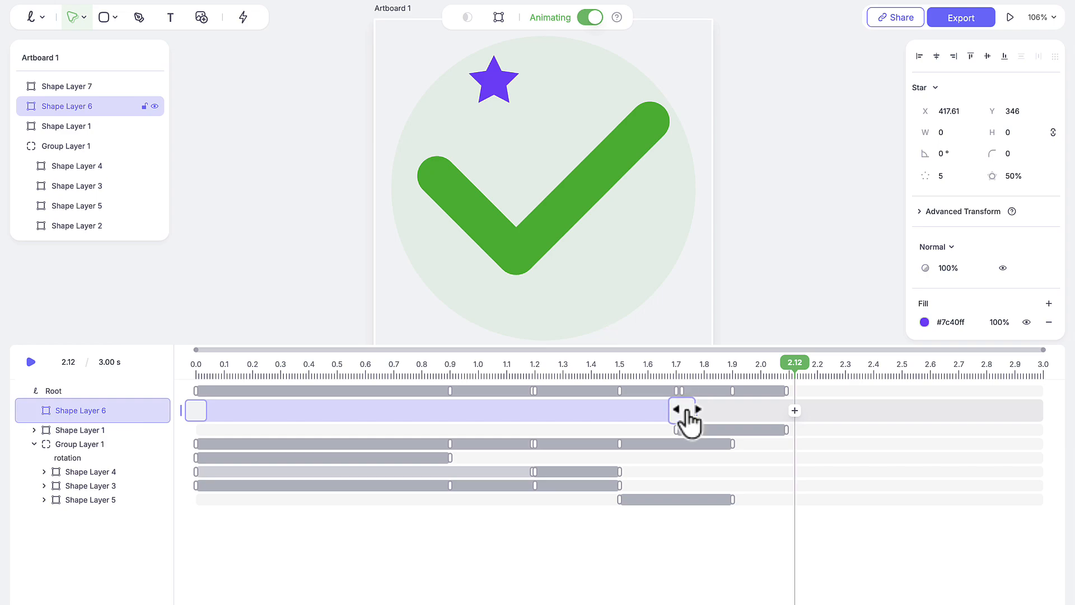
pyautogui.moveTo(704, 412); pyautogui.dragTo(804, 414)
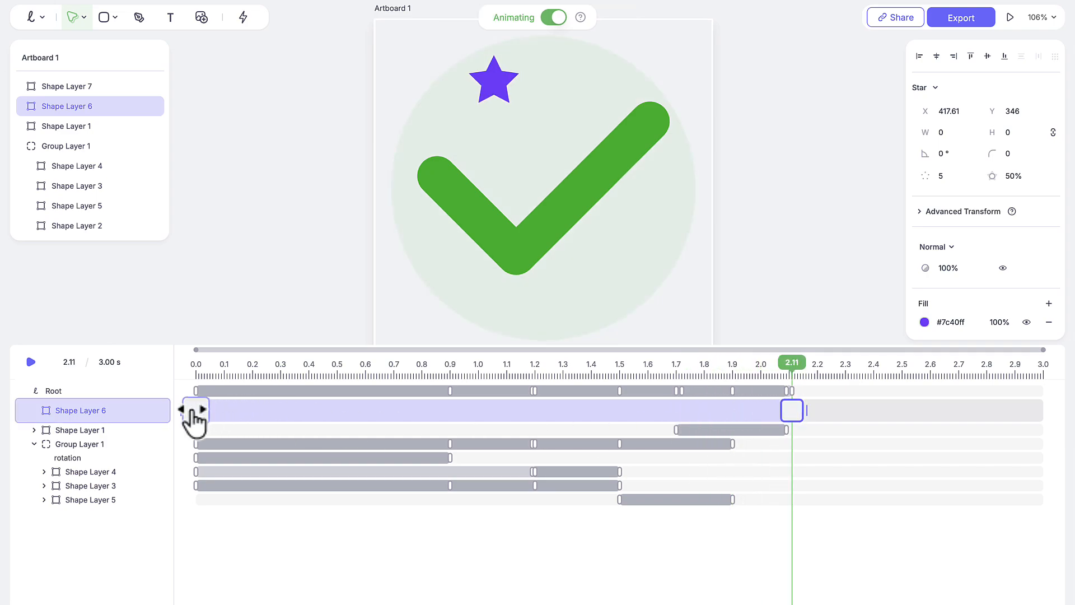
pyautogui.moveTo(193, 412); pyautogui.dragTo(701, 417)
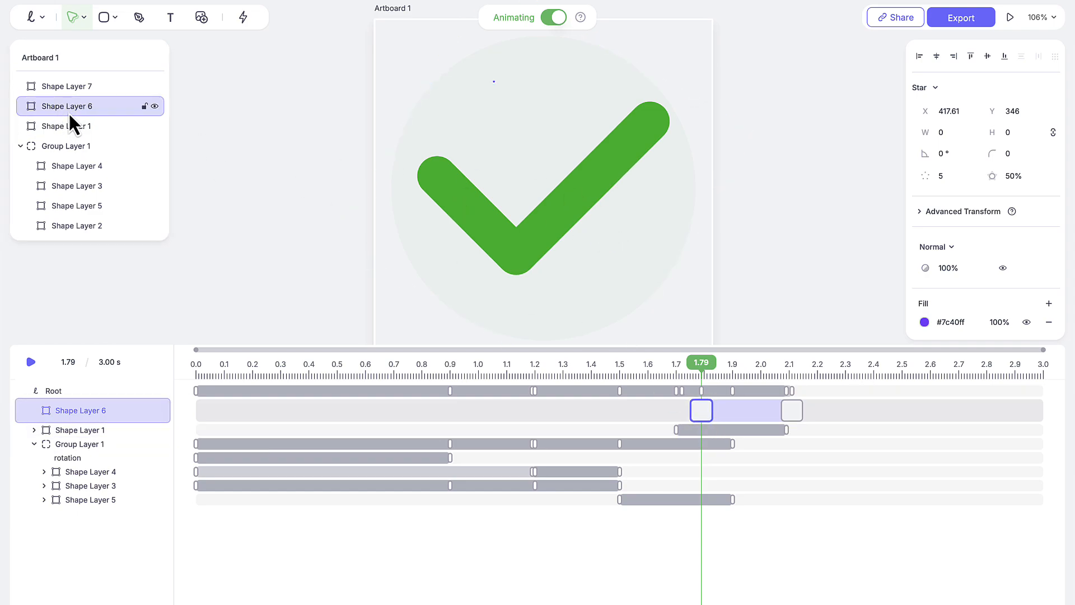
pyautogui.moveTo(710, 420); pyautogui.dragTo(681, 421)
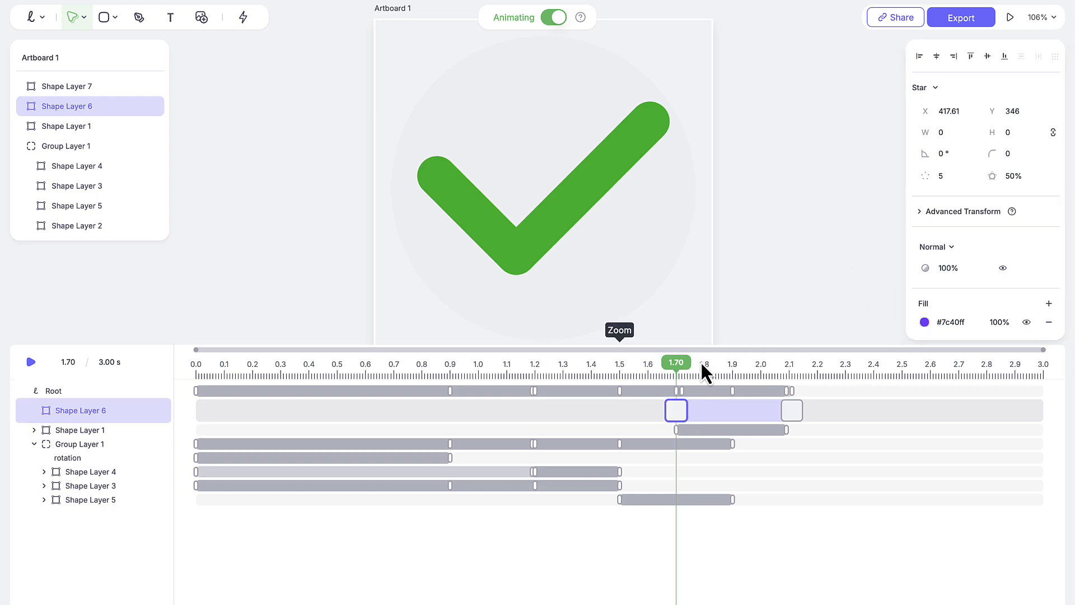
# - Set the height and width of Shape Layer 6's star to 60 at its 2.11 s keyframe
pyautogui.moveTo(681, 369); pyautogui.dragTo(791, 377)
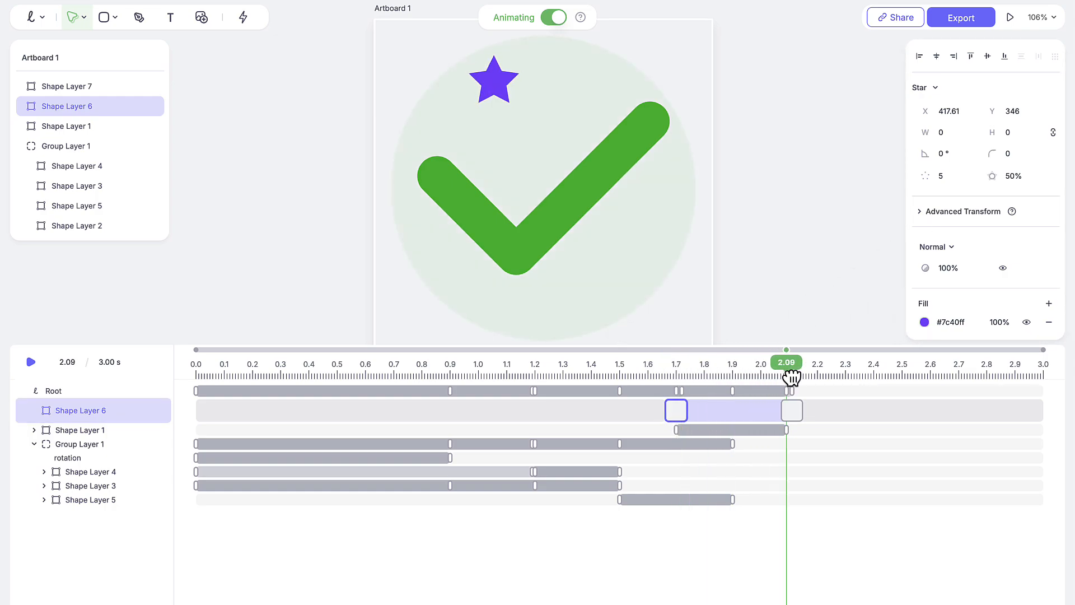
pyautogui.click(791, 418)
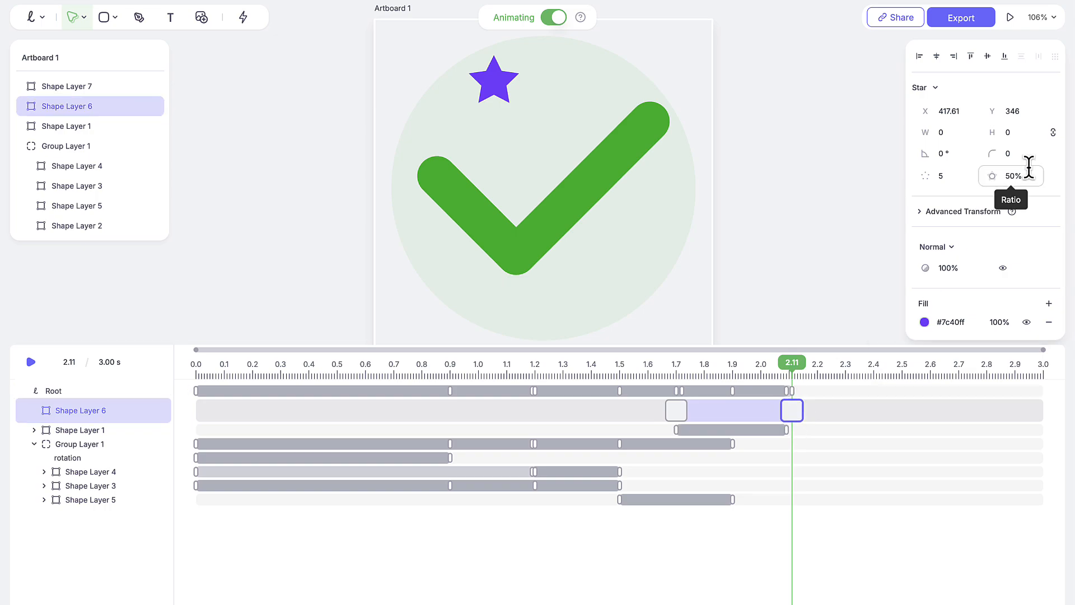
pyautogui.click(1022, 135)
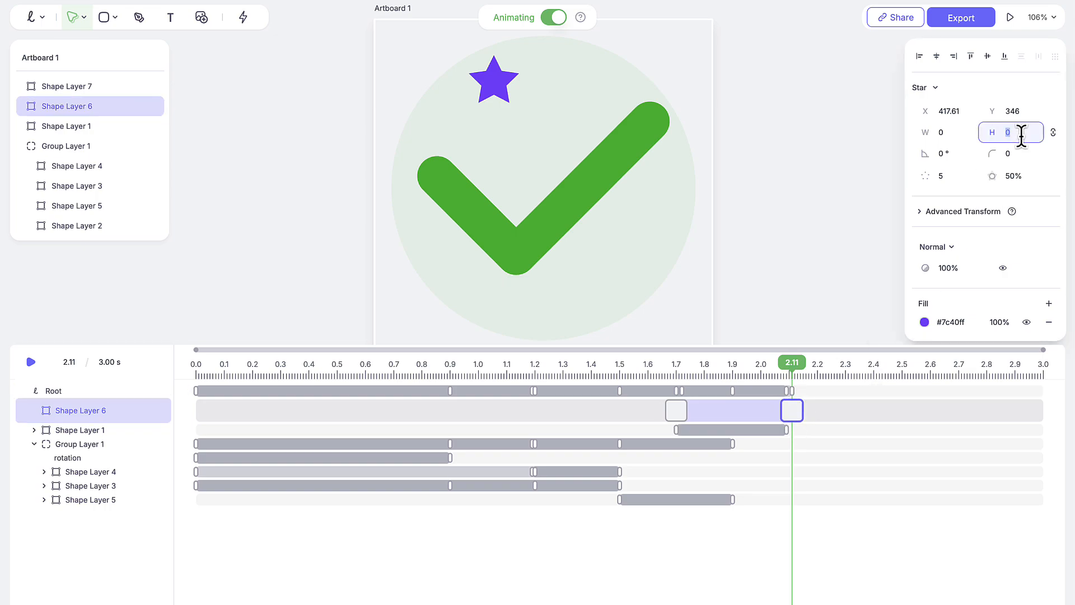
pyautogui.write('60')
pyautogui.press('Return')
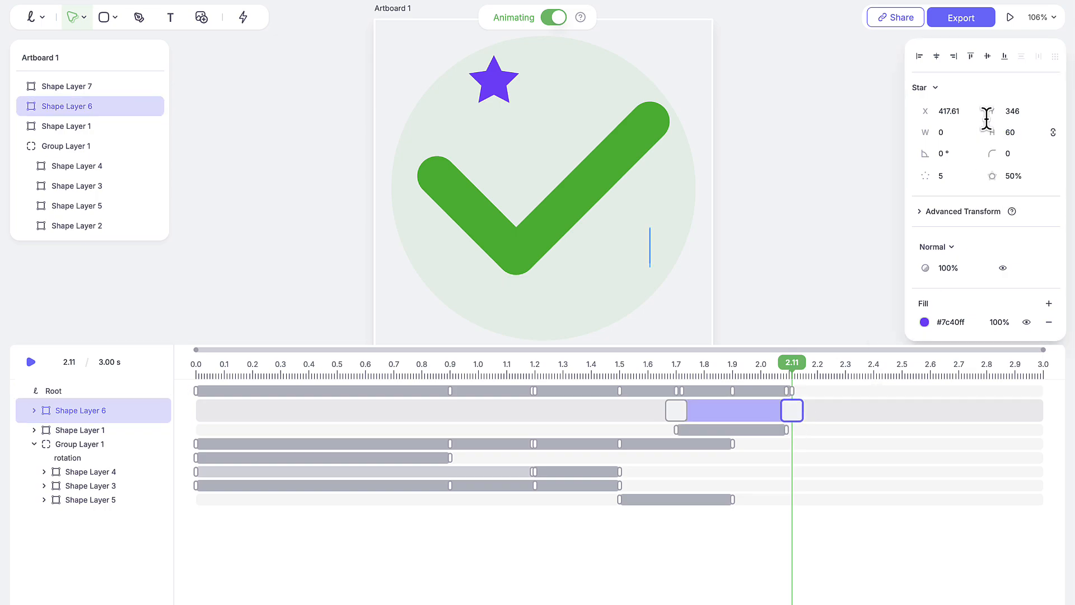
pyautogui.click(950, 134)
pyautogui.write('60')
pyautogui.press('Return')
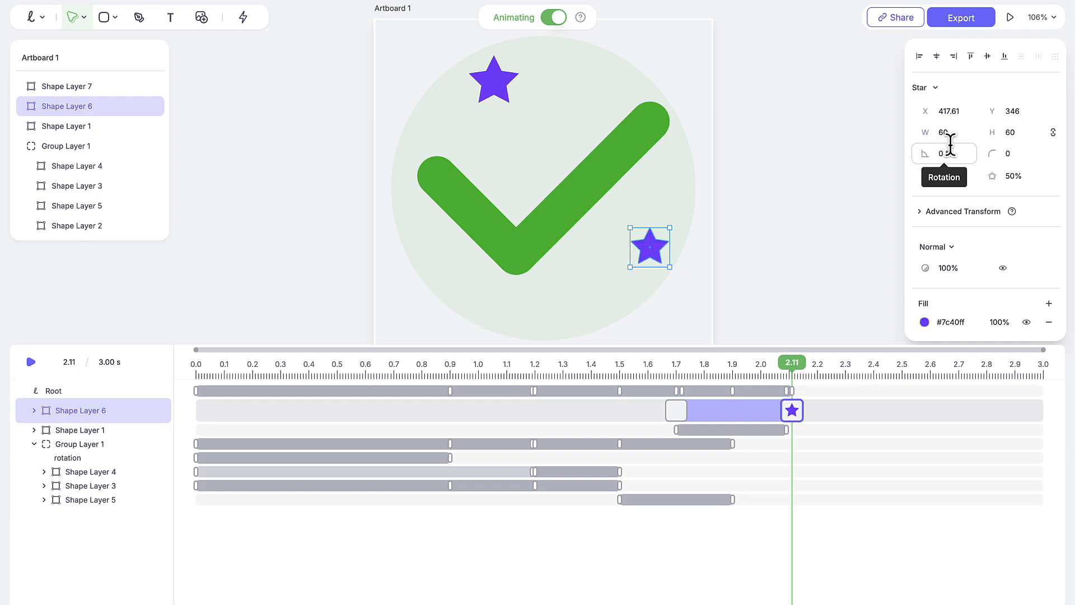
pyautogui.moveTo(798, 364); pyautogui.dragTo(823, 369)
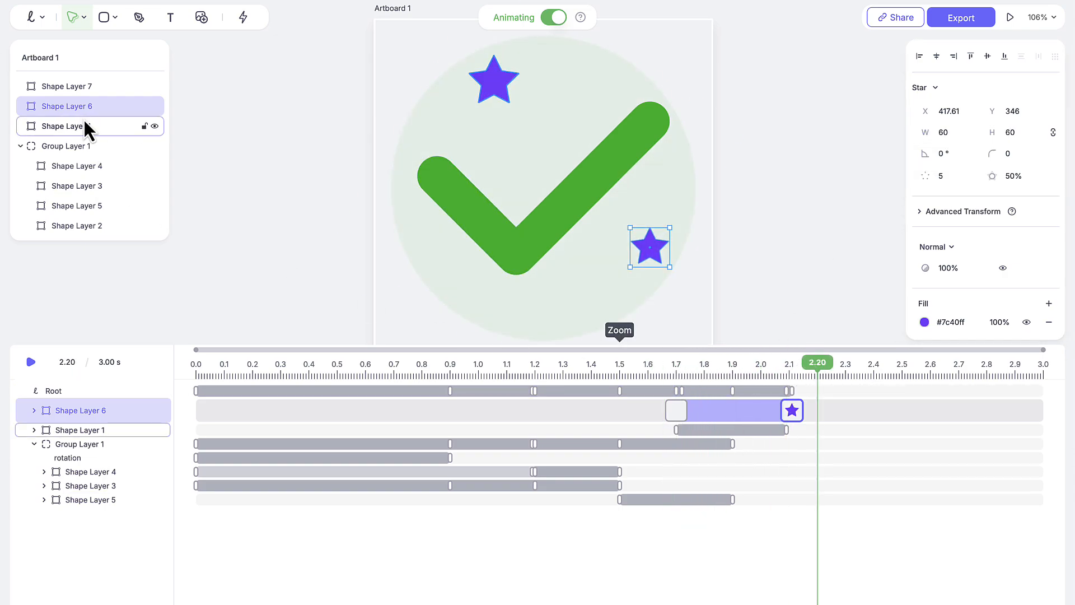
# - Move the keyframes of the small star in Shape Layer 7 to 1.70 s and 2.11 s
pyautogui.click(73, 91)
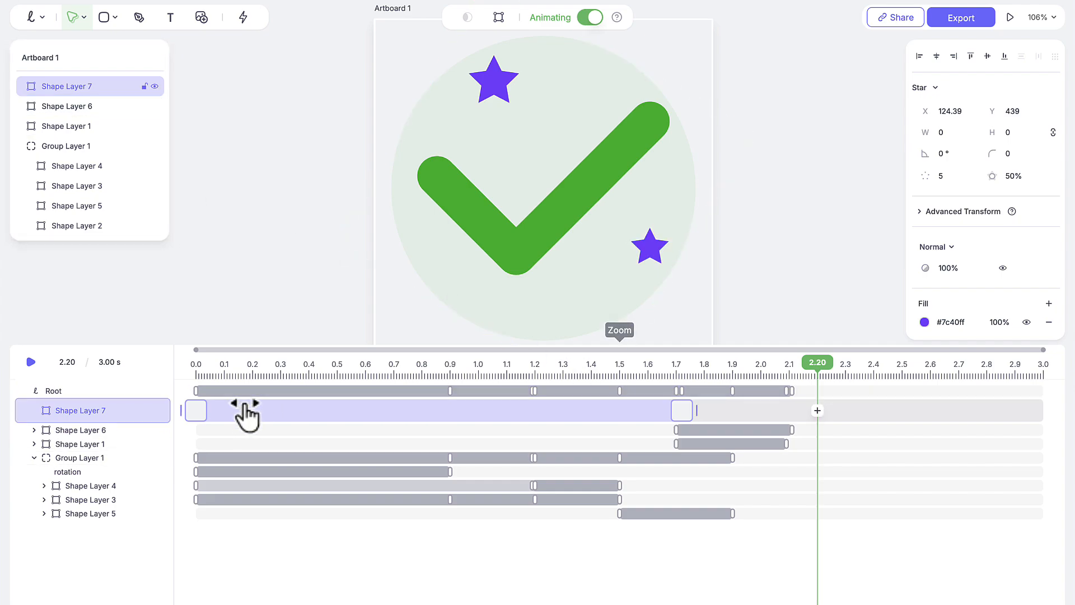
pyautogui.moveTo(682, 411); pyautogui.dragTo(797, 414)
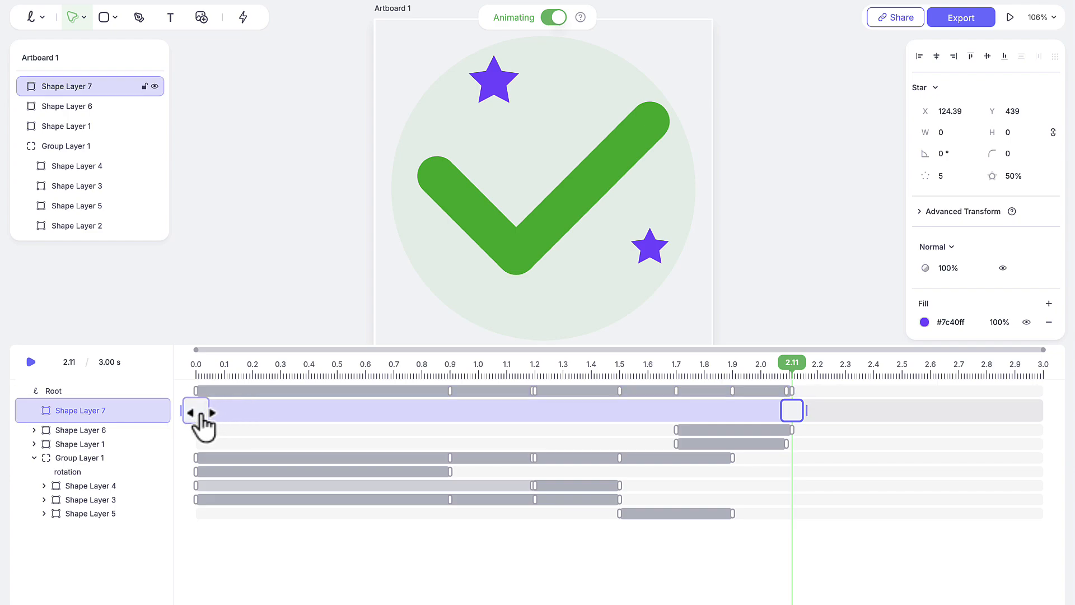
pyautogui.moveTo(204, 419); pyautogui.dragTo(686, 428)
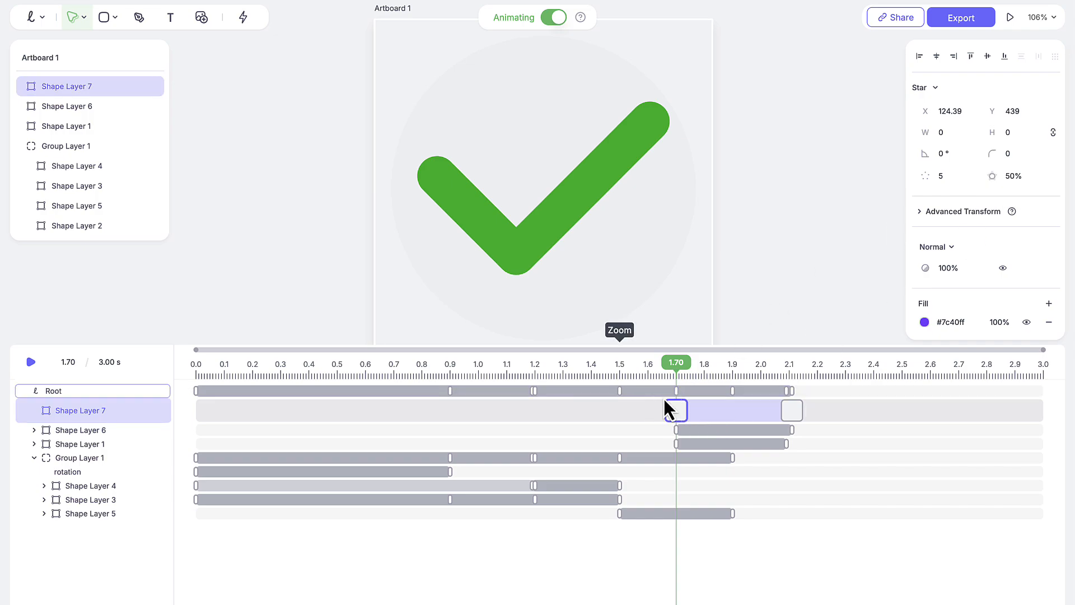
# - Set the height and width of Shape Layer 7's star to 60 at its 2.11 s keyframe
pyautogui.moveTo(683, 370); pyautogui.dragTo(801, 370)
pyautogui.click(1013, 133)
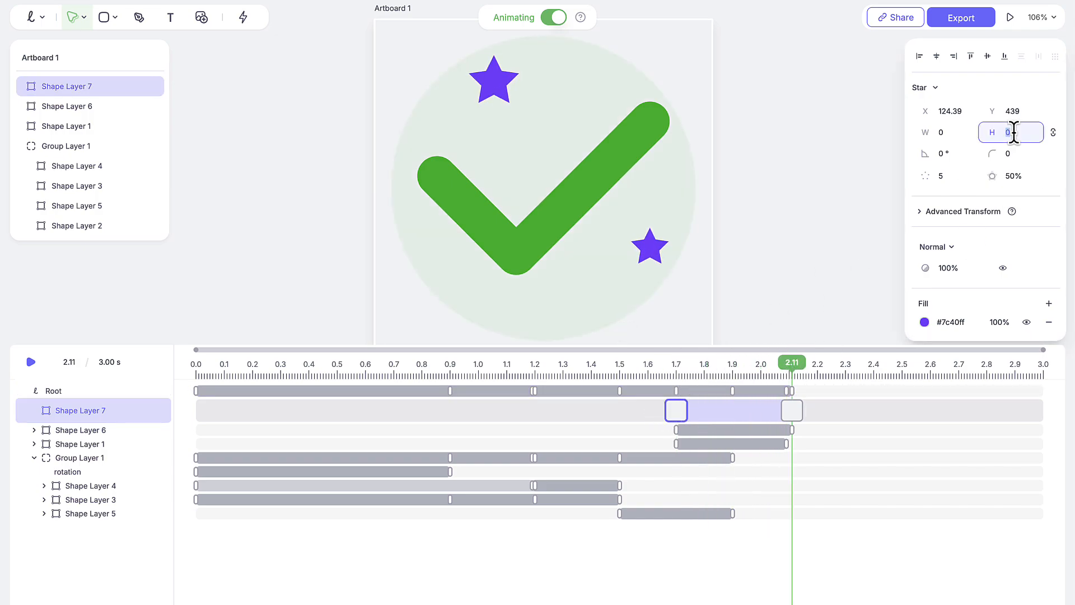
pyautogui.write('60')
pyautogui.press('Return')
pyautogui.click(941, 134)
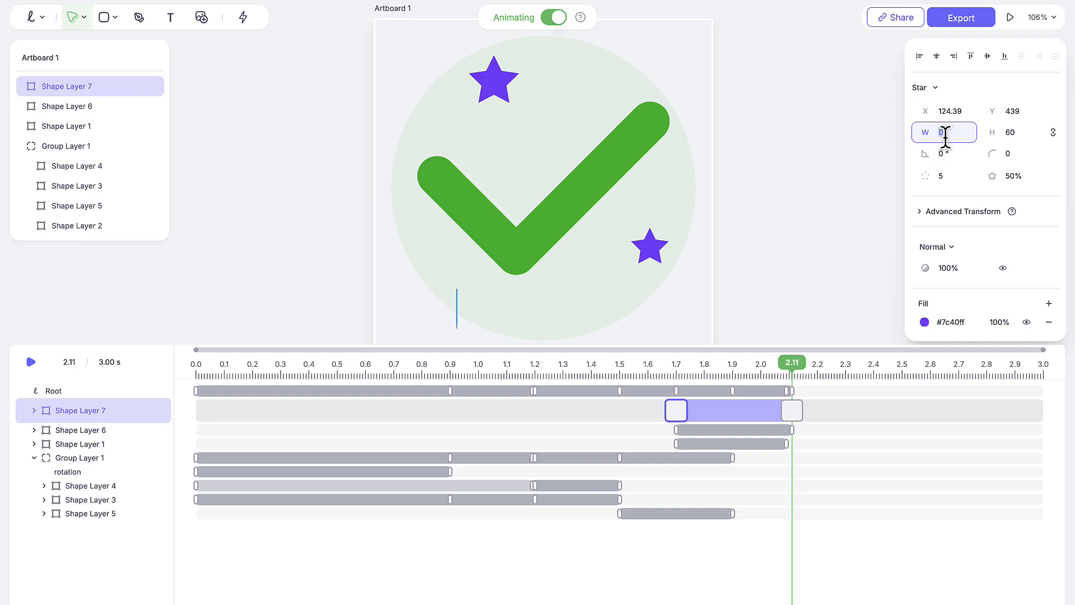
pyautogui.write('60')
pyautogui.press('Return')
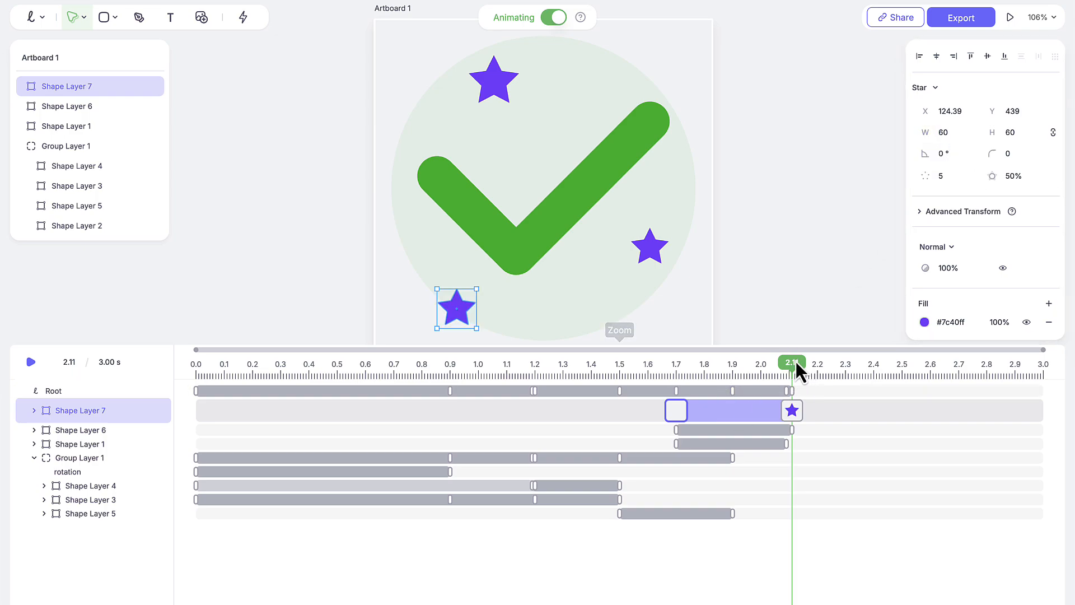
# - Play the whole animation from 0.00 s with the full artboard in view to check all three stars, and pause it
pyautogui.moveTo(794, 364); pyautogui.dragTo(150, 353)
pyautogui.click(240, 276)
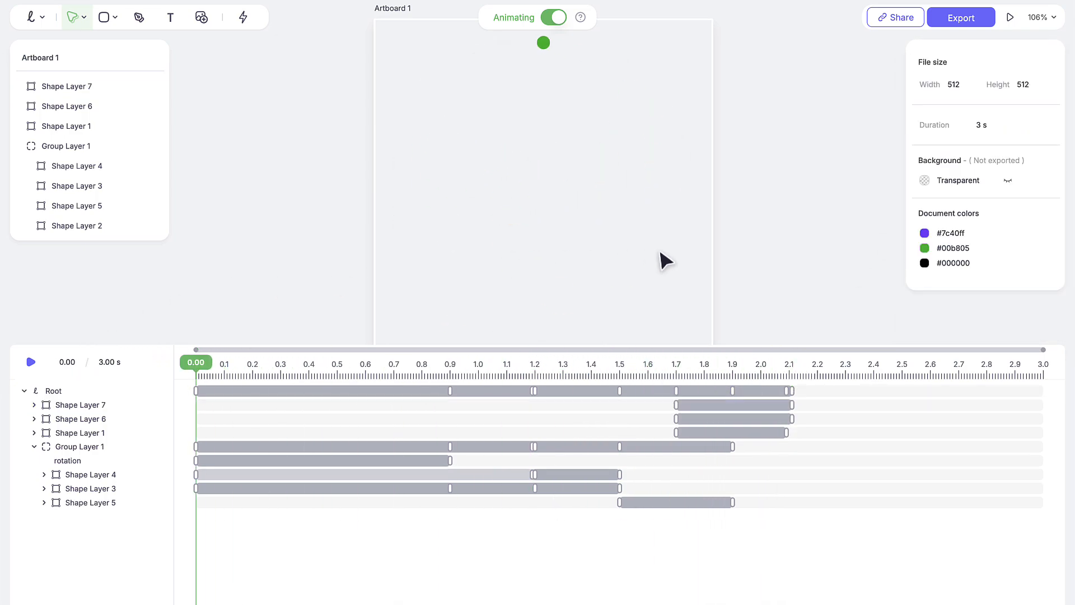
pyautogui.scroll(-3, 713, 213)
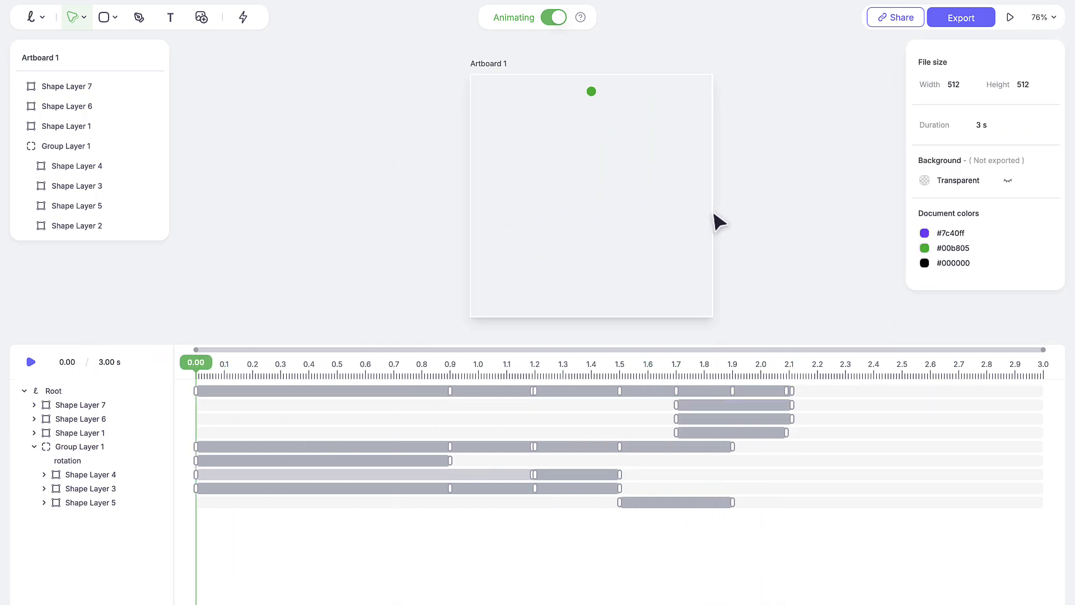
pyautogui.click(31, 362)
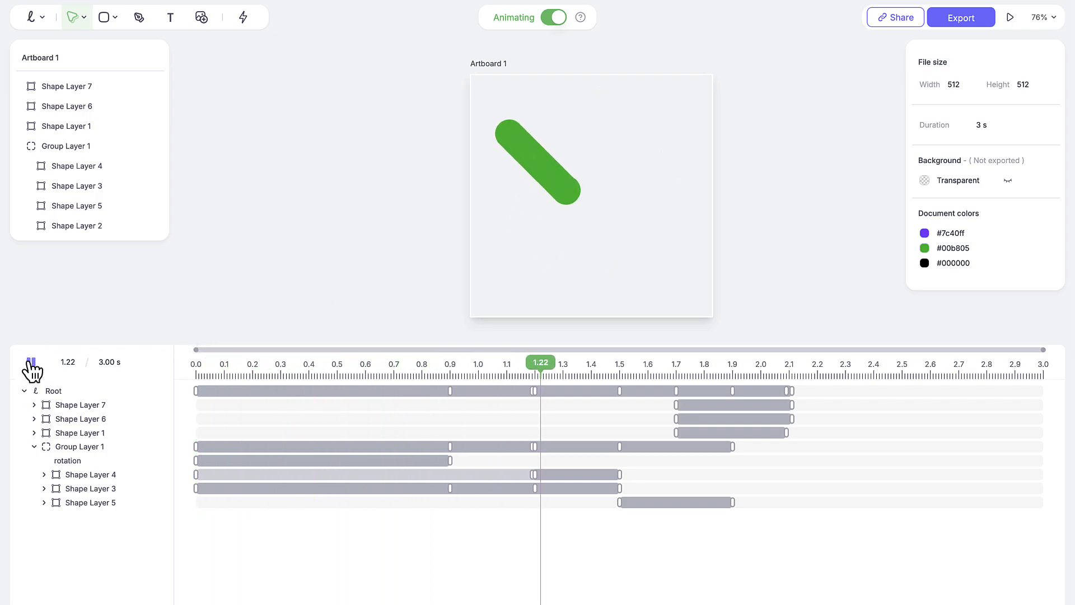
pyautogui.click(31, 362)
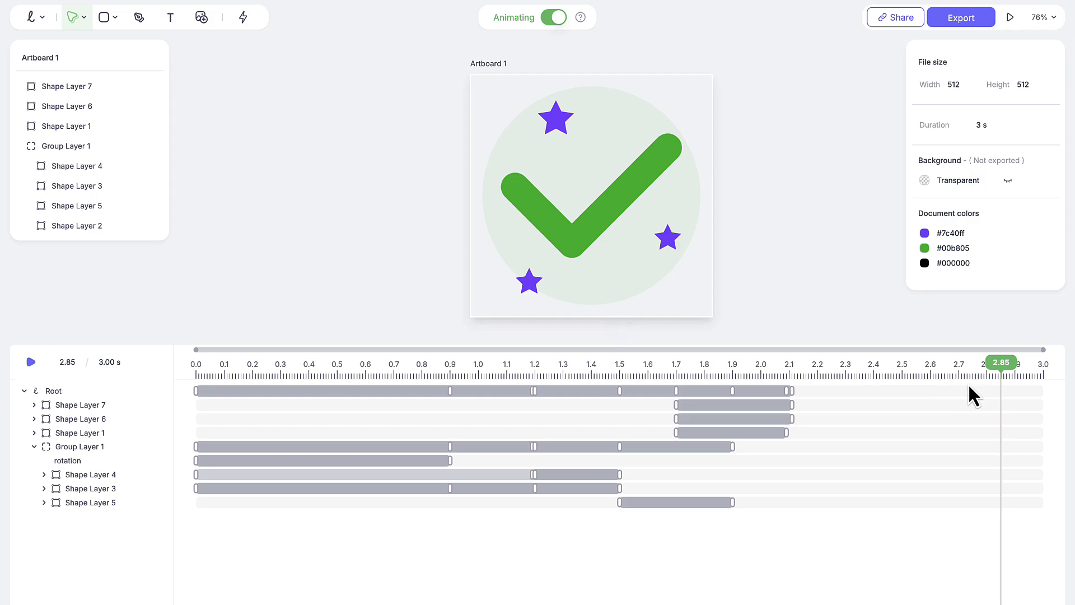
# - Apply the Bounce In easing curve to the growth of Shape Layer 7's star between its two keyframes
pyautogui.moveTo(996, 370); pyautogui.dragTo(753, 374)
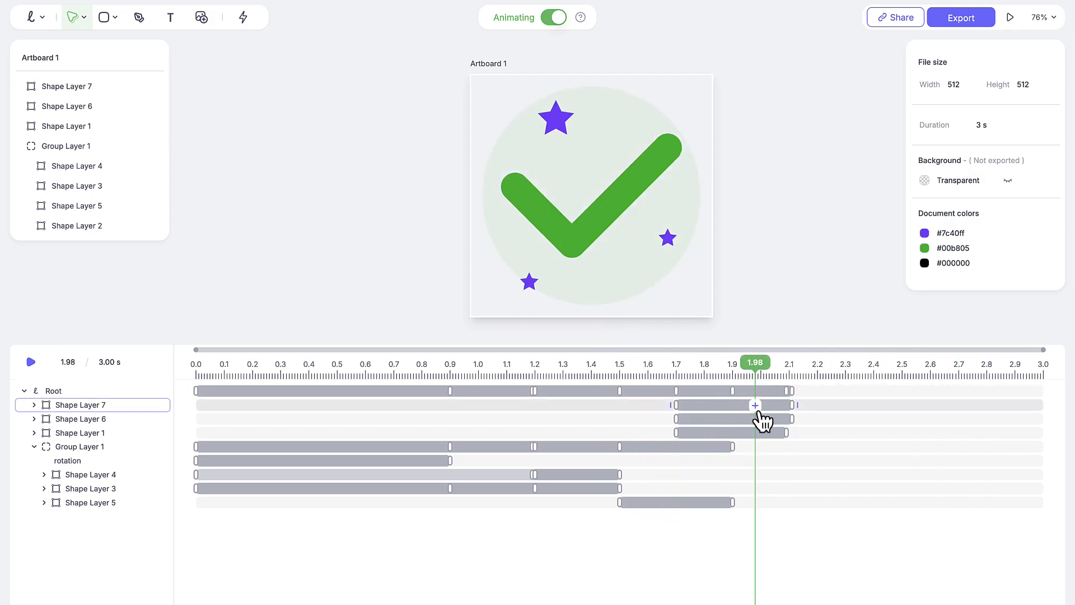
pyautogui.scroll(3, 767, 408)
pyautogui.click(774, 408)
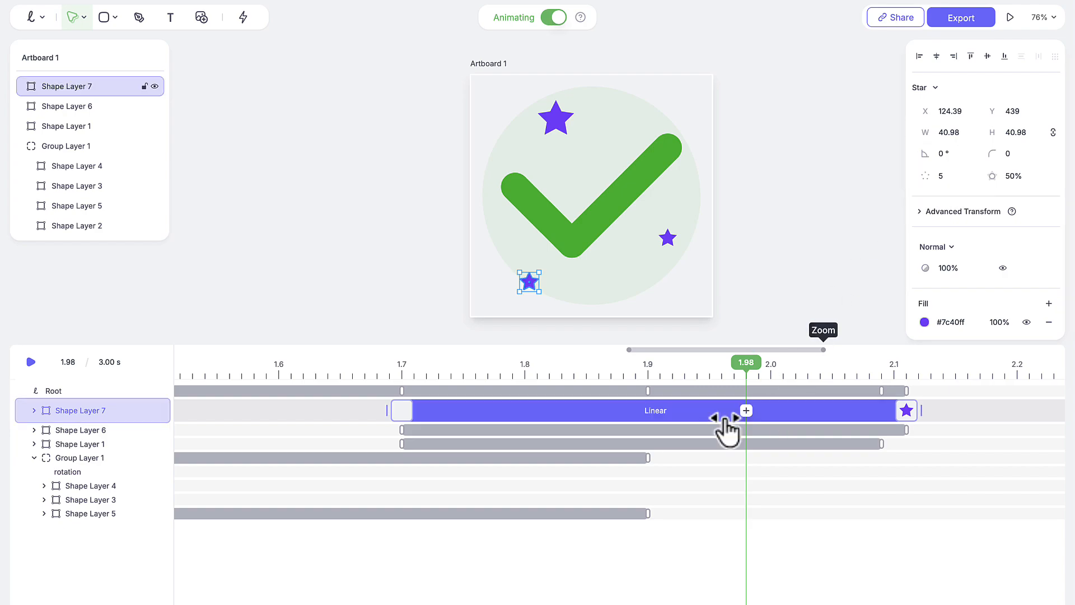
pyautogui.click(662, 414)
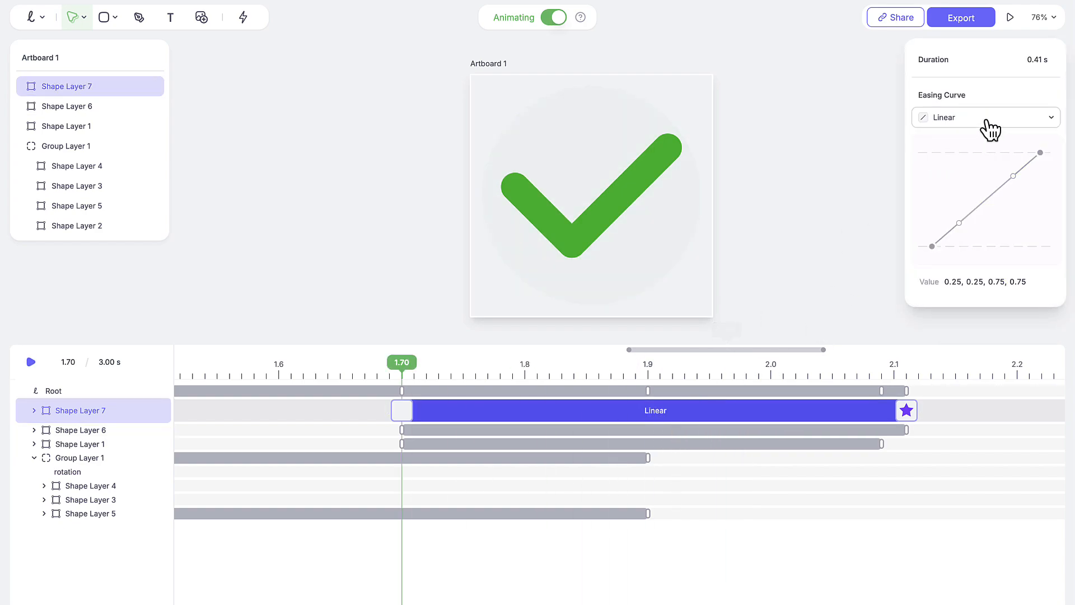
pyautogui.click(984, 118)
pyautogui.click(977, 232)
# - Apply the Bounce In easing curve to the growth of Shape Layer 6's star between its two keyframes
pyautogui.click(680, 429)
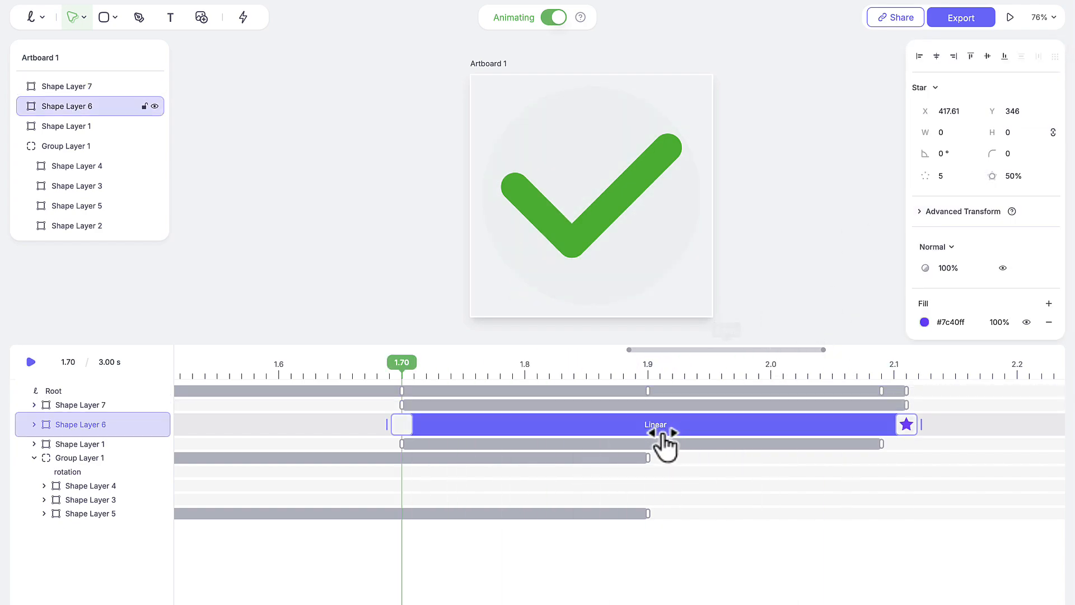
pyautogui.click(658, 427)
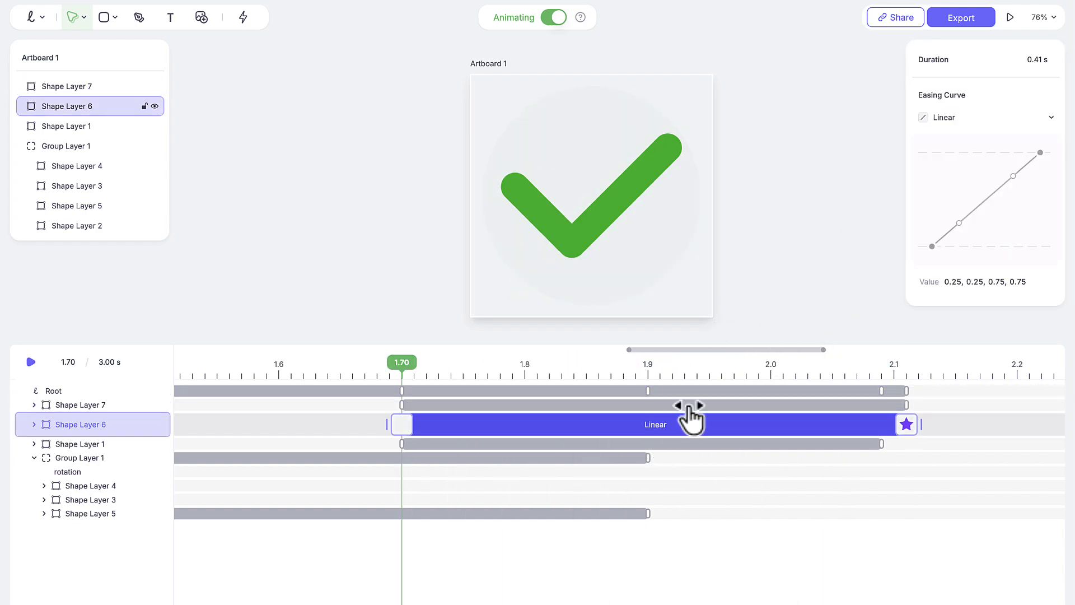
pyautogui.click(974, 119)
pyautogui.click(981, 231)
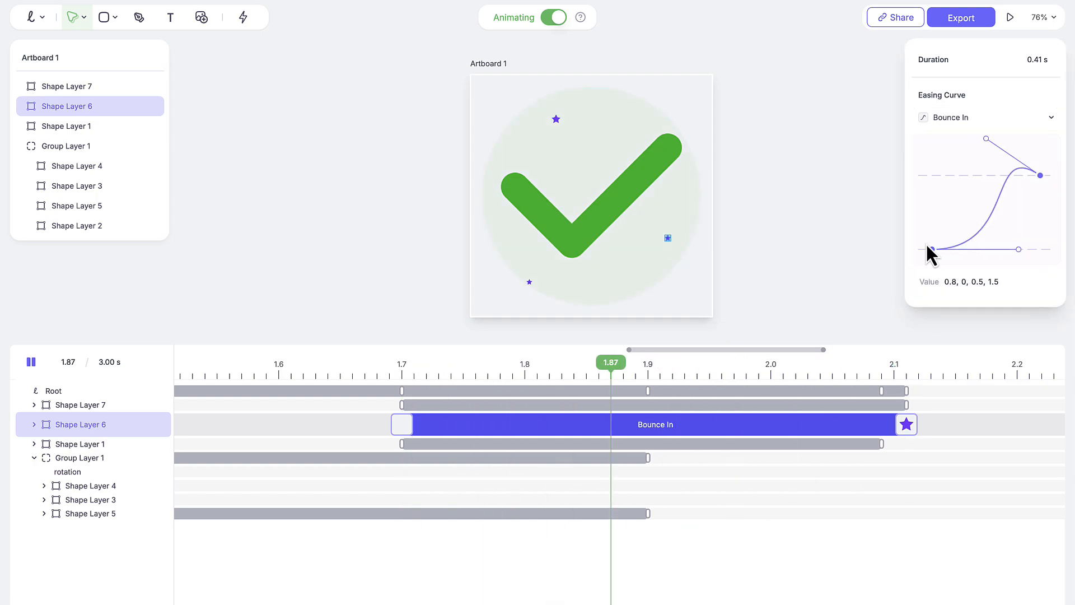
# - Inspect the large star's easing curve, examine both small stars' sizes at 2.05 s, and scrub back to 1.67 s
pyautogui.click(78, 128)
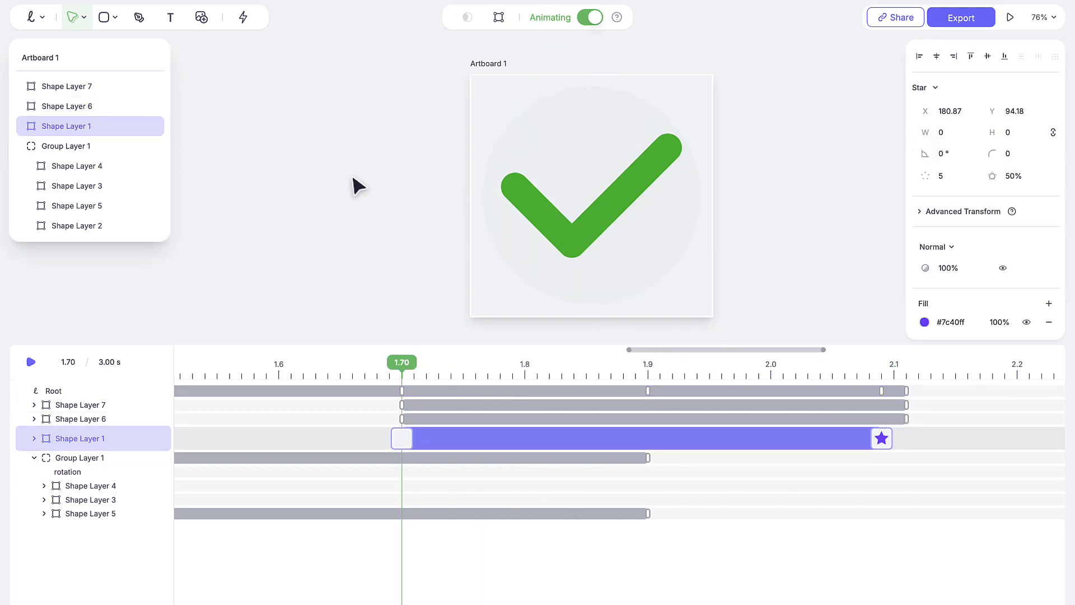
pyautogui.click(676, 445)
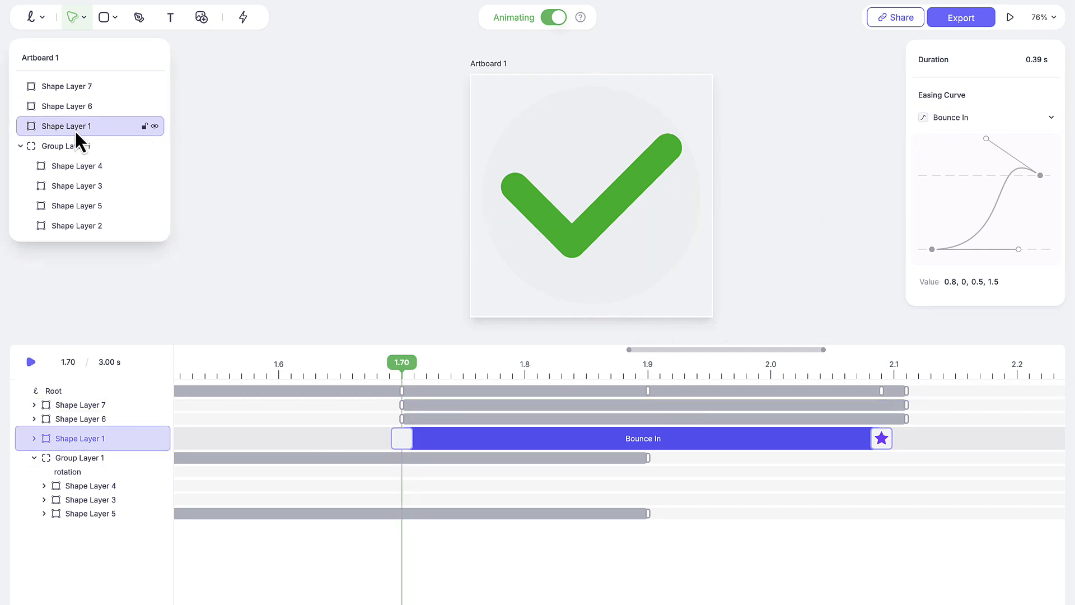
pyautogui.moveTo(729, 369); pyautogui.dragTo(841, 370)
pyautogui.click(100, 107)
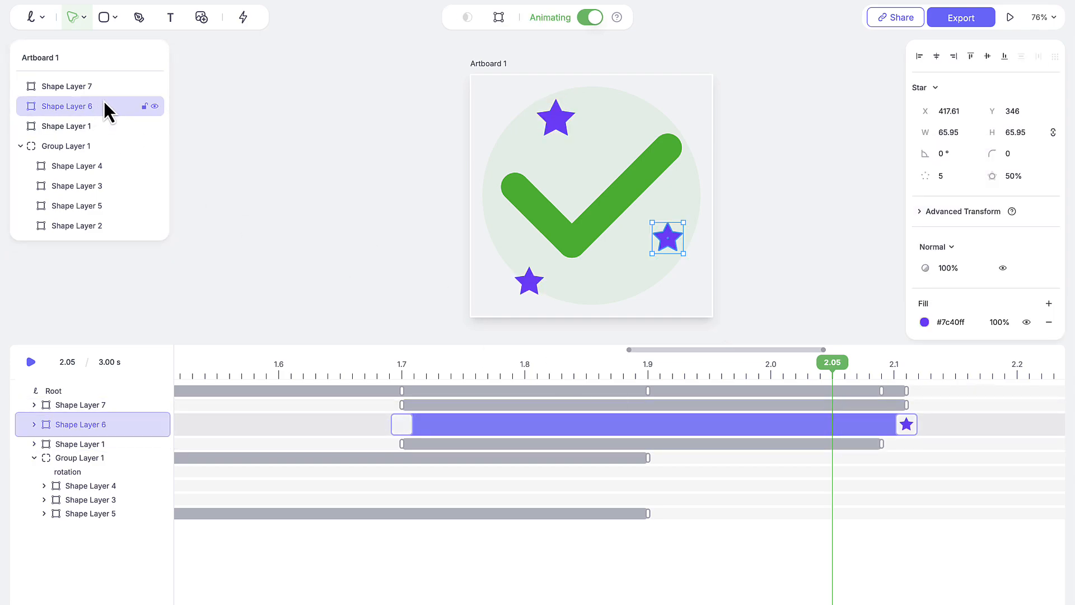
pyautogui.click(84, 86)
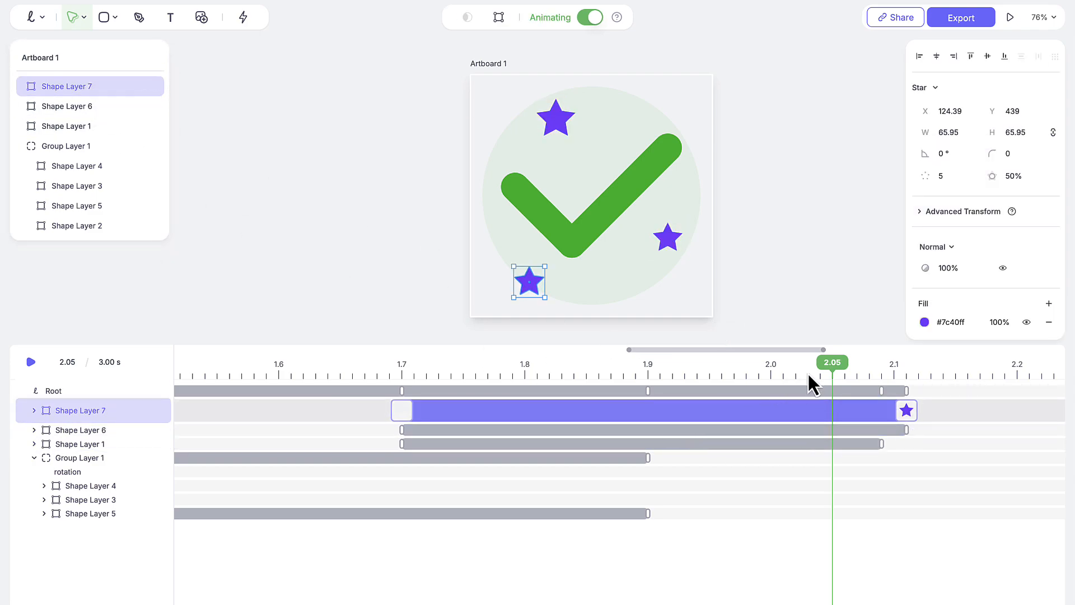
pyautogui.moveTo(835, 361); pyautogui.dragTo(364, 354)
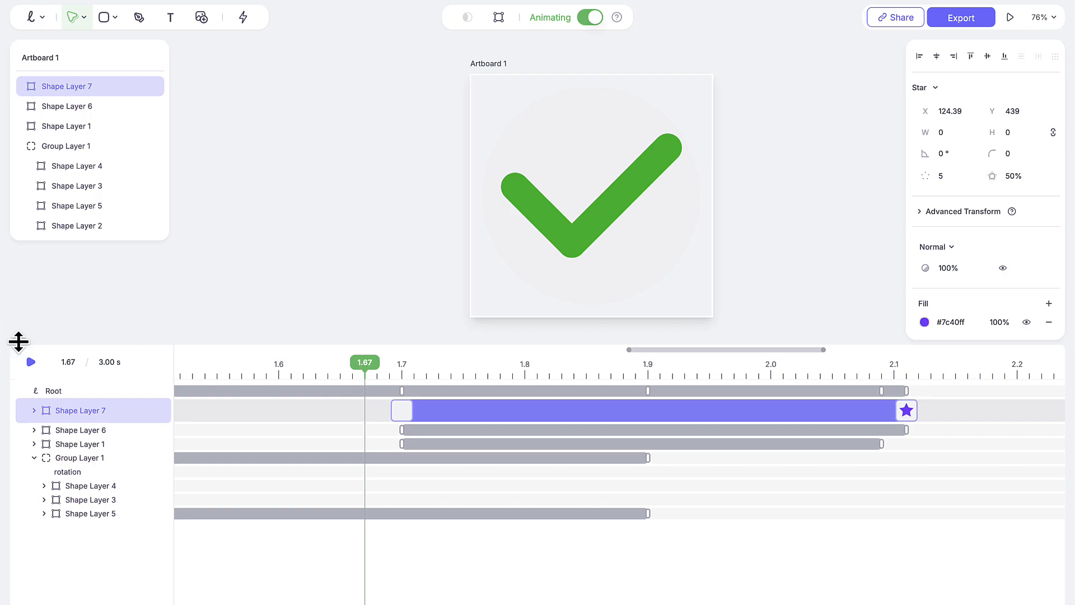
# - Play the animation from 1.67 s to check the three stars' bounce, and pause it near the end
pyautogui.click(31, 362)
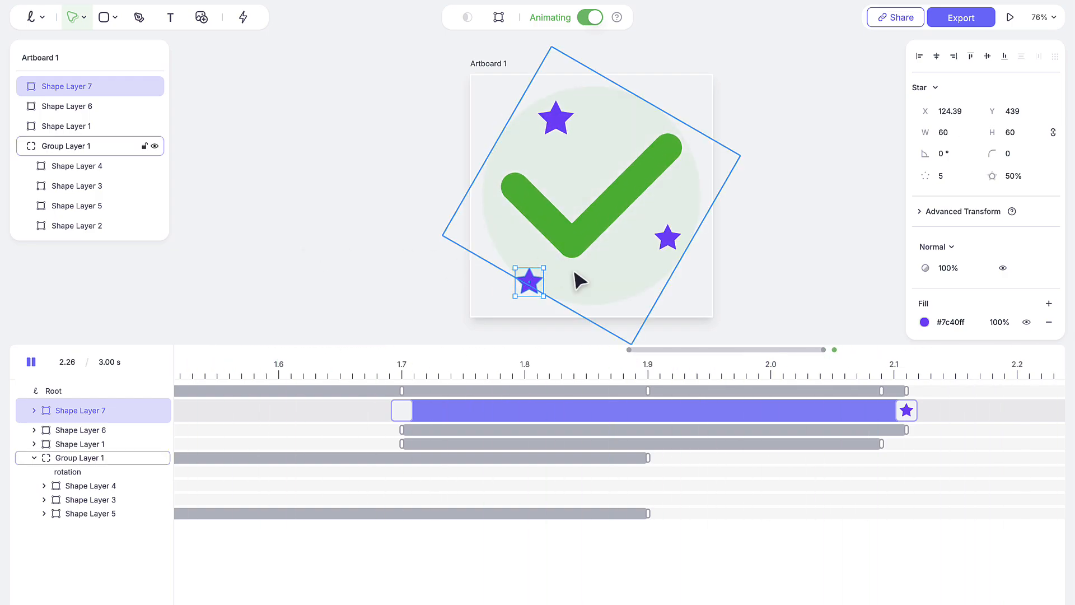
pyautogui.press('space')
pyautogui.scroll(-10, 565, 450)
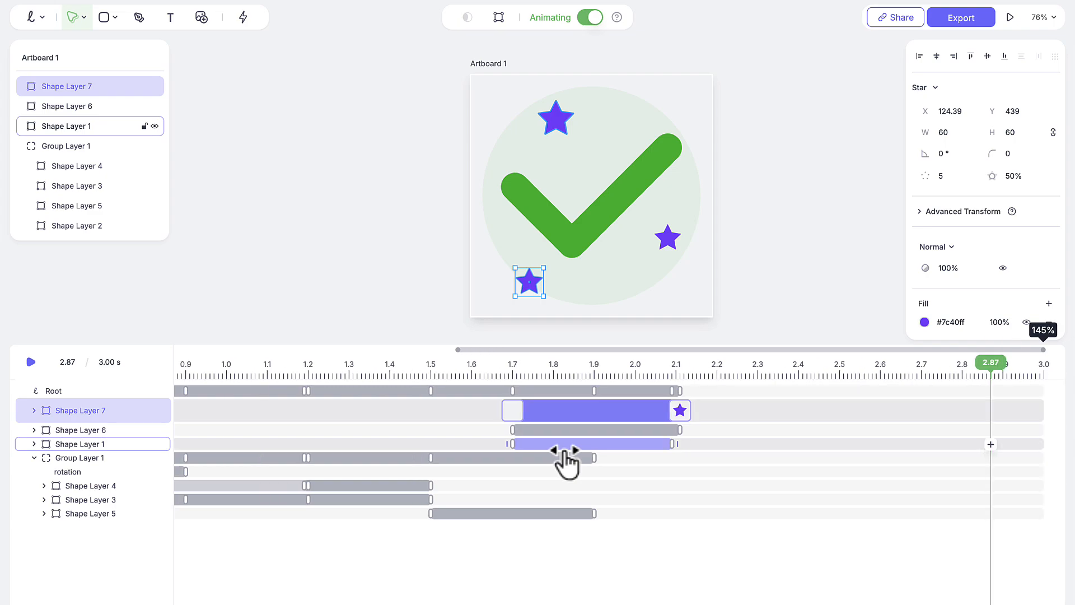
pyautogui.scroll(-4, 561, 452)
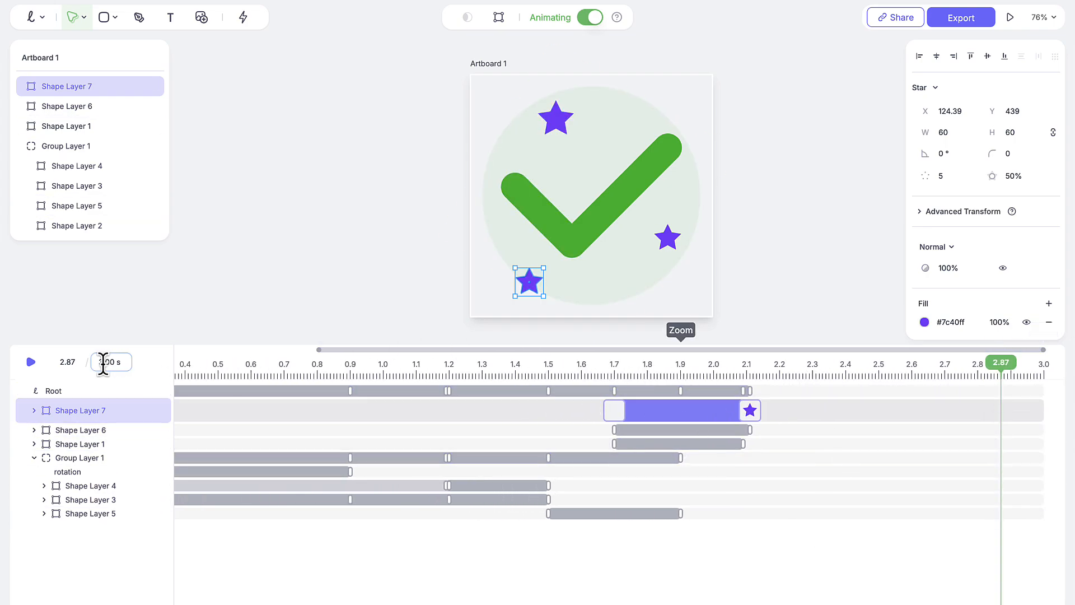
# - Locate the last star keyframes at 2.11 s and shorten the animation's duration to 2.2 s
pyautogui.click(764, 166)
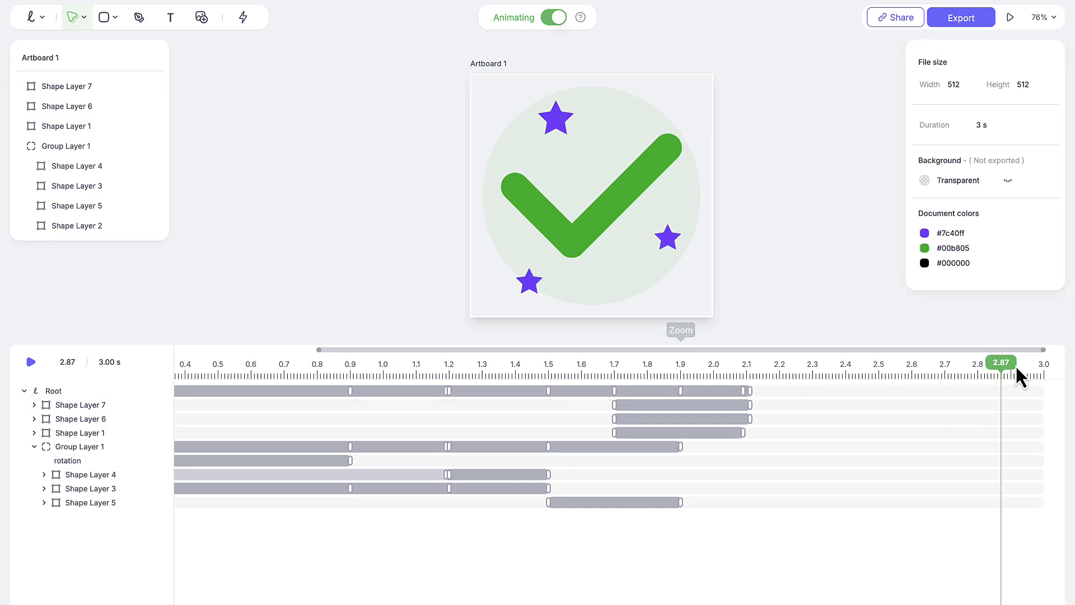
pyautogui.moveTo(1002, 364); pyautogui.dragTo(758, 387)
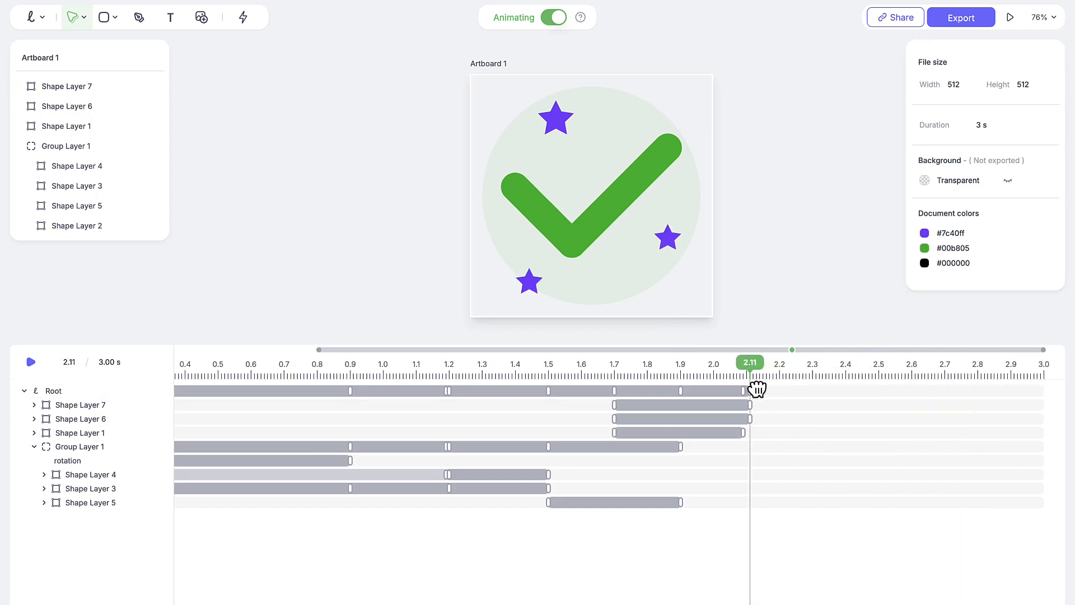
pyautogui.click(991, 127)
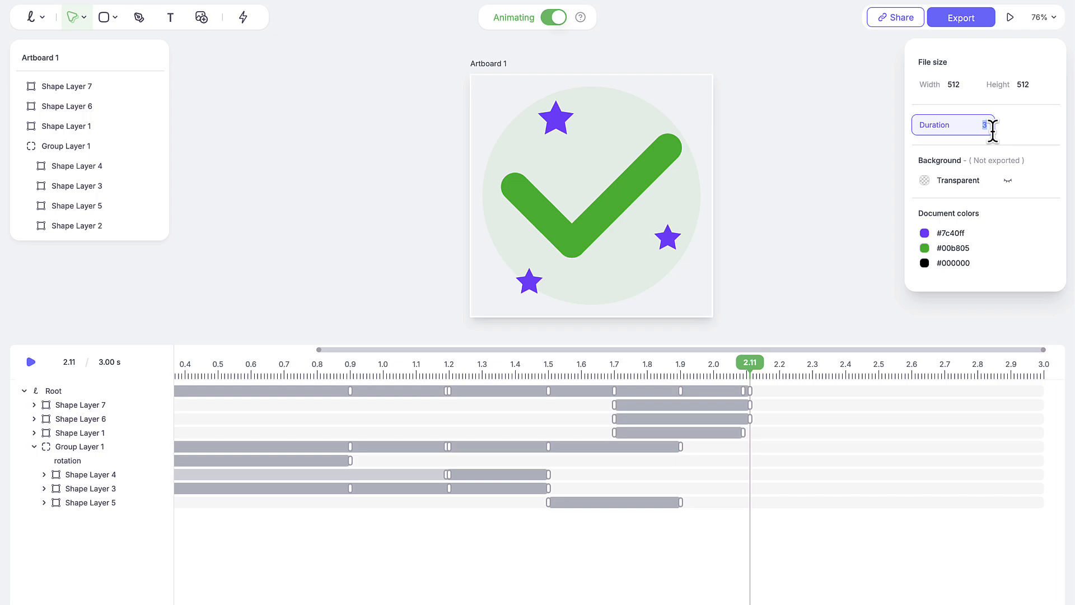
pyautogui.write('2.2')
pyautogui.press('Return')
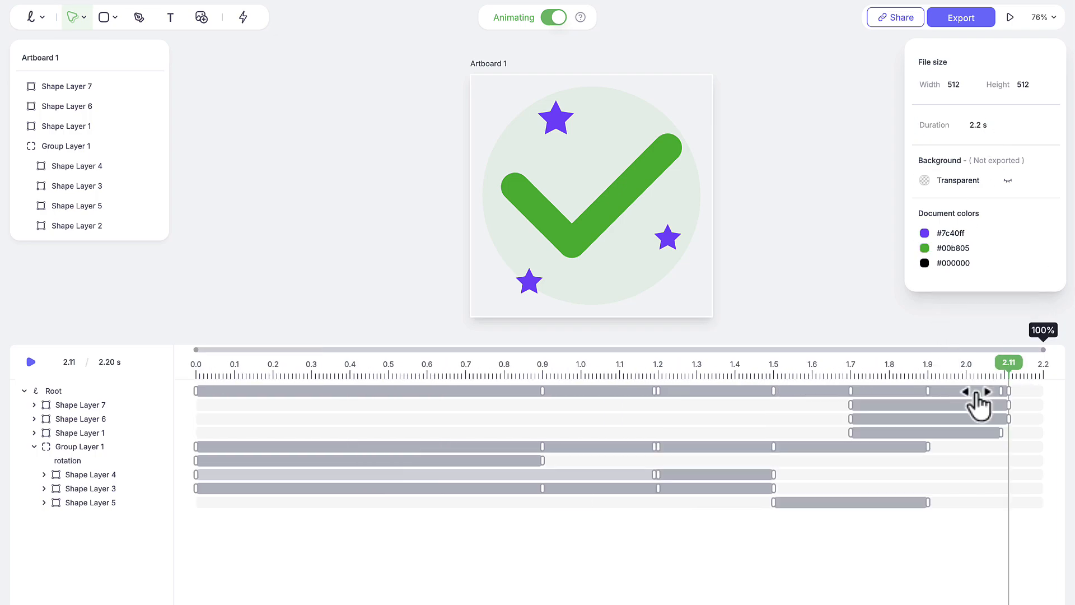
# - Play the shortened animation from 0.00 s to check its loop, and pause it at 0.90 s
pyautogui.moveTo(1013, 362); pyautogui.dragTo(154, 358)
pyautogui.click(33, 363)
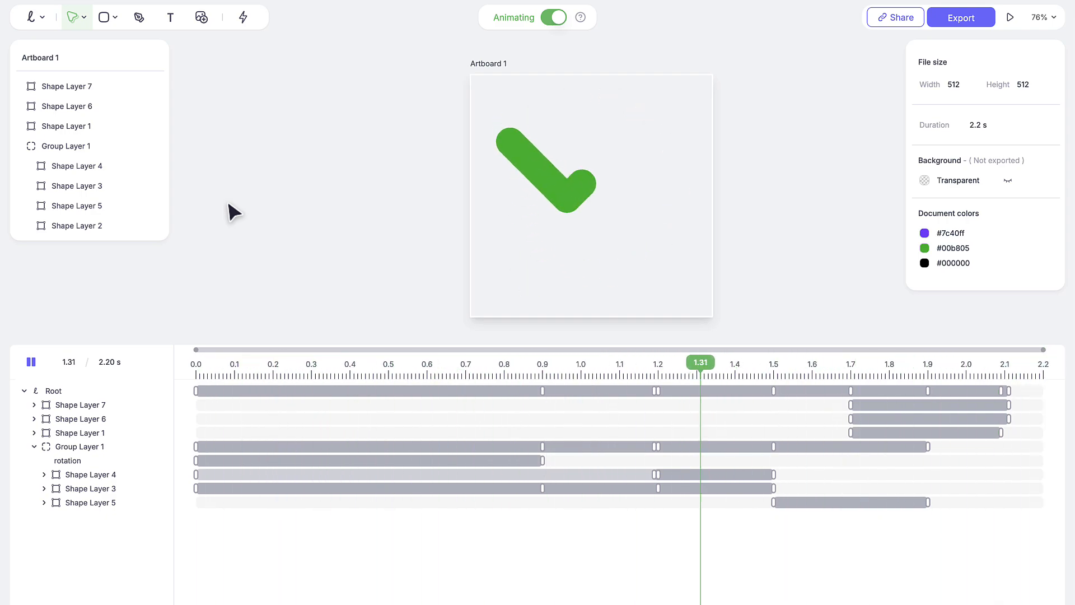
pyautogui.click(31, 363)
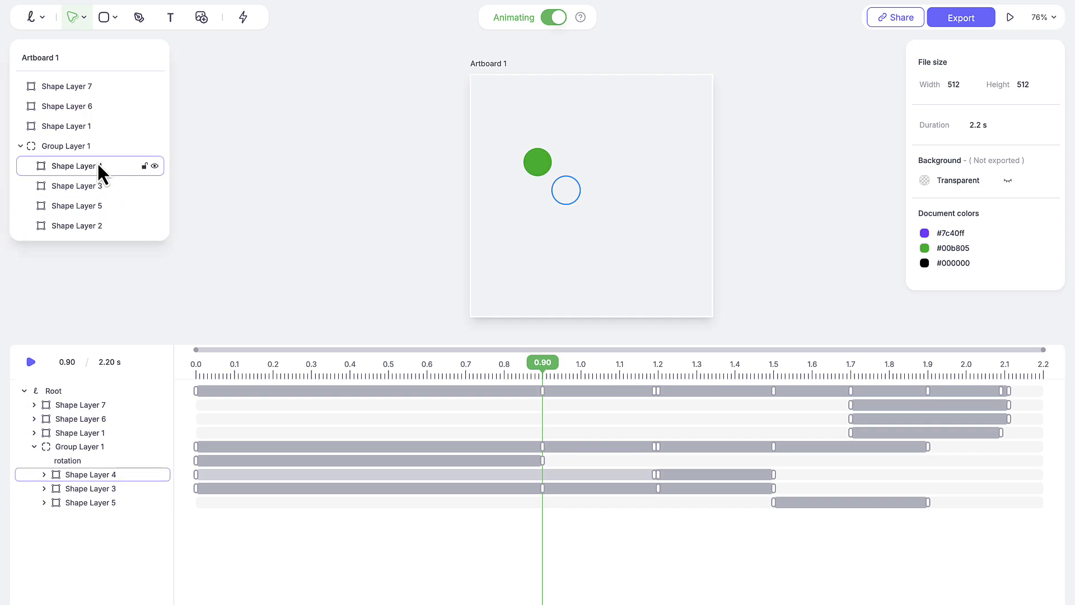
# - Select the large orbit circle, Shape Layer 2, and scrub forward to 2.09 s and back to 0.27 s to examine its rotation
pyautogui.click(86, 227)
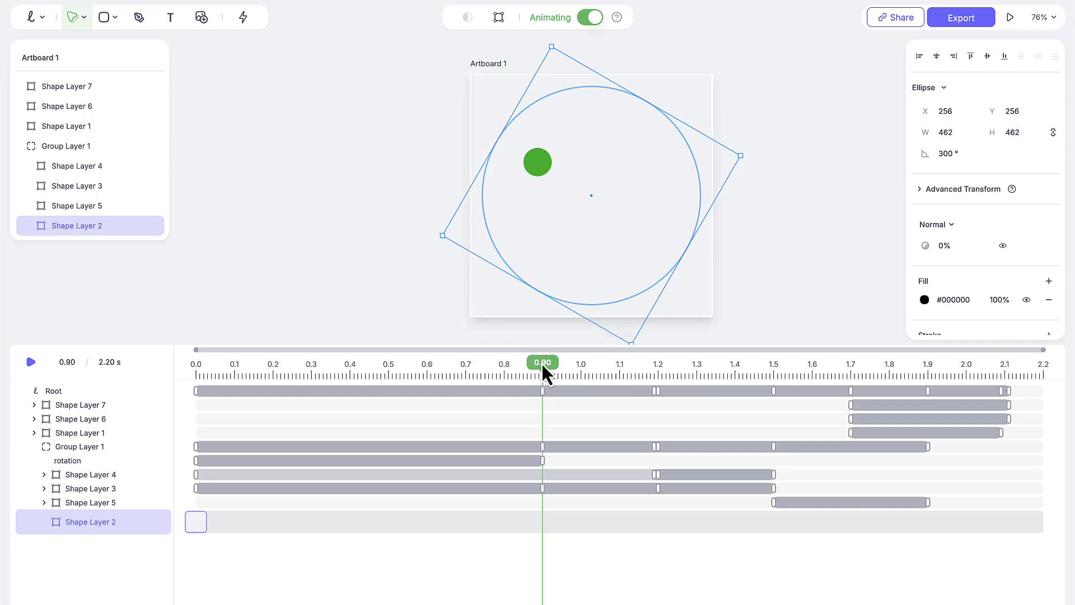
pyautogui.moveTo(542, 362); pyautogui.dragTo(1001, 411)
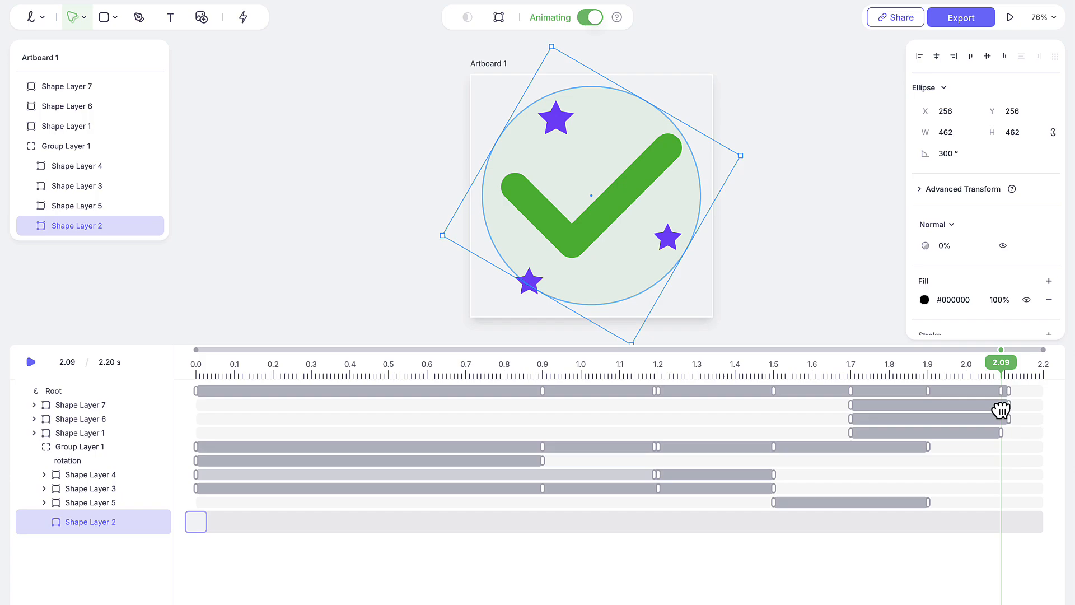
pyautogui.moveTo(1016, 409); pyautogui.dragTo(306, 384)
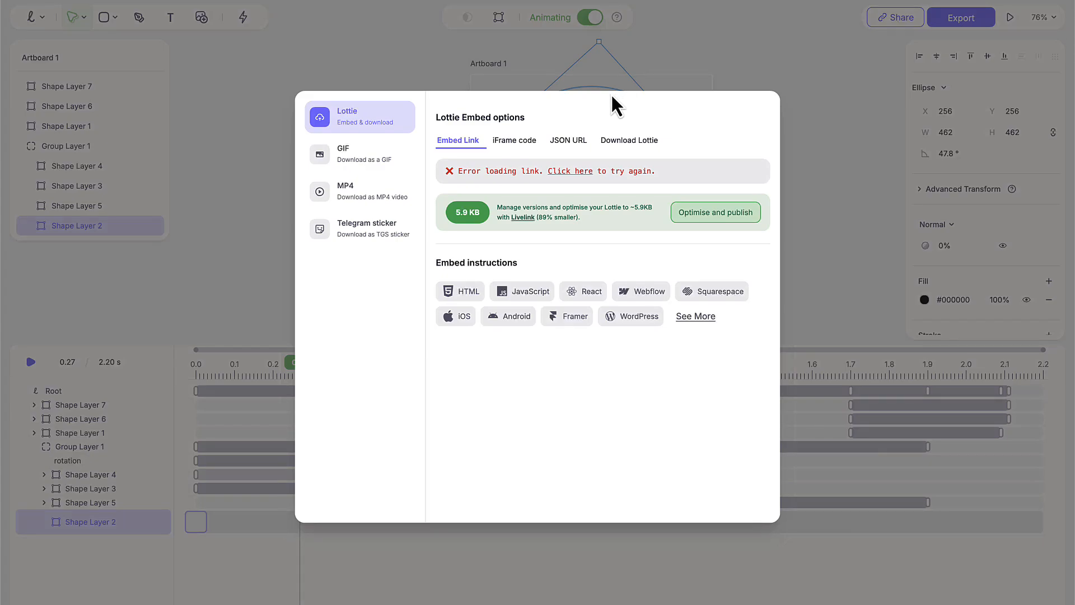
# - Review the Lottie export's JSON URL and file download options, and close the export dialog without downloading
pyautogui.click(574, 157)
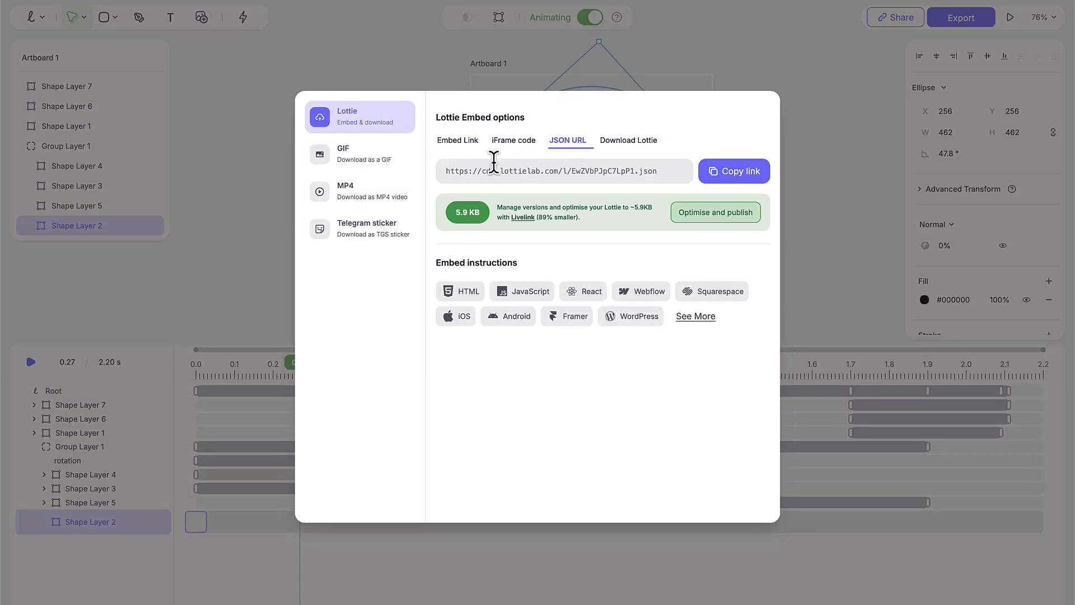
pyautogui.click(625, 143)
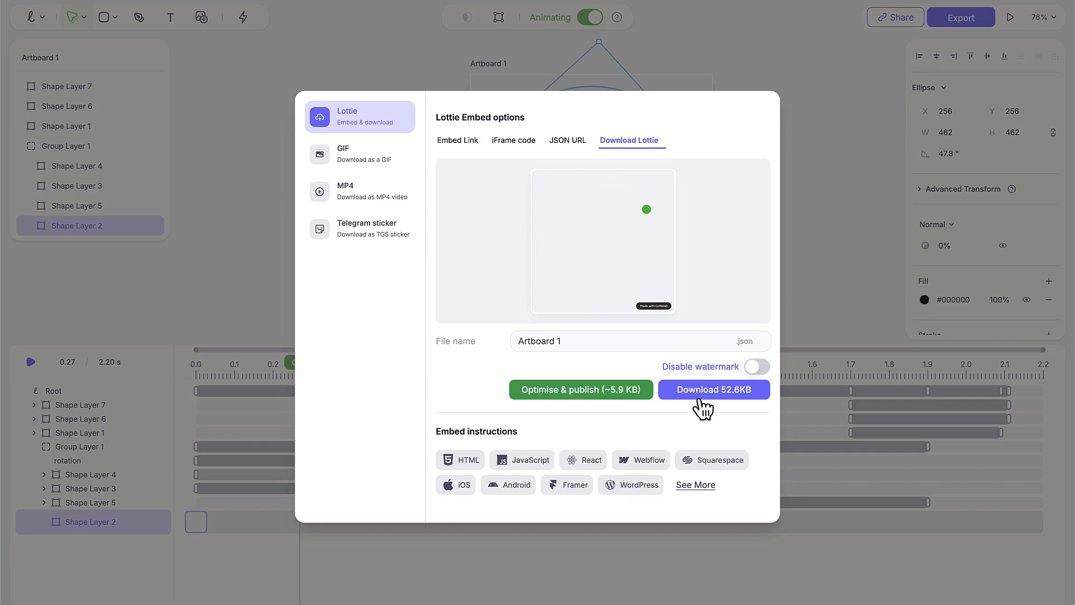
pyautogui.click(725, 70)
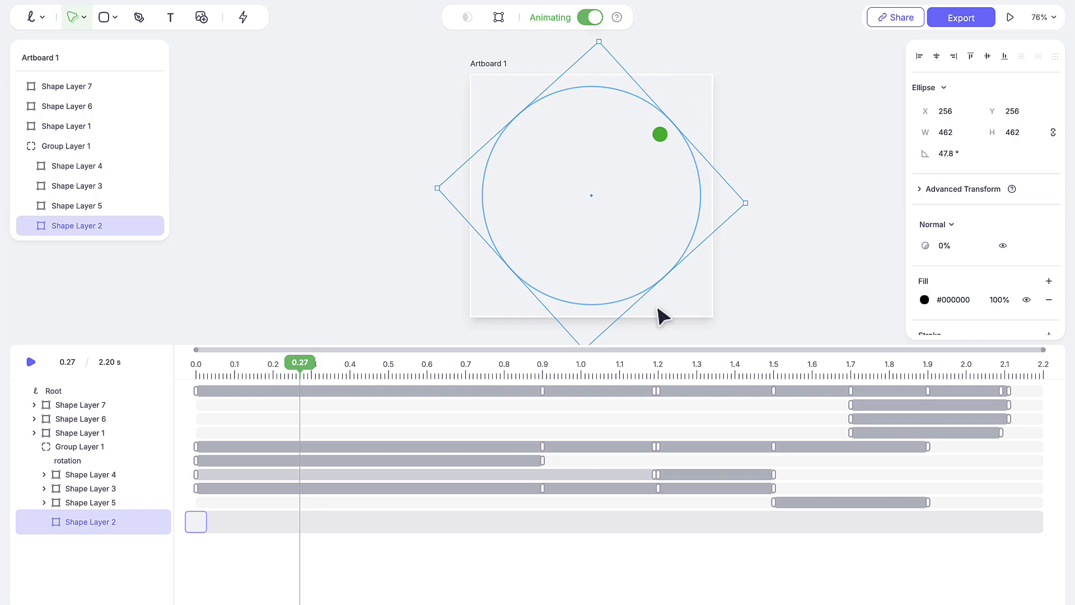
# - Scrub through the checkmark and star animation to 2.09 s and select the checkmark's long arm to inspect its keyframes
pyautogui.click(658, 370)
pyautogui.moveTo(659, 372)
pyautogui.mouseDown()
pyautogui.moveTo(1018, 353)
pyautogui.moveTo(545, 343)
pyautogui.moveTo(703, 368)
pyautogui.moveTo(990, 387)
pyautogui.moveTo(211, 355)
pyautogui.moveTo(765, 408)
pyautogui.mouseUp()
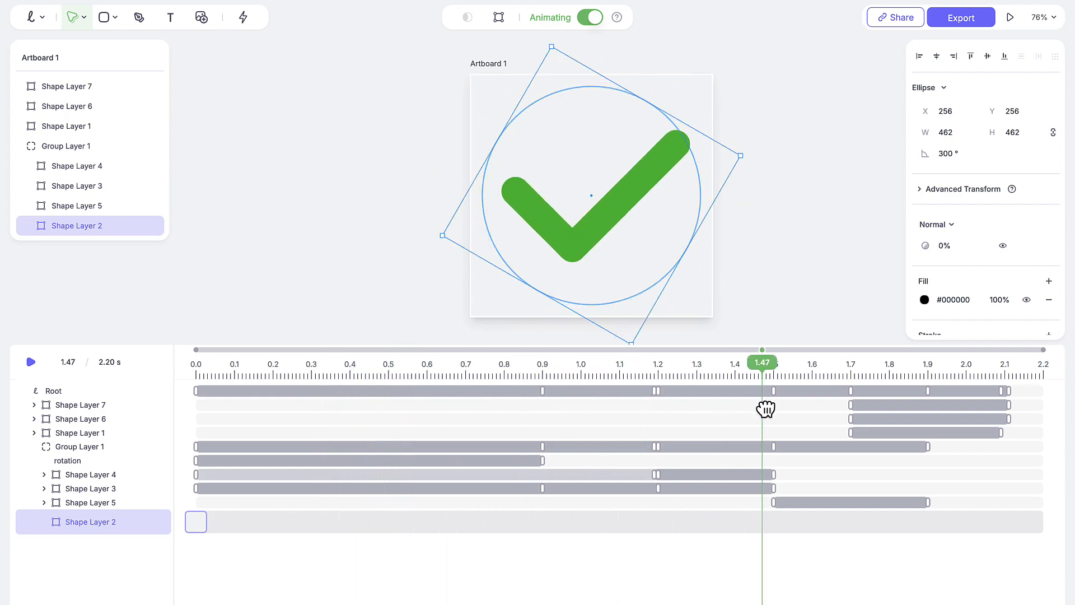
pyautogui.moveTo(770, 409); pyautogui.dragTo(1009, 416)
pyautogui.click(649, 180)
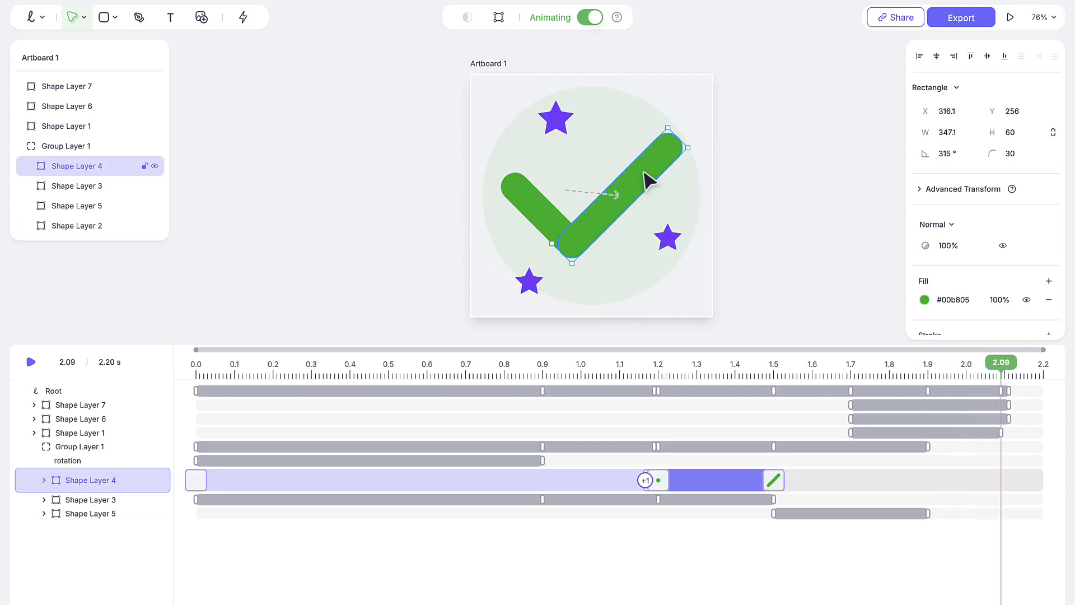